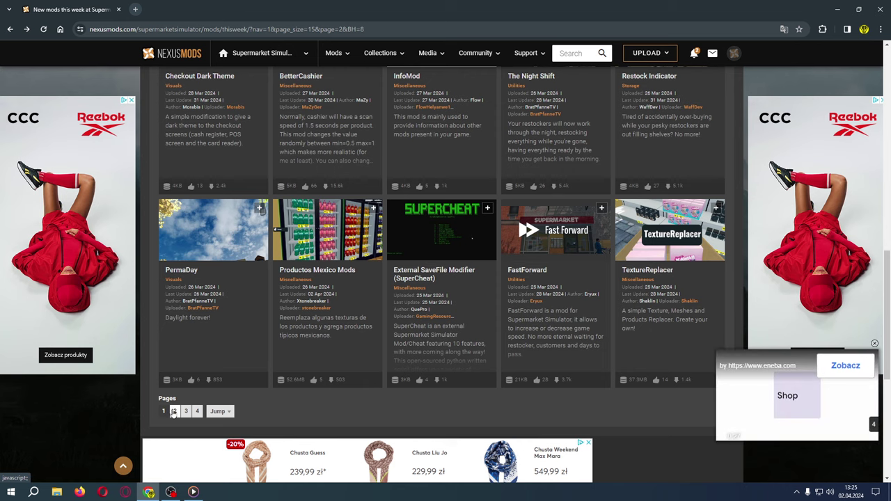
- Examine the mods listed on pages 2 and 3 of the new Supermarket Simulator mods
{"action": "left_click", "coordinate": [167, 410]}
{"action": "scroll", "coordinate": [561, 174], "scroll_direction": "up", "scroll_amount": 2}
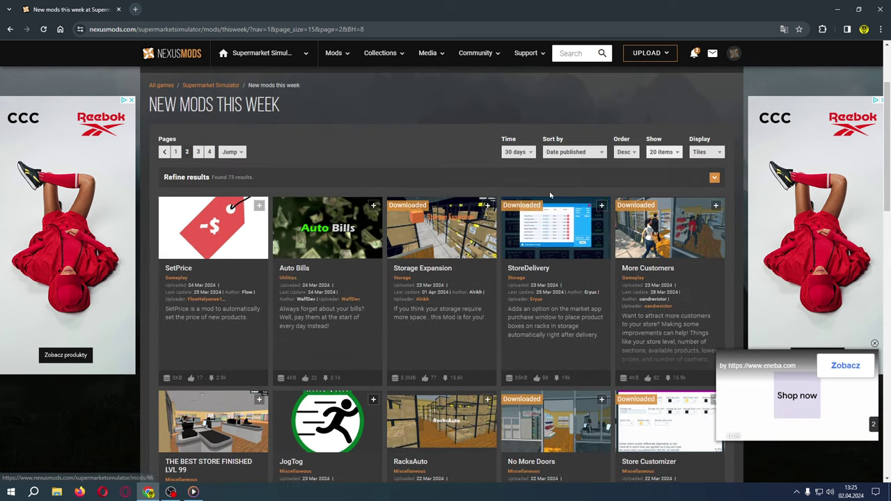
{"action": "scroll", "coordinate": [470, 256], "scroll_direction": "down", "scroll_amount": 3}
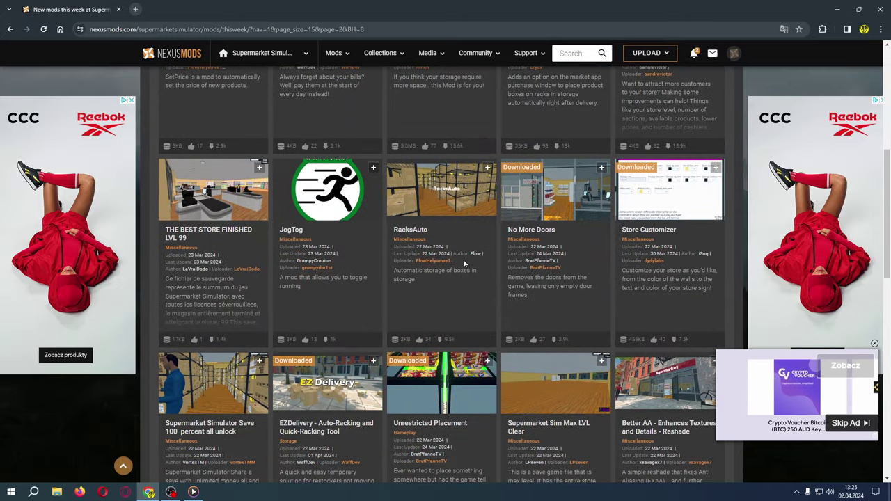
{"action": "scroll", "coordinate": [465, 263], "scroll_direction": "down", "scroll_amount": 4}
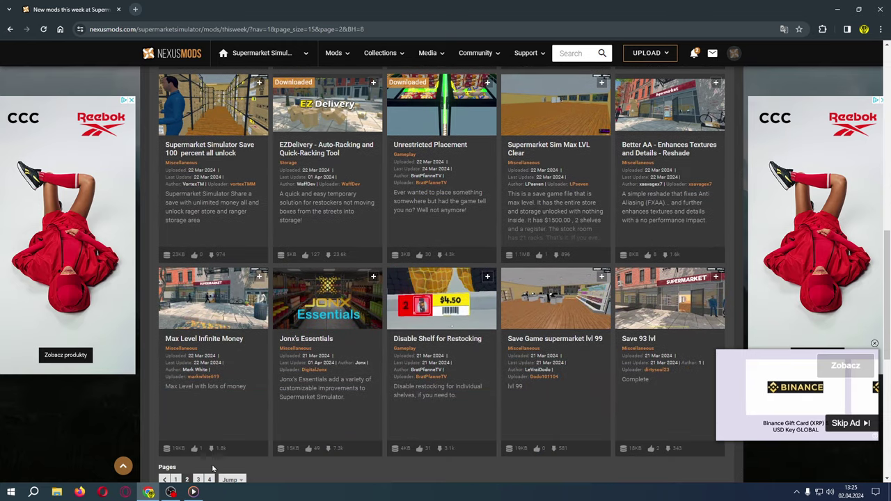
{"action": "scroll", "coordinate": [212, 468], "scroll_direction": "down", "scroll_amount": 1}
{"action": "left_click", "coordinate": [197, 433]}
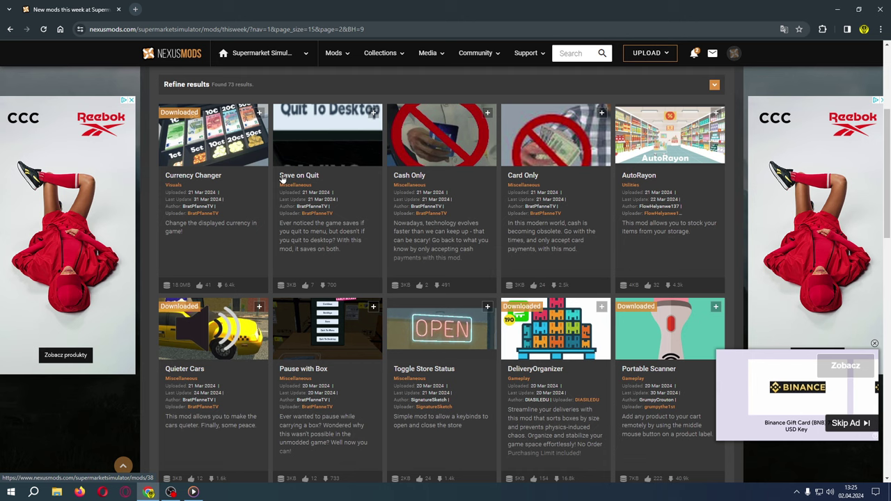
{"action": "scroll", "coordinate": [456, 252], "scroll_direction": "up", "scroll_amount": 2}
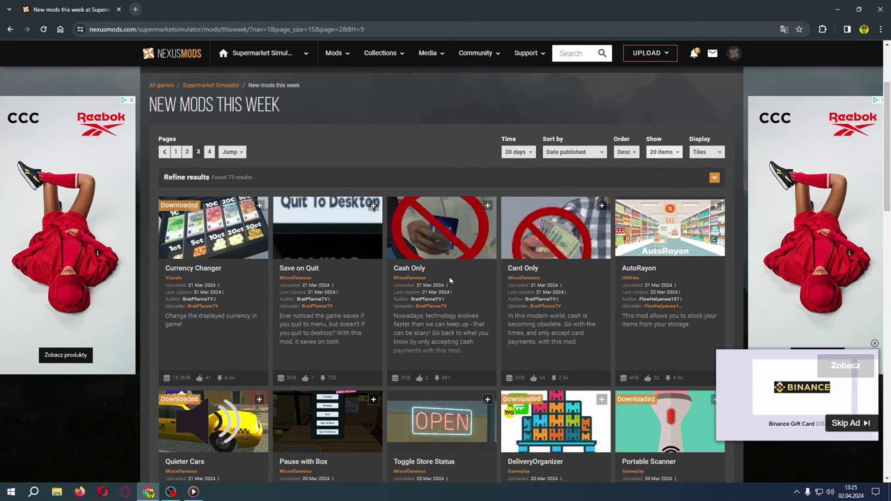
{"action": "scroll", "coordinate": [450, 281], "scroll_direction": "down", "scroll_amount": 2}
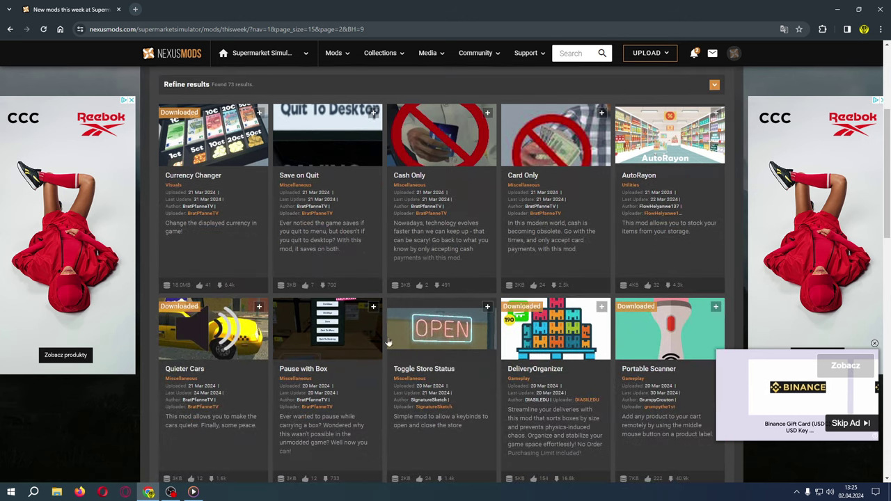
{"action": "scroll", "coordinate": [632, 330], "scroll_direction": "down", "scroll_amount": 6}
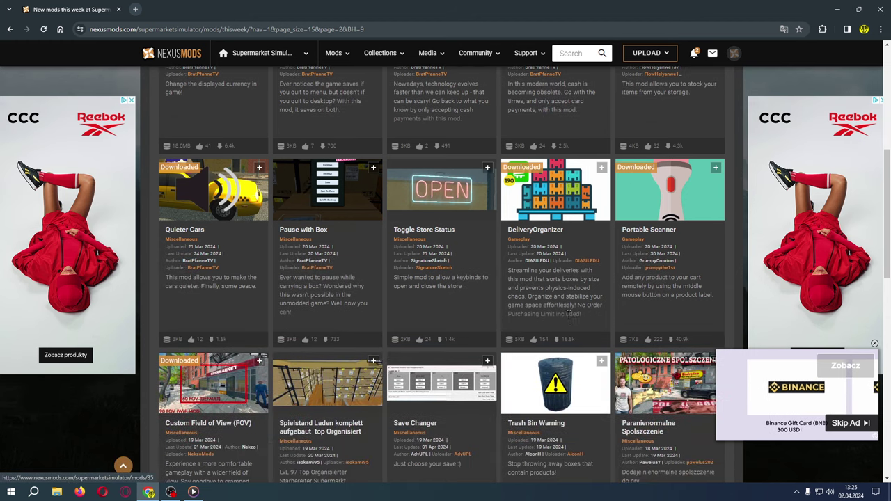
{"action": "scroll", "coordinate": [506, 348], "scroll_direction": "down", "scroll_amount": 3}
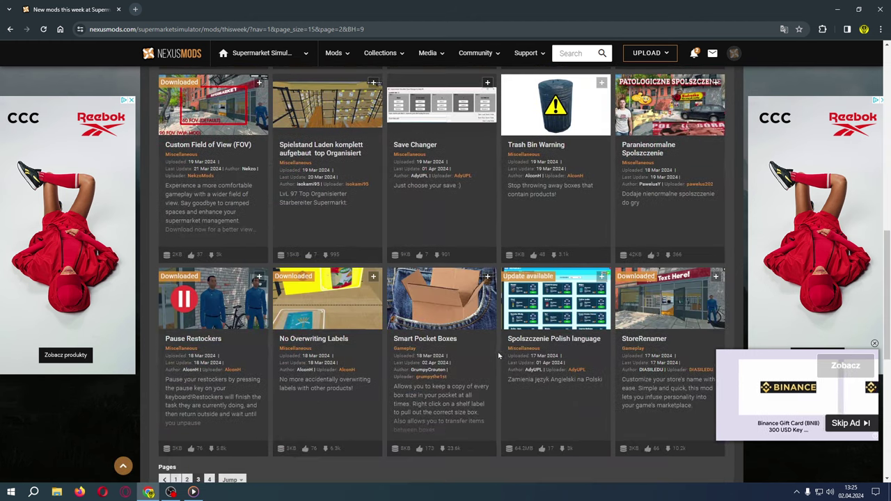
- Go to page 4 of the mod listing and open Tobey's BepInEx x MelonLoader Pack for Supermarket Simulator
{"action": "scroll", "coordinate": [279, 418], "scroll_direction": "down", "scroll_amount": 1}
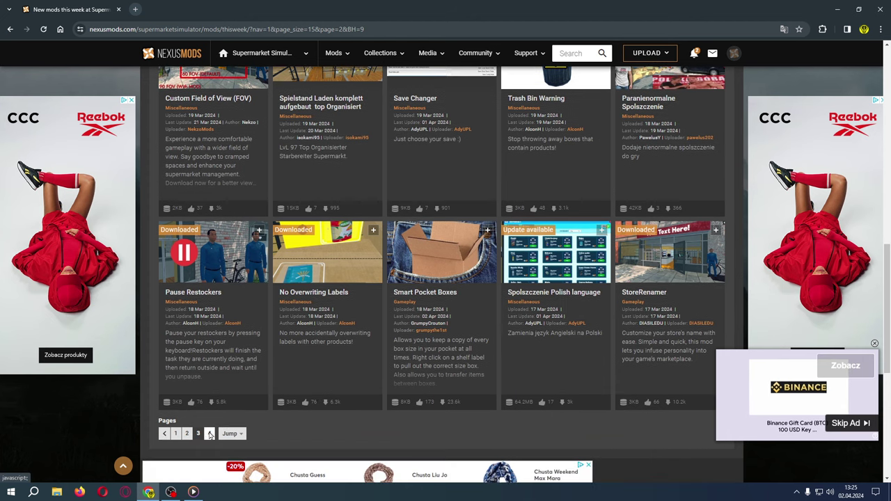
{"action": "left_click", "coordinate": [209, 434]}
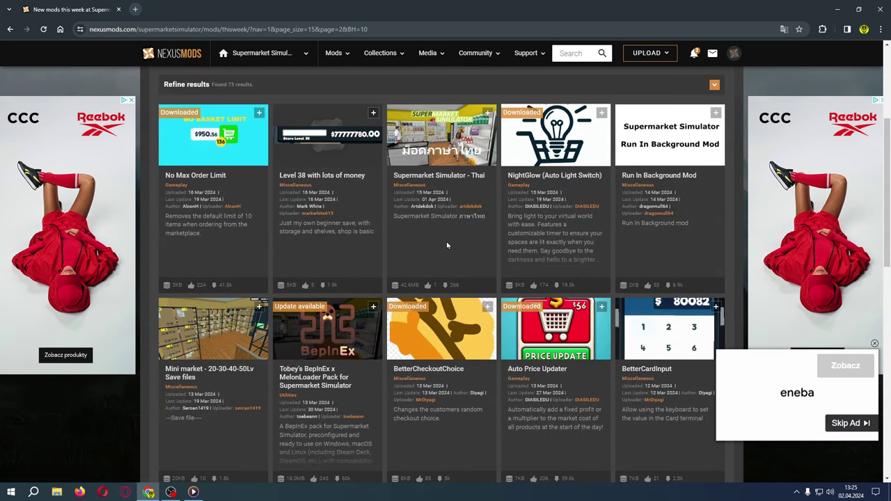
{"action": "scroll", "coordinate": [447, 245], "scroll_direction": "down", "scroll_amount": 1}
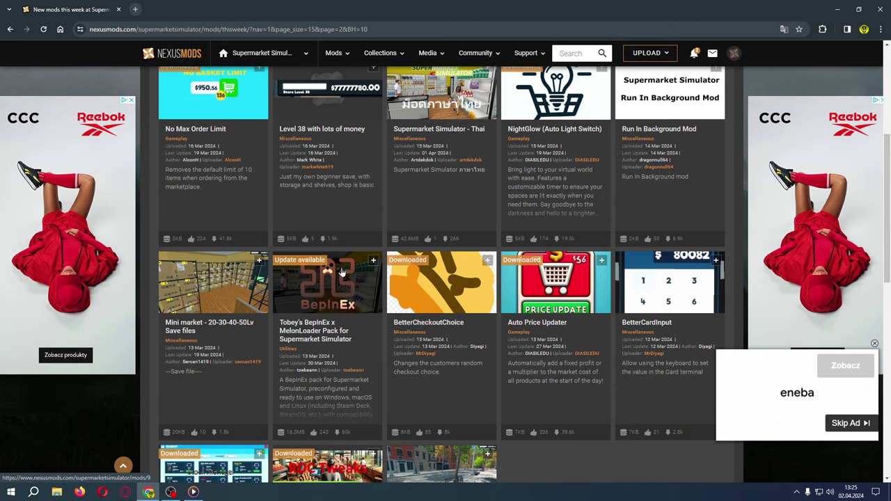
{"action": "scroll", "coordinate": [339, 277], "scroll_direction": "up", "scroll_amount": 1}
{"action": "scroll", "coordinate": [337, 282], "scroll_direction": "down", "scroll_amount": 1}
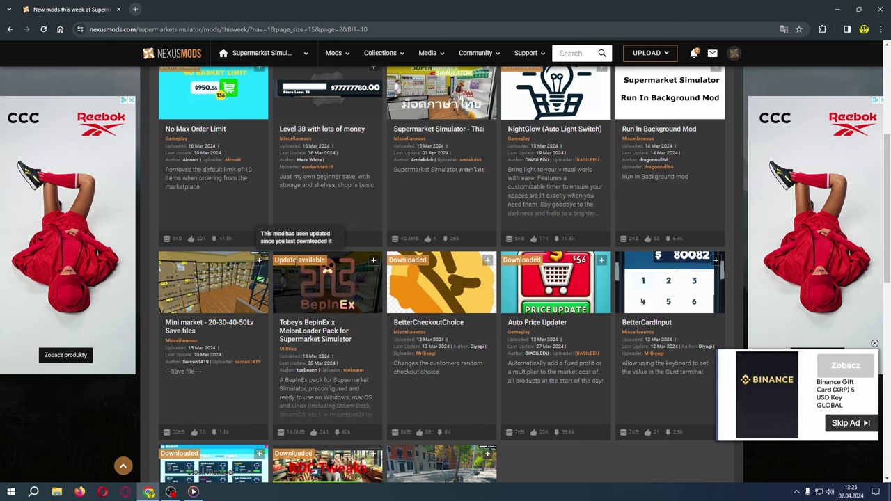
{"action": "left_click", "coordinate": [331, 331]}
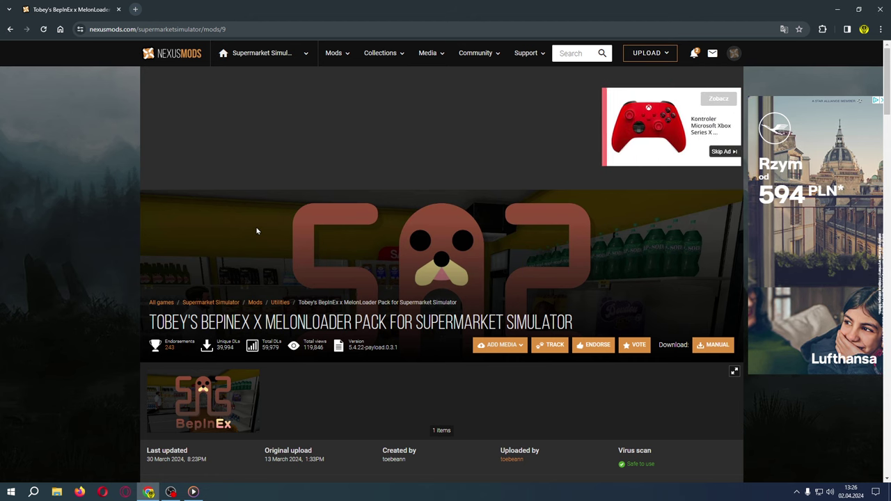
- Review the mod's description, then download the pack manually with the slow download option and save the ZIP in the Pobrane folder
{"action": "scroll", "coordinate": [299, 277], "scroll_direction": "down", "scroll_amount": 3}
{"action": "scroll", "coordinate": [389, 344], "scroll_direction": "down", "scroll_amount": 1}
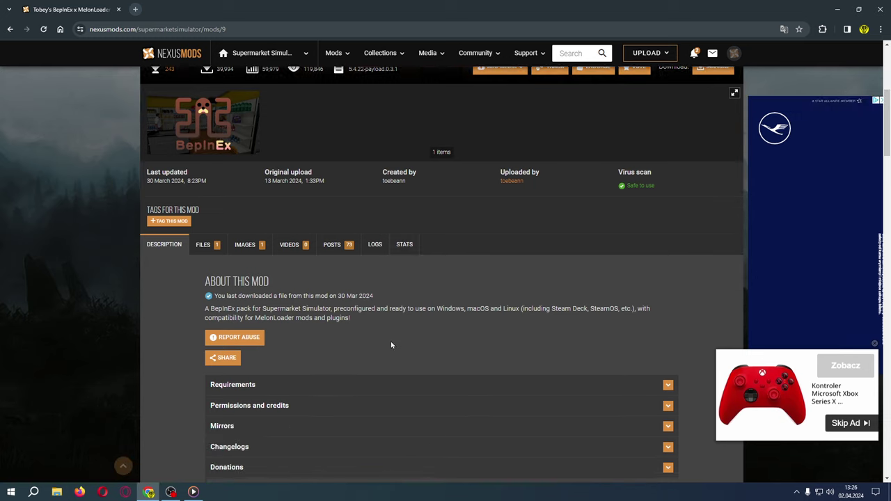
{"action": "scroll", "coordinate": [390, 341], "scroll_direction": "down", "scroll_amount": 2}
{"action": "scroll", "coordinate": [389, 341], "scroll_direction": "down", "scroll_amount": 1}
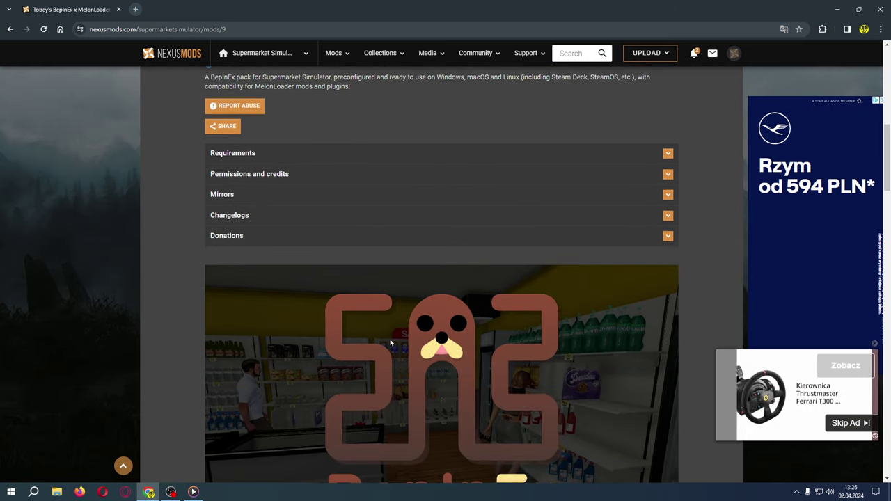
{"action": "scroll", "coordinate": [391, 342], "scroll_direction": "up", "scroll_amount": 5}
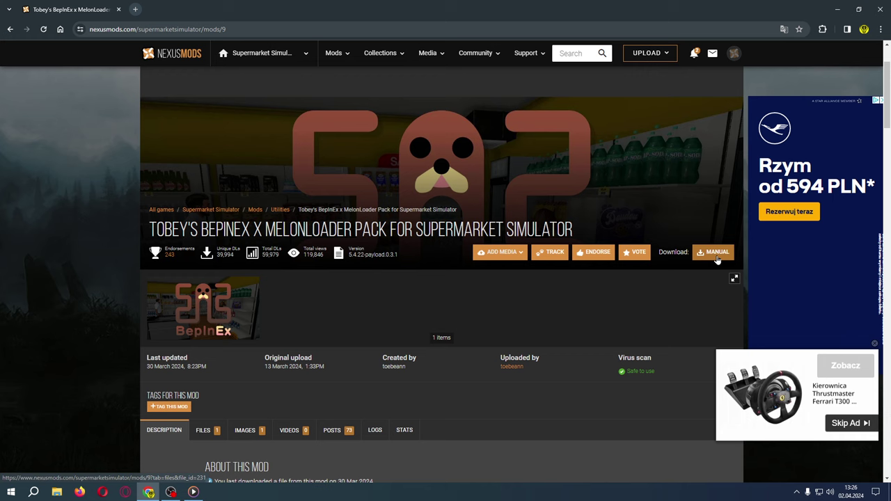
{"action": "left_click", "coordinate": [717, 257]}
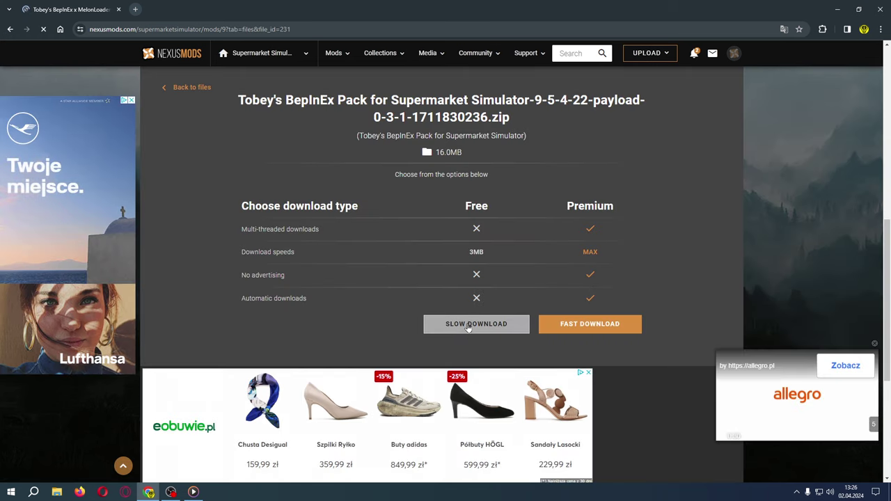
{"action": "left_click", "coordinate": [476, 324]}
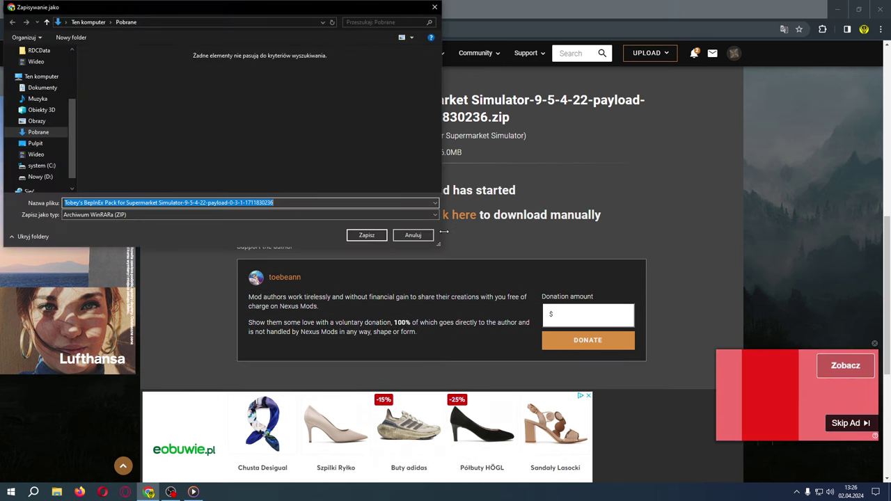
{"action": "left_click", "coordinate": [367, 236]}
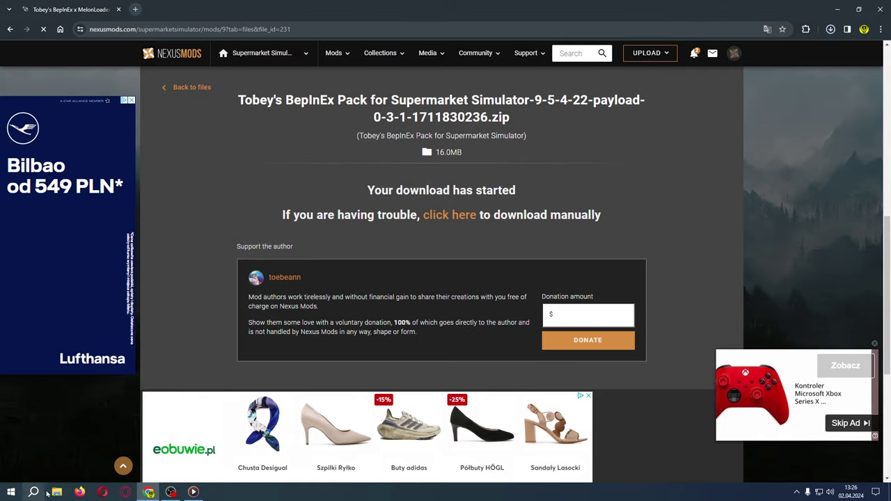
- Minimize the browser and open the Pobrane folder from its desktop shortcut, moving its window clear of the shortcut
{"action": "left_click", "coordinate": [56, 492]}
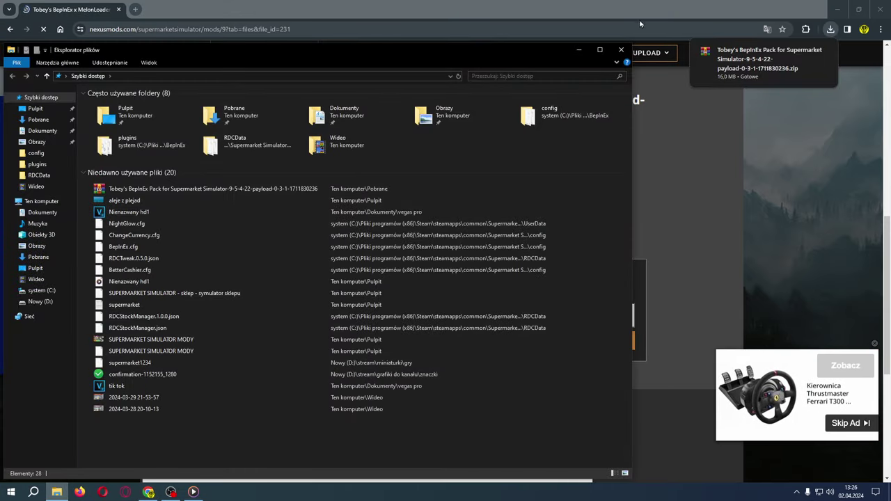
{"action": "left_click", "coordinate": [621, 49]}
{"action": "left_click", "coordinate": [837, 9]}
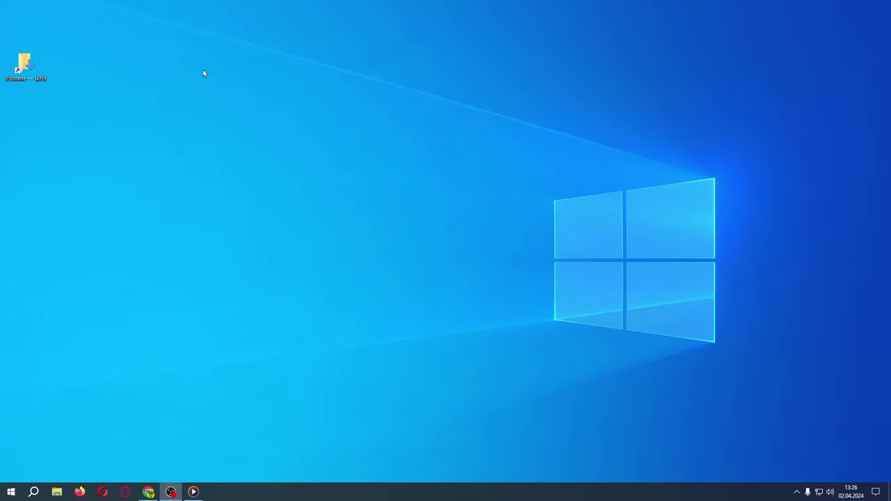
{"action": "double_click", "coordinate": [29, 69]}
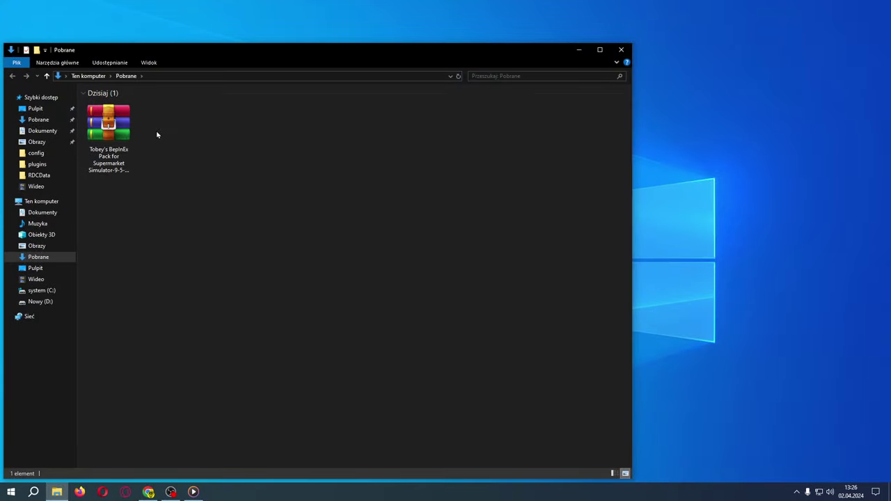
{"action": "left_click_drag", "start_coordinate": [232, 58], "coordinate": [295, 46]}
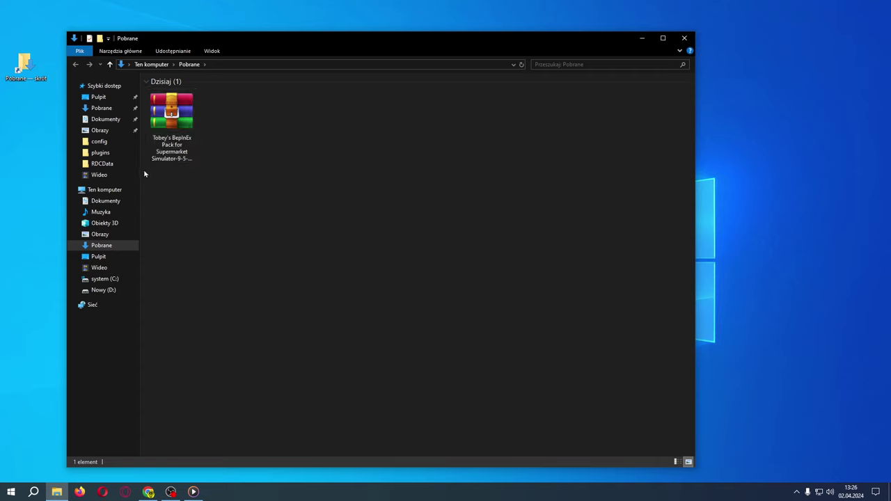
- Extract the downloaded BepInEx pack archive into a folder of the same name and open that folder
{"action": "right_click", "coordinate": [174, 127]}
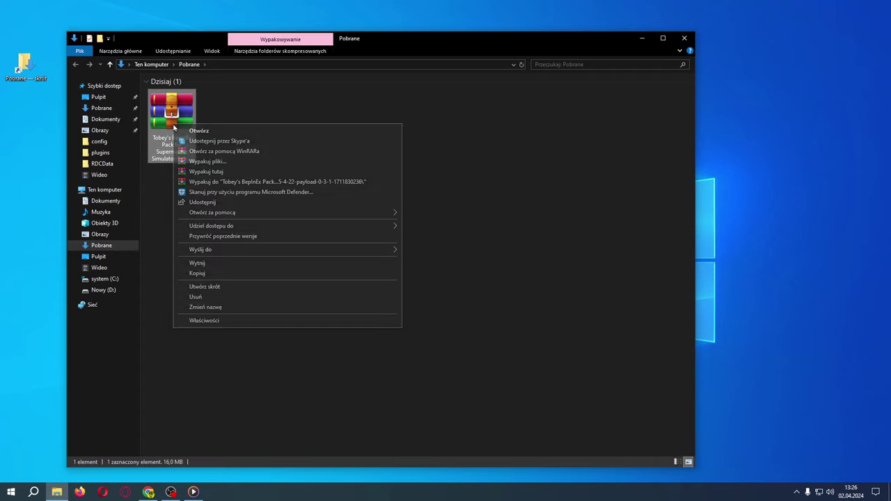
{"action": "left_click", "coordinate": [232, 183]}
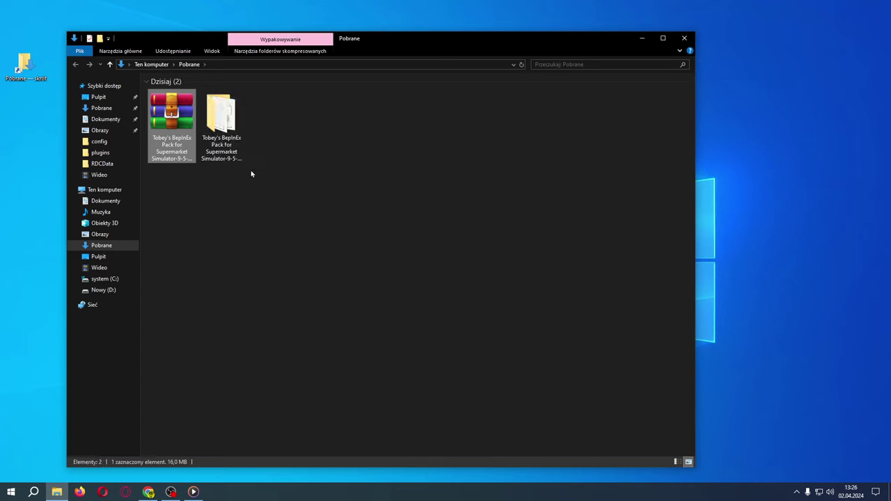
{"action": "double_click", "coordinate": [232, 124]}
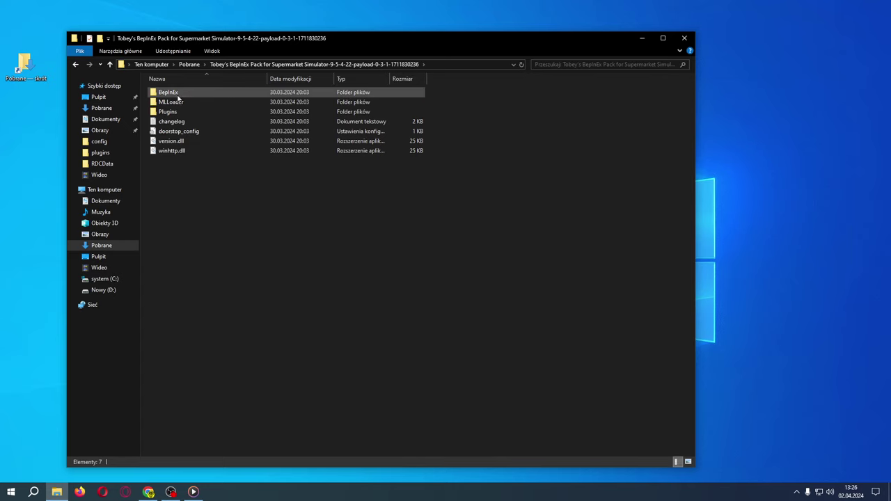
{"action": "mouse_move", "coordinate": [172, 98]}
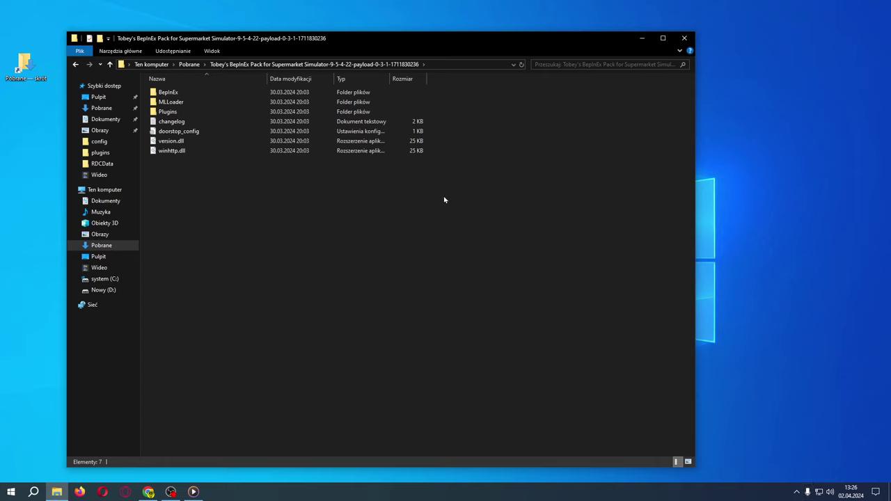
- Switch to the Steam library and open the local files folder of Supermarket Simulator
{"action": "left_click", "coordinate": [795, 492]}
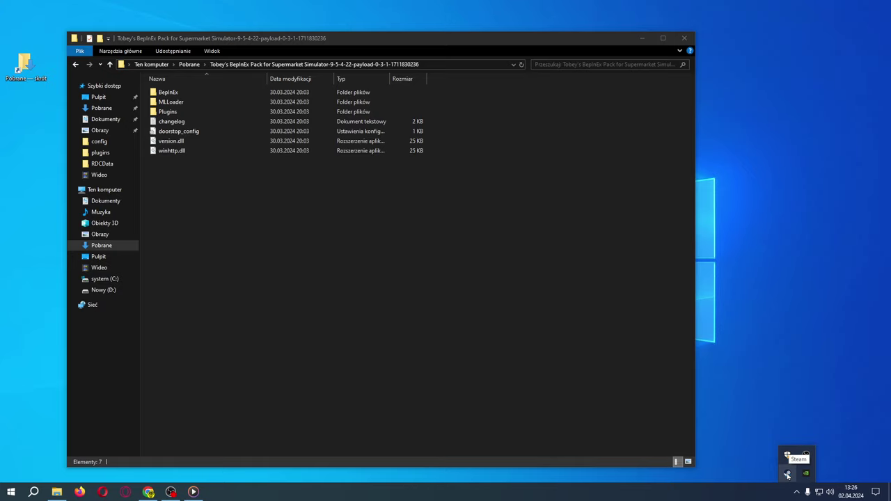
{"action": "right_click", "coordinate": [787, 475]}
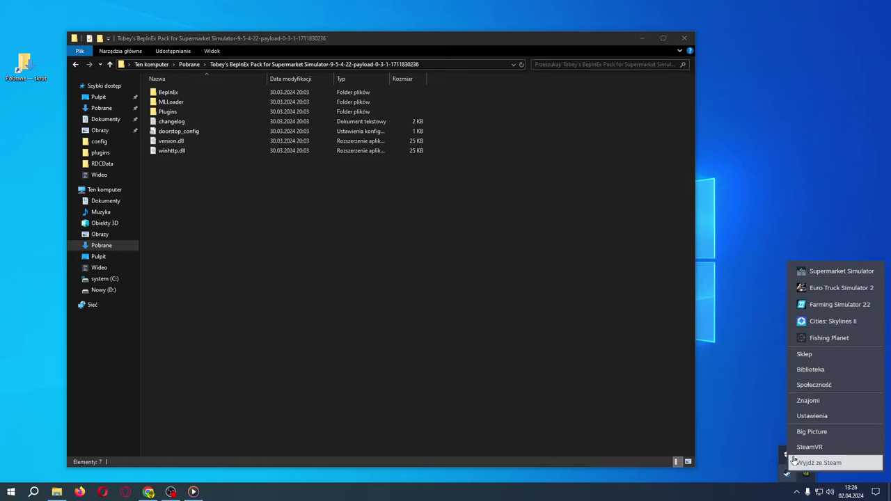
{"action": "left_click", "coordinate": [810, 370]}
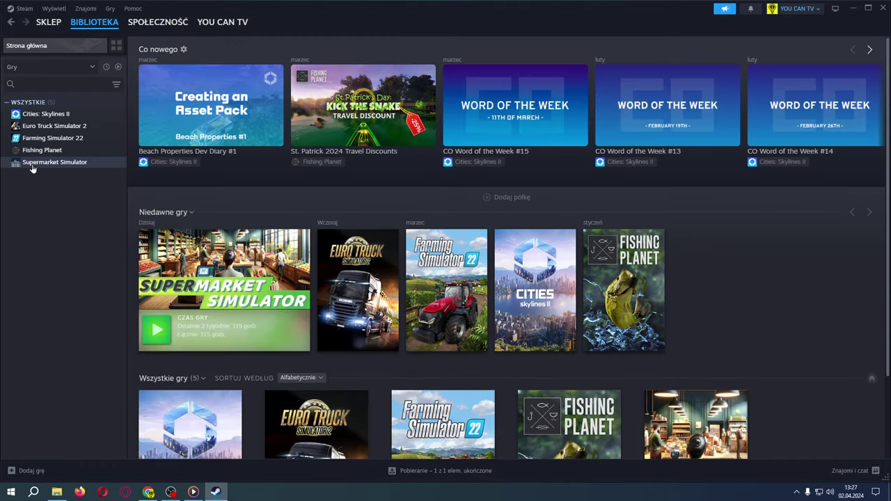
{"action": "left_click", "coordinate": [42, 166]}
{"action": "right_click", "coordinate": [44, 165]}
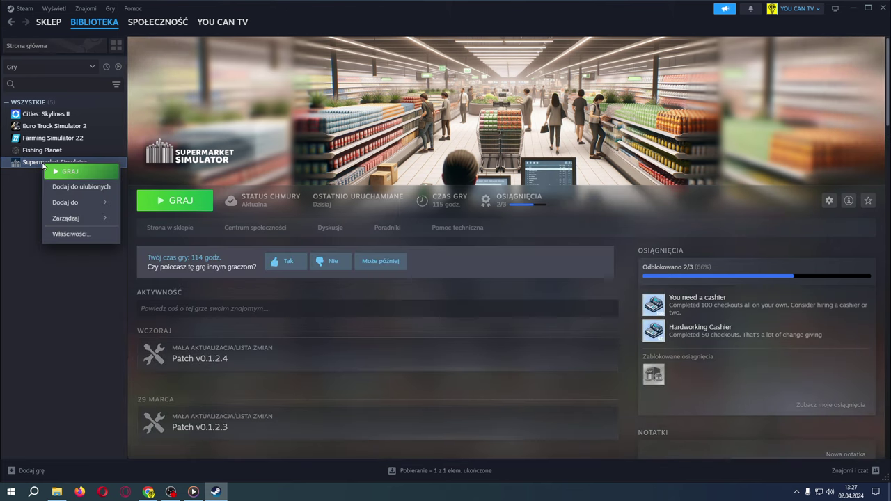
{"action": "mouse_move", "coordinate": [73, 207]}
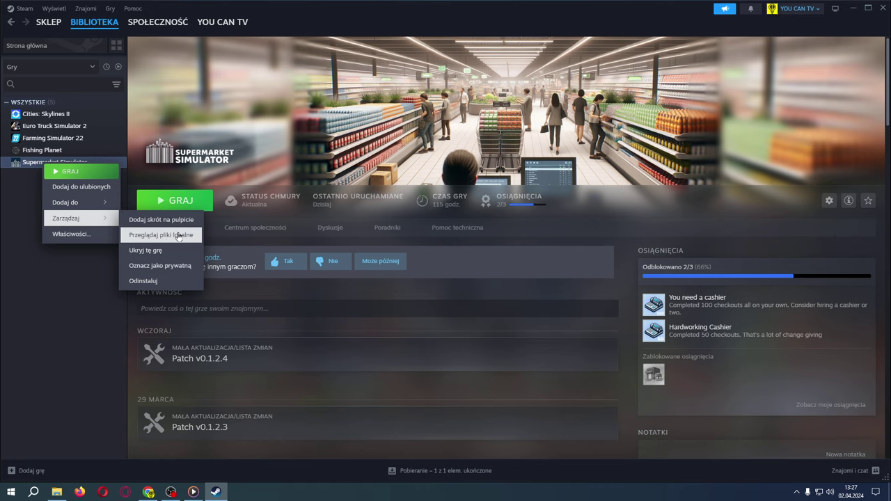
{"action": "left_click", "coordinate": [167, 238]}
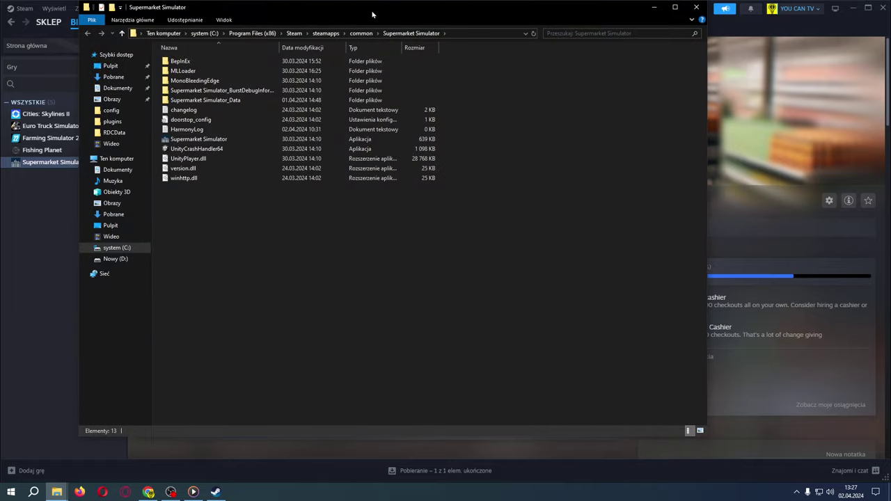
- Narrow the Supermarket Simulator folder window, move it to one side of the Steam game page, and view its full path
{"action": "left_click_drag", "start_coordinate": [395, 24], "coordinate": [436, 47]}
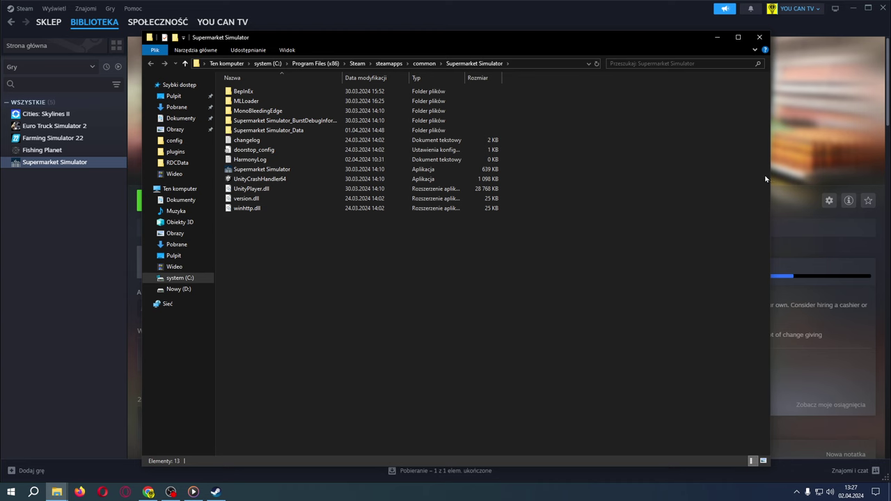
{"action": "left_click_drag", "start_coordinate": [770, 179], "coordinate": [598, 178]}
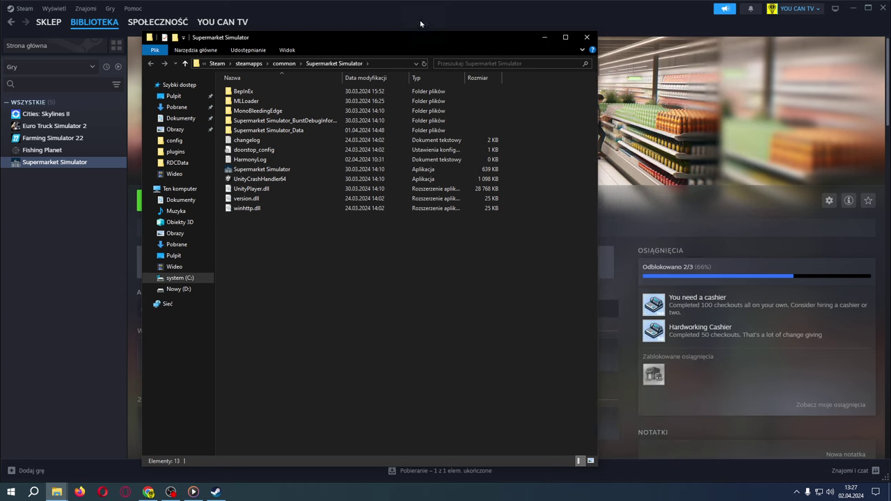
{"action": "left_click_drag", "start_coordinate": [365, 41], "coordinate": [608, 43]}
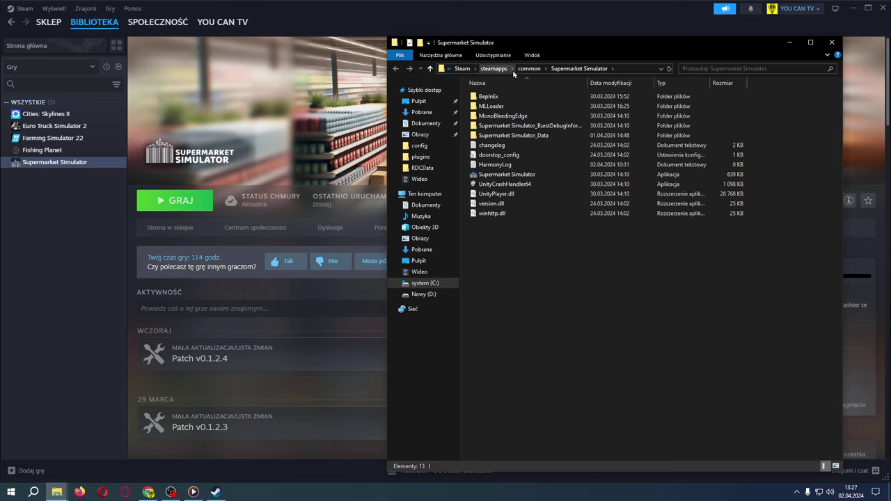
{"action": "left_click", "coordinate": [623, 68]}
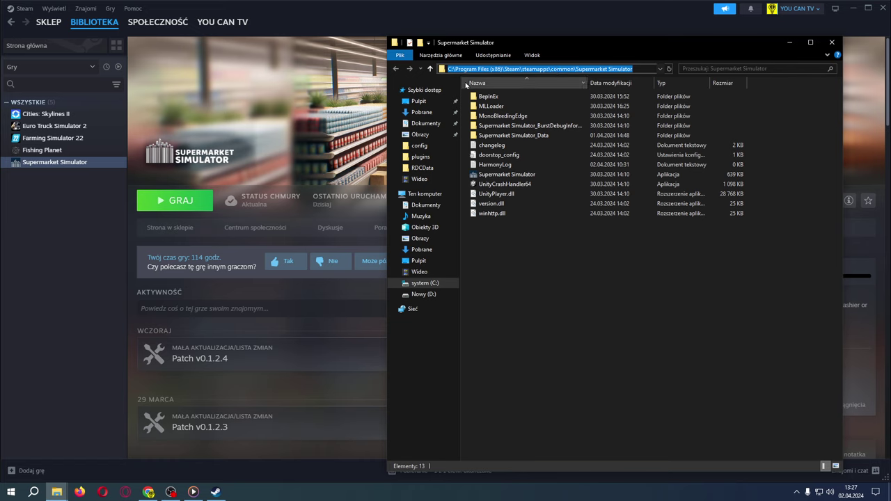
{"action": "left_click", "coordinate": [531, 287]}
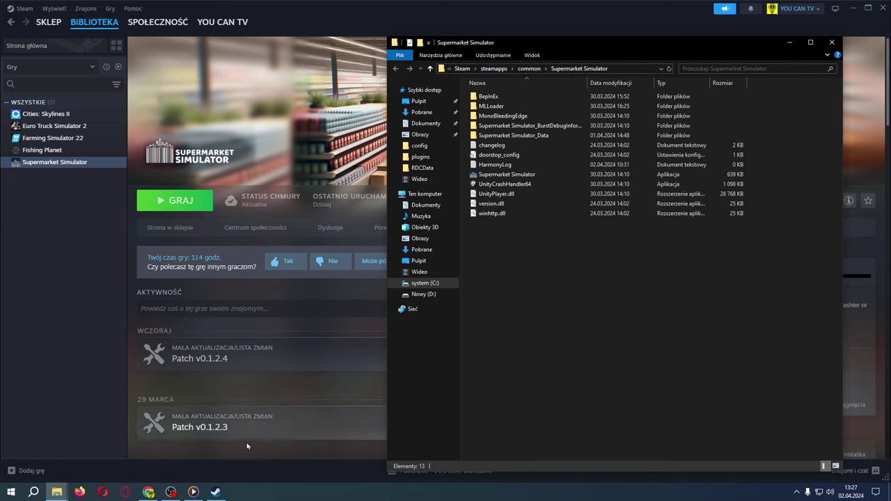
- Bring up the extracted BepInEx pack folder, narrow its window, and arrange it side by side with the Supermarket Simulator folder window
{"action": "left_click", "coordinate": [57, 492]}
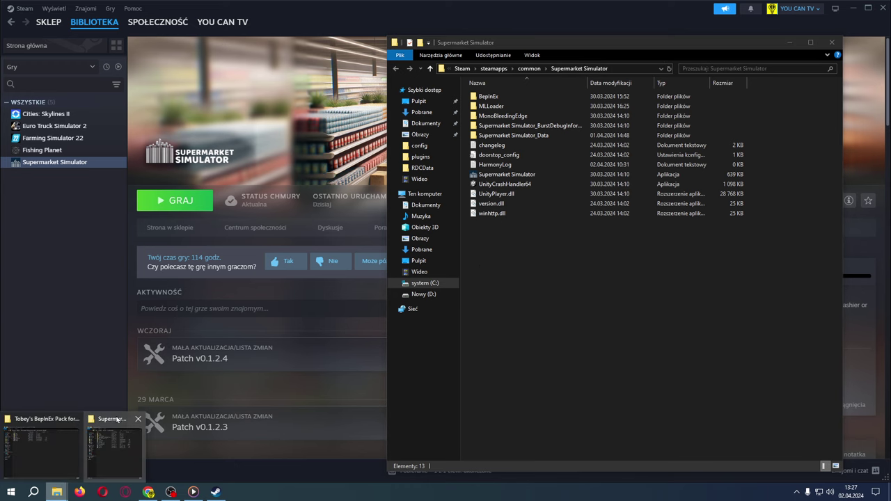
{"action": "left_click", "coordinate": [50, 422]}
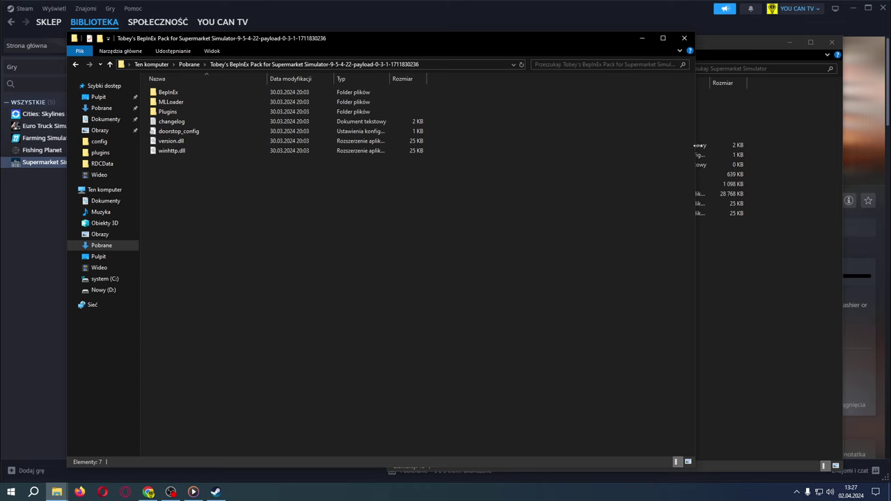
{"action": "left_click_drag", "start_coordinate": [697, 144], "coordinate": [382, 144]}
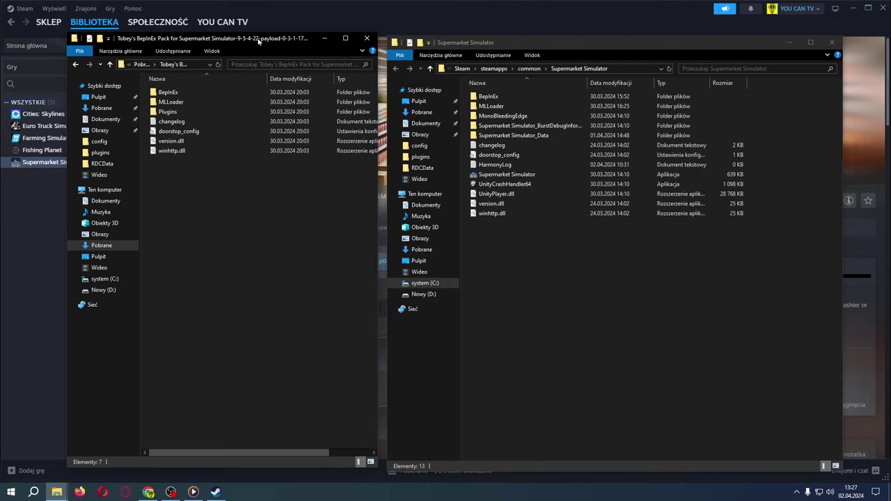
{"action": "left_click_drag", "start_coordinate": [245, 35], "coordinate": [221, 29]}
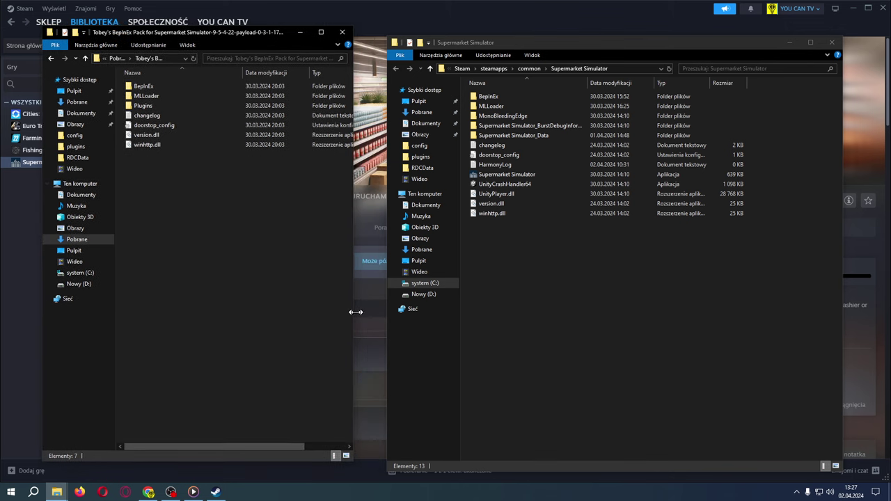
{"action": "left_click_drag", "start_coordinate": [355, 312], "coordinate": [380, 309]}
{"action": "left_click_drag", "start_coordinate": [268, 42], "coordinate": [248, 37]}
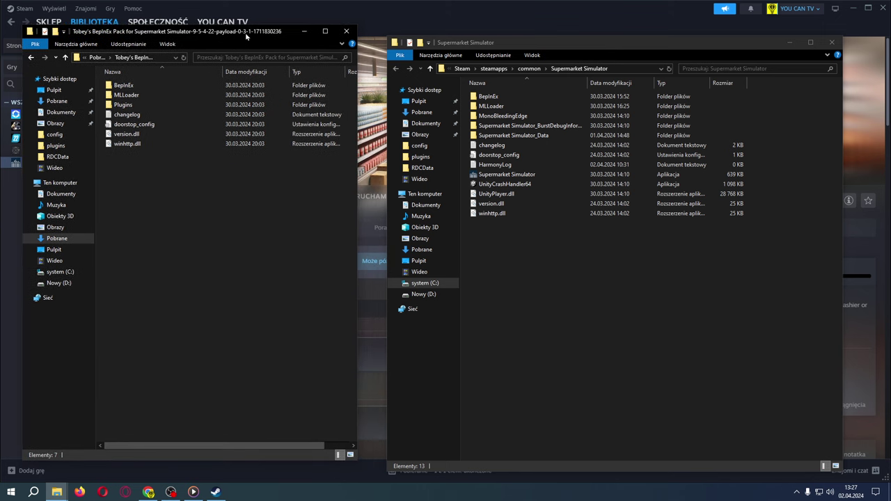
{"action": "left_click_drag", "start_coordinate": [541, 46], "coordinate": [539, 33]}
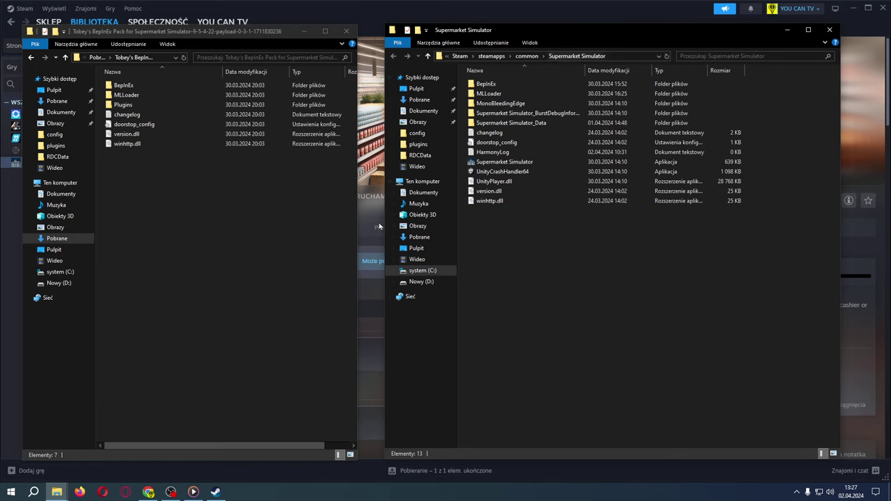
- Move all extracted pack contents into the Supermarket Simulator folder, replacing existing files, and try to open the MLLoader folder still listed in the source
{"action": "left_click_drag", "start_coordinate": [132, 179], "coordinate": [558, 281]}
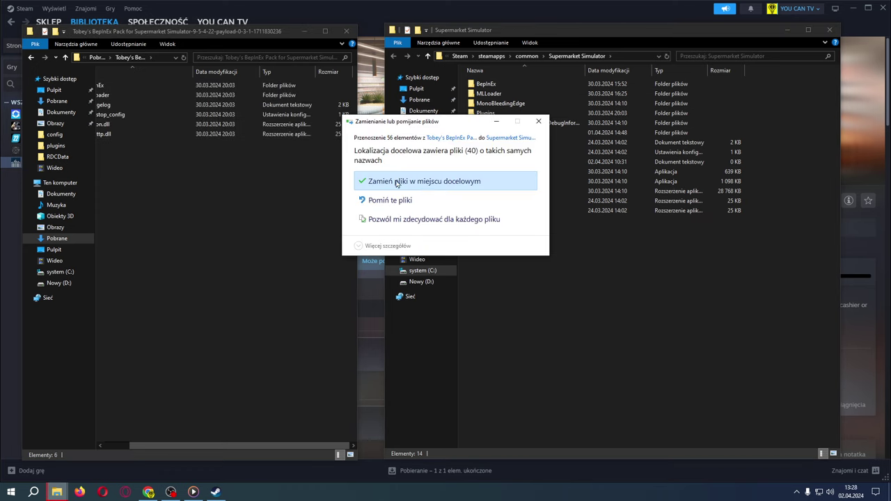
{"action": "left_click", "coordinate": [396, 182]}
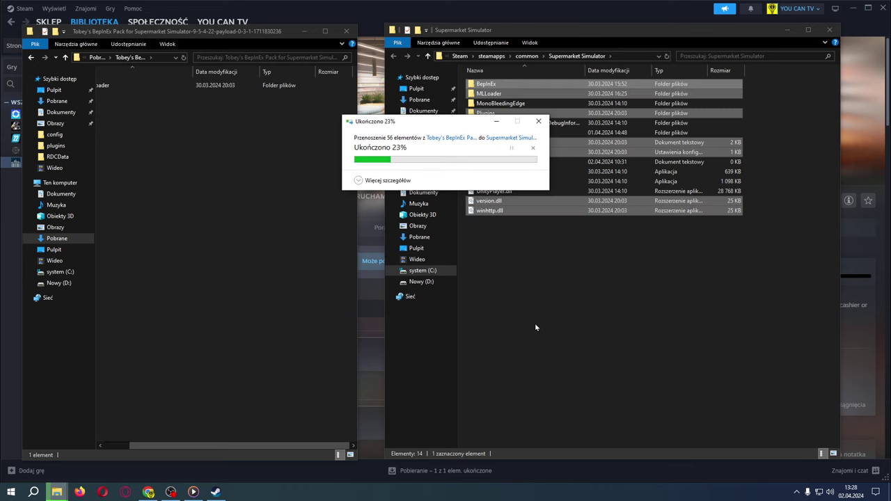
{"action": "left_click", "coordinate": [220, 199]}
{"action": "scroll", "coordinate": [222, 453], "scroll_direction": "left", "scroll_amount": 2}
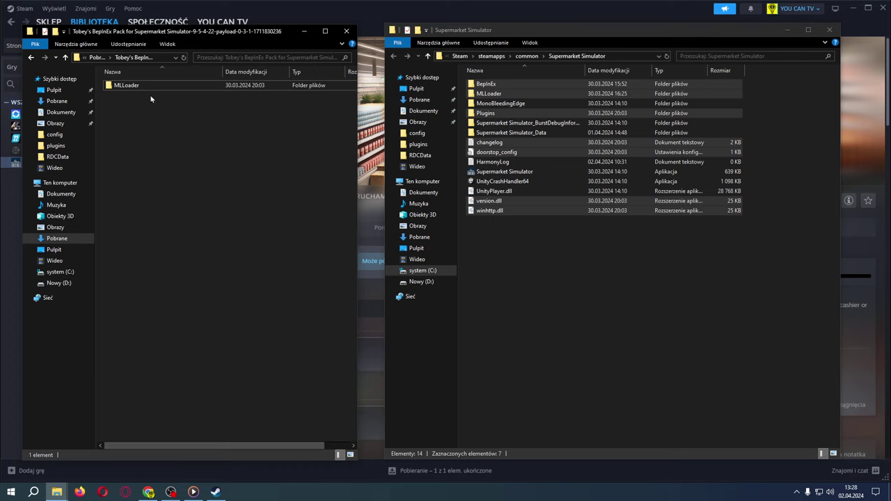
{"action": "double_click", "coordinate": [129, 85]}
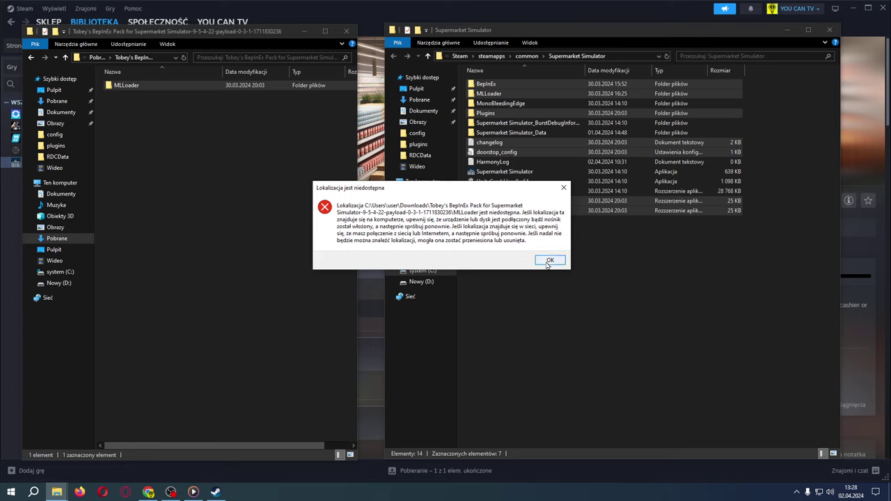
{"action": "left_click", "coordinate": [548, 261]}
{"action": "left_click", "coordinate": [212, 182]}
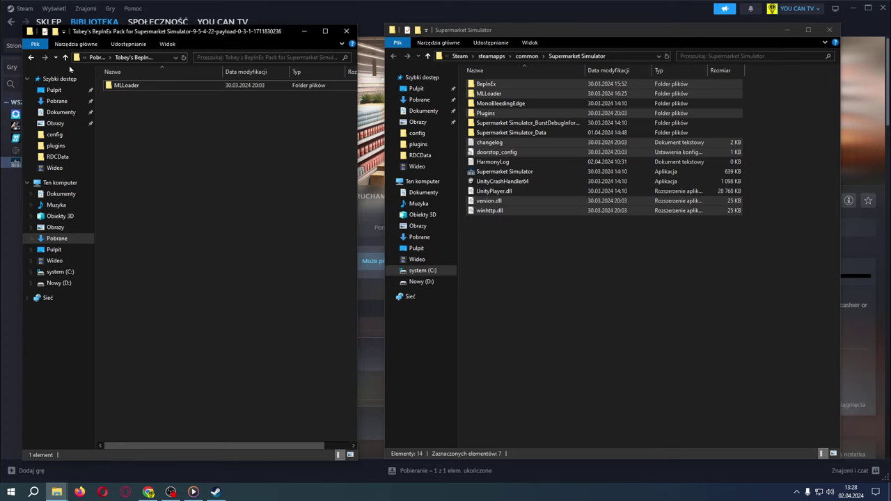
- Delete the extracted pack folder and its archive from the Pobrane folder, and close the Steam window
{"action": "left_click", "coordinate": [32, 57]}
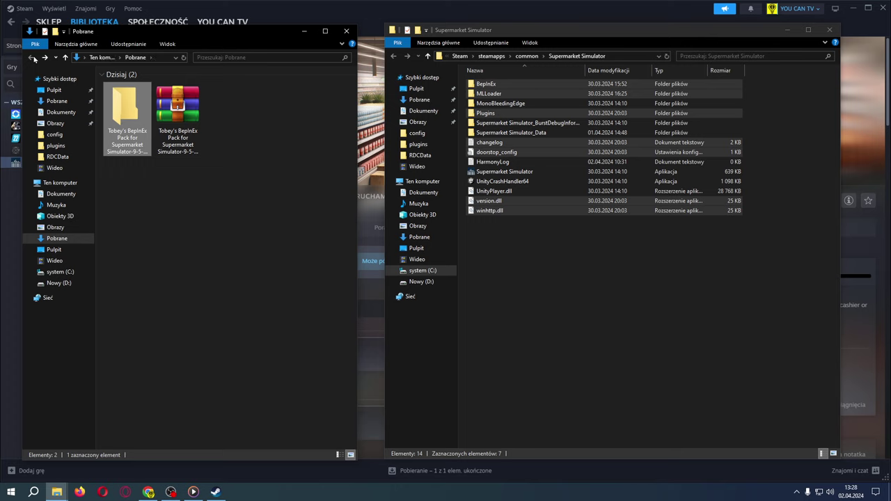
{"action": "left_click_drag", "start_coordinate": [232, 108], "coordinate": [126, 124]}
{"action": "right_click", "coordinate": [126, 124]}
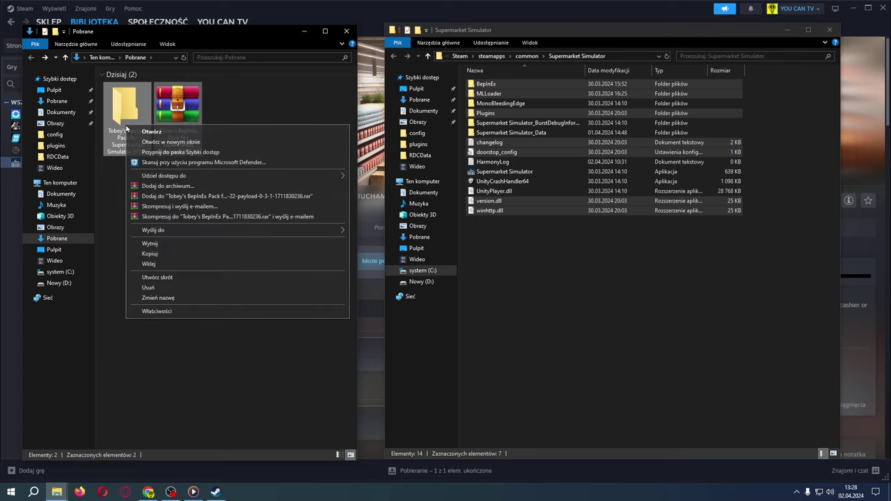
{"action": "left_click", "coordinate": [183, 287]}
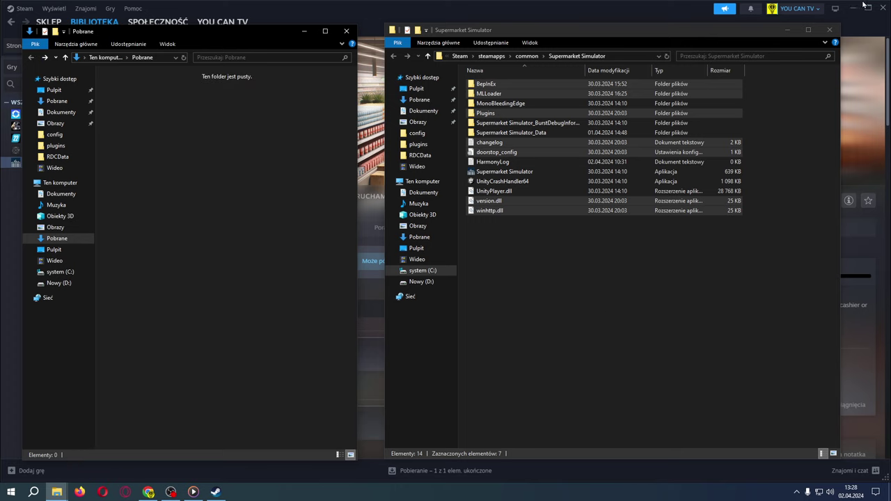
{"action": "left_click", "coordinate": [578, 8]}
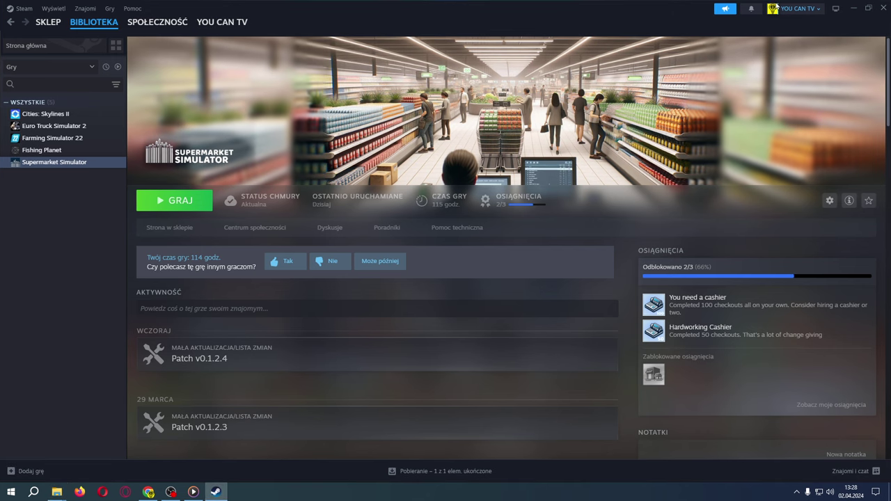
{"action": "left_click", "coordinate": [884, 9]}
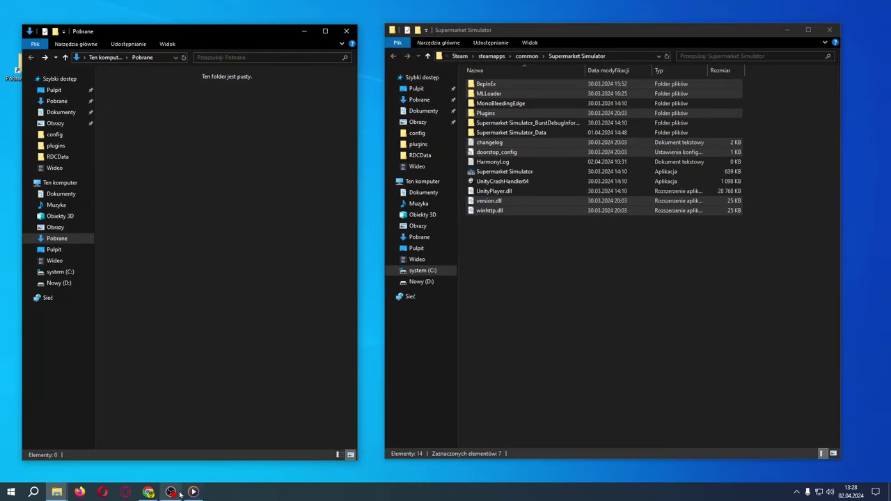
- Switch to Chrome and return to the first page of the Nexus Mods list of new Supermarket Simulator mods this week
{"action": "left_click", "coordinate": [151, 493]}
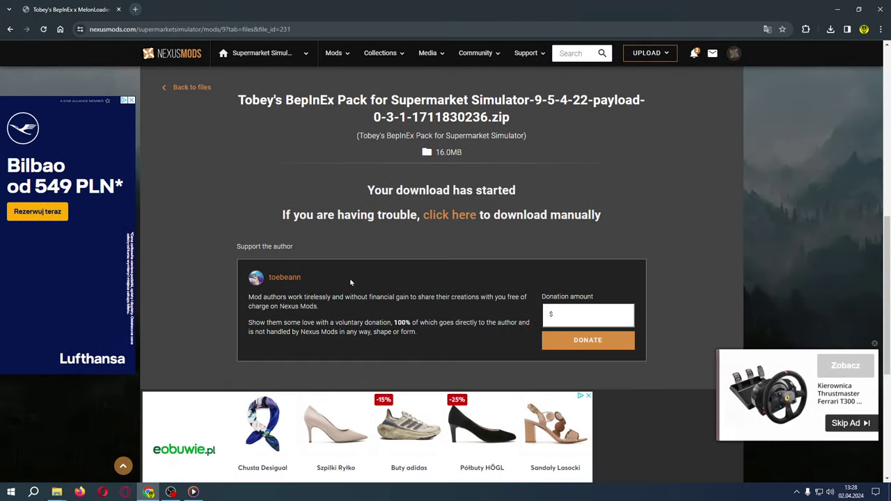
{"action": "left_click", "coordinate": [11, 29]}
{"action": "left_click", "coordinate": [11, 29]}
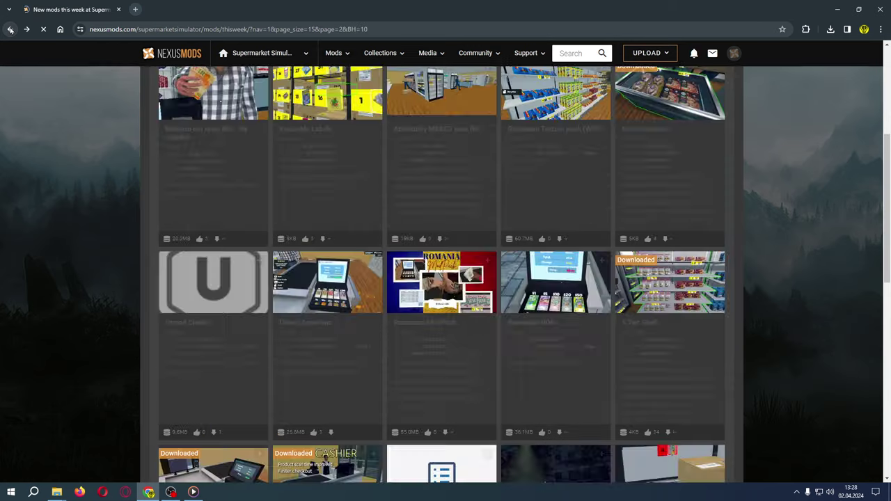
{"action": "scroll", "coordinate": [499, 230], "scroll_direction": "up", "scroll_amount": 3}
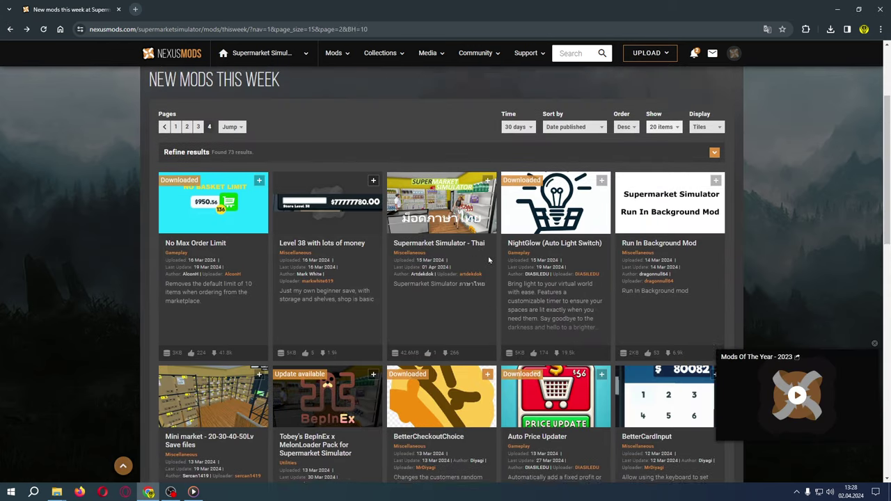
{"action": "left_click", "coordinate": [176, 244]}
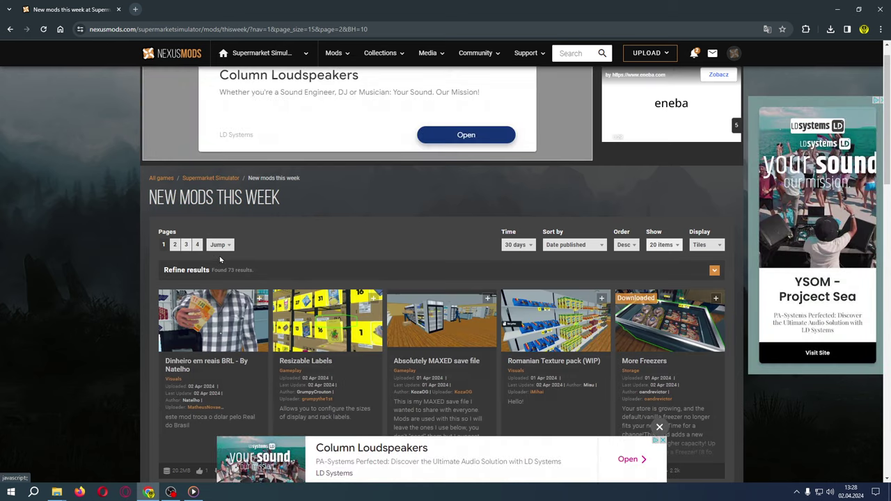
{"action": "scroll", "coordinate": [327, 230], "scroll_direction": "down", "scroll_amount": 1}
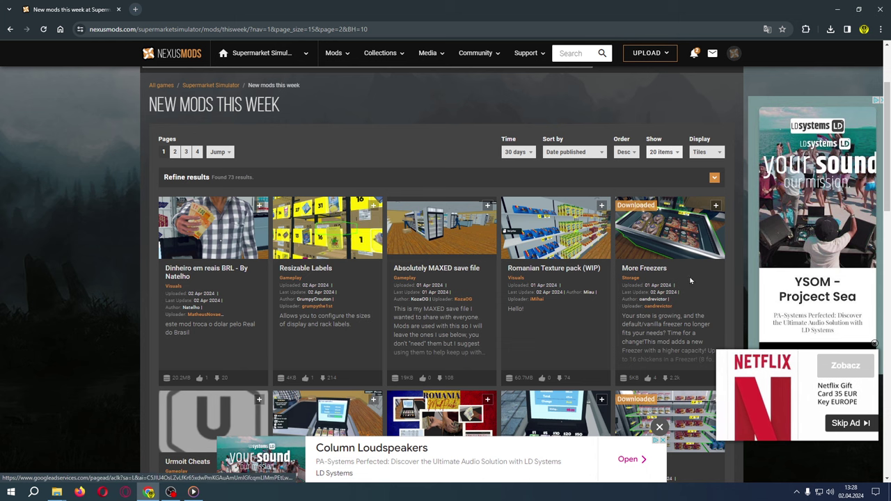
- Open the More Freezers mod page and review its description and installation instructions
{"action": "left_click", "coordinate": [632, 272]}
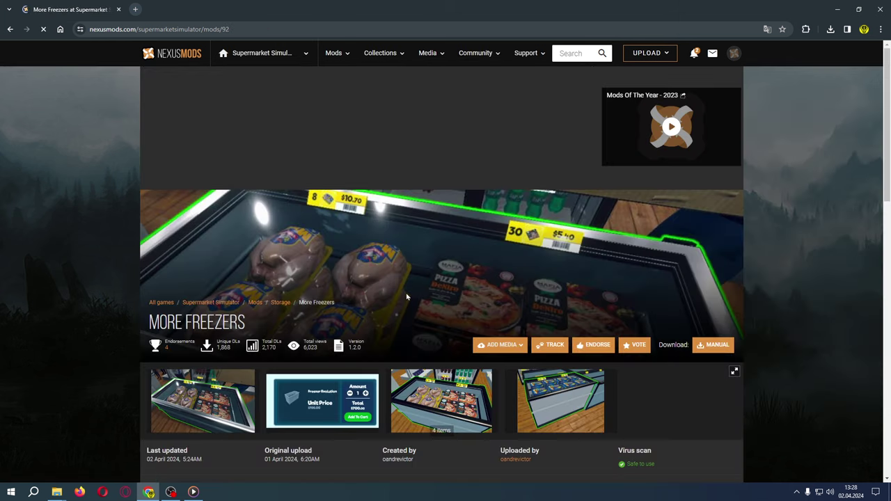
{"action": "scroll", "coordinate": [410, 299], "scroll_direction": "down", "scroll_amount": 5}
{"action": "scroll", "coordinate": [431, 314], "scroll_direction": "down", "scroll_amount": 2}
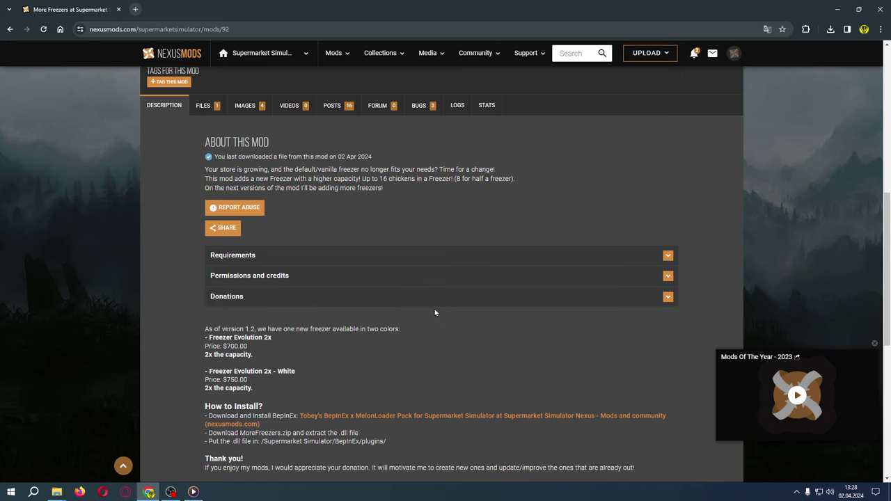
{"action": "scroll", "coordinate": [433, 314], "scroll_direction": "down", "scroll_amount": 1}
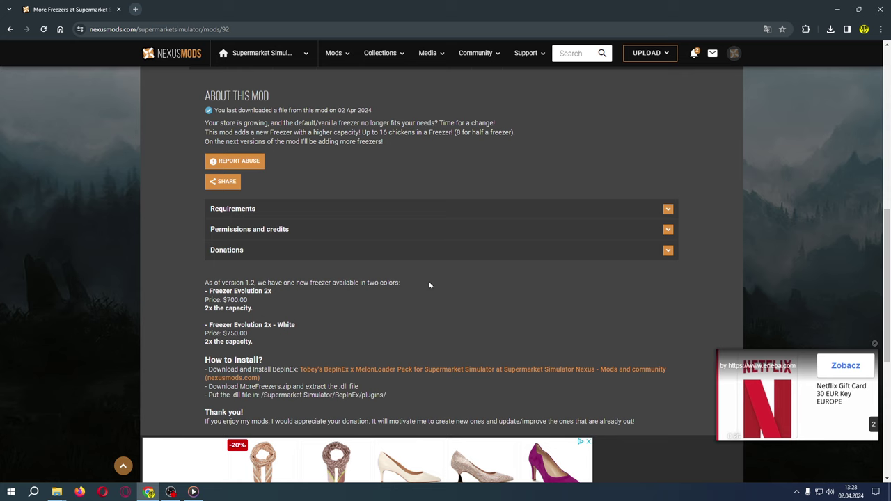
{"action": "scroll", "coordinate": [429, 285], "scroll_direction": "up", "scroll_amount": 5}
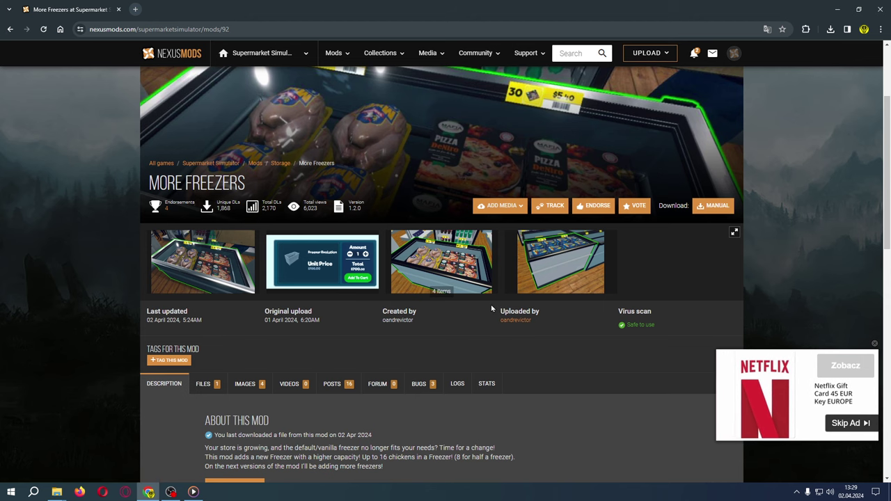
{"action": "scroll", "coordinate": [491, 308], "scroll_direction": "down", "scroll_amount": 7}
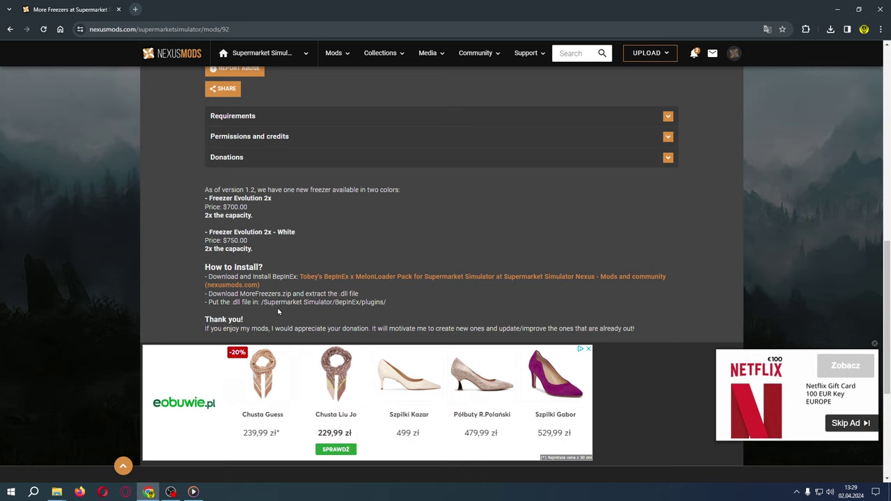
- Switch to the Supermarket Simulator folder in File Explorer and open its BepInEx/plugins subfolder
{"action": "left_click", "coordinate": [57, 492]}
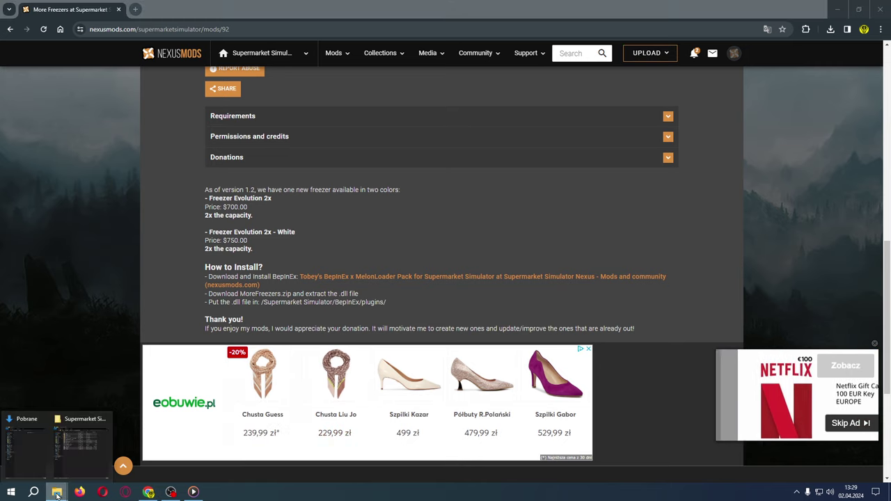
{"action": "left_click", "coordinate": [82, 440]}
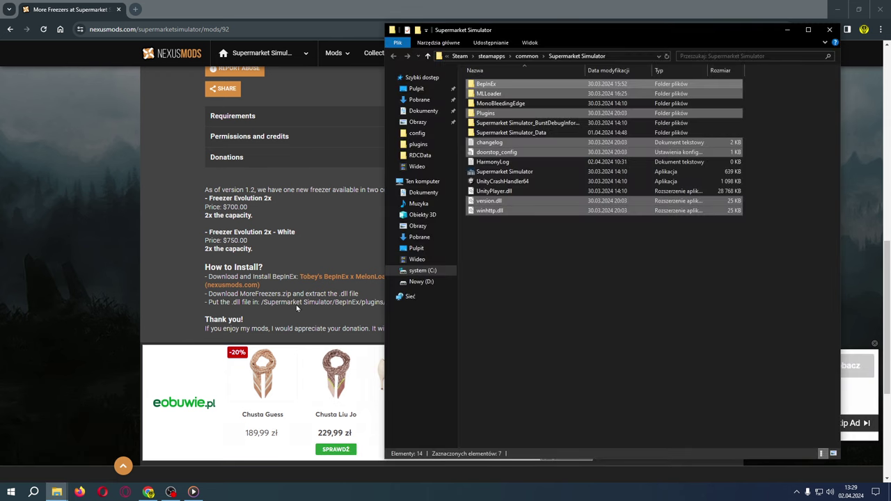
{"action": "left_click", "coordinate": [568, 301]}
{"action": "double_click", "coordinate": [494, 88]}
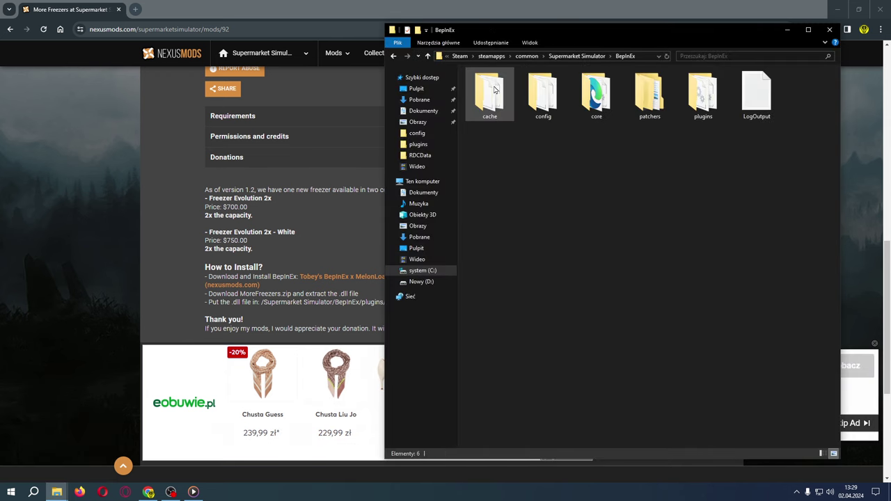
{"action": "double_click", "coordinate": [703, 104]}
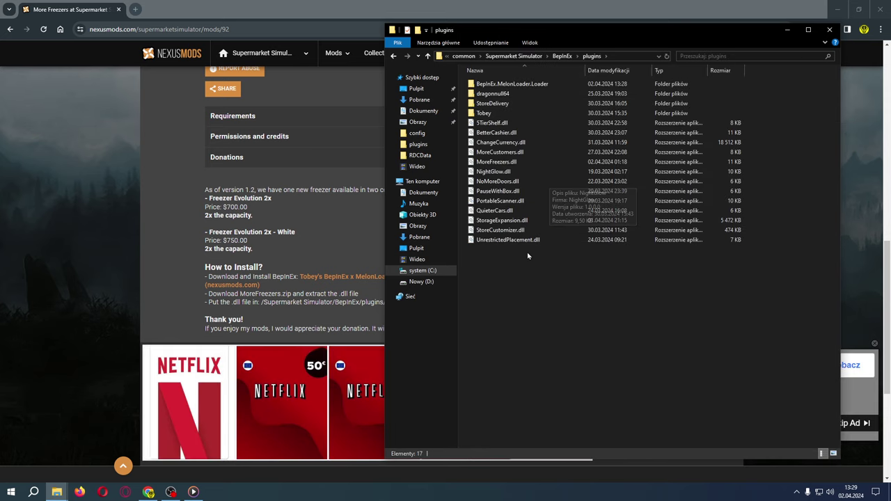
- Inspect the mod files in the MLLoader/Mods folder, and return to the Supermarket Simulator folder
{"action": "left_click", "coordinate": [394, 56]}
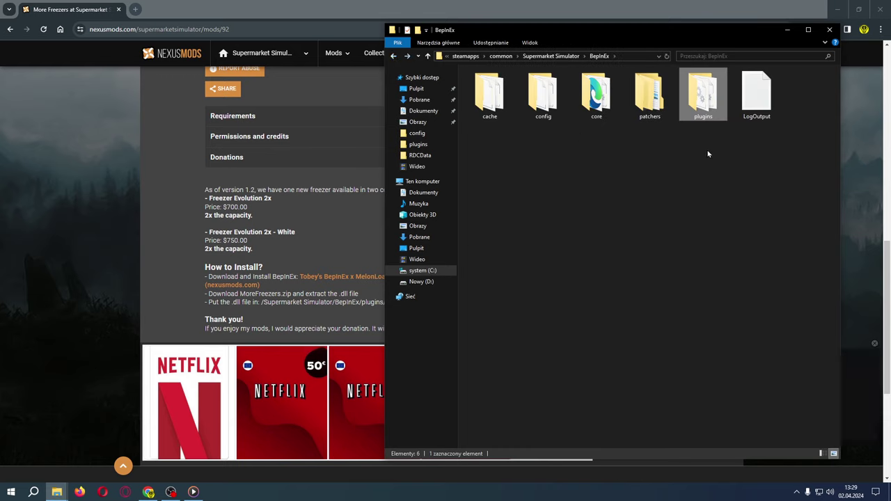
{"action": "left_click", "coordinate": [394, 56]}
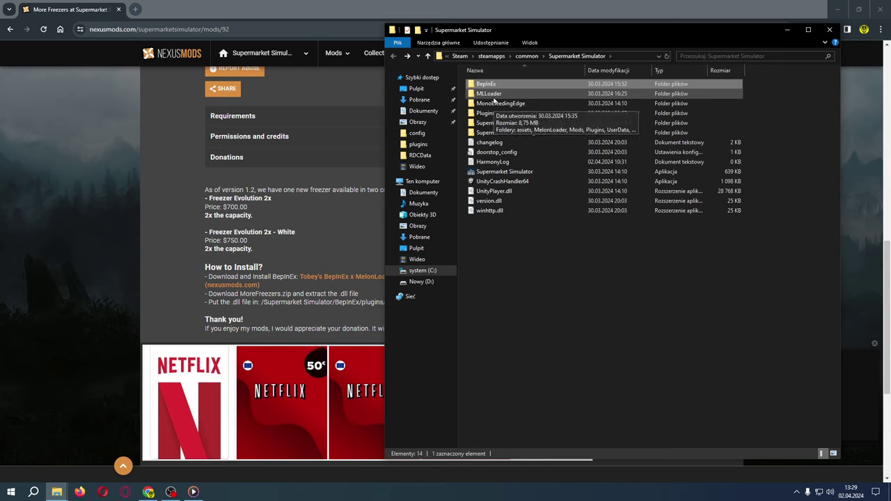
{"action": "double_click", "coordinate": [495, 94]}
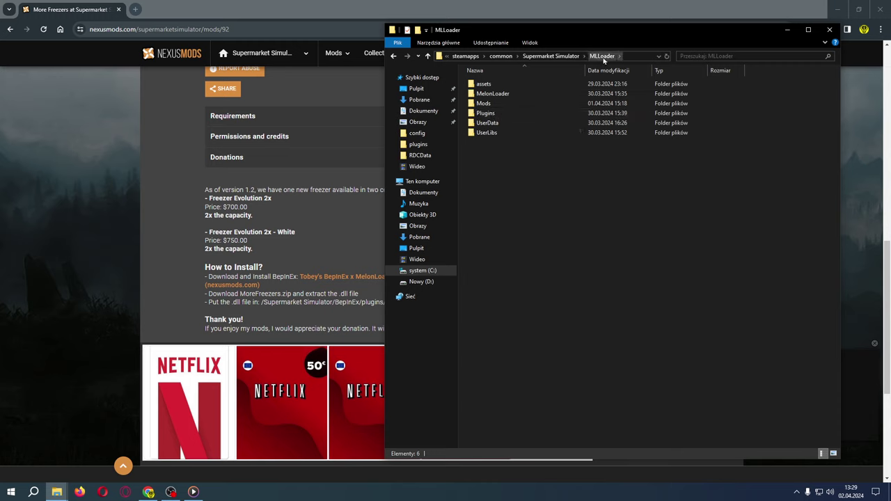
{"action": "double_click", "coordinate": [486, 103]}
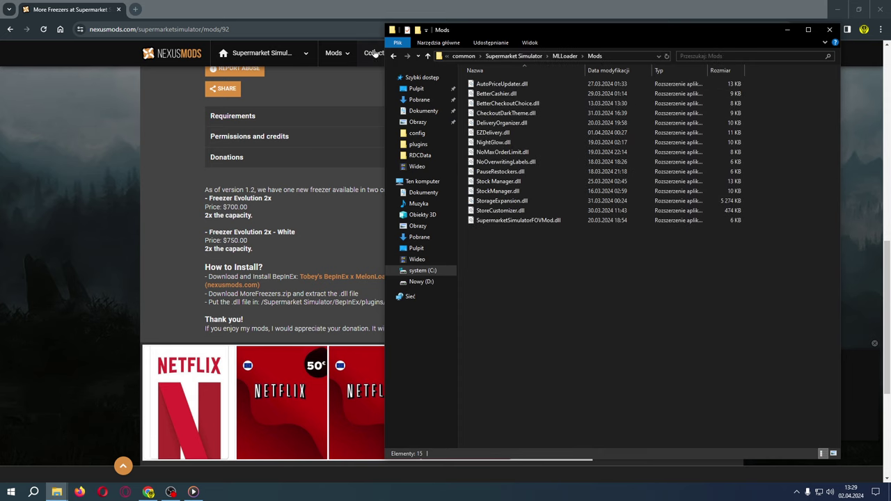
{"action": "left_click", "coordinate": [394, 55]}
{"action": "left_click", "coordinate": [394, 56]}
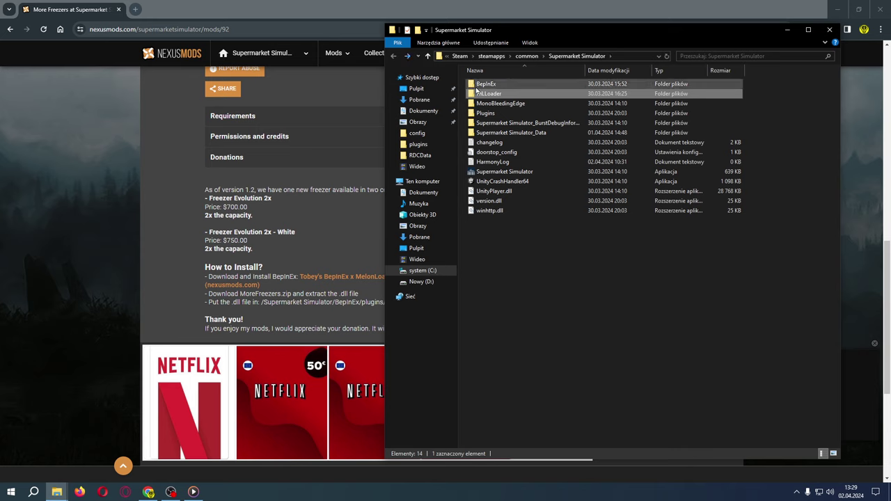
- Switch to Chrome and manually download the More Freezers archive with the free slow download, saving it in the Pobrane folder
{"action": "left_click", "coordinate": [339, 226]}
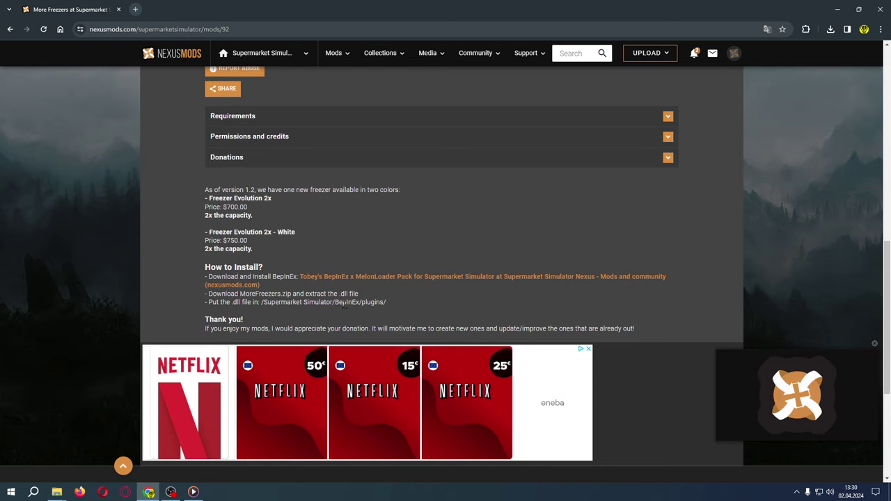
{"action": "scroll", "coordinate": [458, 308], "scroll_direction": "up", "scroll_amount": 7}
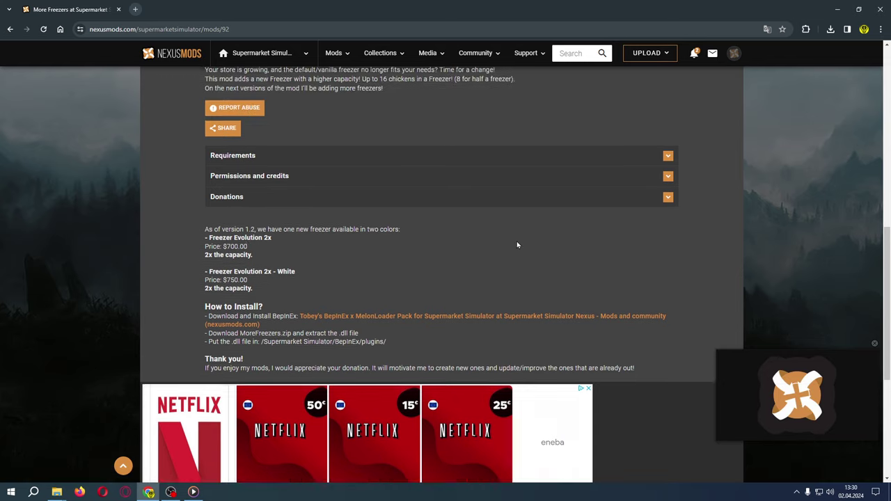
{"action": "left_click", "coordinate": [709, 207]}
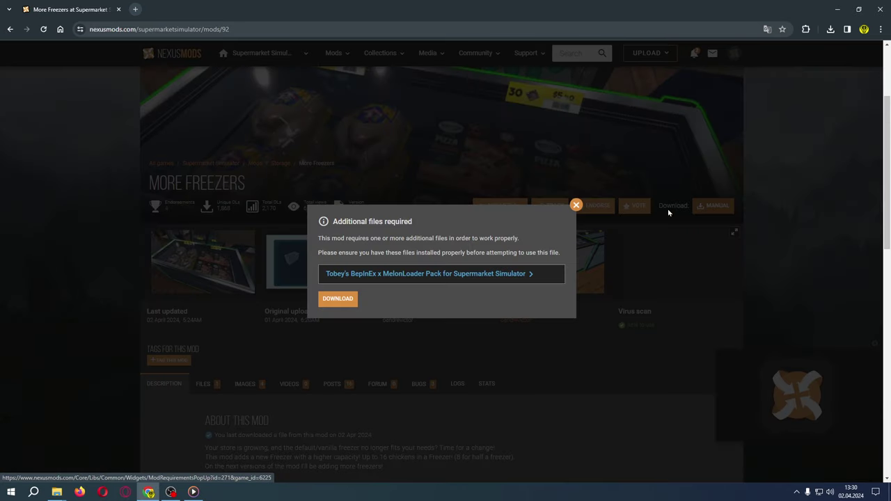
{"action": "left_click", "coordinate": [339, 299]}
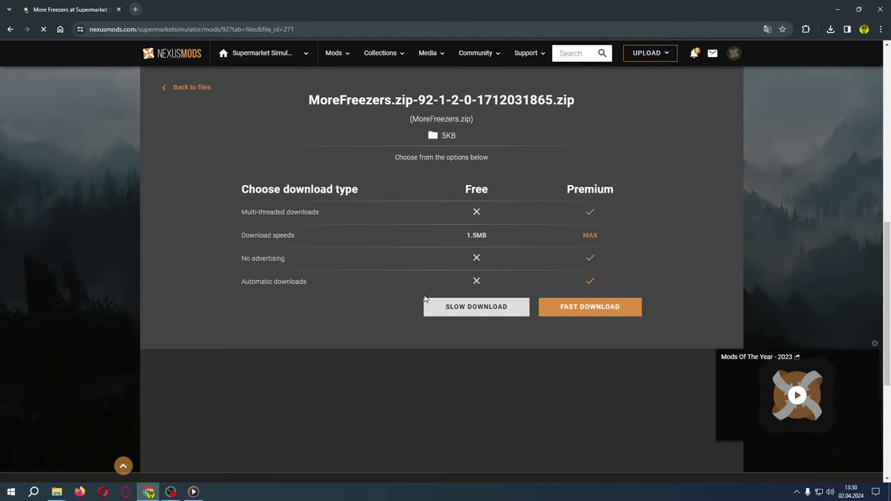
{"action": "left_click", "coordinate": [471, 309]}
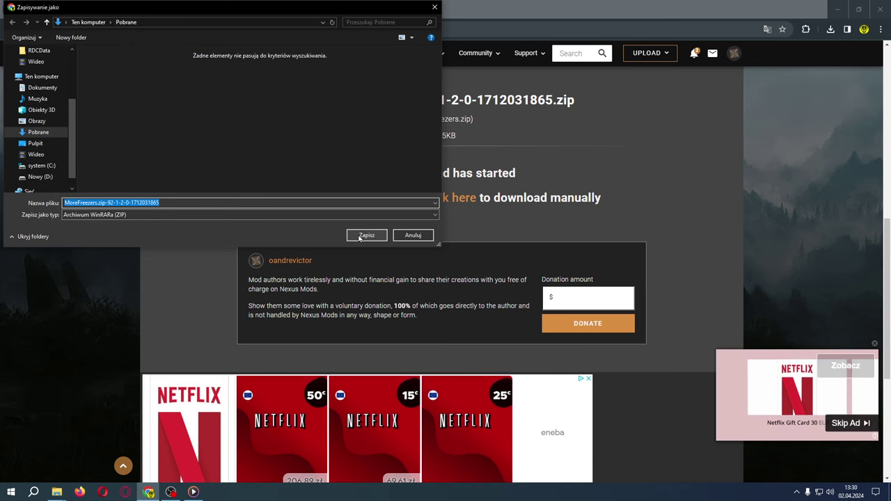
{"action": "left_click", "coordinate": [367, 235]}
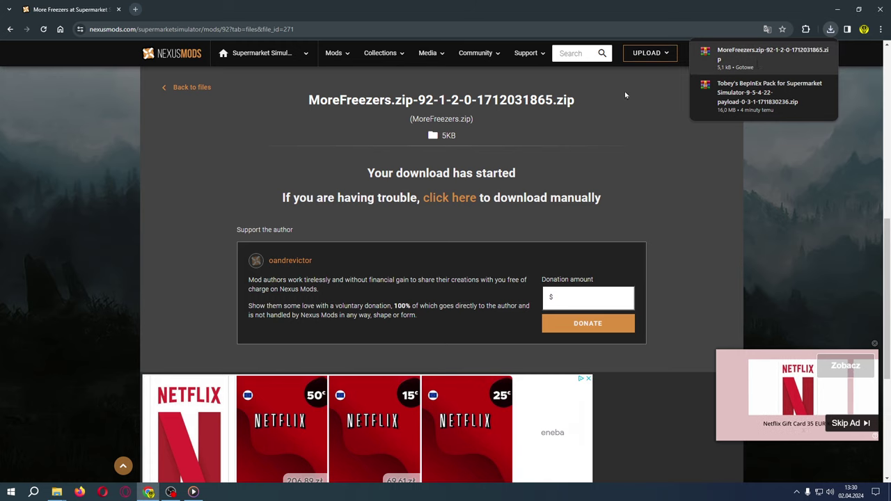
- Show the Pobrane and Supermarket Simulator folders together, extract the MoreFreezers archive into its own named folder, and open that folder
{"action": "mouse_move", "coordinate": [59, 490]}
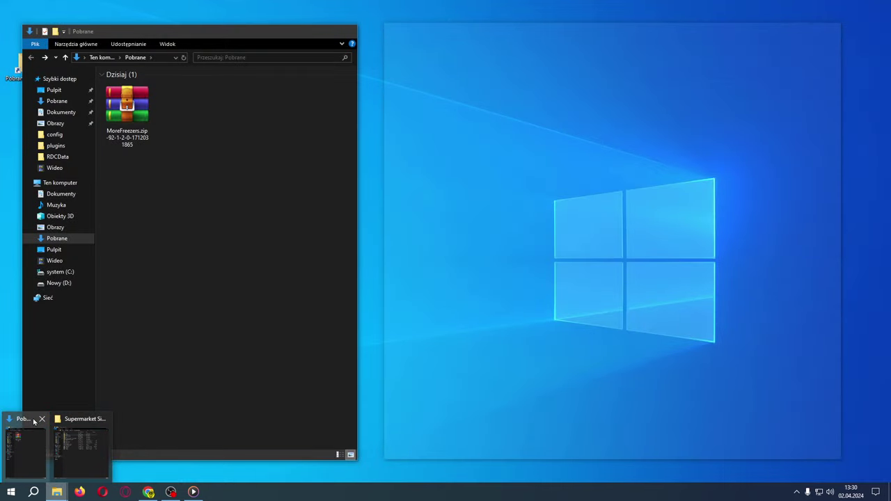
{"action": "left_click", "coordinate": [32, 442]}
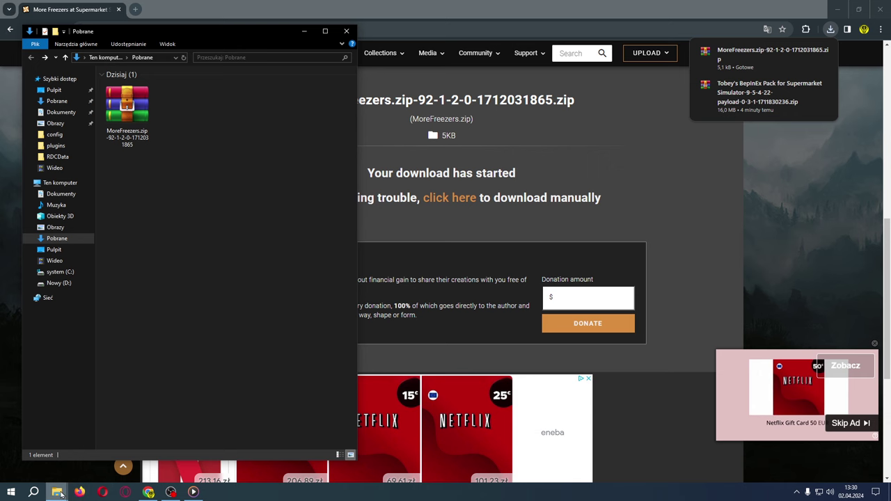
{"action": "mouse_move", "coordinate": [63, 494]}
{"action": "left_click", "coordinate": [74, 450]}
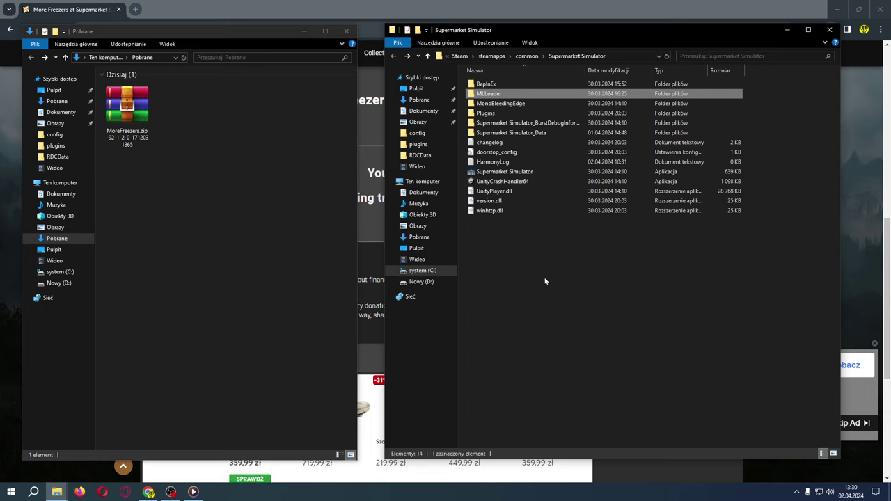
{"action": "right_click", "coordinate": [131, 107]}
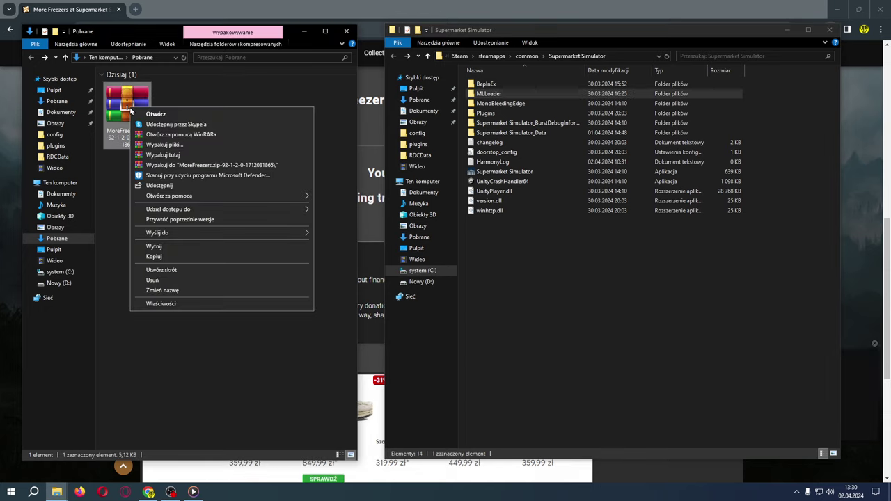
{"action": "left_click", "coordinate": [174, 166]}
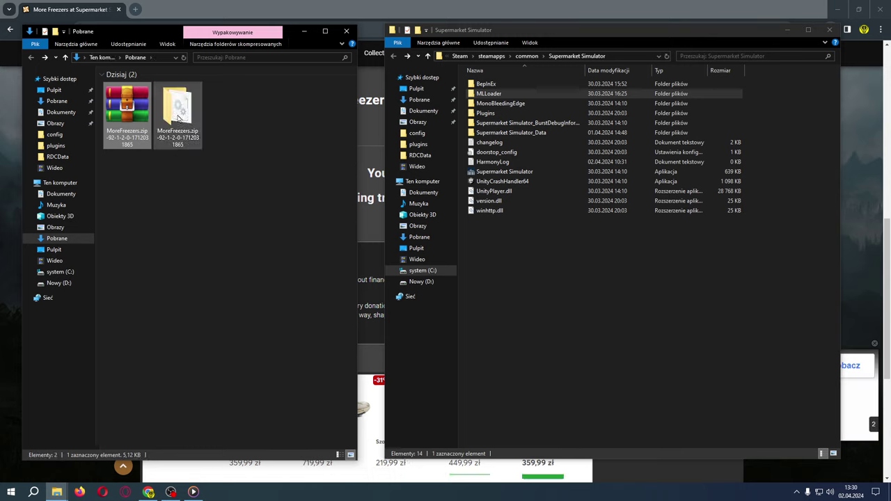
{"action": "left_click", "coordinate": [178, 118]}
{"action": "double_click", "coordinate": [178, 118]}
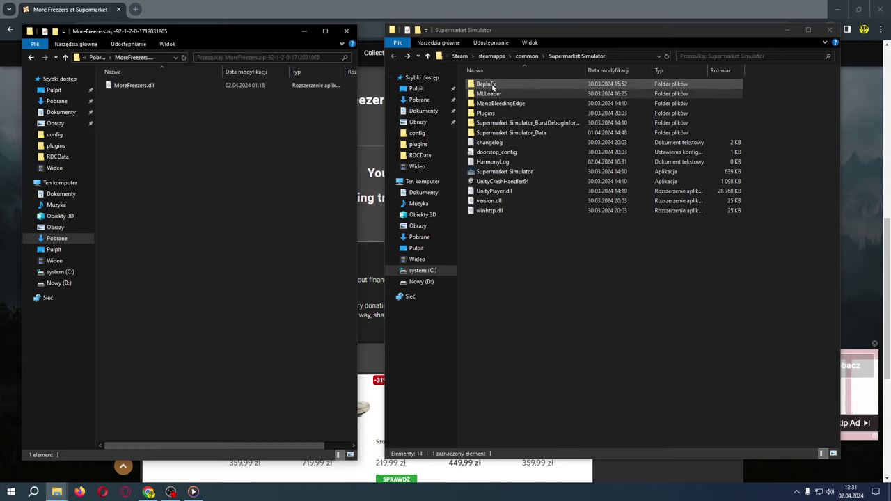
- Move MoreFreezers.dll into the game's BepInEx/plugins folder, choosing to skip the file instead of replacing the existing copy
{"action": "double_click", "coordinate": [493, 85]}
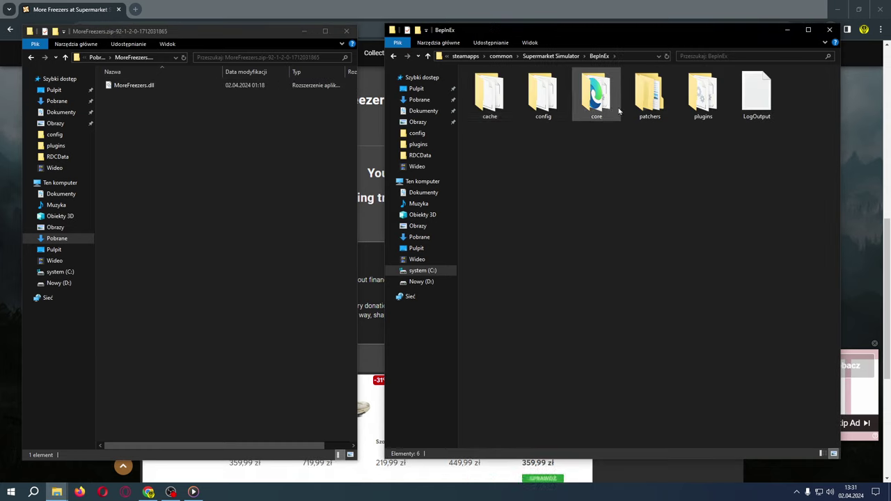
{"action": "double_click", "coordinate": [701, 98]}
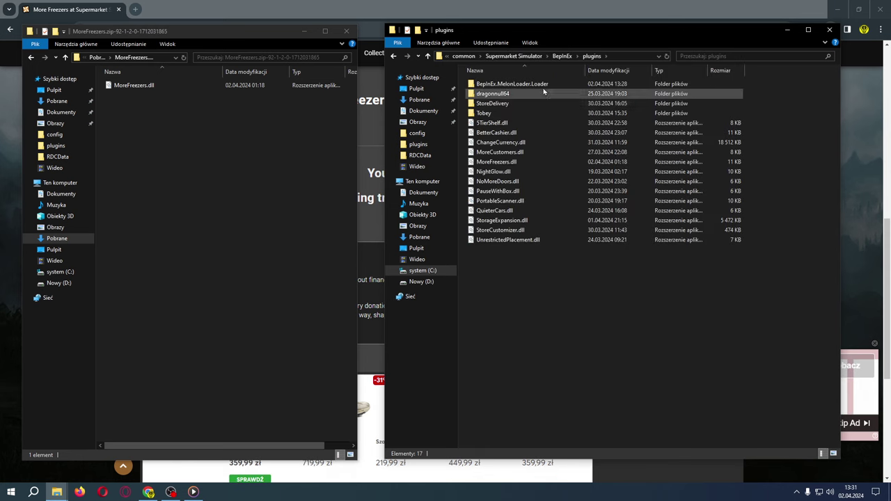
{"action": "left_click_drag", "start_coordinate": [142, 90], "coordinate": [583, 306]}
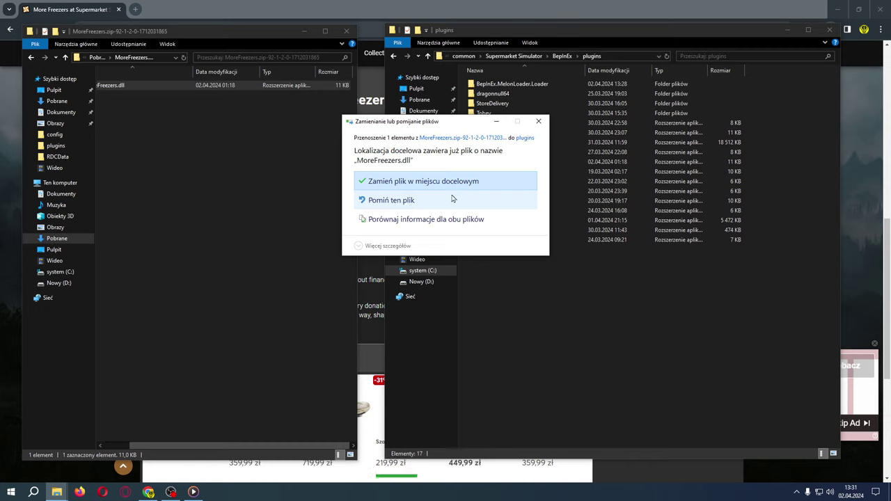
{"action": "left_click", "coordinate": [401, 202]}
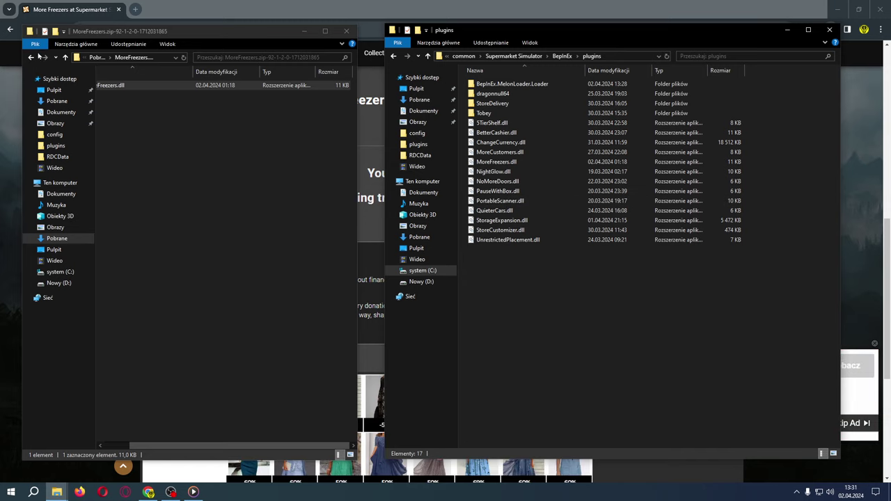
- Delete the extracted MoreFreezers folder and its archive from the Pobrane folder
{"action": "left_click", "coordinate": [32, 58]}
{"action": "left_click_drag", "start_coordinate": [244, 151], "coordinate": [104, 80]}
{"action": "right_click", "coordinate": [129, 118]}
{"action": "left_click", "coordinate": [164, 286]}
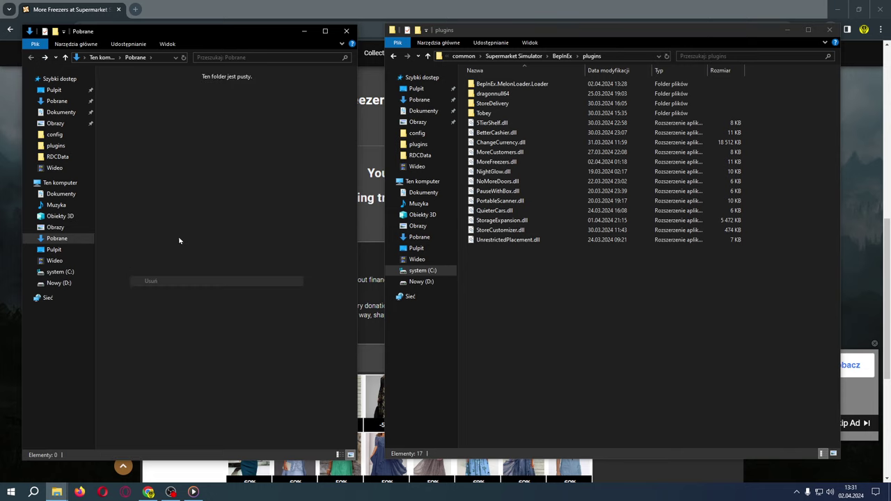
- Switch to Chrome, return to the list of new Supermarket Simulator mods this week, and look through its entries
{"action": "left_click", "coordinate": [11, 29]}
{"action": "left_click", "coordinate": [11, 29]}
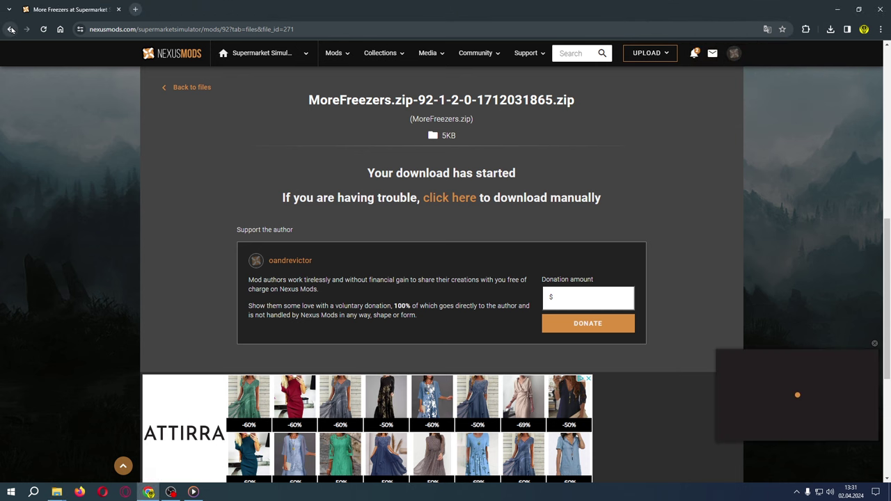
{"action": "left_click", "coordinate": [11, 29]}
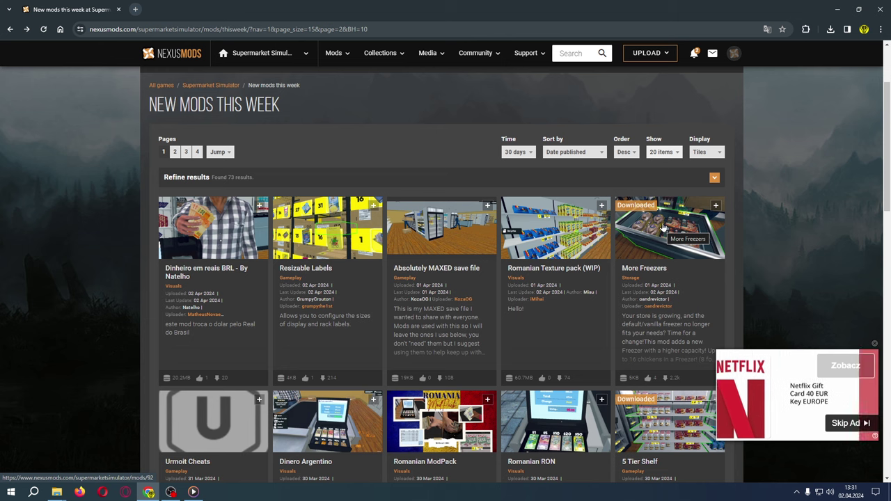
{"action": "scroll", "coordinate": [540, 261], "scroll_direction": "down", "scroll_amount": 1}
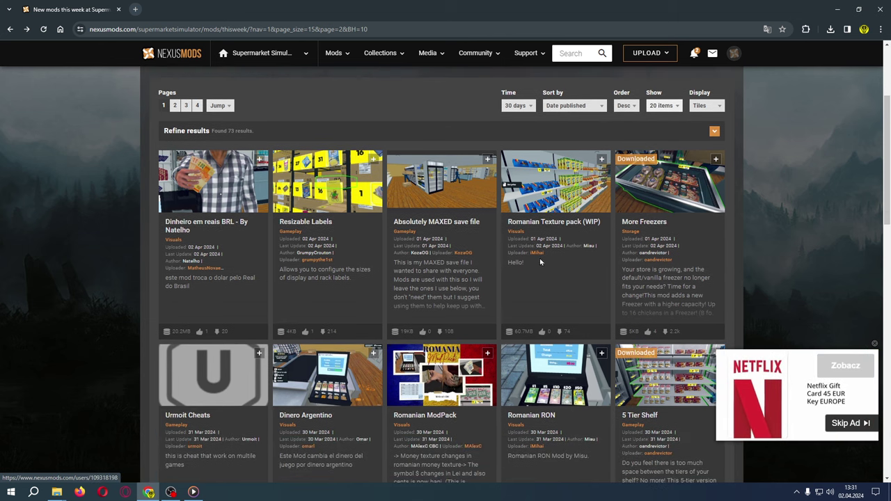
{"action": "scroll", "coordinate": [389, 309], "scroll_direction": "down", "scroll_amount": 2}
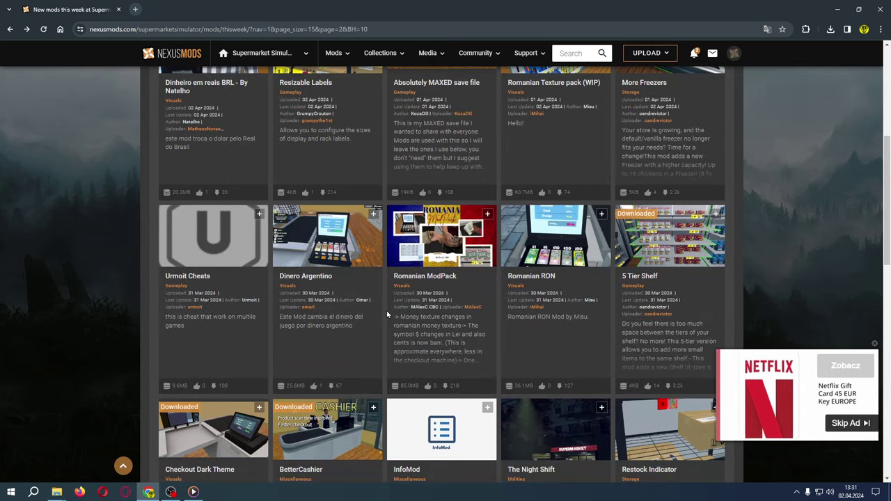
{"action": "scroll", "coordinate": [377, 319], "scroll_direction": "up", "scroll_amount": 2}
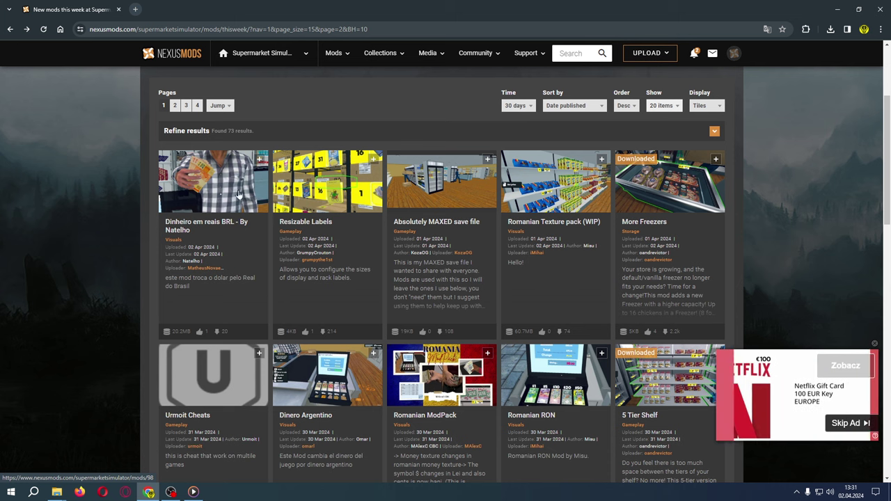
{"action": "scroll", "coordinate": [220, 235], "scroll_direction": "down", "scroll_amount": 2}
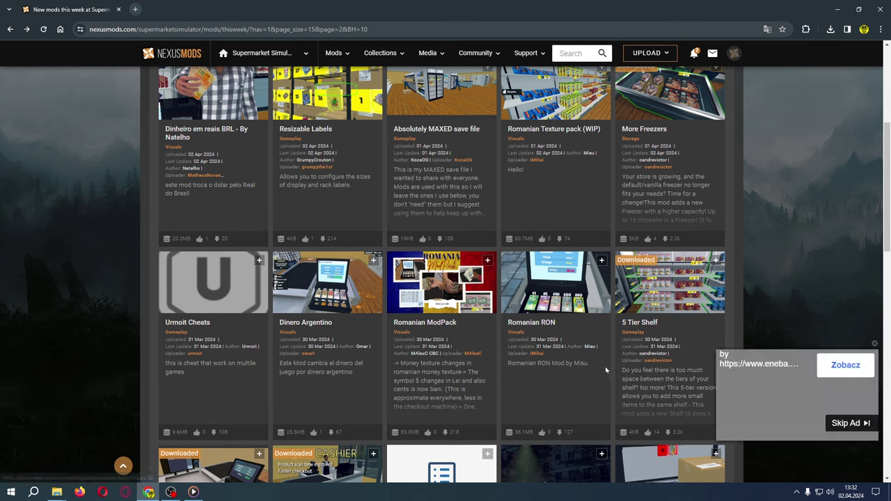
- Open the 5 Tier Shelf mod page and review its description and installation instructions
{"action": "scroll", "coordinate": [590, 369], "scroll_direction": "down", "scroll_amount": 2}
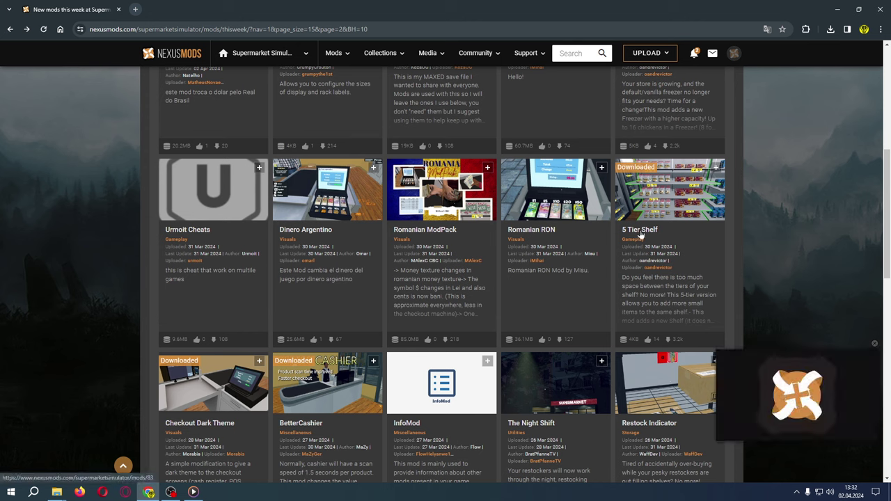
{"action": "left_click", "coordinate": [642, 230]}
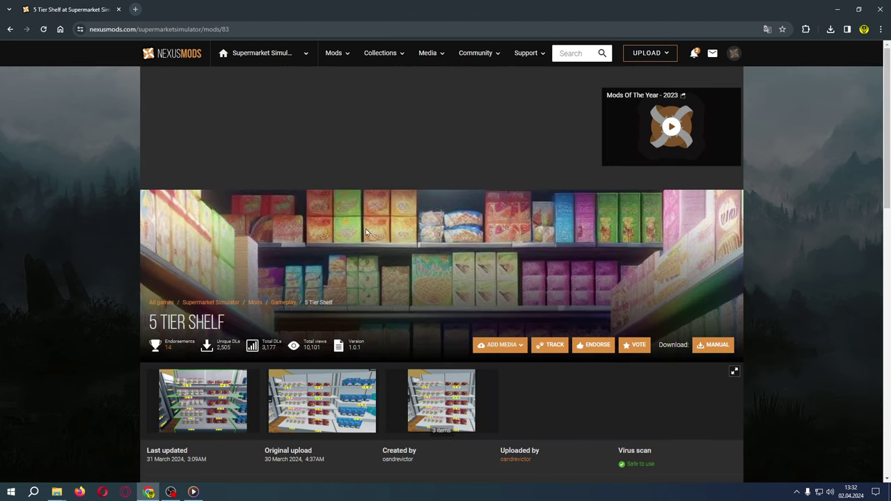
{"action": "scroll", "coordinate": [362, 229], "scroll_direction": "down", "scroll_amount": 8}
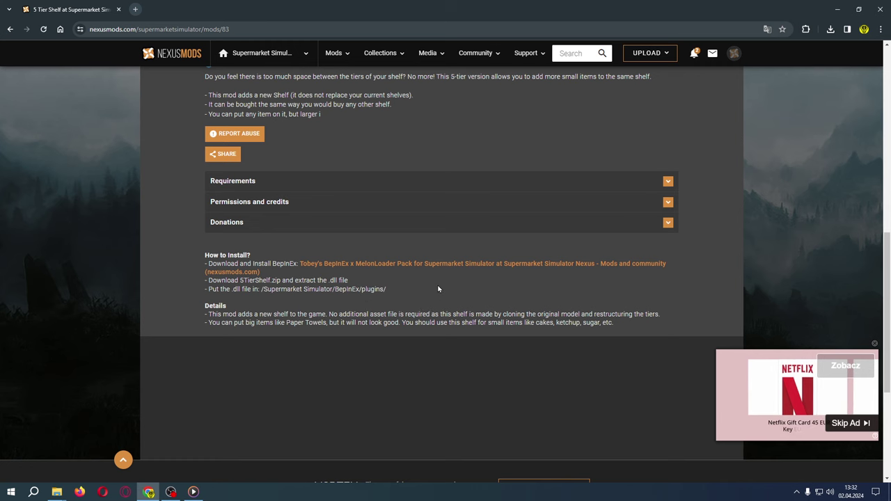
- Manually download the 5 Tier Shelf archive with the free slow download, saving it in the Pobrane folder
{"action": "scroll", "coordinate": [438, 289], "scroll_direction": "up", "scroll_amount": 6}
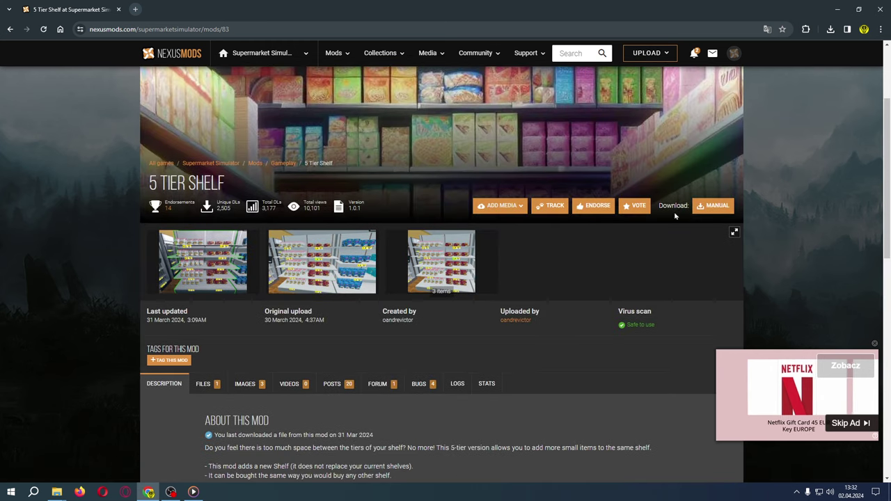
{"action": "left_click", "coordinate": [713, 205]}
{"action": "left_click", "coordinate": [344, 303]}
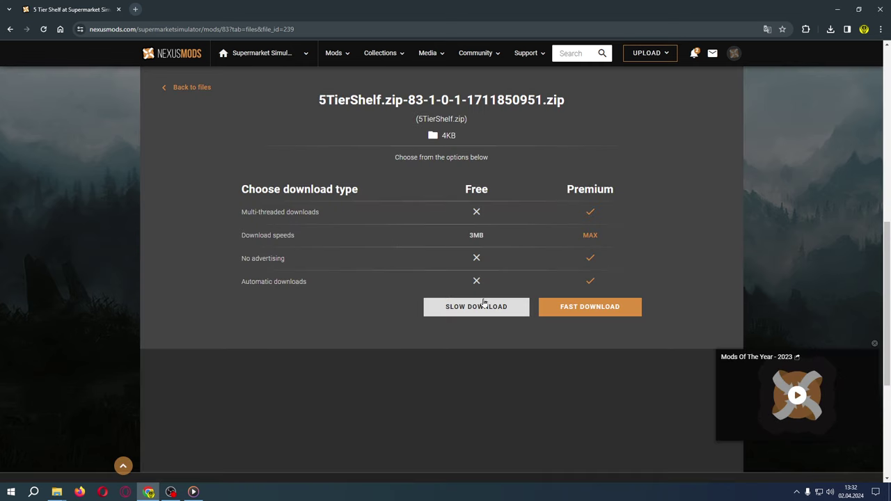
{"action": "left_click", "coordinate": [484, 303]}
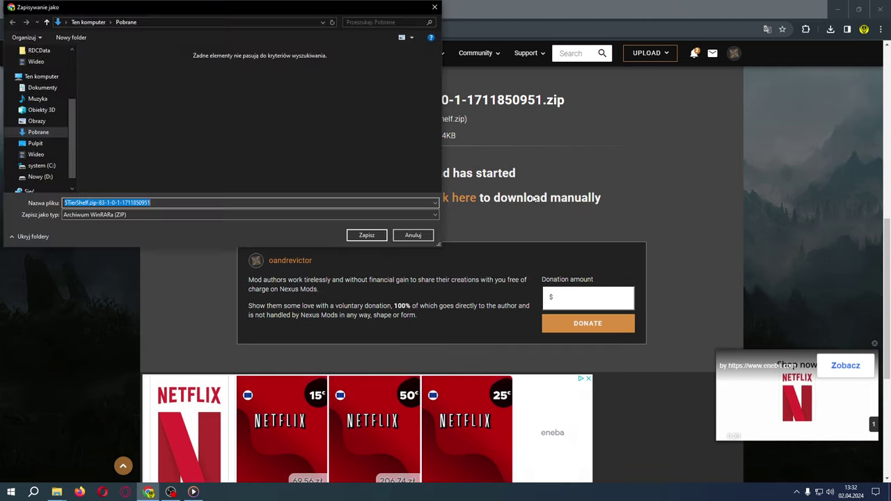
{"action": "left_click", "coordinate": [367, 235]}
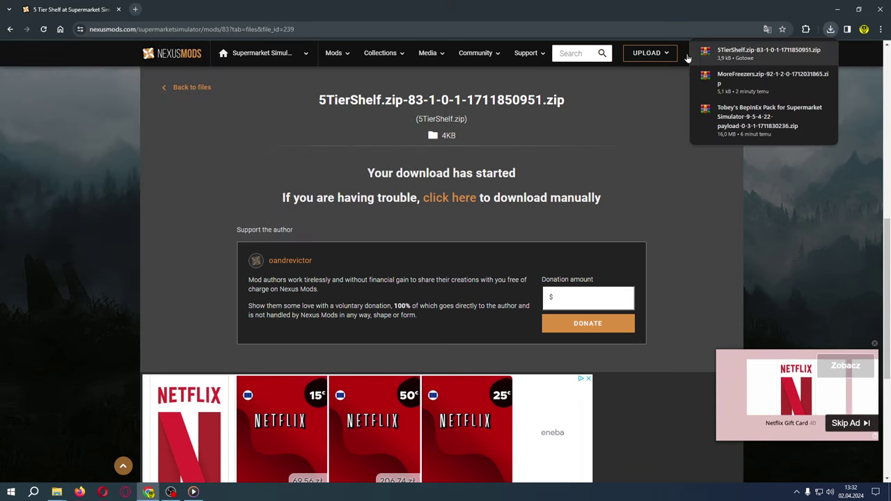
- Switch to the Pobrane and plugins folder windows and extract the 5TierShelf archive into its own folder in Pobrane
{"action": "left_click", "coordinate": [58, 492]}
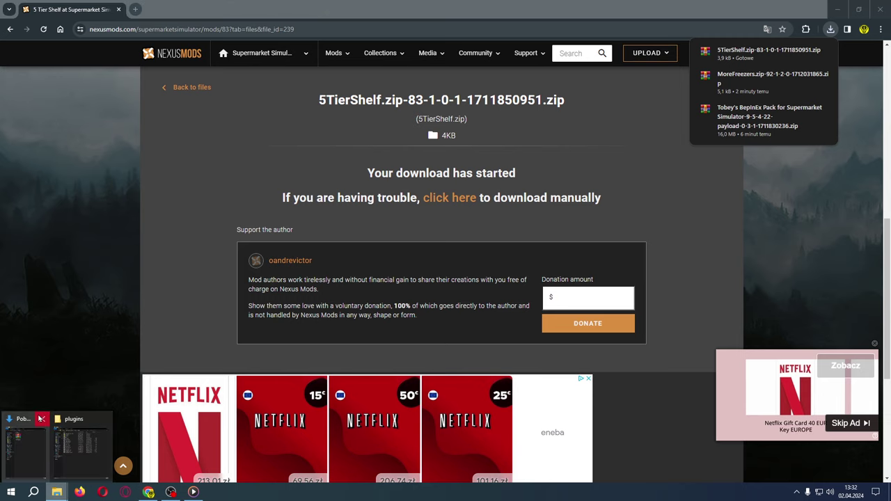
{"action": "left_click", "coordinate": [32, 426]}
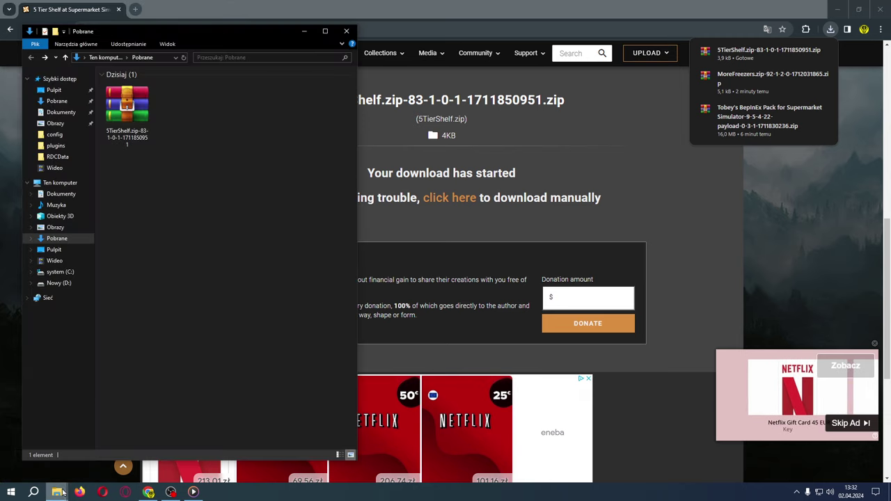
{"action": "mouse_move", "coordinate": [61, 492]}
{"action": "left_click", "coordinate": [79, 432]}
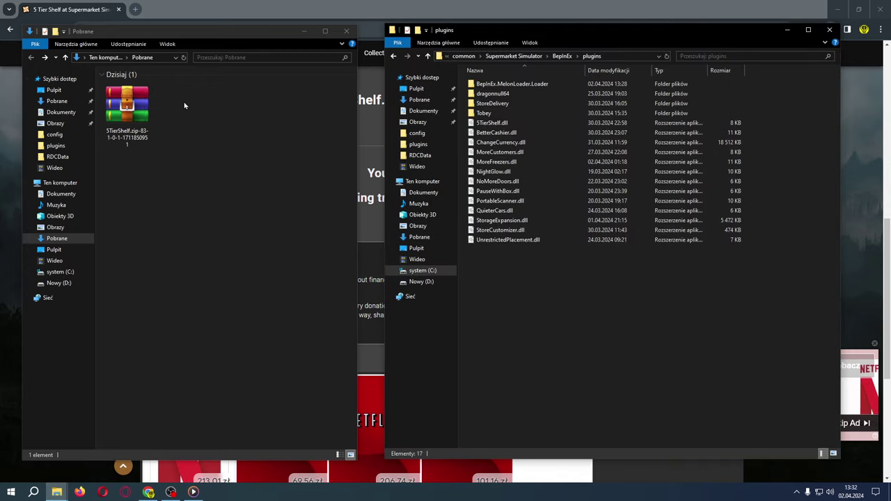
{"action": "right_click", "coordinate": [132, 108]}
{"action": "left_click", "coordinate": [177, 165]}
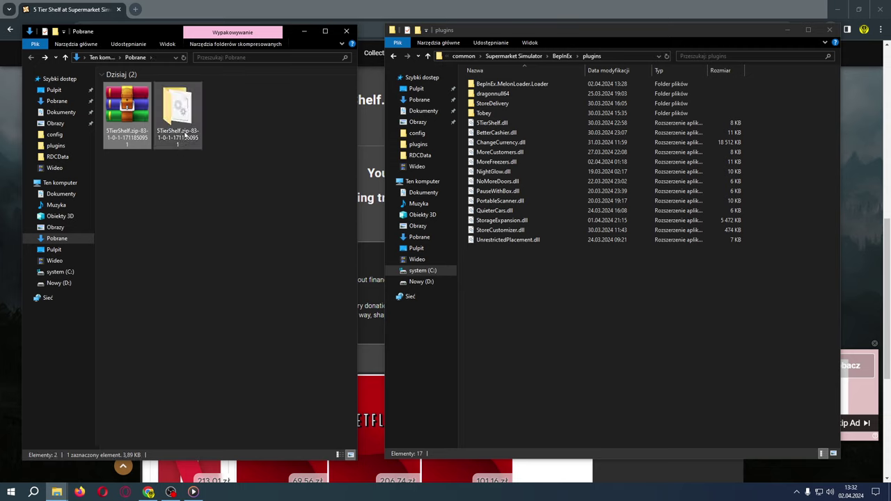
- Move 5TierShelf.dll from the extracted folder into BepInEx/plugins, replacing the existing file
{"action": "double_click", "coordinate": [183, 118]}
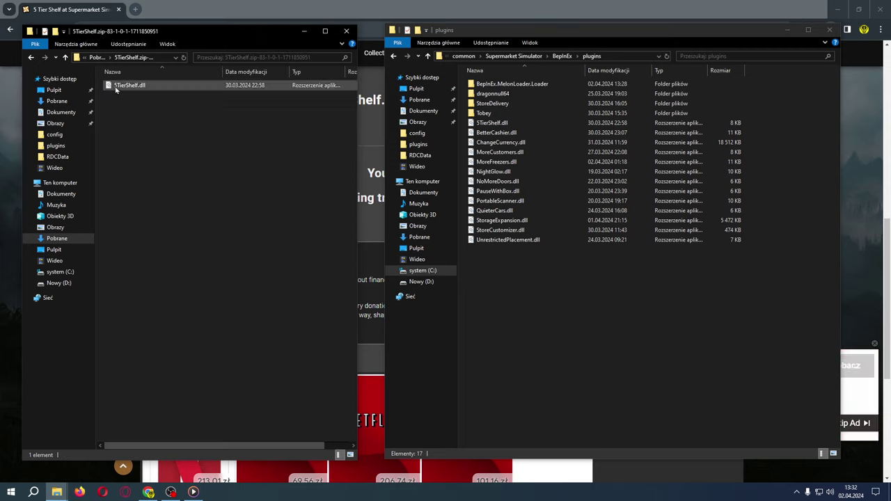
{"action": "left_click_drag", "start_coordinate": [116, 88], "coordinate": [550, 282]}
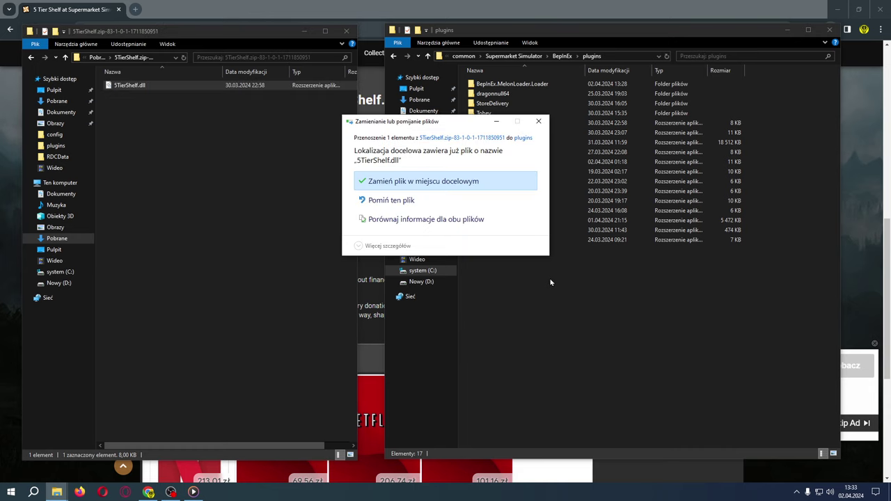
{"action": "left_click", "coordinate": [393, 182]}
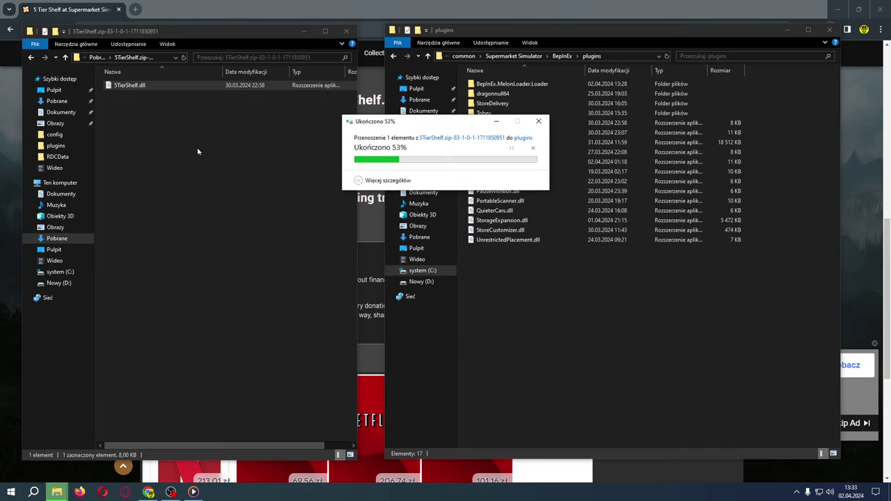
- Delete the extracted 5TierShelf folder and its archive from the Pobrane folder
{"action": "left_click", "coordinate": [30, 58]}
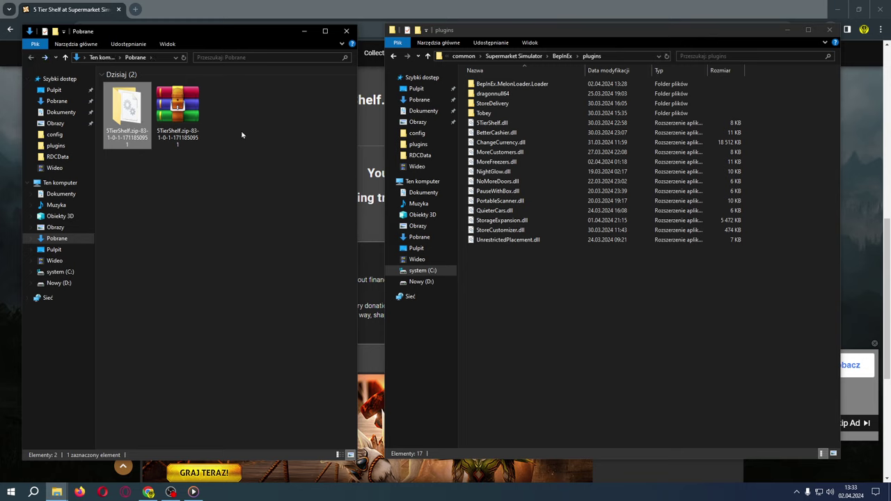
{"action": "left_click_drag", "start_coordinate": [235, 112], "coordinate": [144, 117]}
{"action": "right_click", "coordinate": [132, 119]}
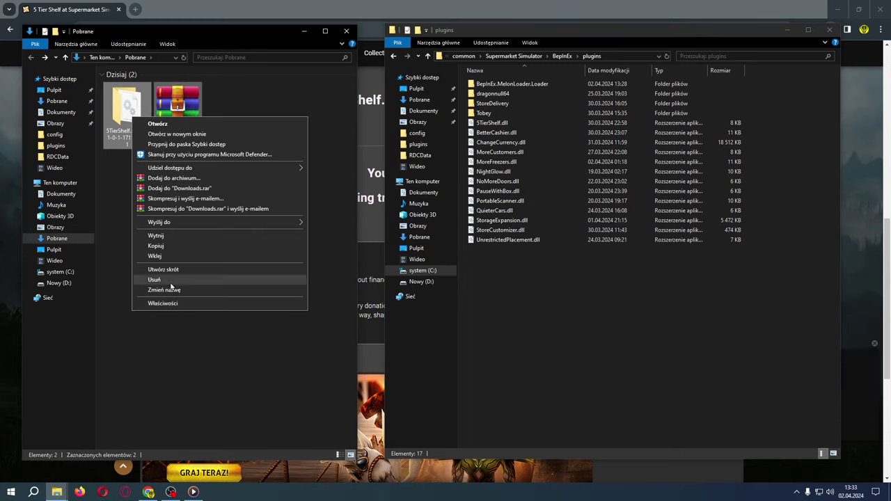
{"action": "left_click", "coordinate": [171, 283]}
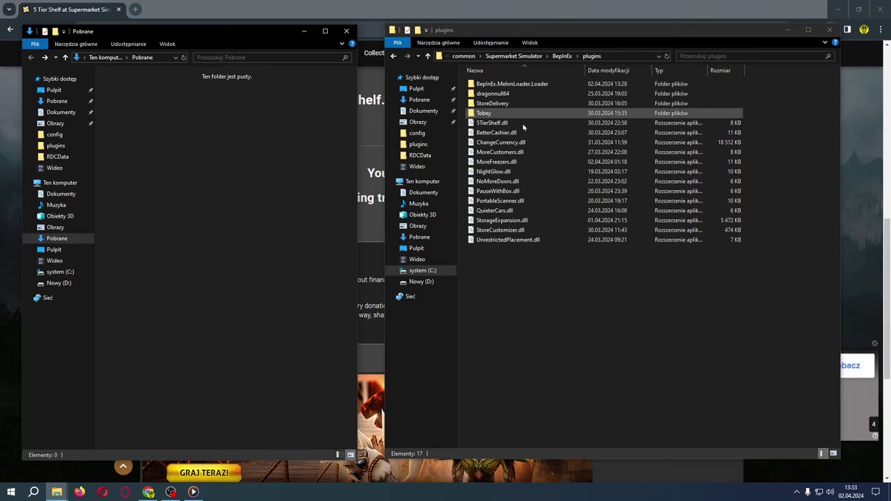
- Switch to Chrome, return to this week's new mods list, and open the Checkout Dark Theme page to review its installation instructions
{"action": "left_click", "coordinate": [388, 6]}
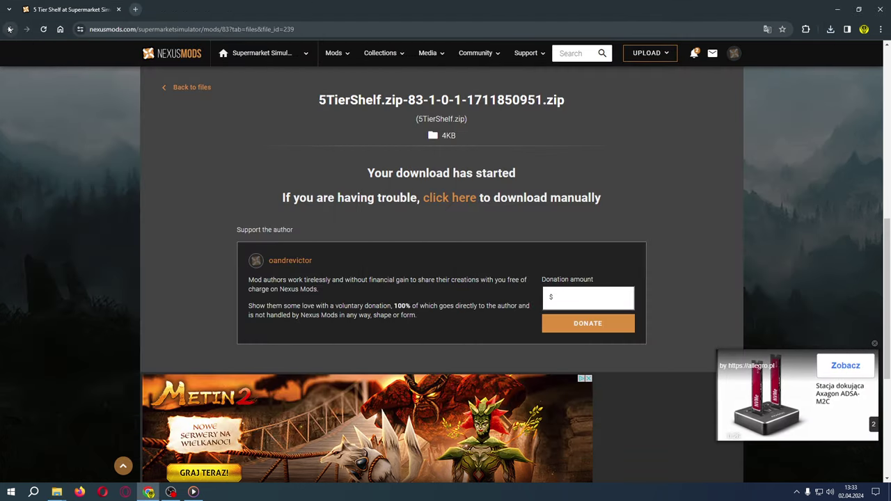
{"action": "left_click", "coordinate": [10, 29]}
{"action": "left_click", "coordinate": [9, 29]}
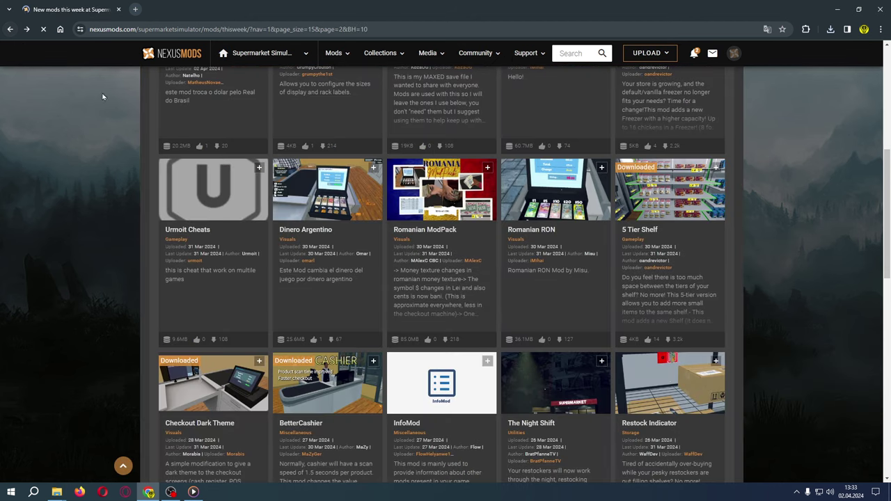
{"action": "scroll", "coordinate": [467, 324], "scroll_direction": "down", "scroll_amount": 2}
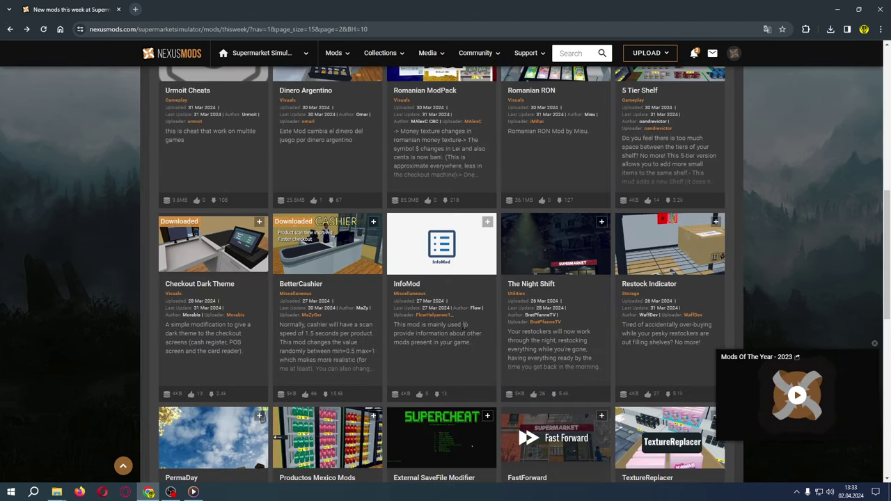
{"action": "left_click", "coordinate": [218, 286]}
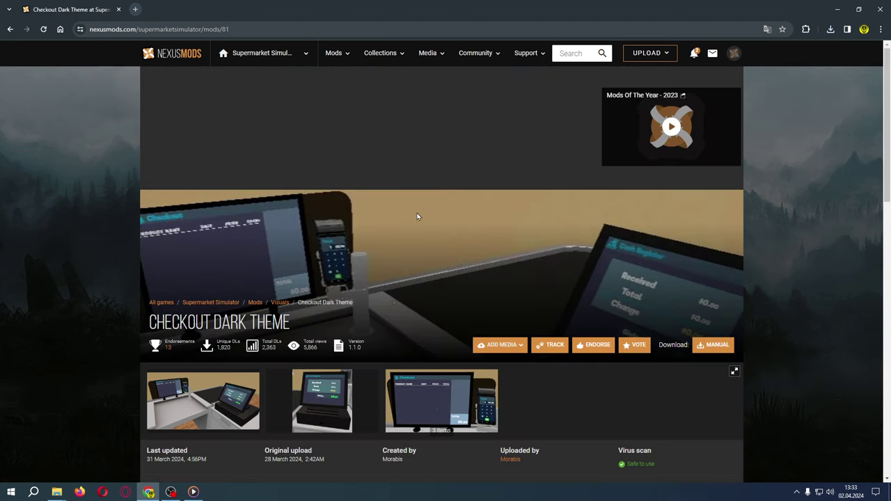
{"action": "scroll", "coordinate": [418, 216], "scroll_direction": "down", "scroll_amount": 8}
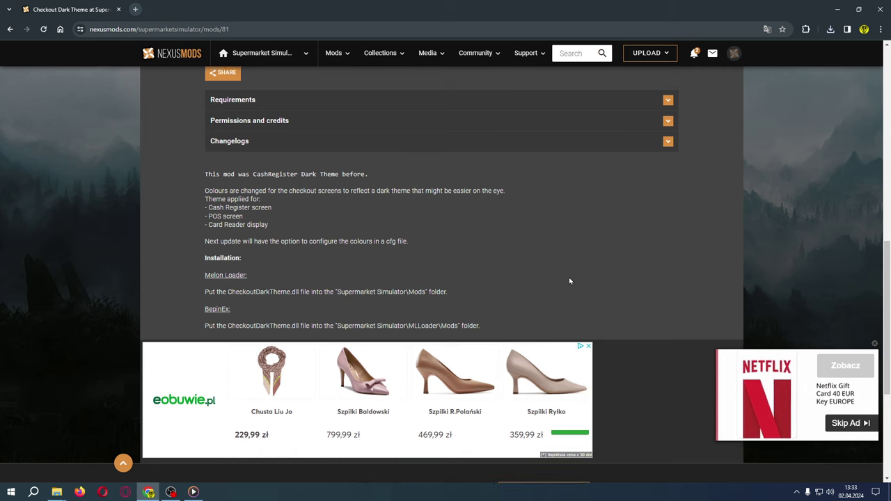
{"action": "scroll", "coordinate": [571, 280], "scroll_direction": "up", "scroll_amount": 8}
- Manually download the CheckoutDarkTheme archive with the free slow download, saving it in the Pobrane folder
{"action": "left_click", "coordinate": [715, 298]}
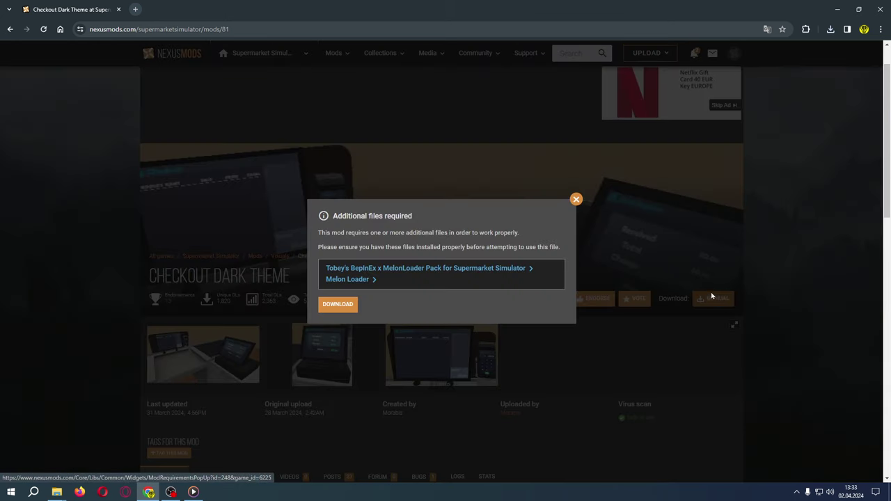
{"action": "left_click", "coordinate": [339, 306]}
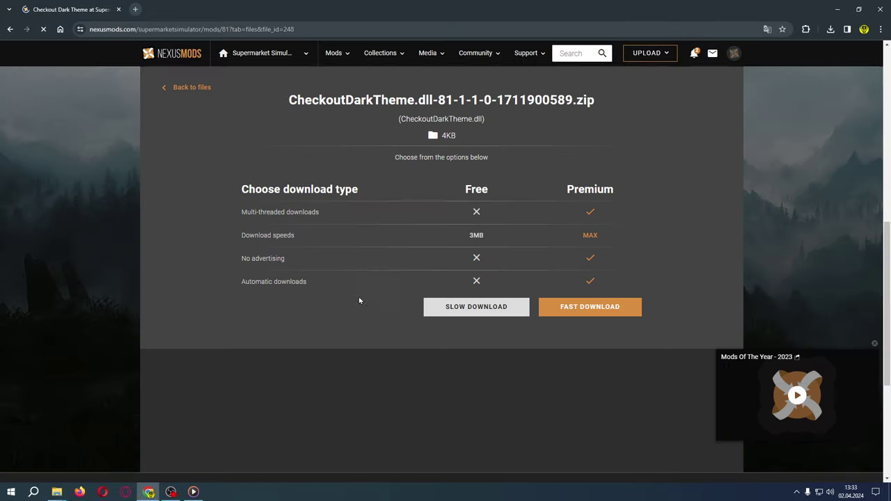
{"action": "left_click", "coordinate": [470, 311]}
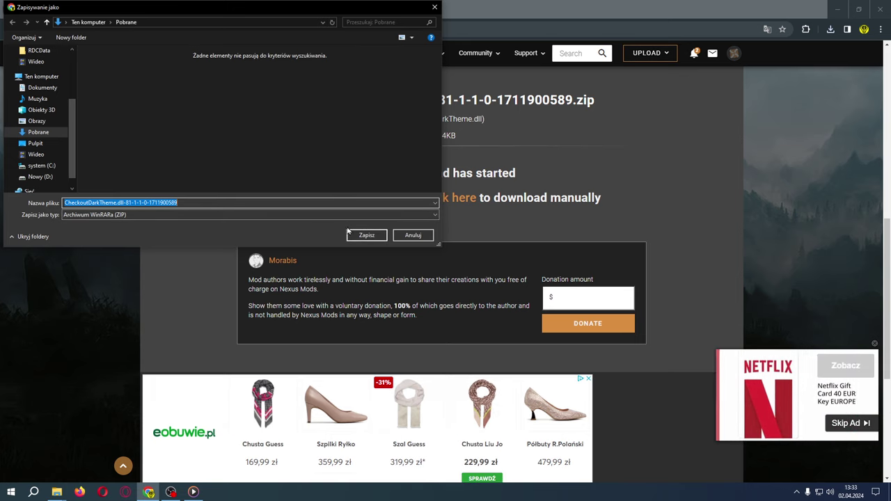
{"action": "left_click", "coordinate": [357, 234]}
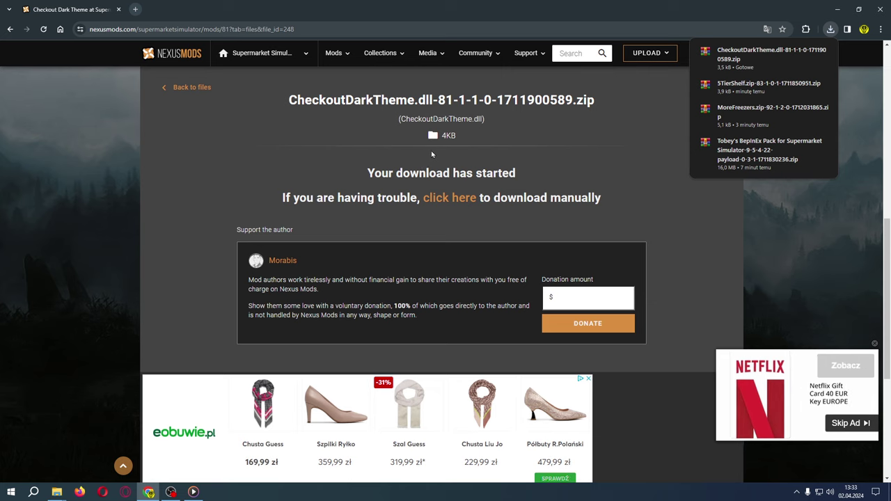
- Switch to the Pobrane and plugins folder windows and change the latter to MLLoader/Mods in the Supermarket Simulator folder
{"action": "left_click", "coordinate": [56, 491]}
{"action": "left_click", "coordinate": [105, 454]}
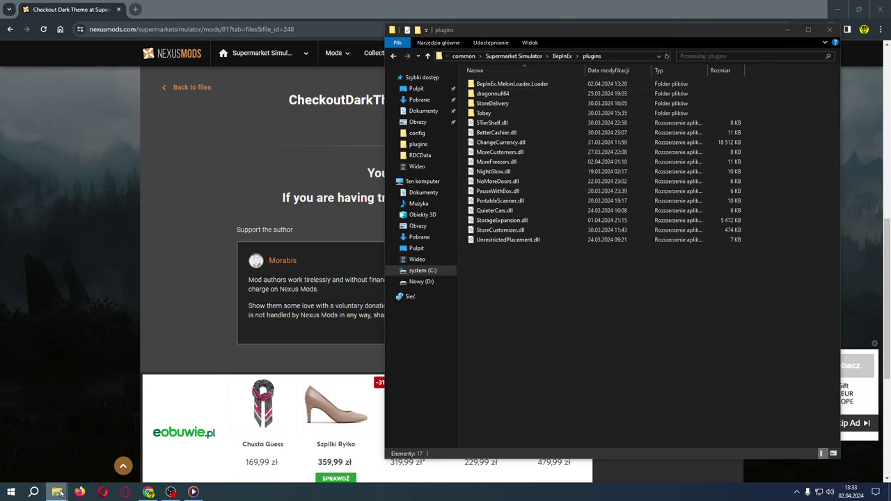
{"action": "left_click", "coordinate": [35, 421]}
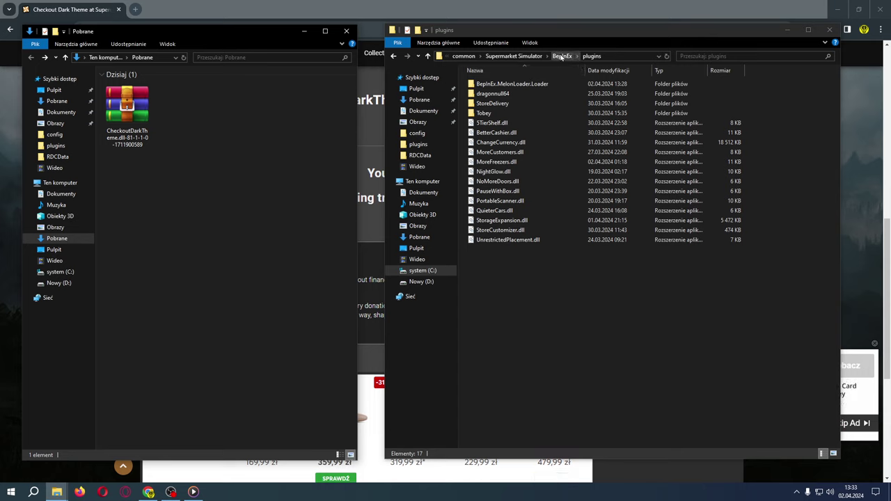
{"action": "left_click", "coordinate": [528, 57]}
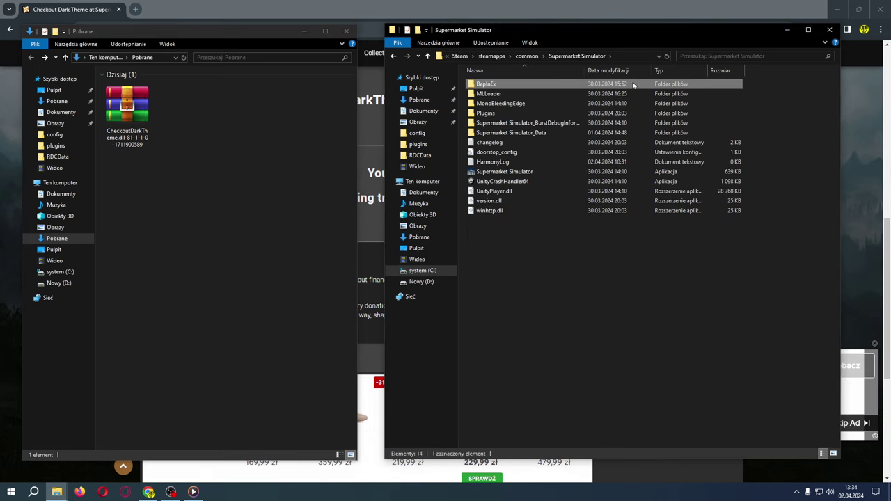
{"action": "left_click", "coordinate": [490, 96]}
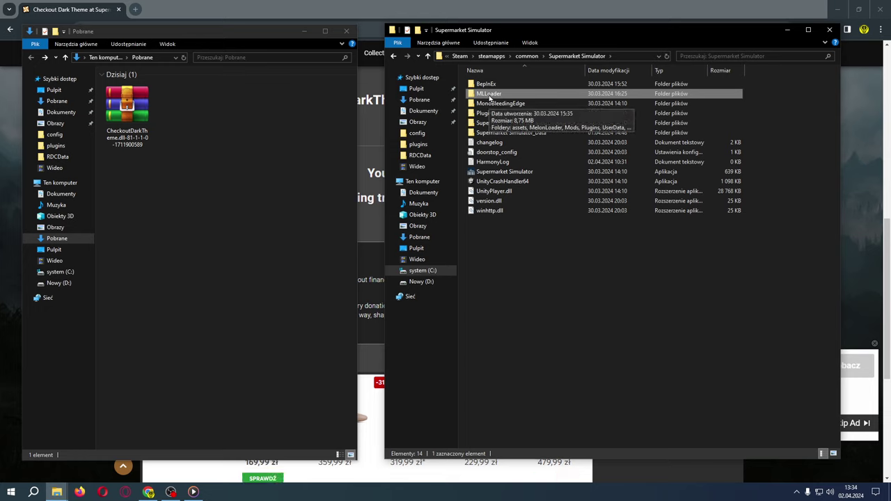
{"action": "double_click", "coordinate": [489, 97]}
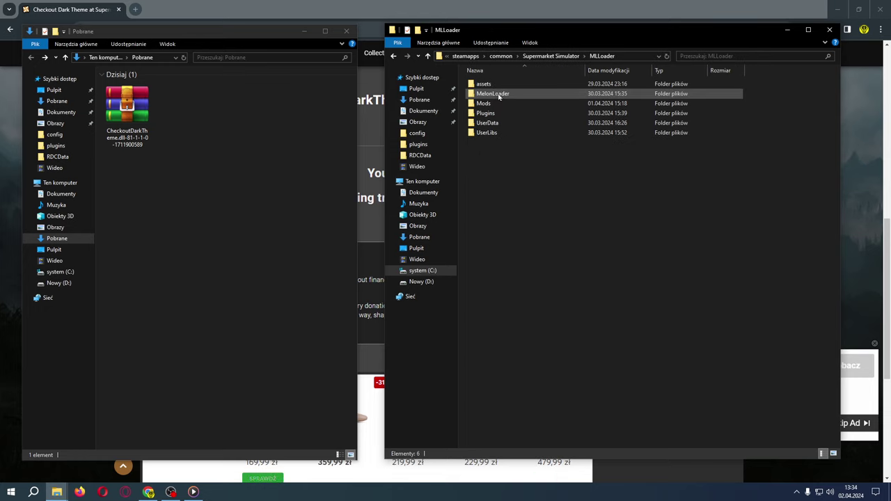
{"action": "double_click", "coordinate": [484, 103]}
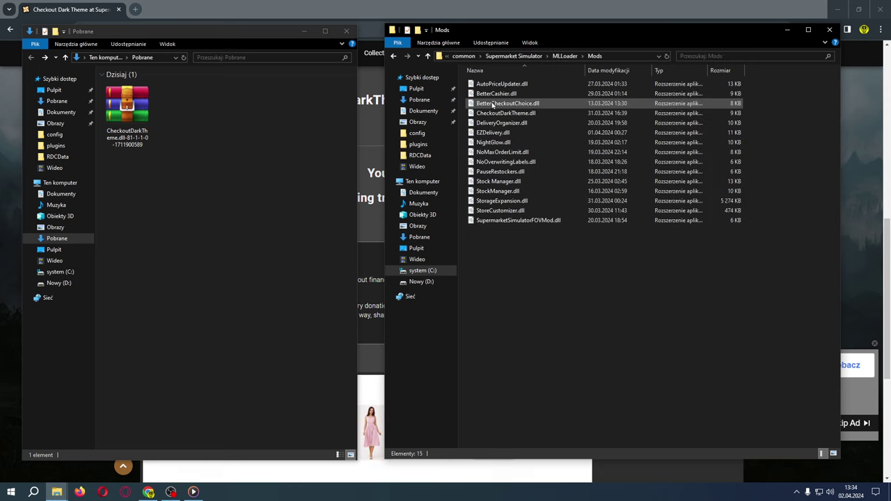
- Extract the CheckoutDarkTheme archive into its own folder and move CheckoutDarkTheme.dll into MLLoader/Mods, replacing the existing file
{"action": "right_click", "coordinate": [117, 112]}
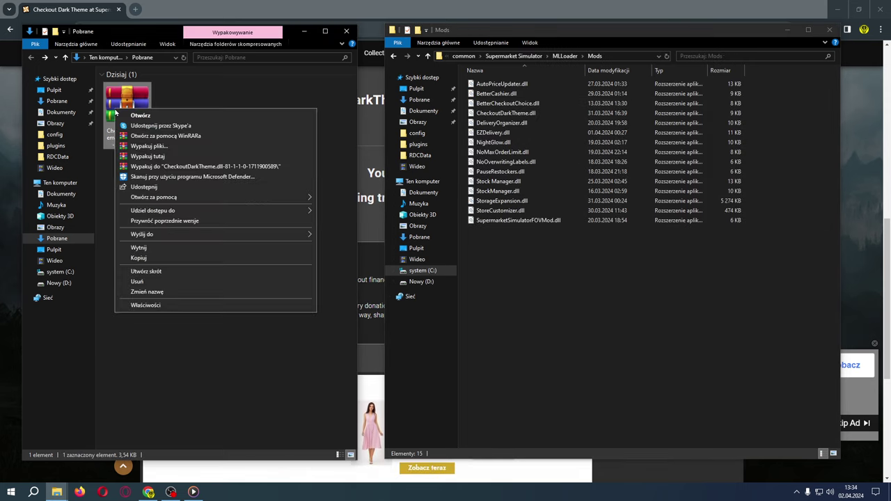
{"action": "left_click", "coordinate": [165, 167]}
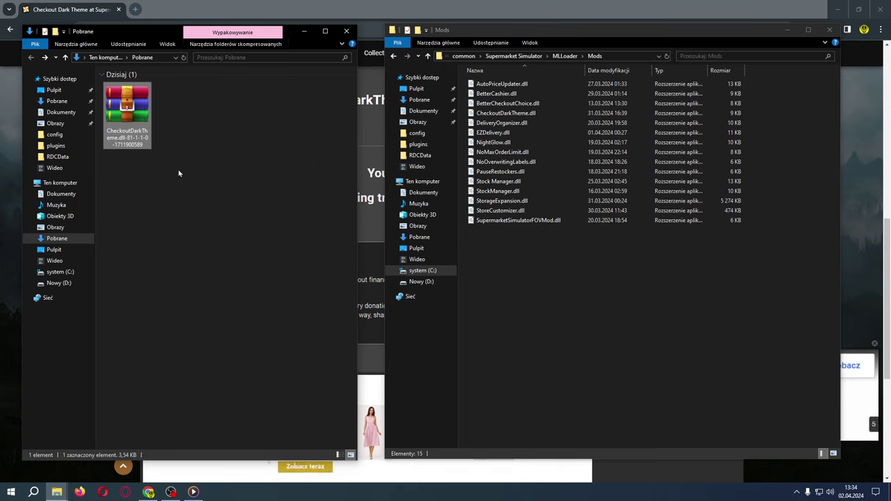
{"action": "double_click", "coordinate": [183, 115]}
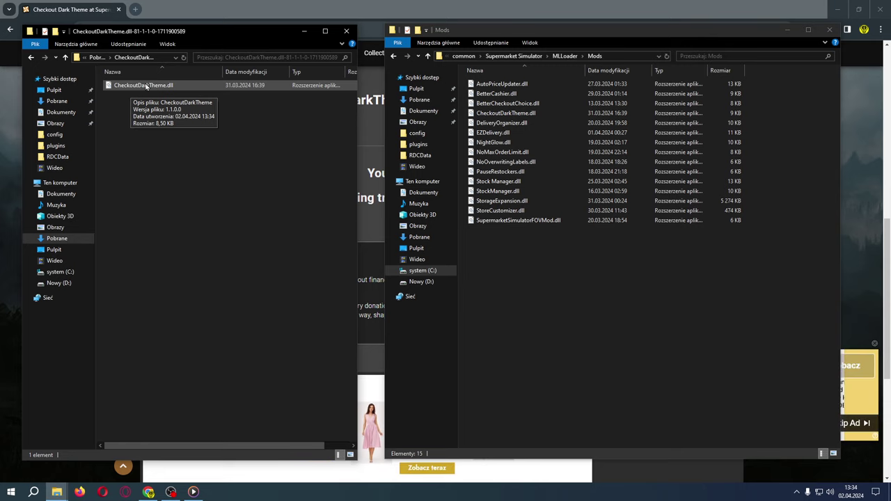
{"action": "left_click_drag", "start_coordinate": [144, 87], "coordinate": [598, 264]}
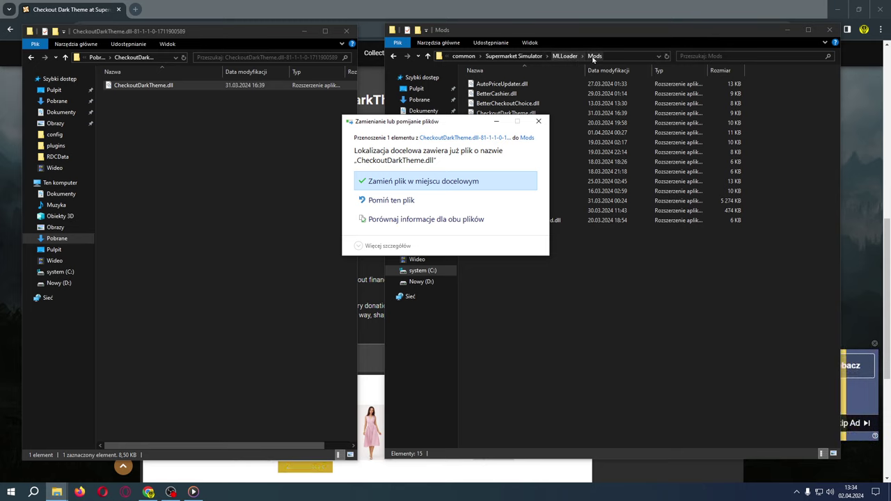
{"action": "left_click", "coordinate": [390, 182]}
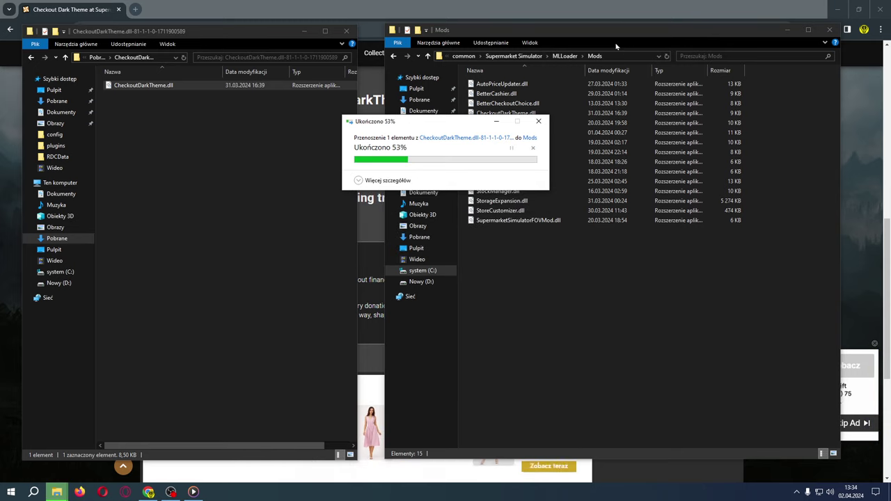
- Go back to the Supermarket Simulator folder and open BepInEx/plugins to examine the mods installed there
{"action": "left_click", "coordinate": [394, 57]}
{"action": "left_click", "coordinate": [394, 57]}
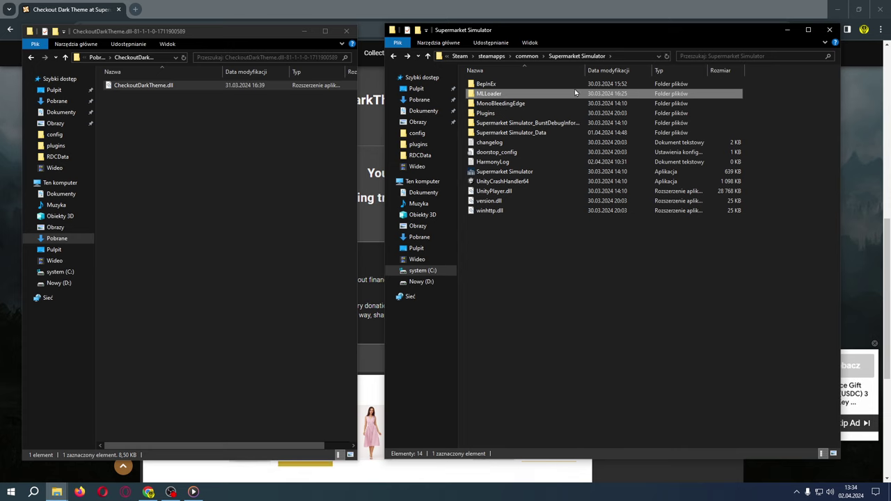
{"action": "double_click", "coordinate": [502, 85]}
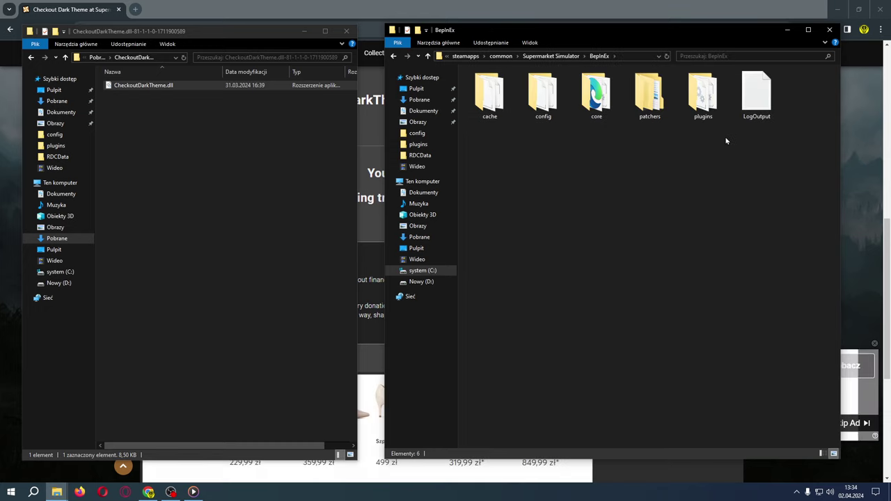
{"action": "double_click", "coordinate": [708, 103]}
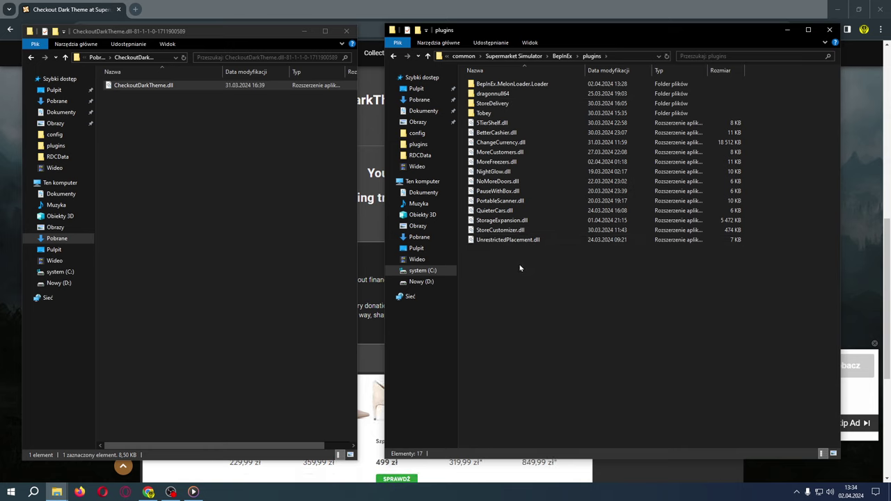
- Examine the mods installed in MLLoader/Mods and return to the main Supermarket Simulator folder
{"action": "left_click", "coordinate": [394, 58]}
{"action": "left_click", "coordinate": [393, 58]}
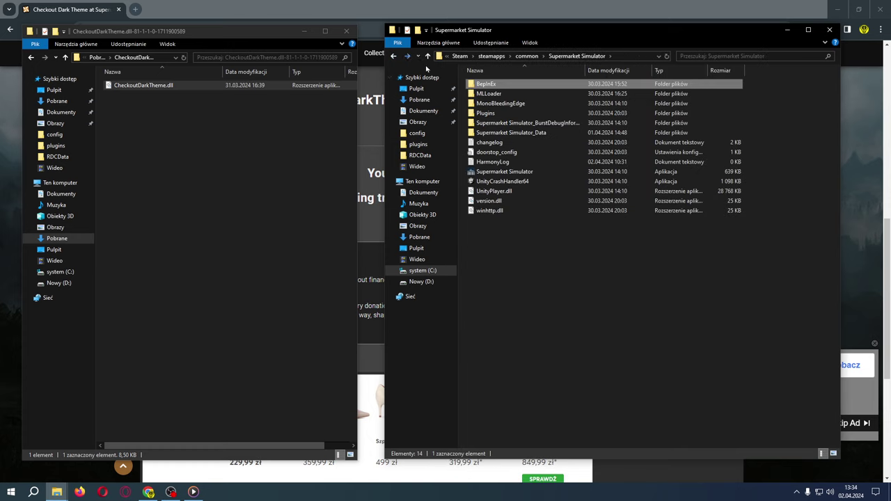
{"action": "double_click", "coordinate": [491, 93]}
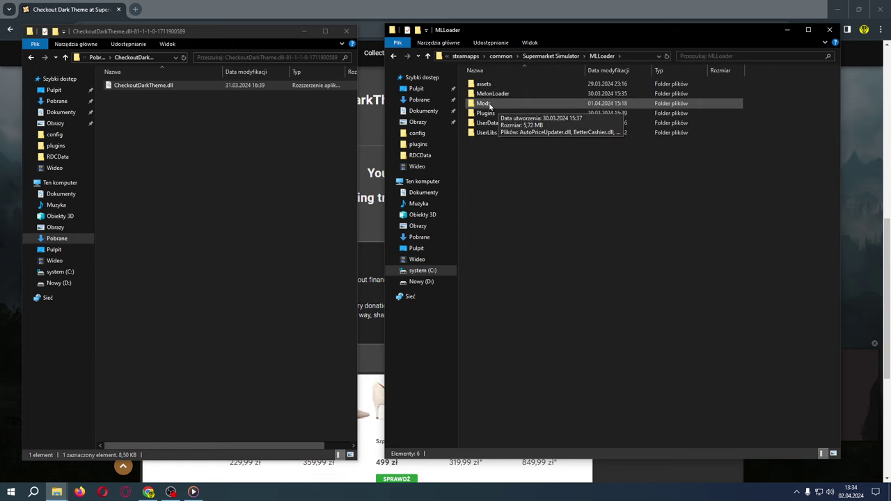
{"action": "double_click", "coordinate": [490, 104]}
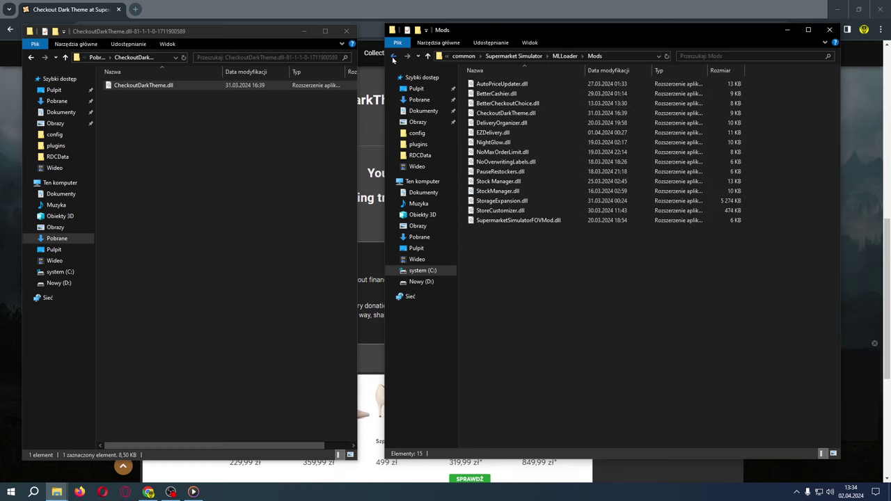
{"action": "left_click", "coordinate": [393, 57]}
{"action": "left_click", "coordinate": [394, 57]}
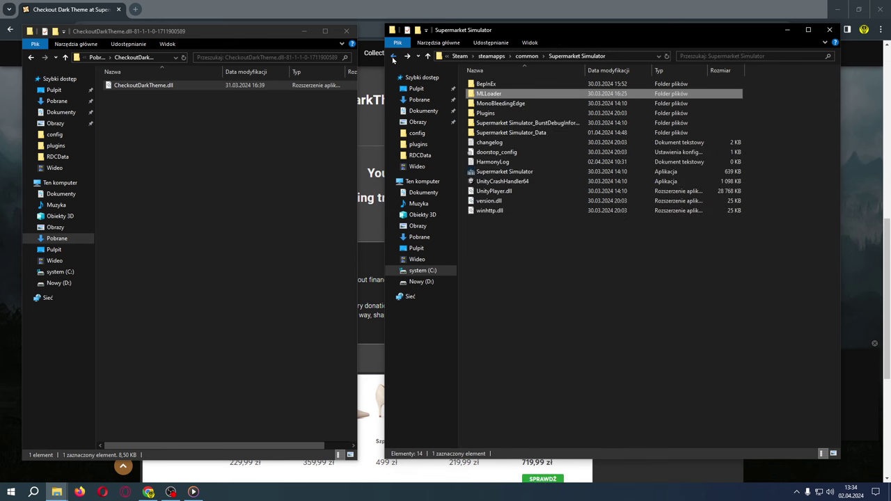
- Delete the extracted CheckoutDarkTheme folder and its archive from the Pobrane folder
{"action": "left_click", "coordinate": [209, 110]}
{"action": "key", "text": "alt+Up"}
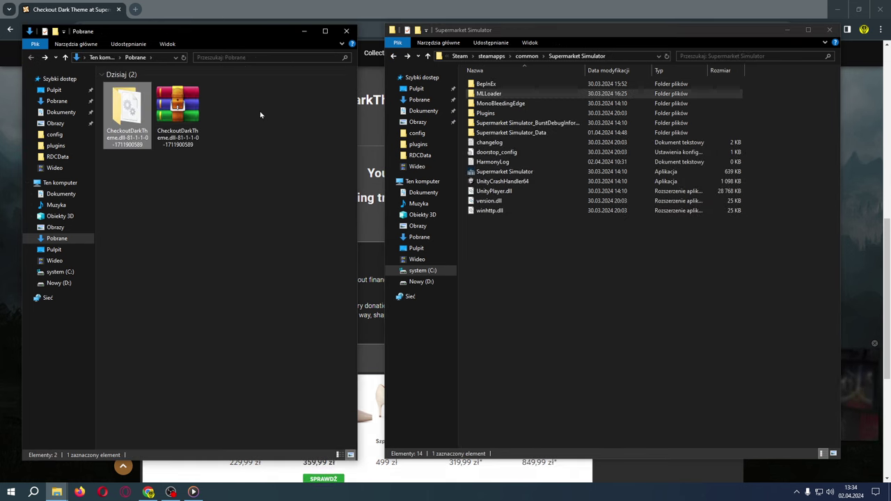
{"action": "left_click_drag", "start_coordinate": [260, 114], "coordinate": [160, 132]}
{"action": "right_click", "coordinate": [130, 121]}
{"action": "left_click", "coordinate": [173, 285]}
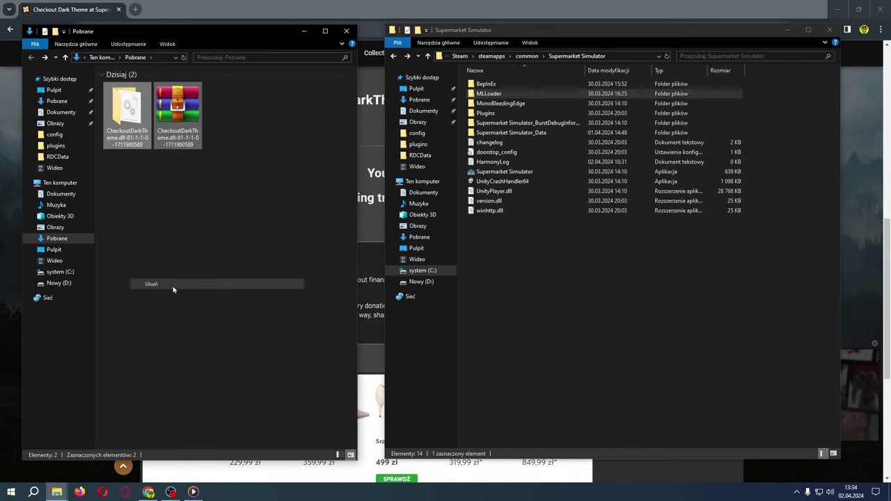
- Switch to Chrome and return from the Checkout Dark Theme download page to this week's new mods list
{"action": "left_click", "coordinate": [6, 33]}
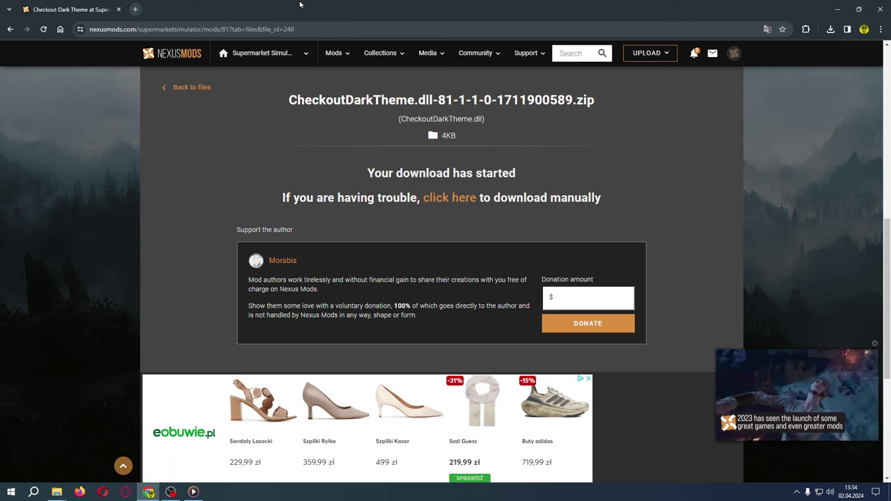
{"action": "left_click", "coordinate": [9, 31]}
{"action": "left_click", "coordinate": [9, 31]}
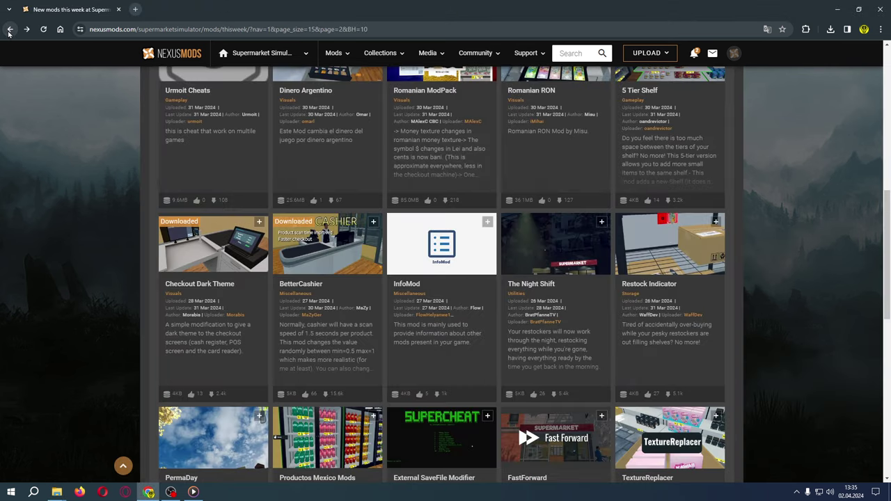
- Browse the mods on pages 1 and 2 of the new mods list for further ones to install
{"action": "scroll", "coordinate": [467, 277], "scroll_direction": "down", "scroll_amount": 2}
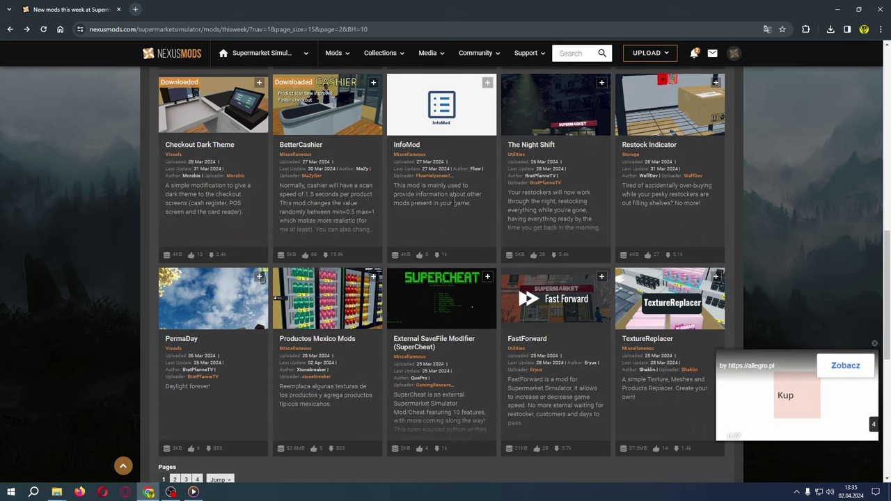
{"action": "scroll", "coordinate": [418, 247], "scroll_direction": "down", "scroll_amount": 2}
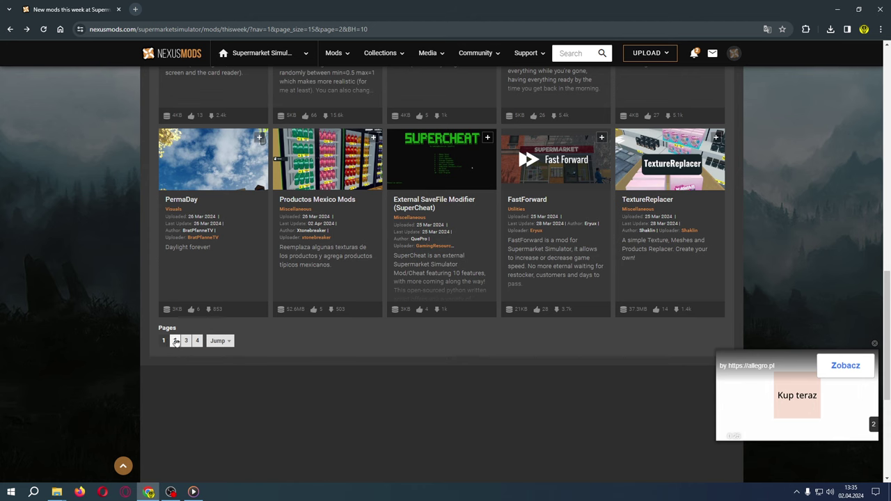
{"action": "left_click", "coordinate": [174, 340]}
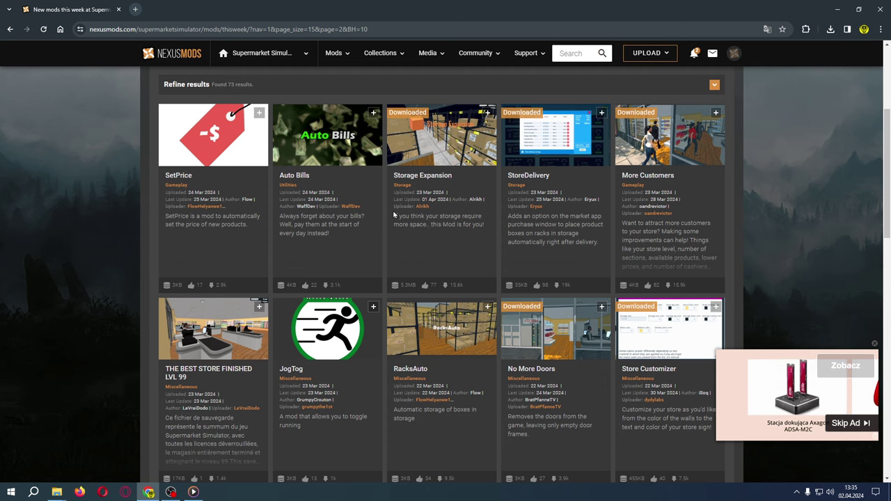
{"action": "scroll", "coordinate": [393, 210], "scroll_direction": "down", "scroll_amount": 7}
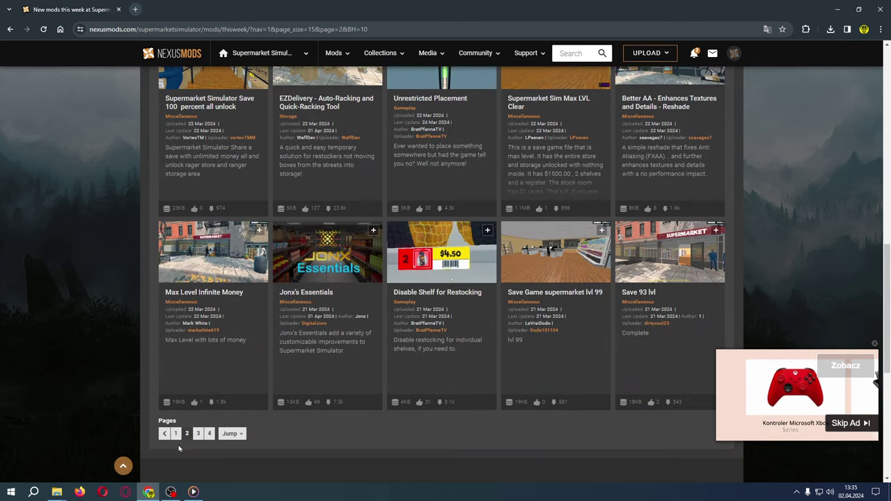
{"action": "left_click", "coordinate": [177, 434]}
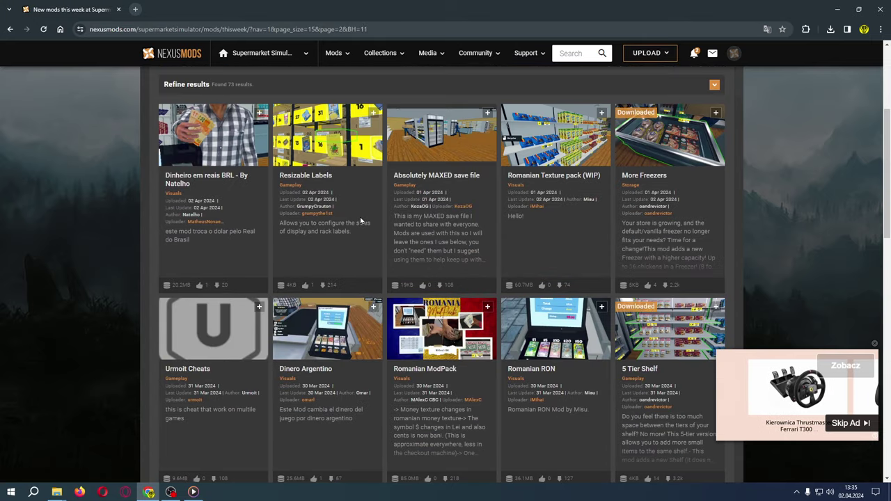
{"action": "scroll", "coordinate": [365, 240], "scroll_direction": "down", "scroll_amount": 5}
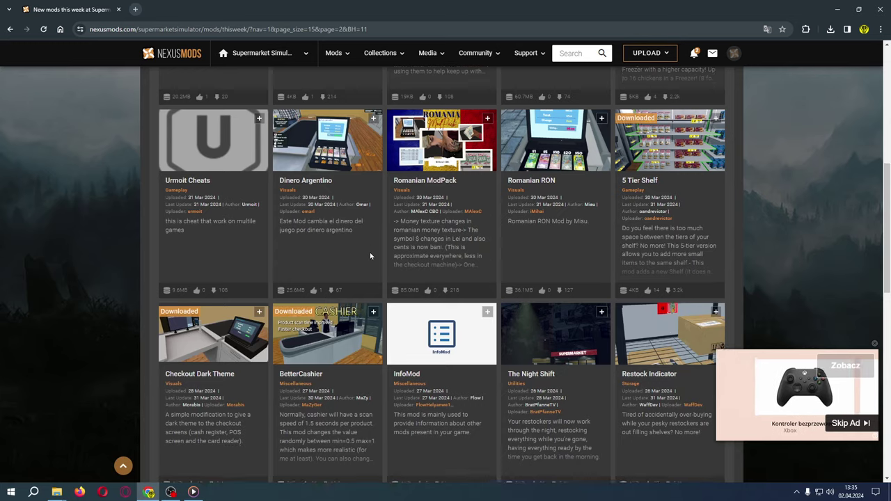
{"action": "scroll", "coordinate": [348, 353], "scroll_direction": "down", "scroll_amount": 1}
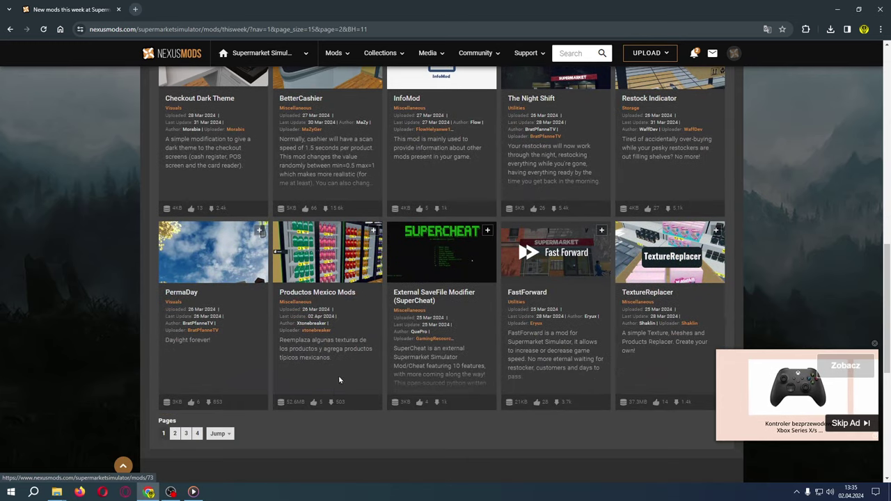
{"action": "left_click", "coordinate": [176, 433]}
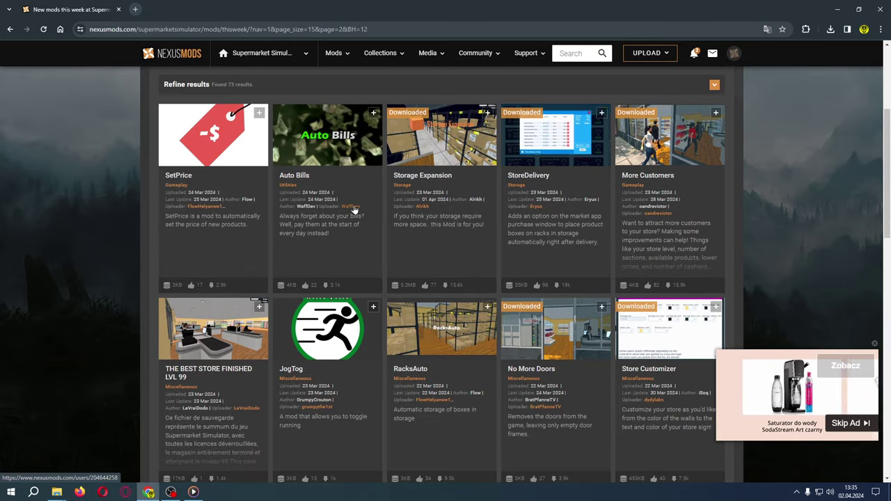
{"action": "scroll", "coordinate": [383, 210], "scroll_direction": "down", "scroll_amount": 2}
{"action": "scroll", "coordinate": [384, 230], "scroll_direction": "down", "scroll_amount": 1}
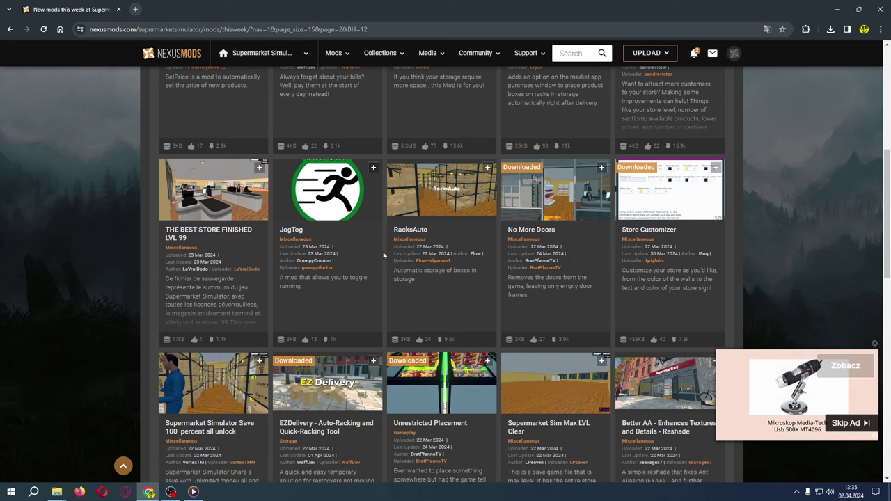
{"action": "scroll", "coordinate": [581, 254], "scroll_direction": "up", "scroll_amount": 3}
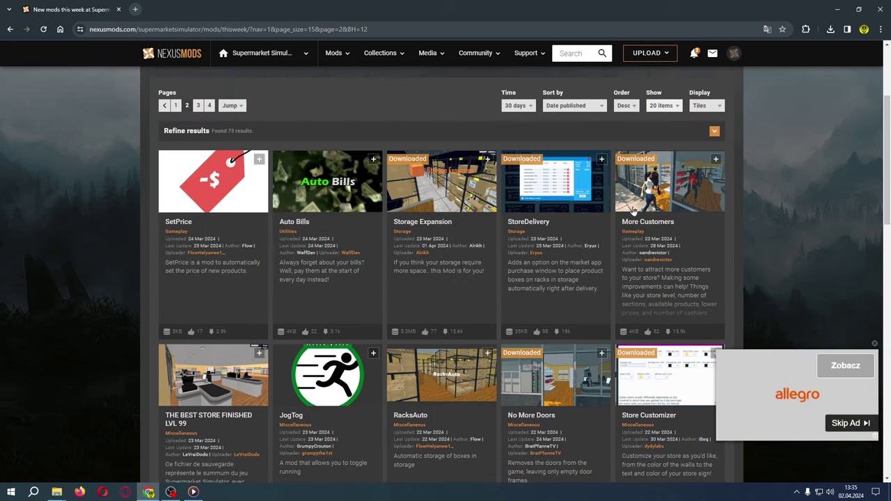
{"action": "scroll", "coordinate": [312, 304], "scroll_direction": "down", "scroll_amount": 5}
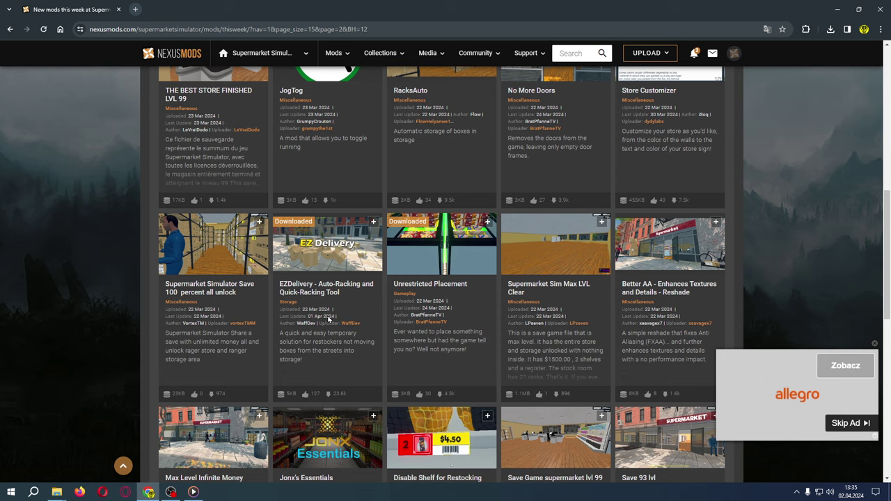
{"action": "scroll", "coordinate": [335, 324], "scroll_direction": "down", "scroll_amount": 2}
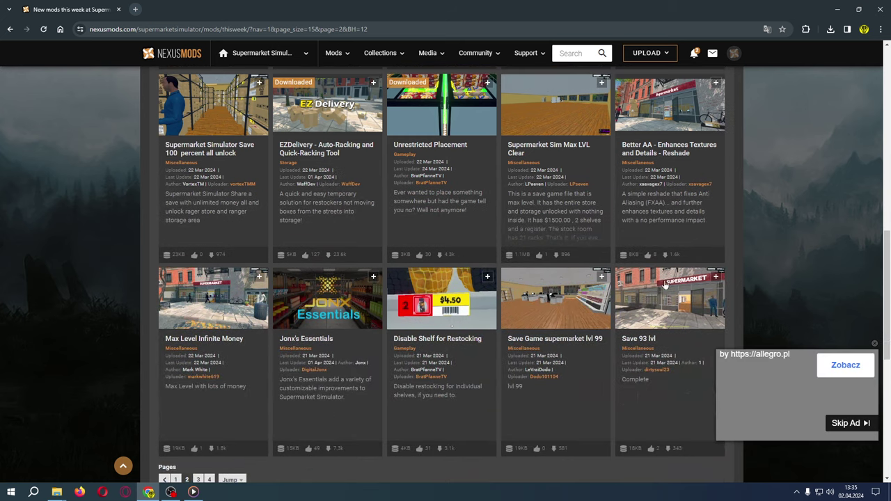
{"action": "scroll", "coordinate": [240, 468], "scroll_direction": "down", "scroll_amount": 1}
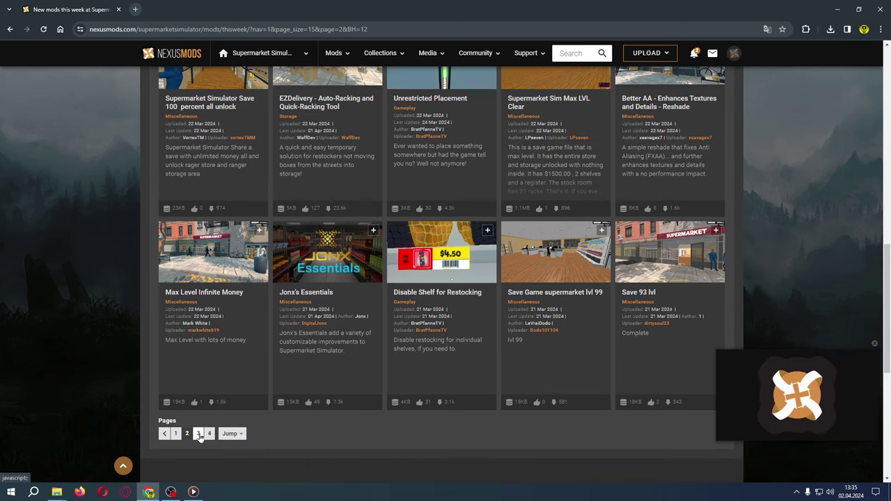
- Go to page 3 of the mods list and open the Currency Changer page to review its installation instructions
{"action": "left_click", "coordinate": [200, 433]}
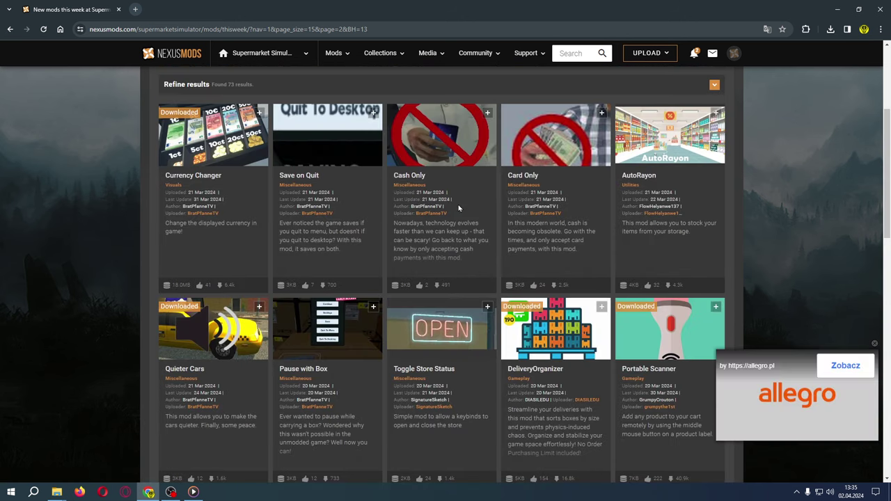
{"action": "left_click", "coordinate": [195, 174]}
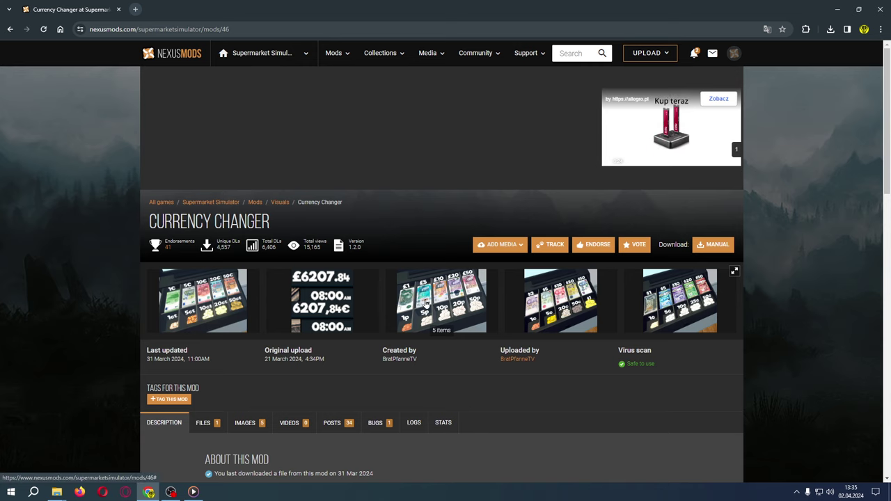
{"action": "scroll", "coordinate": [427, 304], "scroll_direction": "down", "scroll_amount": 4}
{"action": "scroll", "coordinate": [429, 307], "scroll_direction": "down", "scroll_amount": 2}
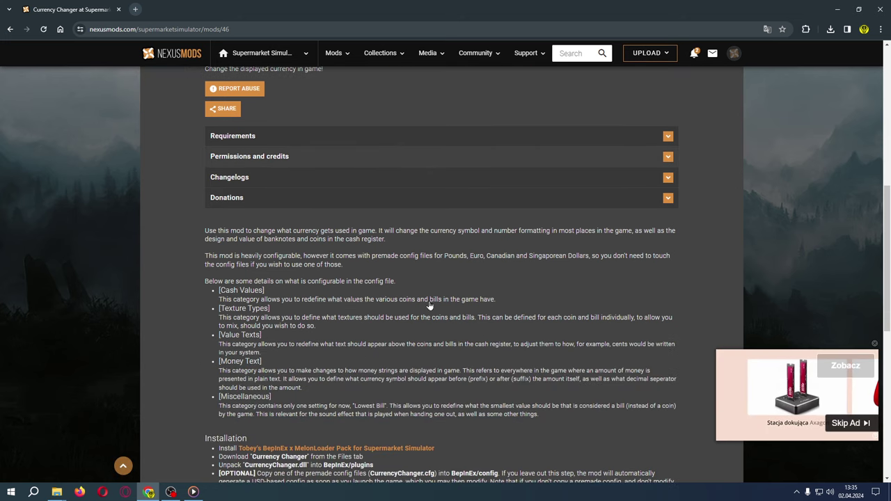
{"action": "scroll", "coordinate": [397, 299], "scroll_direction": "down", "scroll_amount": 3}
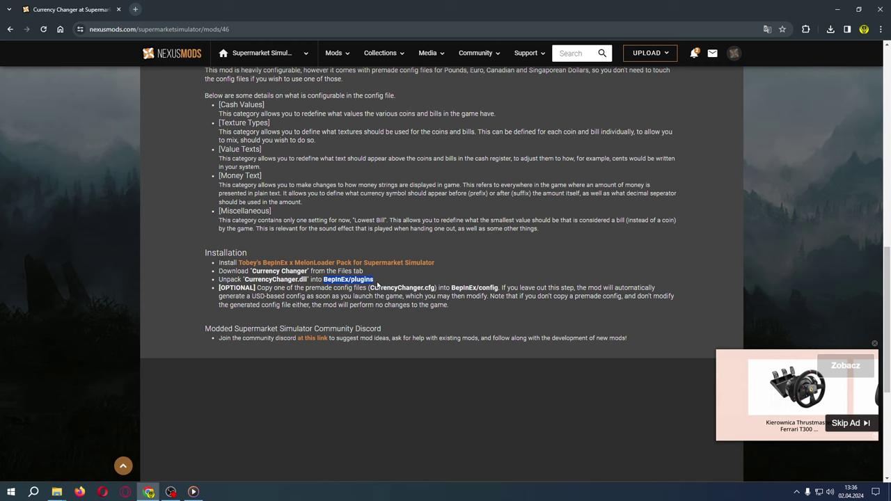
{"action": "scroll", "coordinate": [396, 258], "scroll_direction": "up", "scroll_amount": 3}
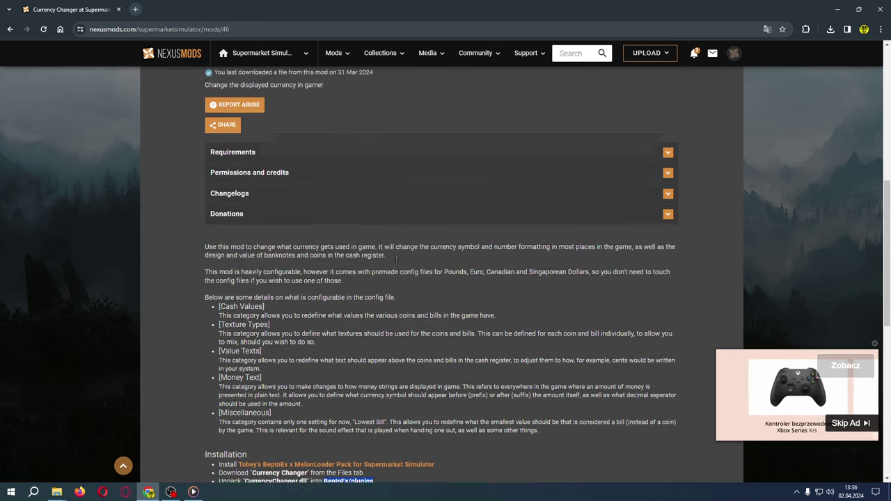
{"action": "scroll", "coordinate": [396, 259], "scroll_direction": "up", "scroll_amount": 6}
- Manually download the Currency Changer archive with the free slow download, saving it in the Pobrane folder
{"action": "left_click", "coordinate": [713, 245]}
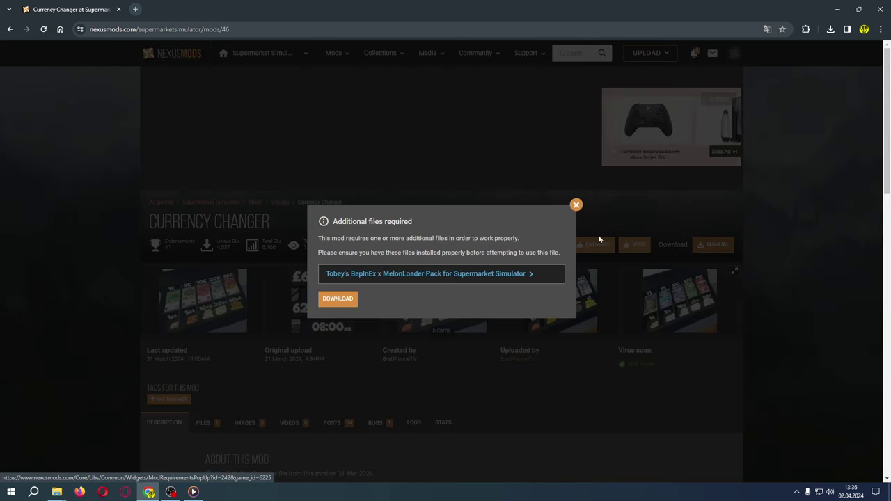
{"action": "left_click", "coordinate": [339, 300]}
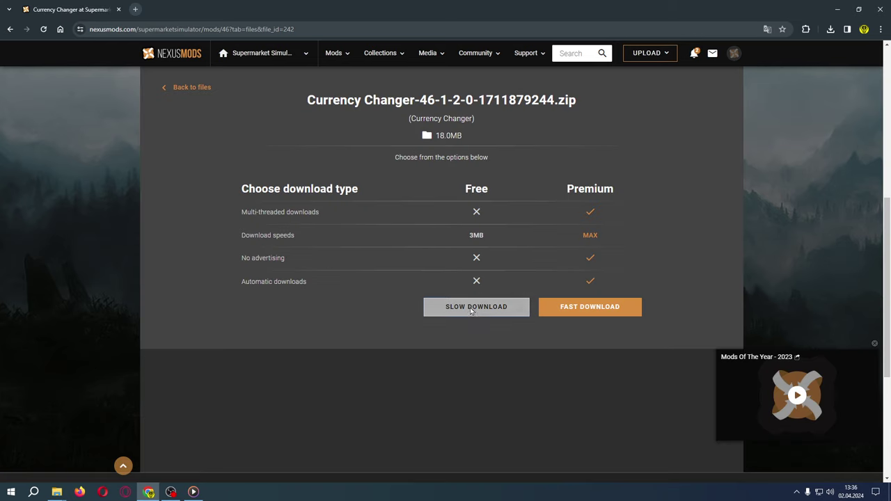
{"action": "left_click", "coordinate": [471, 311]}
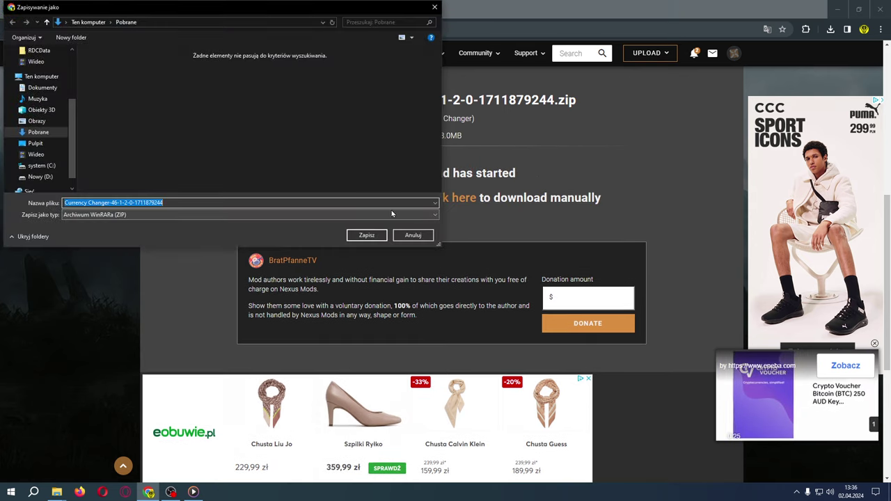
{"action": "left_click", "coordinate": [366, 235]}
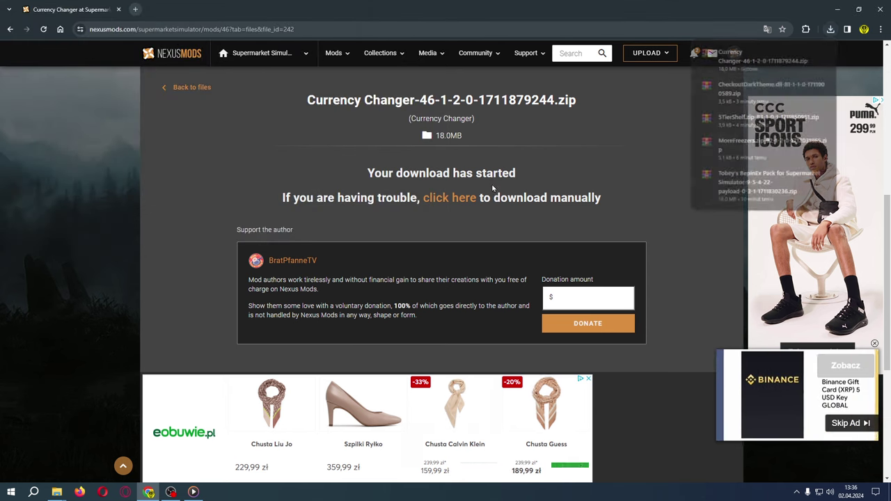
- Switch to the Pobrane and Supermarket Simulator folder windows in File Explorer and open the game's BepInEx plugins folder
{"action": "left_click", "coordinate": [57, 492]}
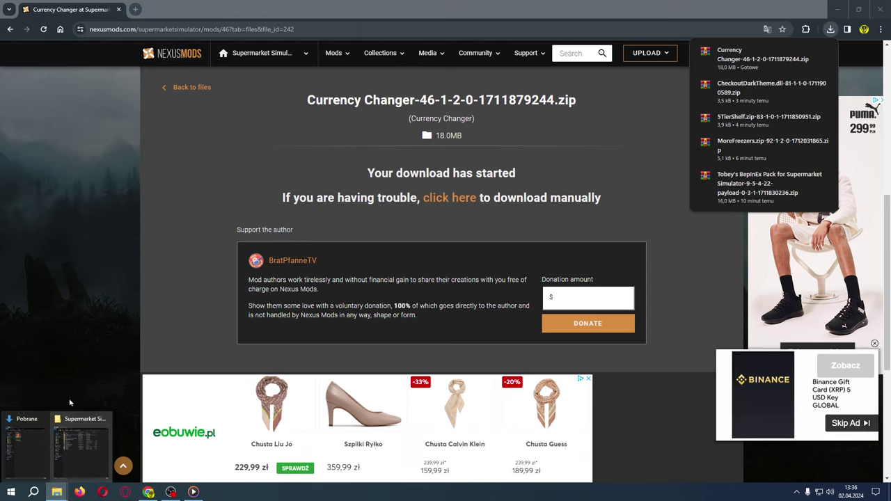
{"action": "left_click", "coordinate": [28, 424]}
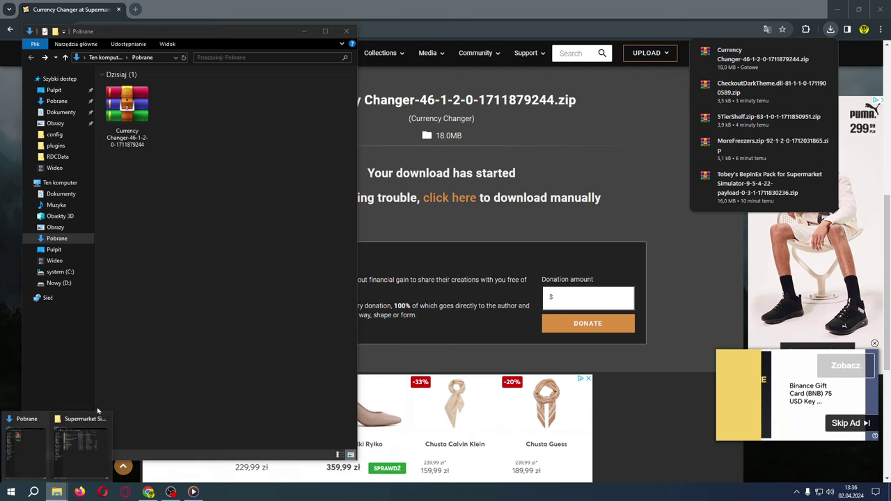
{"action": "left_click", "coordinate": [98, 418]}
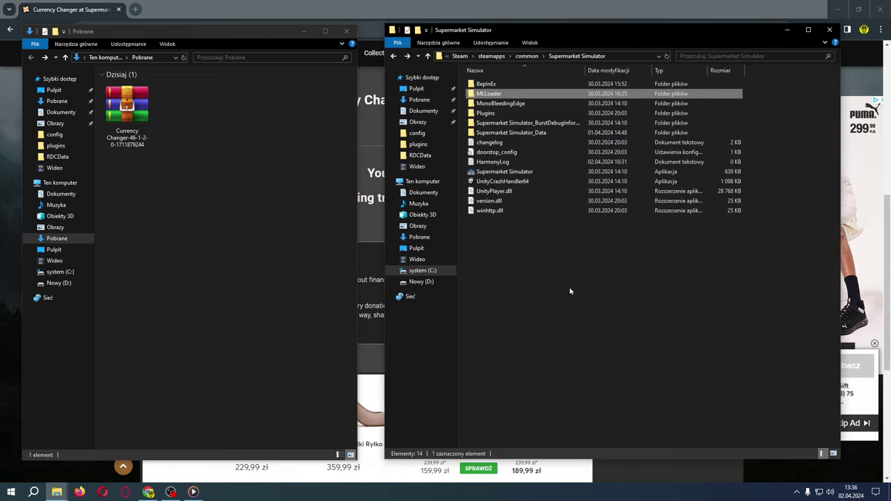
{"action": "double_click", "coordinate": [486, 84]}
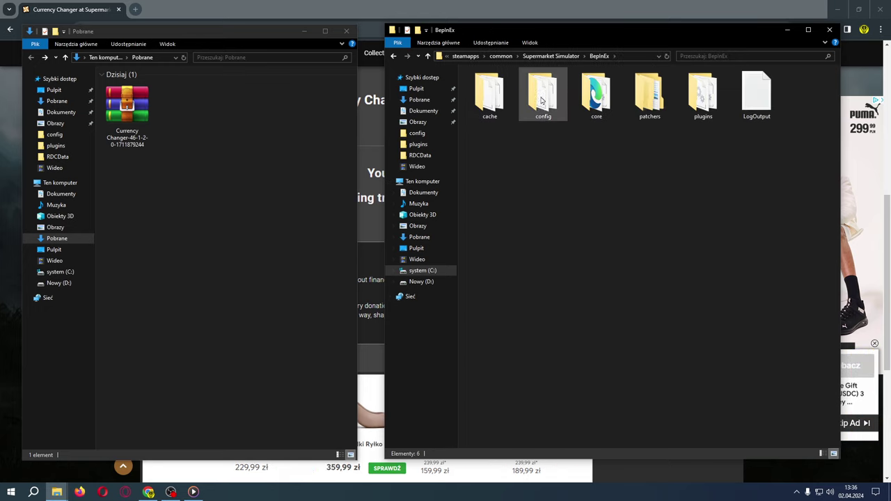
{"action": "left_click", "coordinate": [701, 115]}
{"action": "double_click", "coordinate": [702, 115]}
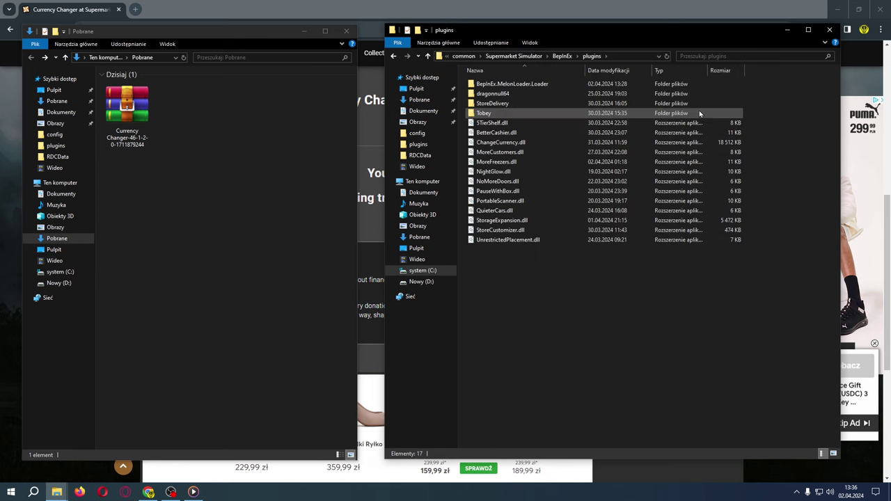
- Extract the downloaded Currency Changer archive into its own folder in Pobrane
{"action": "left_click", "coordinate": [126, 112]}
{"action": "right_click", "coordinate": [126, 106]}
{"action": "left_click", "coordinate": [177, 161]}
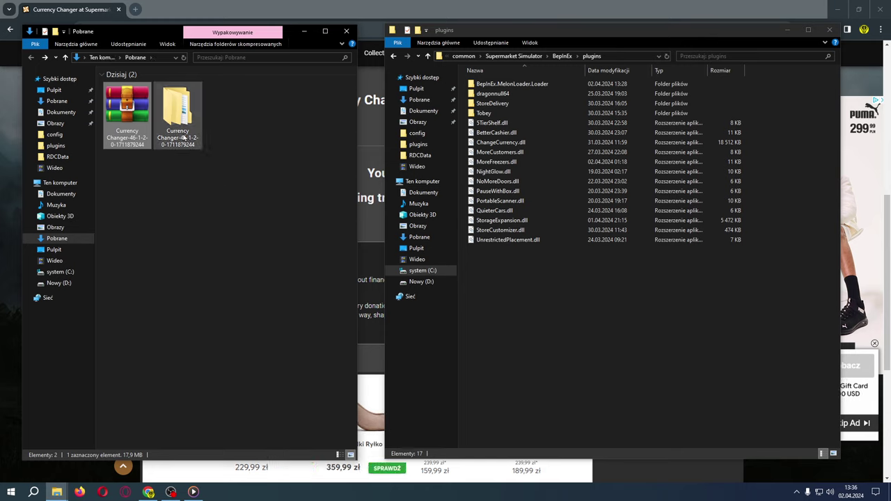
- Move ChangeCurrency.dll from the extracted BepInEx plugins folder into the game's plugins folder, replacing the existing file
{"action": "double_click", "coordinate": [175, 116]}
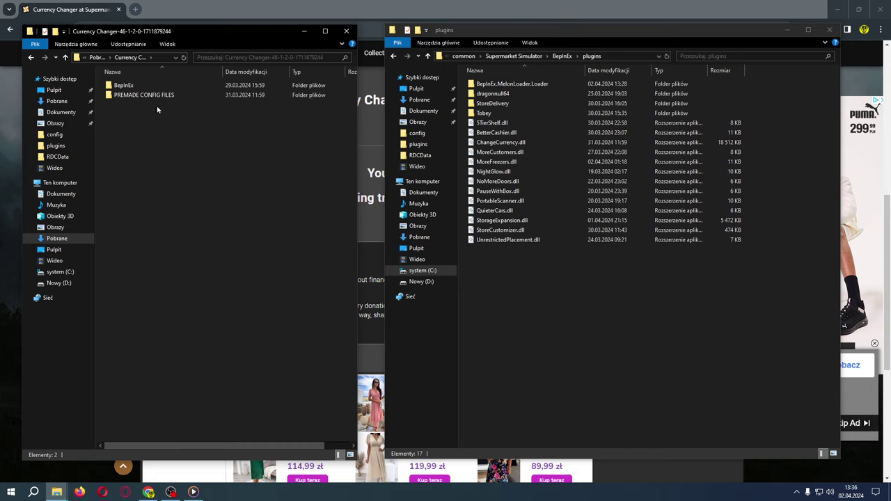
{"action": "double_click", "coordinate": [122, 85]}
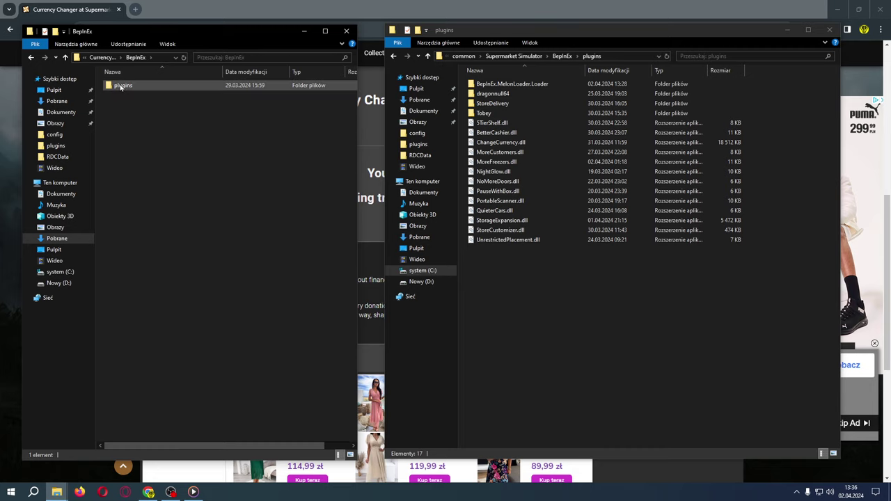
{"action": "double_click", "coordinate": [126, 86]}
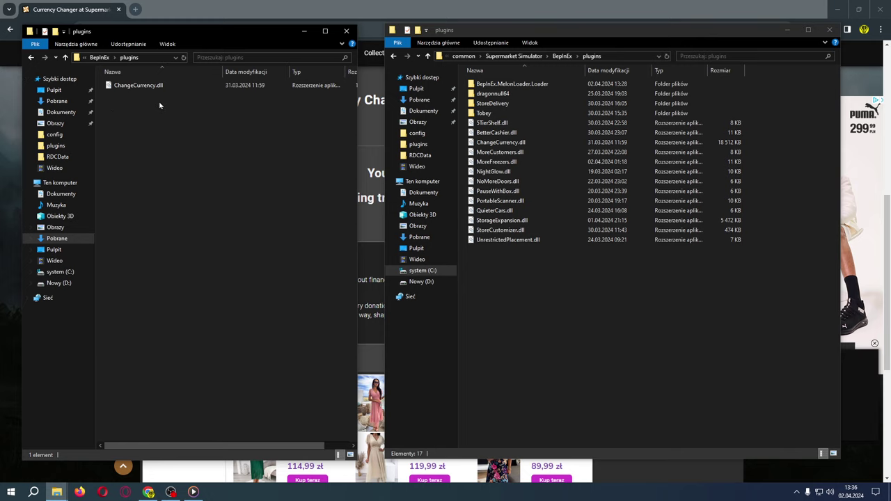
{"action": "left_click_drag", "start_coordinate": [139, 86], "coordinate": [579, 312]}
{"action": "left_click", "coordinate": [418, 182]}
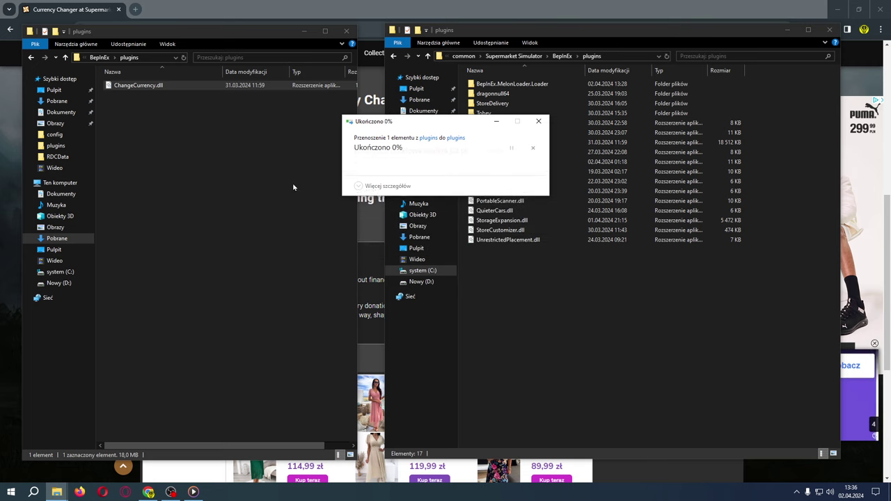
- Open the Euro folder in the extracted PREMADE CONFIG FILES alongside the game's BepInEx config folder
{"action": "left_click", "coordinate": [29, 58]}
{"action": "left_click", "coordinate": [29, 58]}
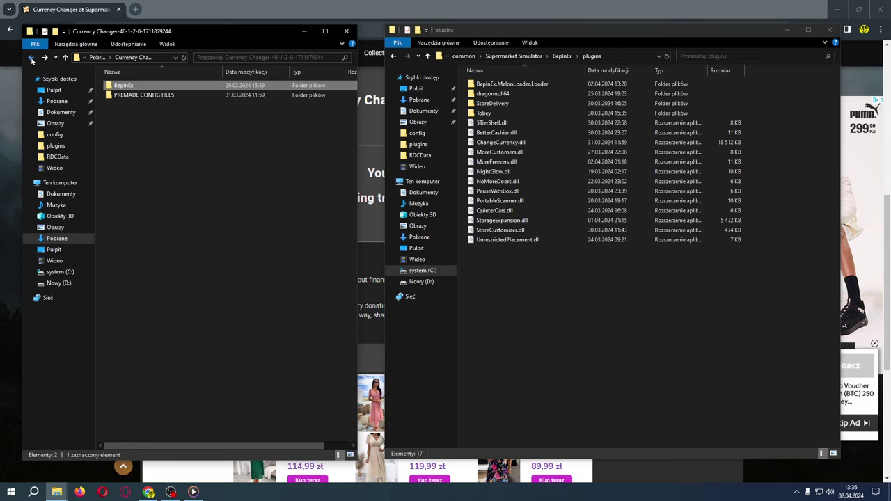
{"action": "double_click", "coordinate": [137, 96]}
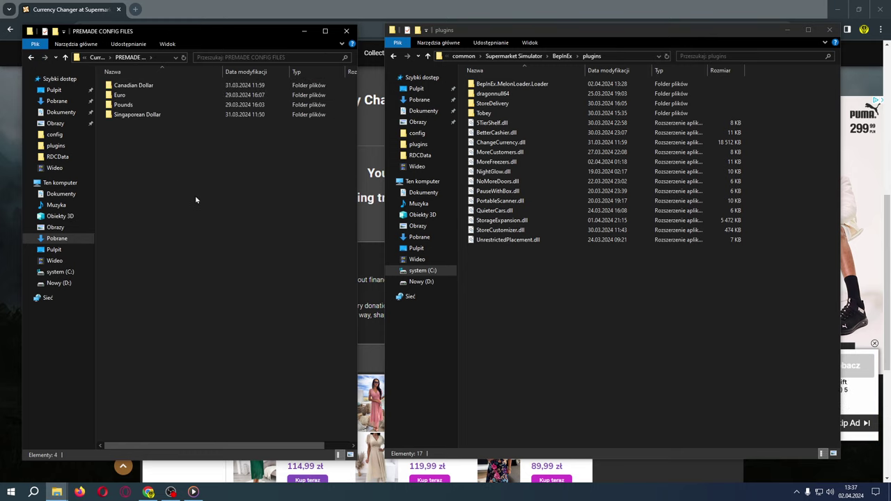
{"action": "left_click", "coordinate": [393, 56]}
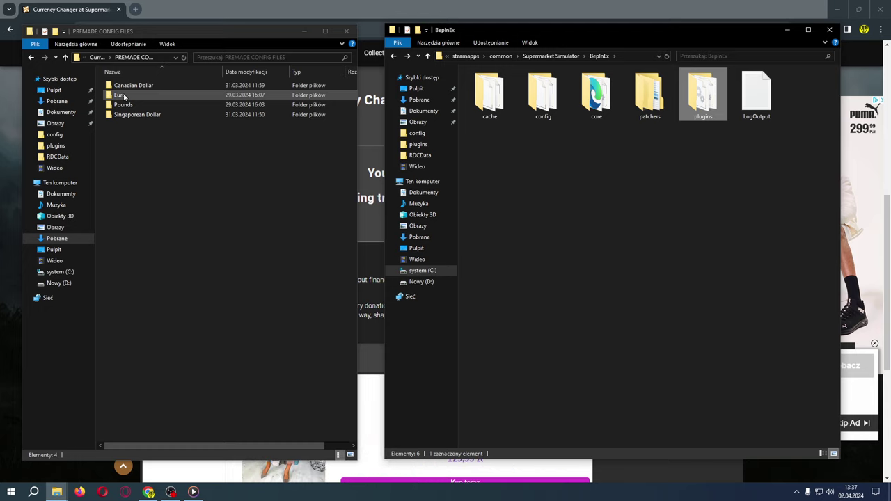
{"action": "double_click", "coordinate": [121, 97]}
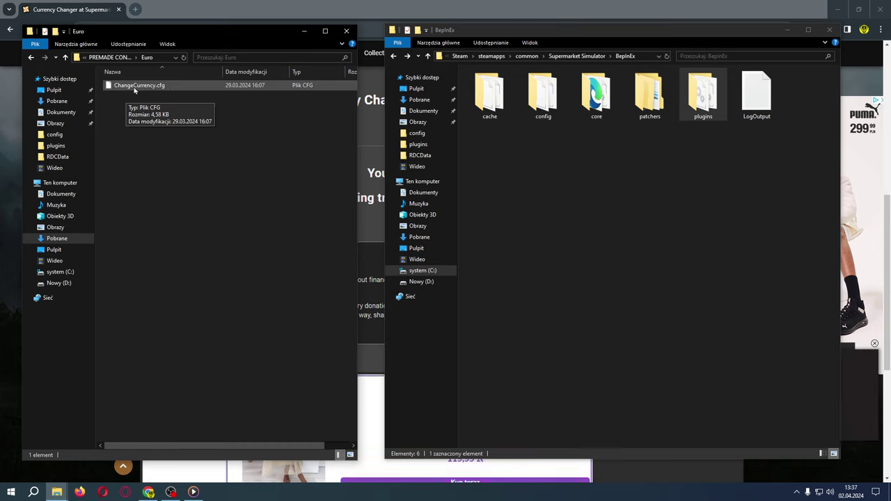
{"action": "left_click", "coordinate": [545, 103]}
{"action": "double_click", "coordinate": [545, 103]}
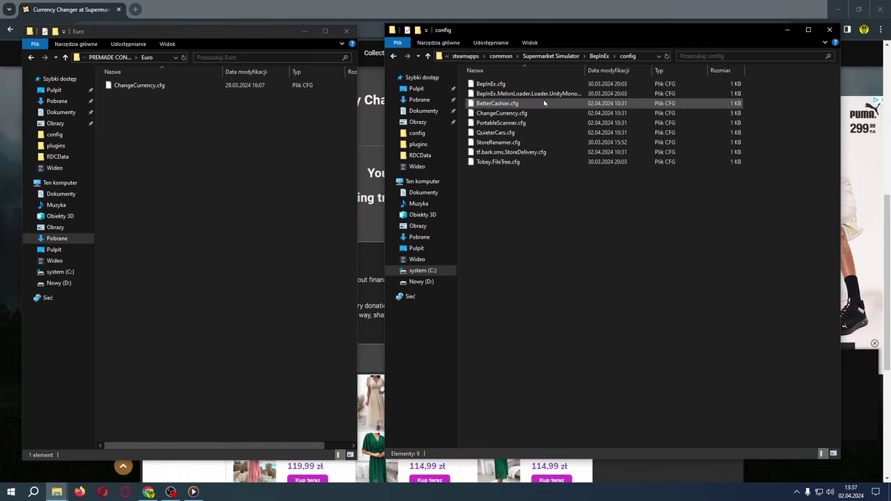
- Look through the game's BepInEx plugins and MLLoader Mods folders, ending back in the Supermarket Simulator folder
{"action": "left_click", "coordinate": [397, 58]}
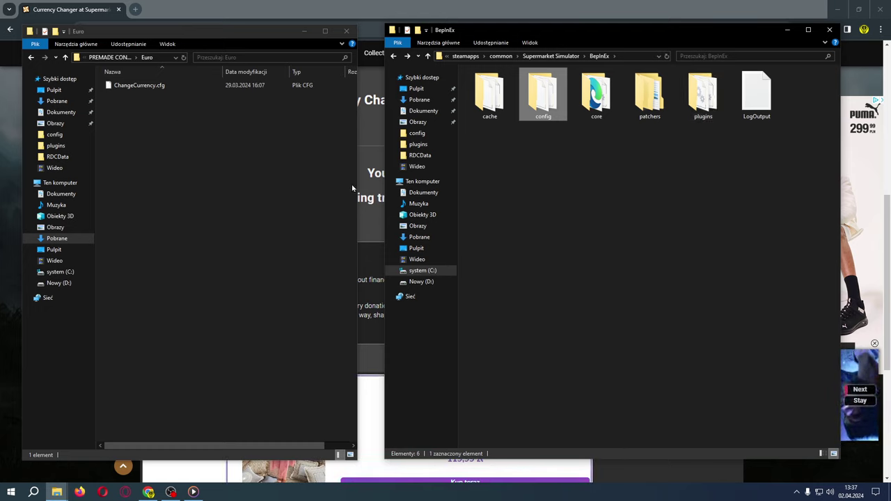
{"action": "left_click", "coordinate": [698, 111]}
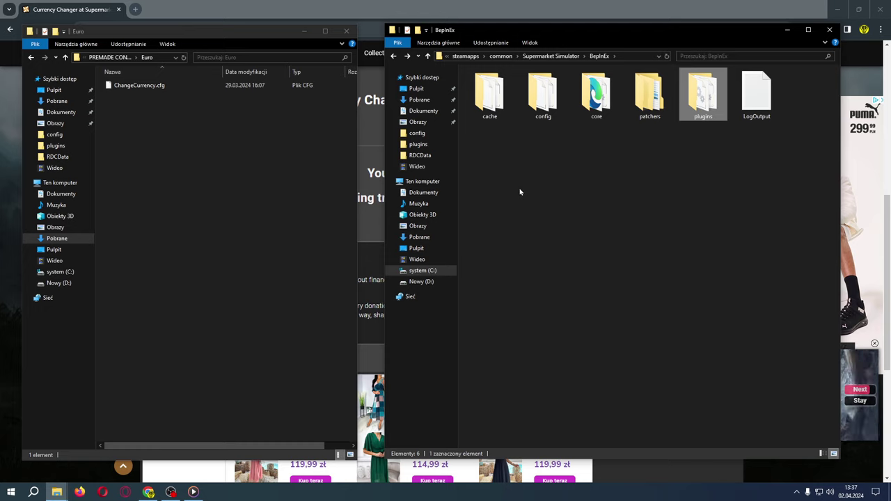
{"action": "double_click", "coordinate": [703, 112]}
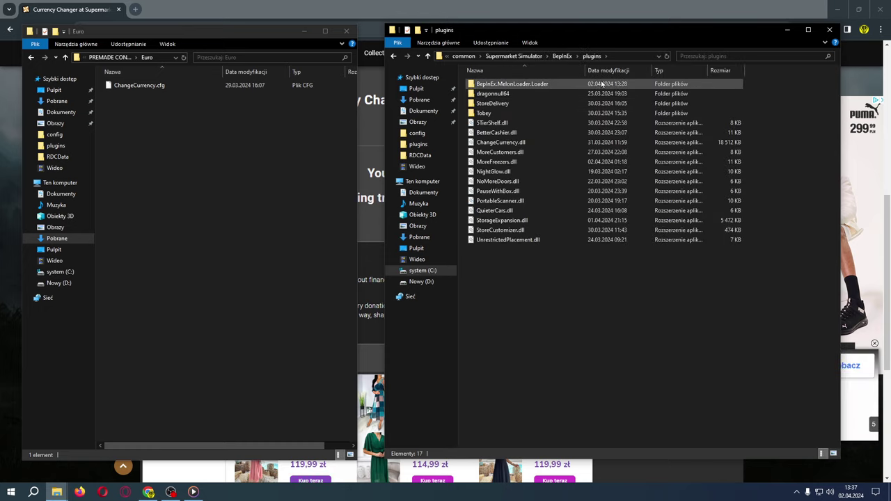
{"action": "left_click", "coordinate": [522, 58]}
{"action": "double_click", "coordinate": [501, 93]}
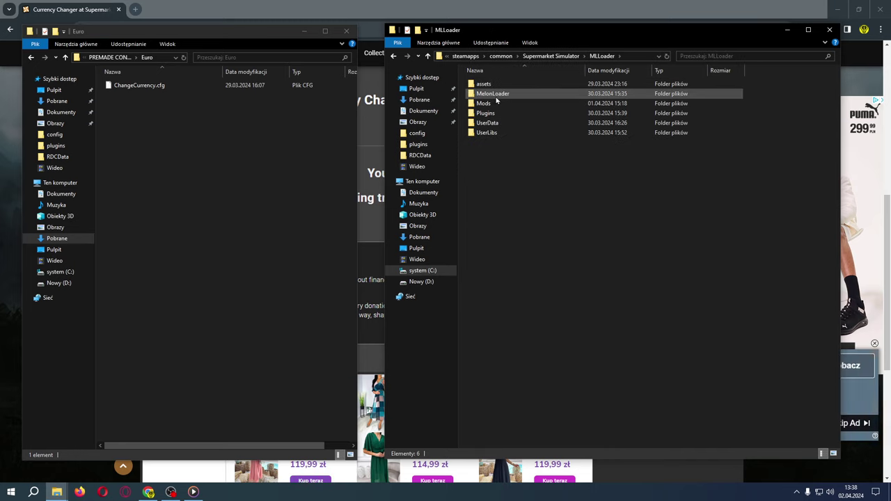
{"action": "double_click", "coordinate": [494, 104]}
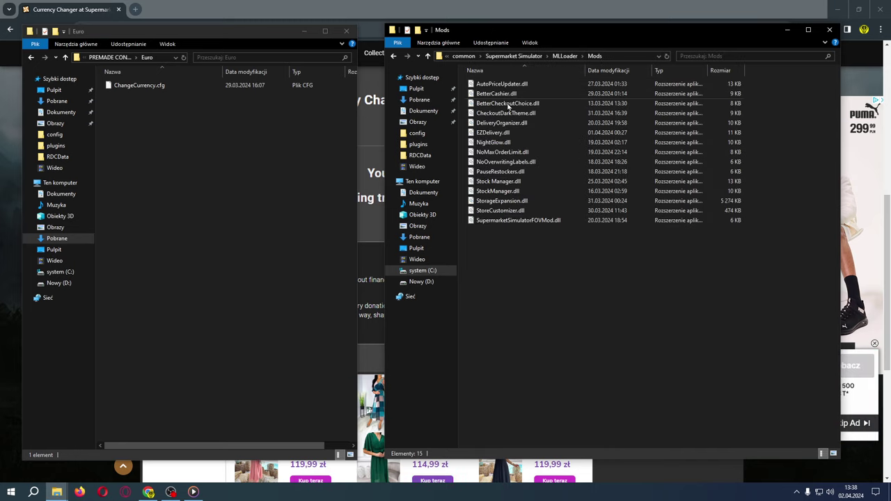
{"action": "left_click", "coordinate": [394, 56]}
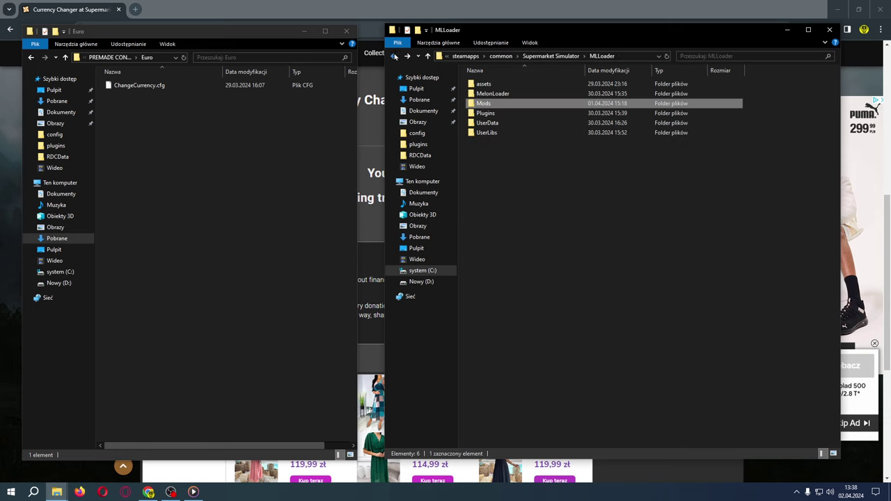
{"action": "left_click", "coordinate": [394, 57]}
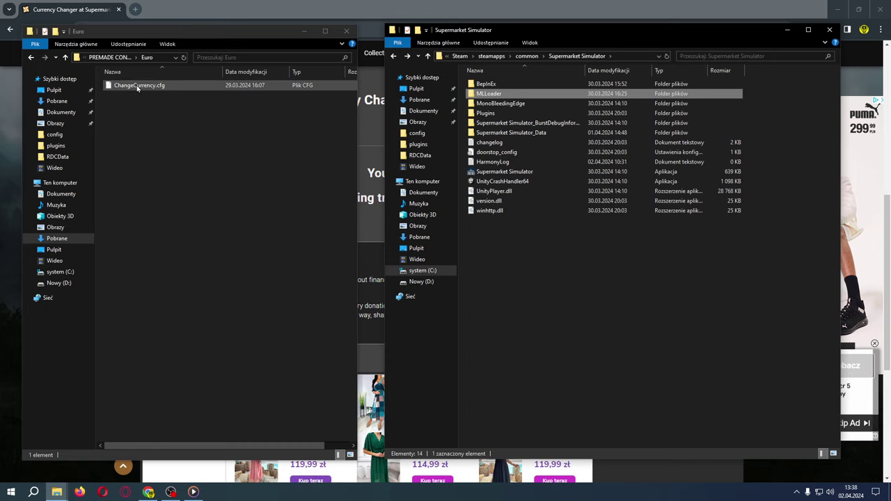
- Open the Euro ChangeCurrency.cfg file in Notepad, review its cash value and visual style settings, and close it
{"action": "double_click", "coordinate": [165, 88]}
{"action": "left_click", "coordinate": [378, 241]}
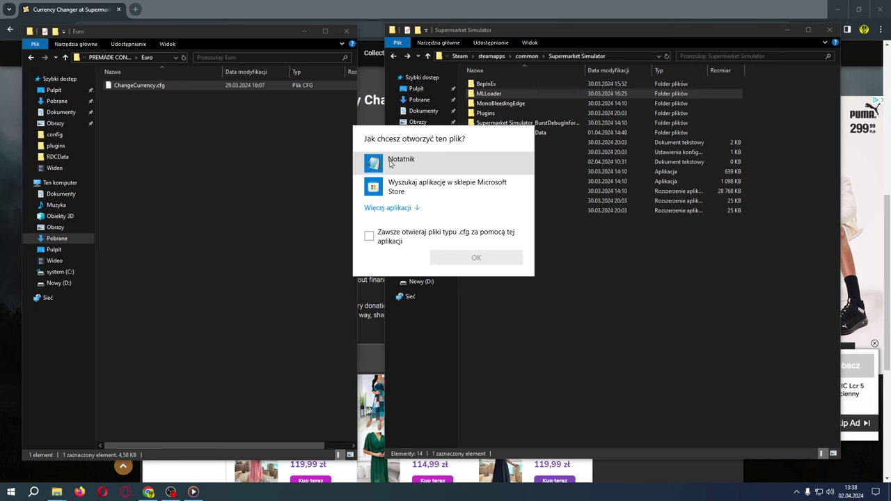
{"action": "left_click", "coordinate": [394, 167]}
{"action": "left_click", "coordinate": [464, 259]}
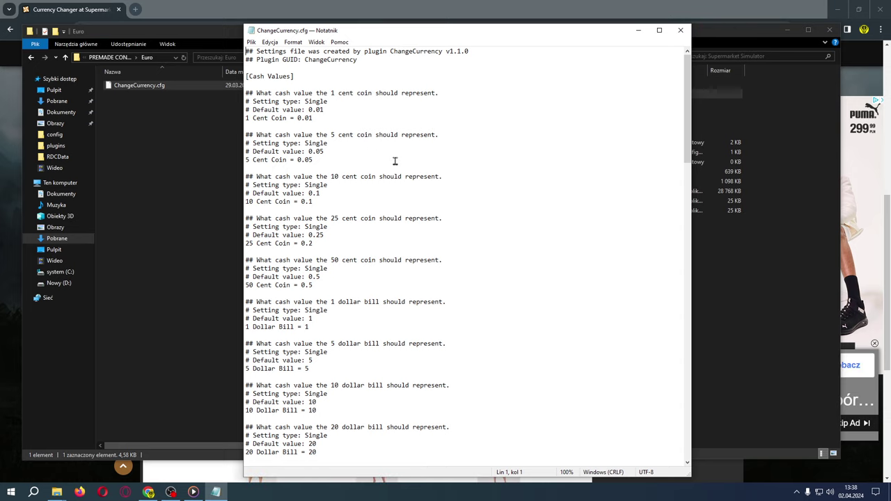
{"action": "scroll", "coordinate": [395, 161], "scroll_direction": "down", "scroll_amount": 20}
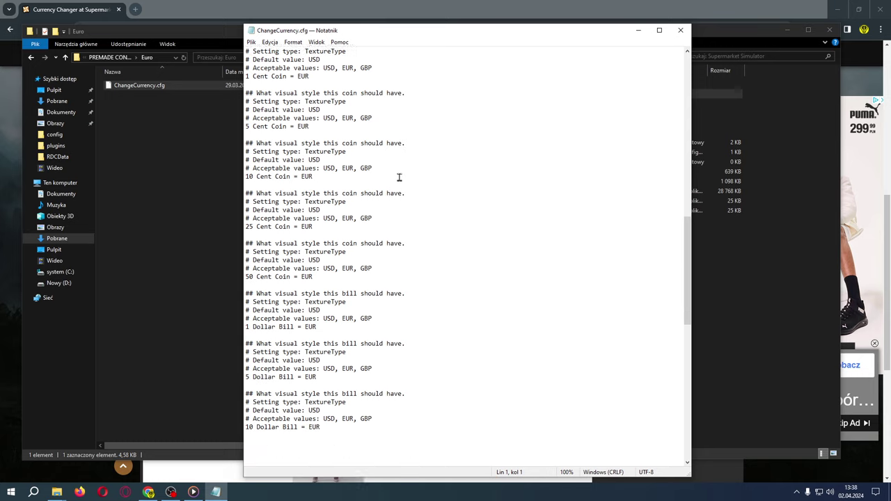
{"action": "scroll", "coordinate": [399, 177], "scroll_direction": "down", "scroll_amount": 3}
{"action": "left_click", "coordinate": [680, 31]}
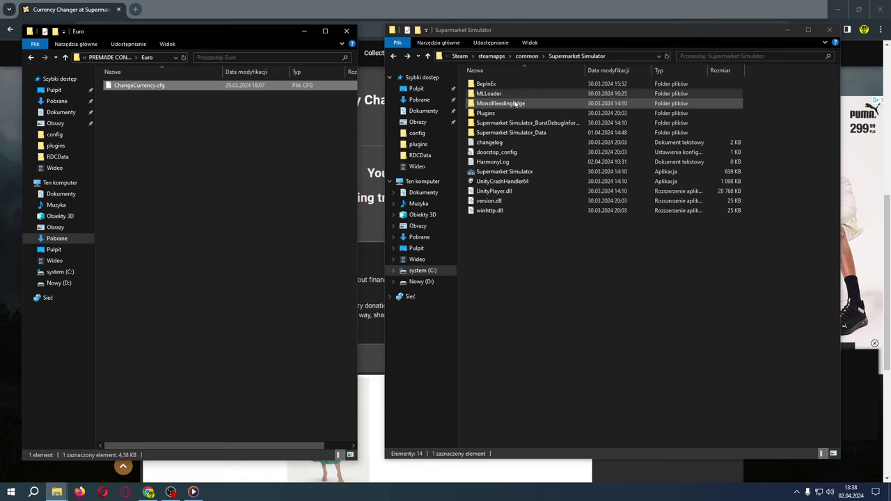
- Check the config files in the game's BepInEx config folder and return to the Supermarket Simulator folder
{"action": "double_click", "coordinate": [483, 85]}
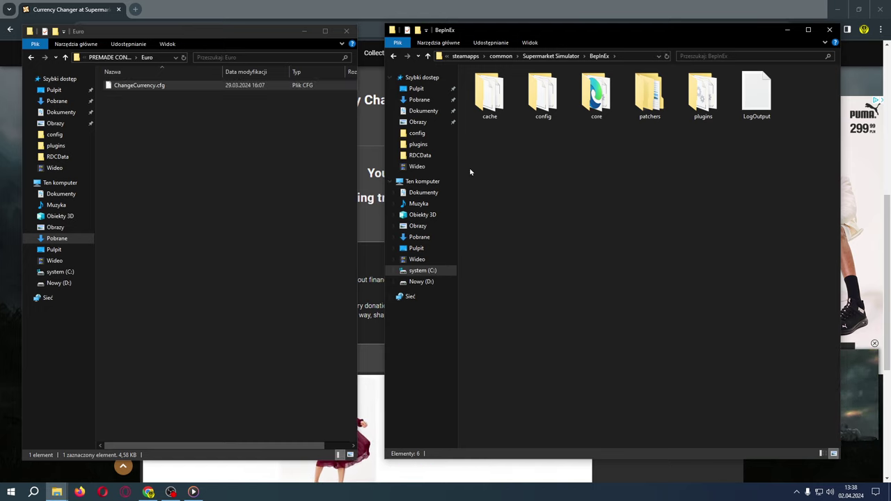
{"action": "double_click", "coordinate": [540, 104]}
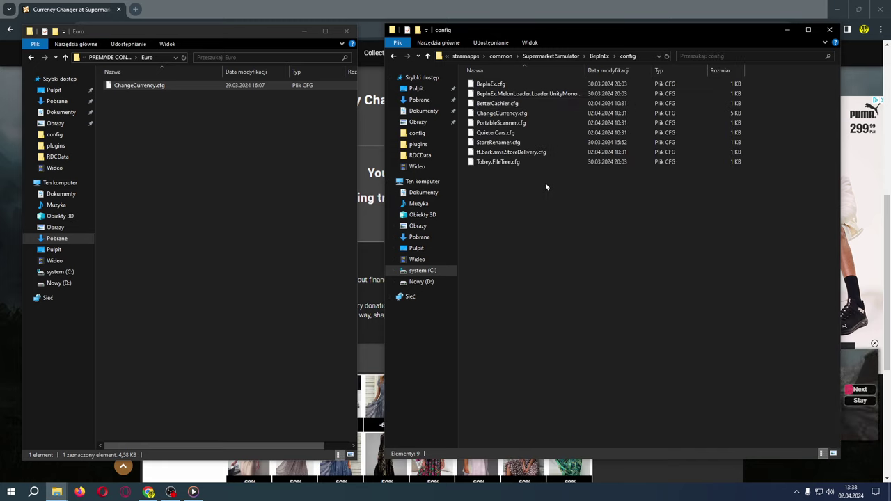
{"action": "left_click", "coordinate": [394, 57]}
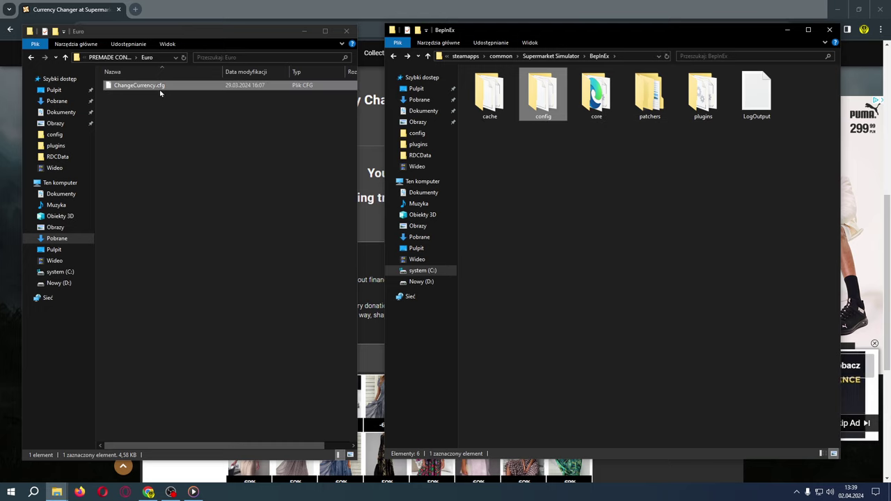
{"action": "left_click", "coordinate": [395, 56]}
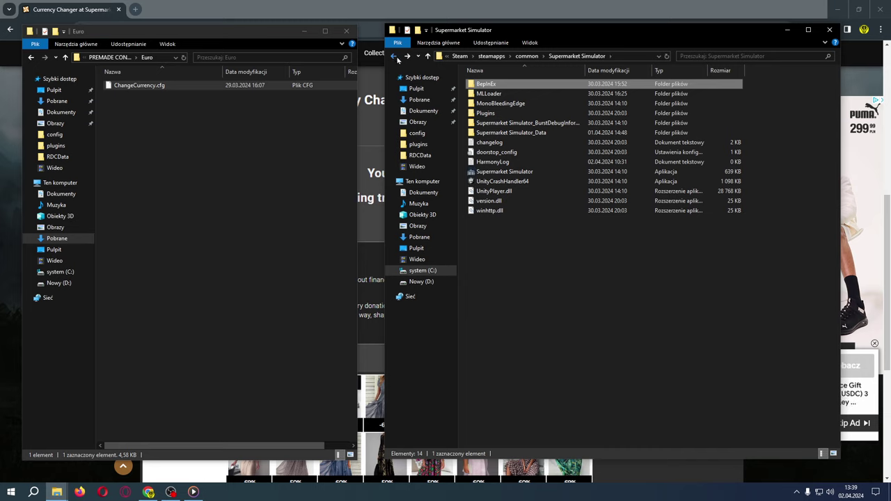
- Inspect the contents of the Mods and UserData folders inside MLLoader
{"action": "double_click", "coordinate": [500, 94]}
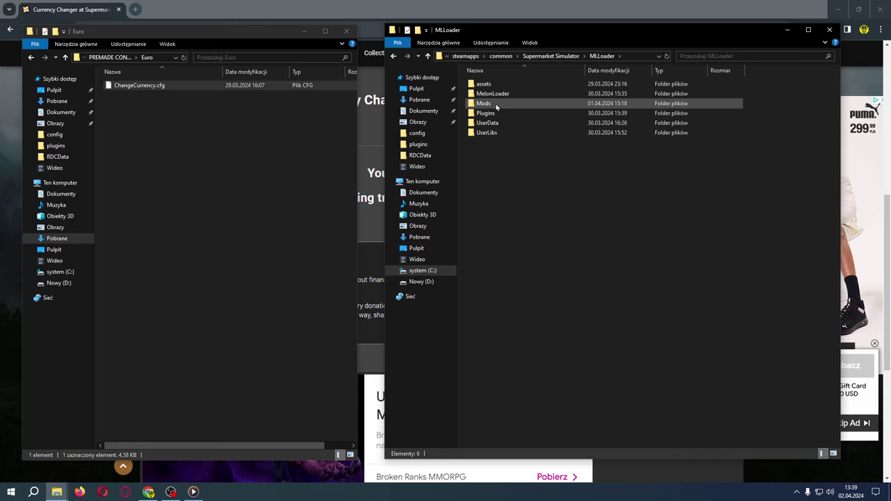
{"action": "double_click", "coordinate": [496, 104]}
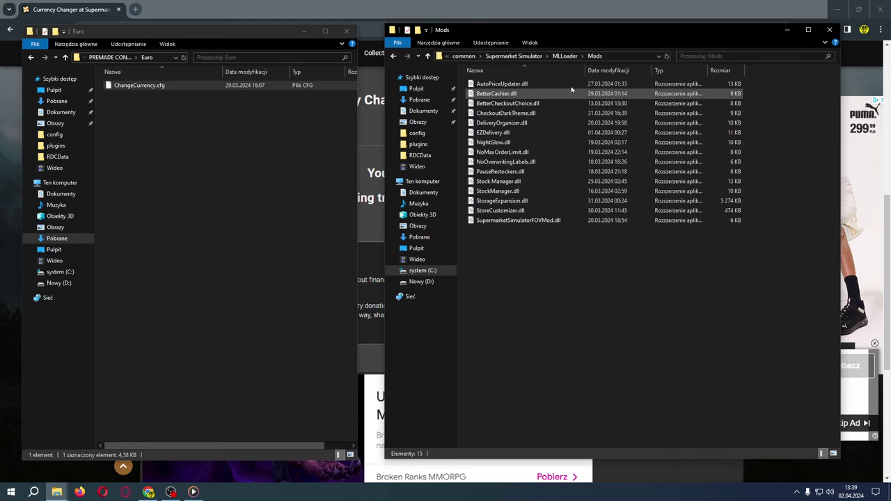
{"action": "left_click", "coordinate": [393, 56]}
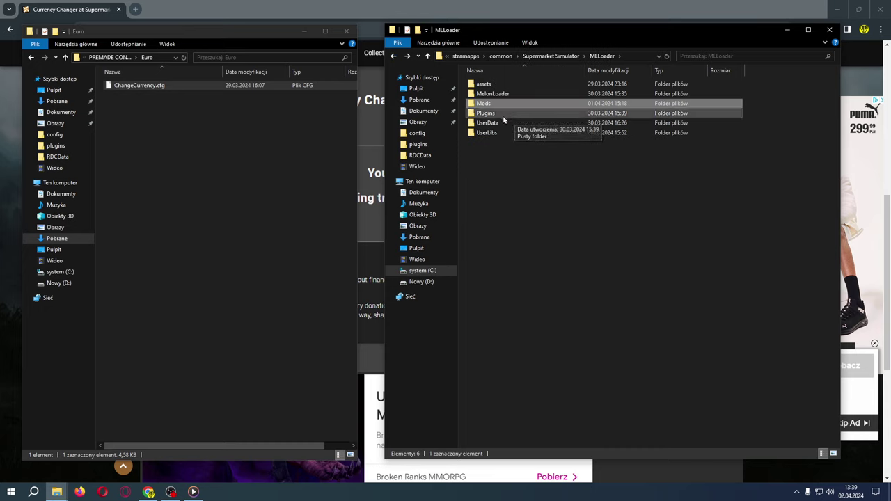
{"action": "double_click", "coordinate": [491, 123]}
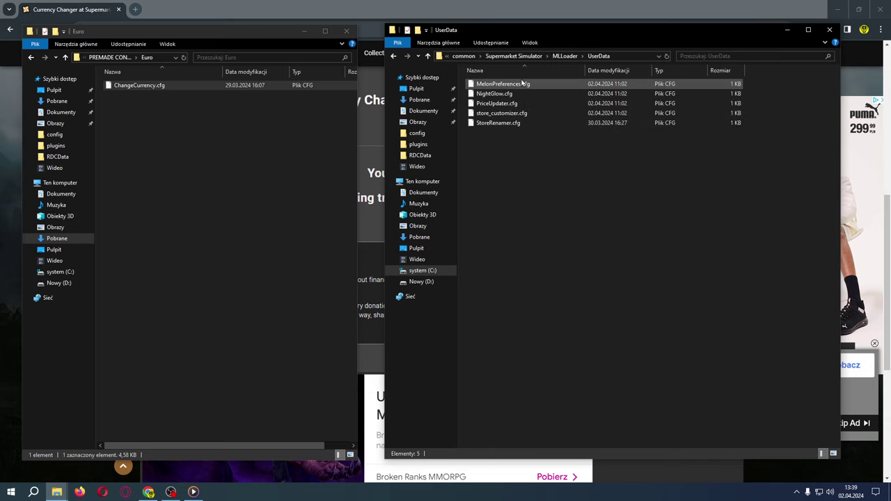
{"action": "left_click", "coordinate": [394, 55]}
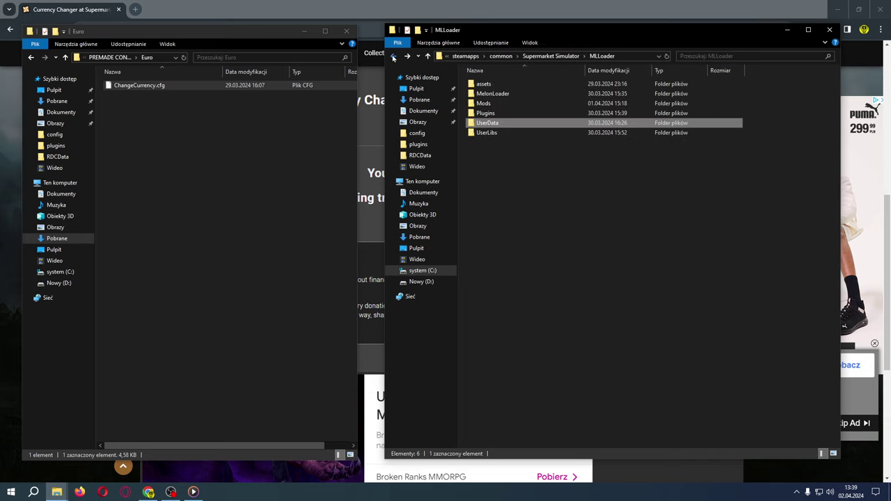
- Return to the Supermarket Simulator folder, then switch to Chrome and go back to the Nexus Mods list of this week's new mods
{"action": "left_click", "coordinate": [394, 56]}
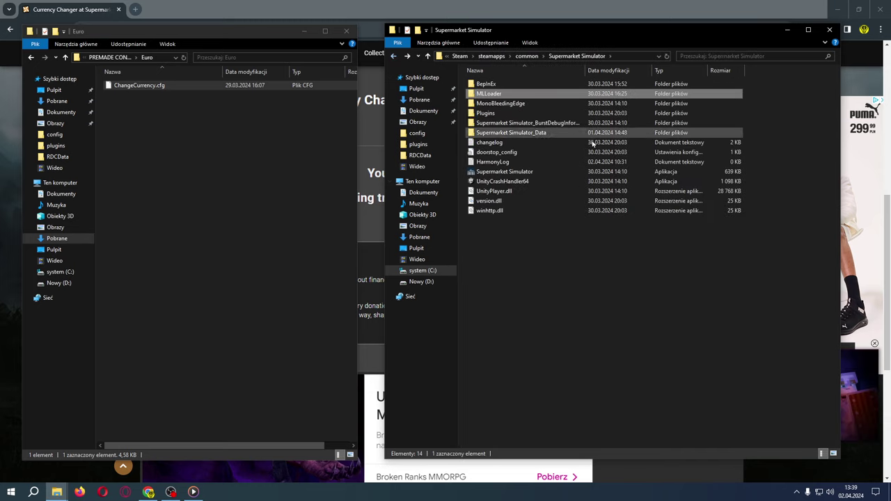
{"action": "left_click", "coordinate": [177, 8]}
{"action": "left_click", "coordinate": [10, 29]}
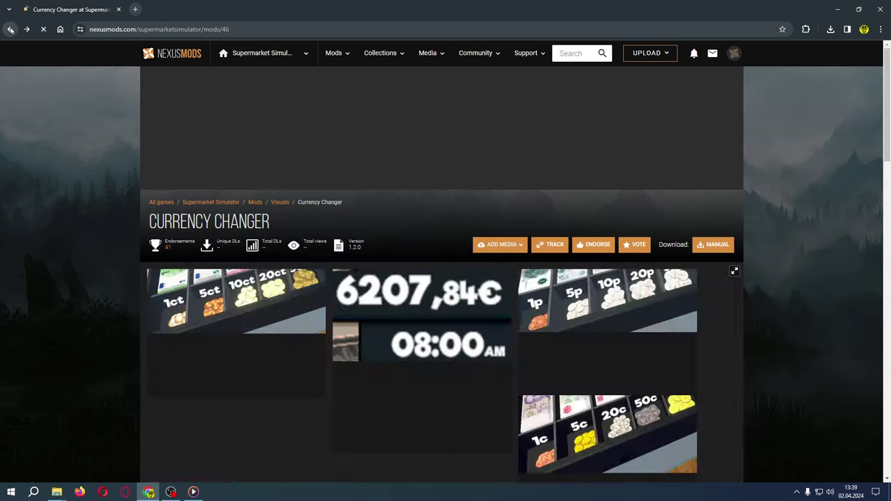
{"action": "left_click", "coordinate": [11, 29]}
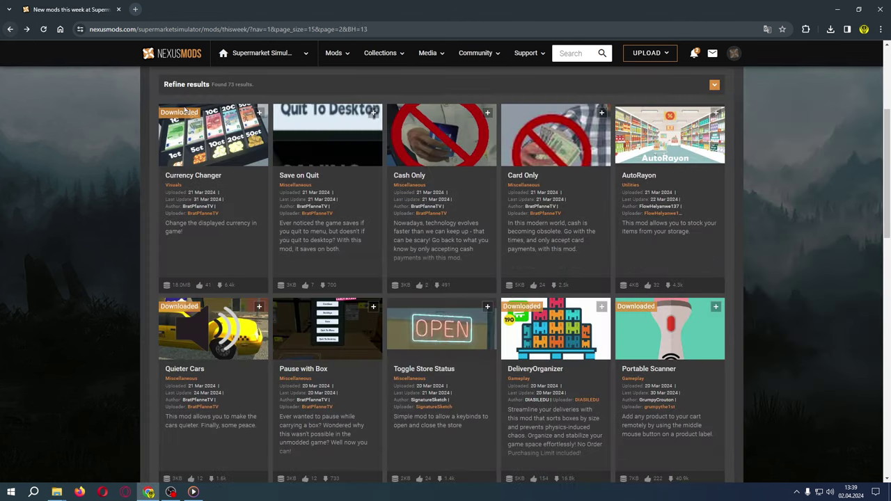
- Look through the current results page of this week's mods and open page 1 of the list
{"action": "scroll", "coordinate": [460, 267], "scroll_direction": "down", "scroll_amount": 4}
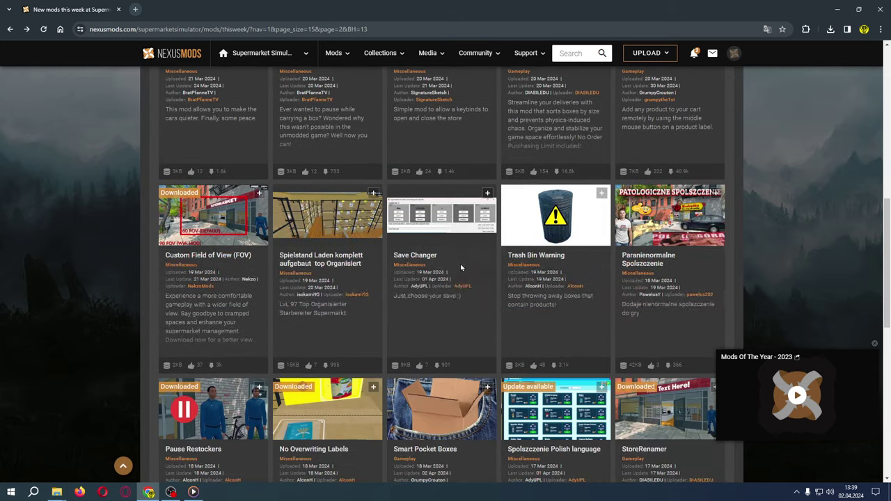
{"action": "scroll", "coordinate": [460, 267], "scroll_direction": "down", "scroll_amount": 3}
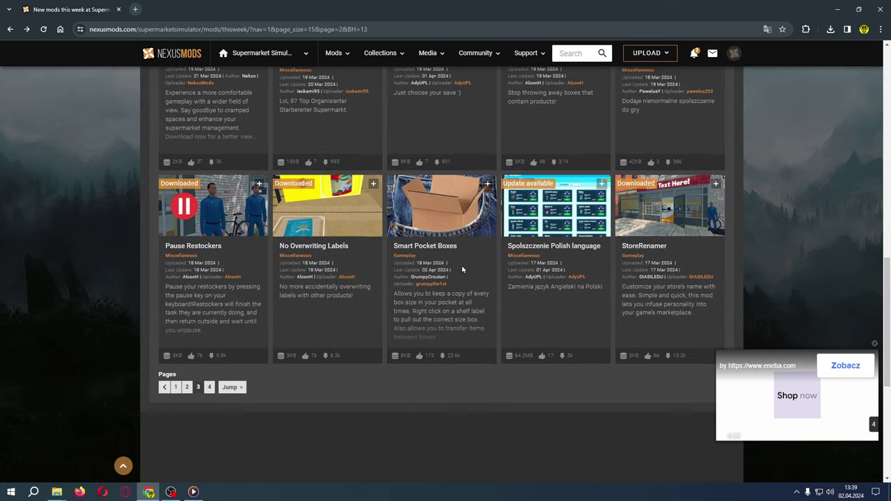
{"action": "left_click", "coordinate": [176, 387]}
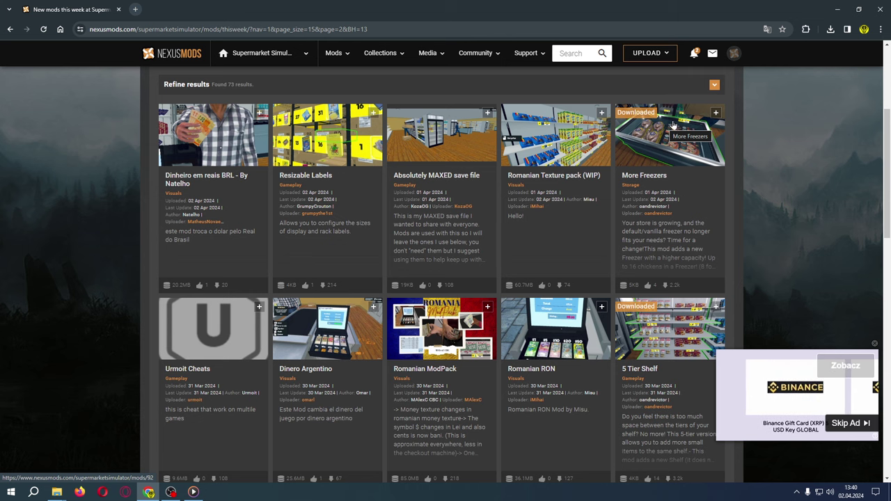
- Browse the first page of this week's Supermarket Simulator mods and open the BetterCashier mod page
{"action": "scroll", "coordinate": [442, 269], "scroll_direction": "down", "scroll_amount": 3}
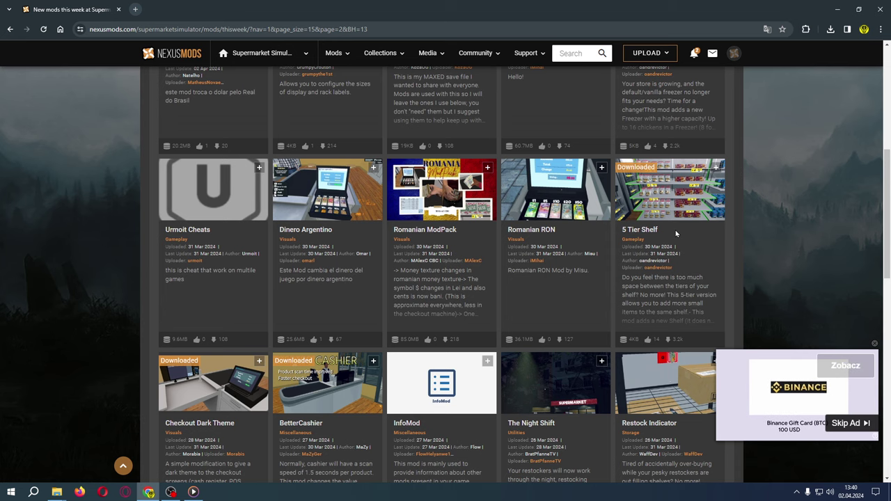
{"action": "scroll", "coordinate": [680, 225], "scroll_direction": "down", "scroll_amount": 2}
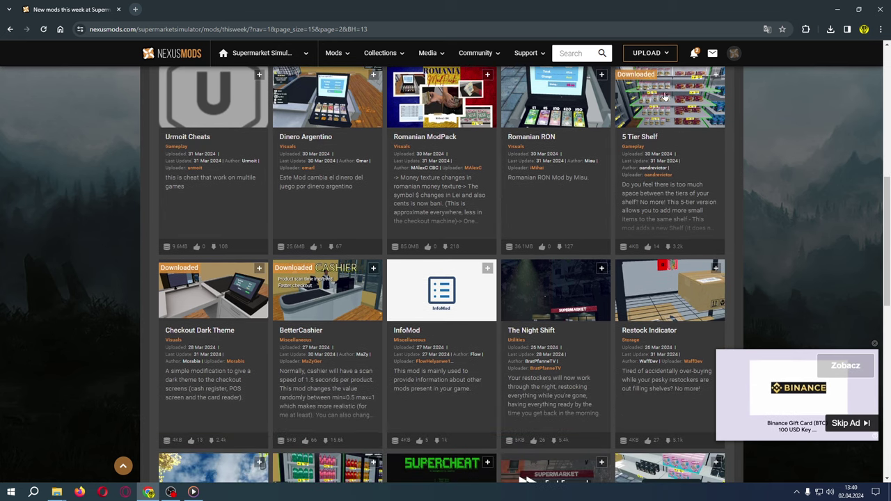
{"action": "scroll", "coordinate": [452, 278], "scroll_direction": "down", "scroll_amount": 2}
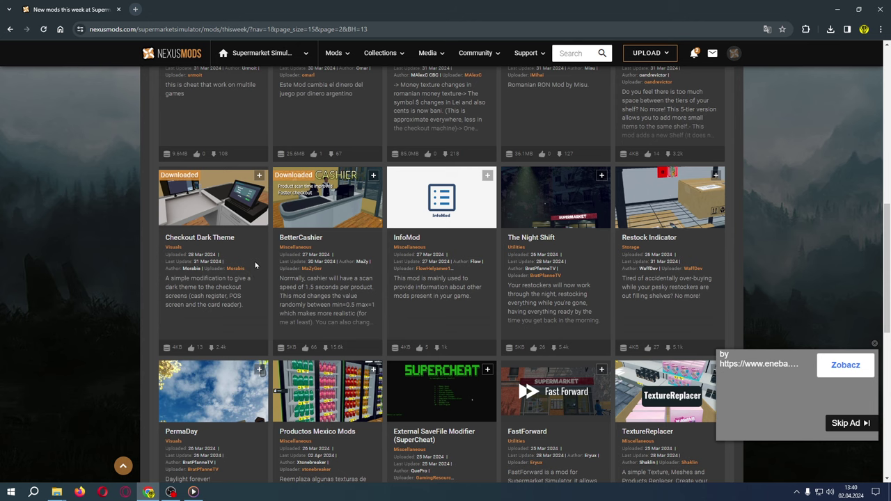
{"action": "scroll", "coordinate": [214, 443], "scroll_direction": "down", "scroll_amount": 4}
{"action": "scroll", "coordinate": [336, 322], "scroll_direction": "up", "scroll_amount": 7}
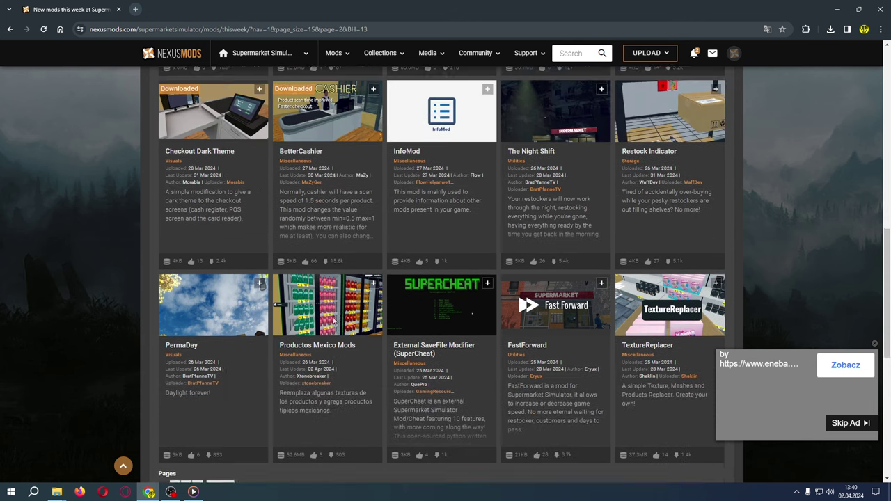
{"action": "scroll", "coordinate": [312, 337], "scroll_direction": "down", "scroll_amount": 3}
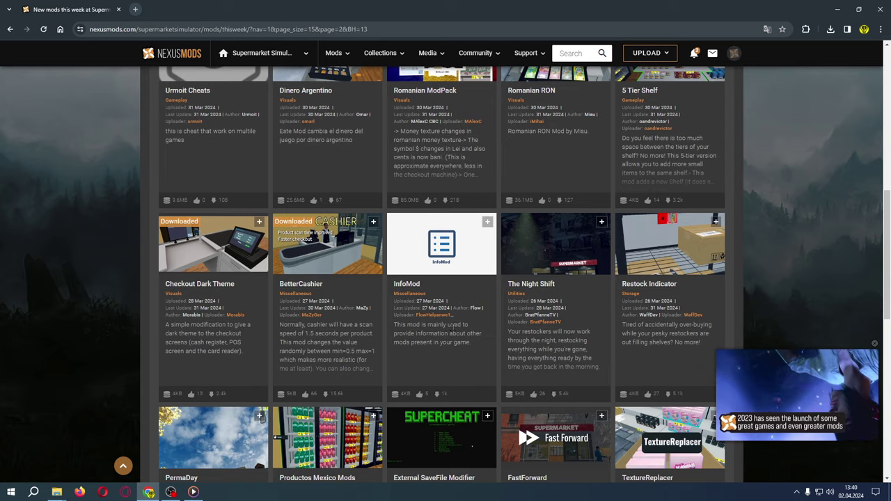
{"action": "scroll", "coordinate": [451, 243], "scroll_direction": "down", "scroll_amount": 2}
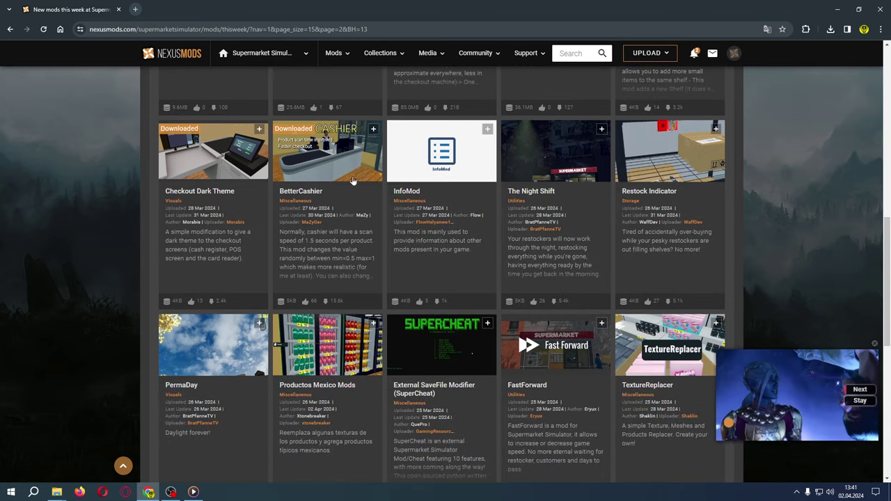
{"action": "left_click", "coordinate": [311, 193]}
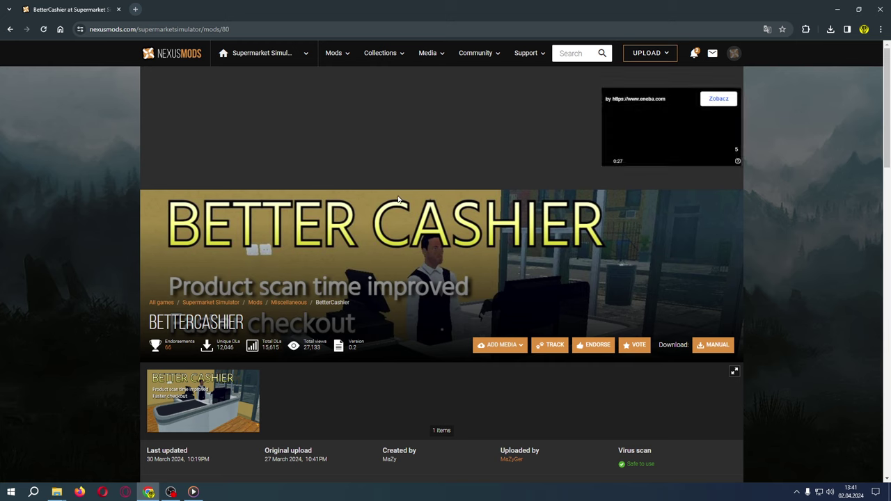
- Skim the BetterCashier description and start the manual slow download of BetterCashier v0.2.0
{"action": "scroll", "coordinate": [397, 223], "scroll_direction": "down", "scroll_amount": 4}
{"action": "scroll", "coordinate": [398, 226], "scroll_direction": "down", "scroll_amount": 5}
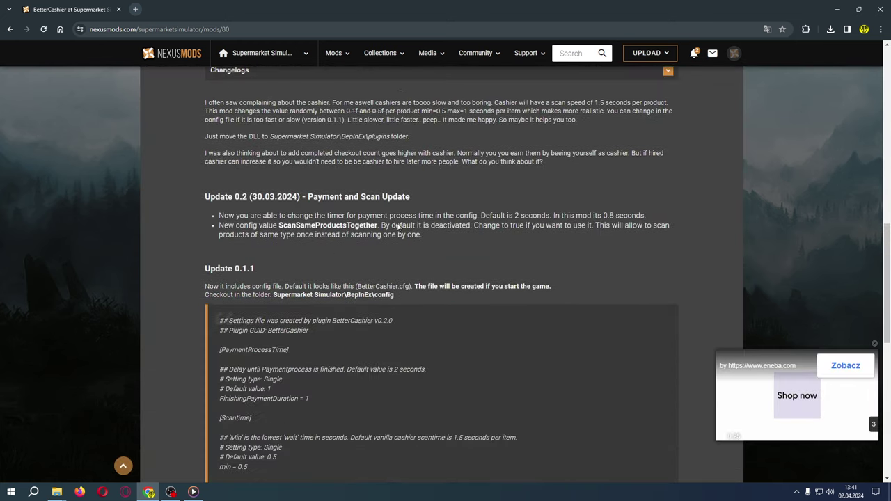
{"action": "scroll", "coordinate": [396, 225], "scroll_direction": "up", "scroll_amount": 5}
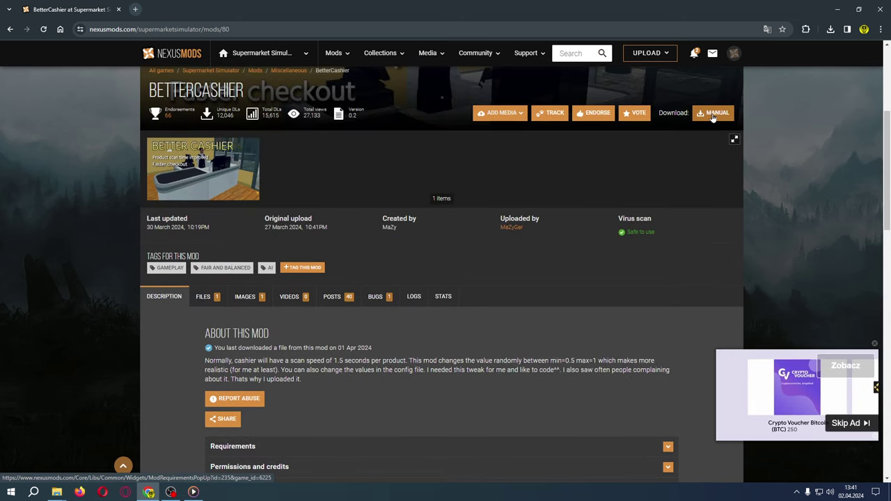
{"action": "left_click", "coordinate": [711, 115]}
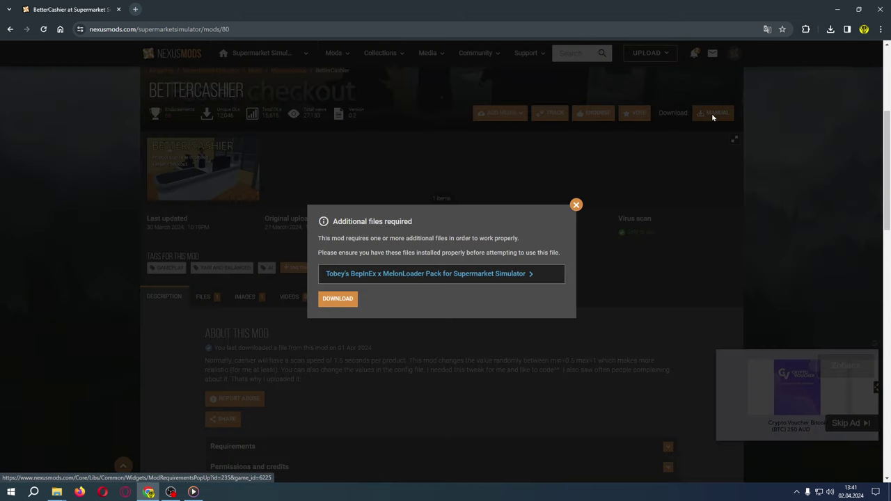
{"action": "left_click", "coordinate": [342, 299]}
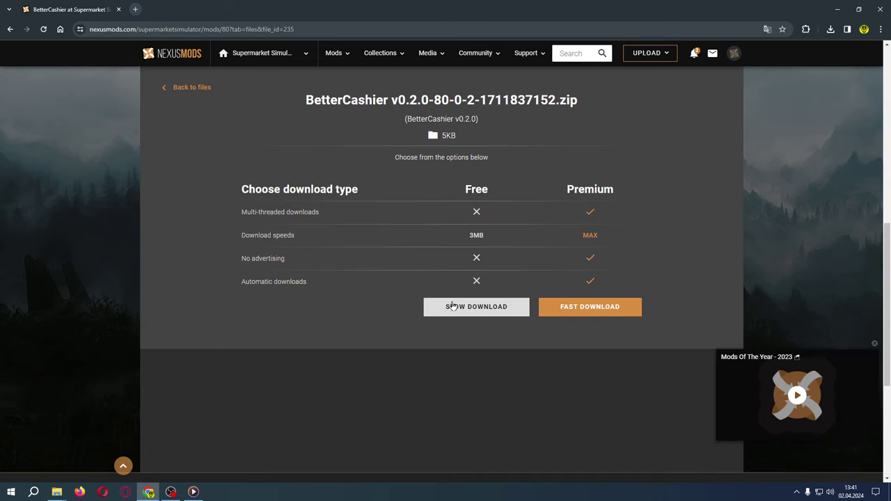
{"action": "left_click", "coordinate": [452, 306]}
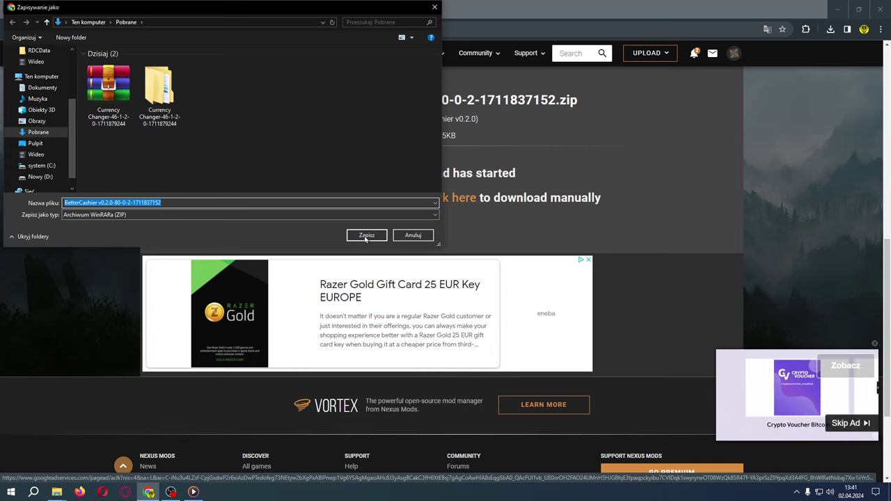
- Delete the Currency Changer folder and archive from Pobrane in the save dialog and cancel the save
{"action": "right_click", "coordinate": [154, 91]}
{"action": "left_click", "coordinate": [175, 298]}
{"action": "right_click", "coordinate": [96, 92]}
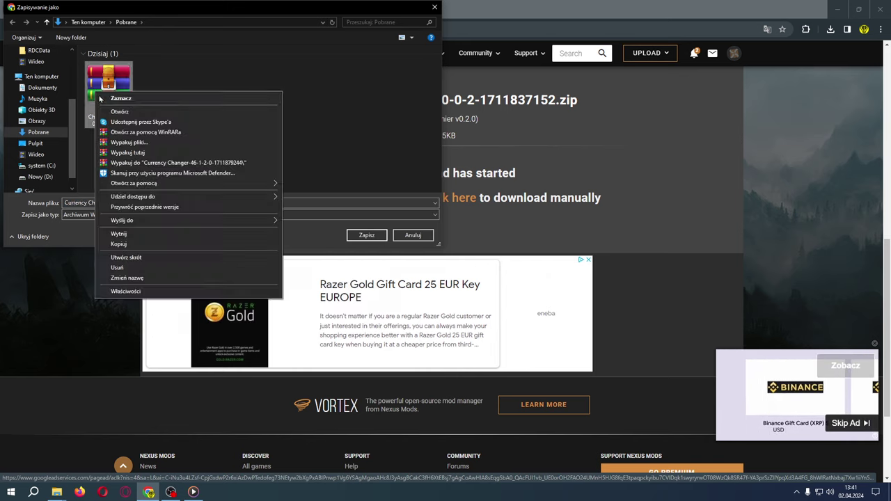
{"action": "left_click", "coordinate": [118, 268]}
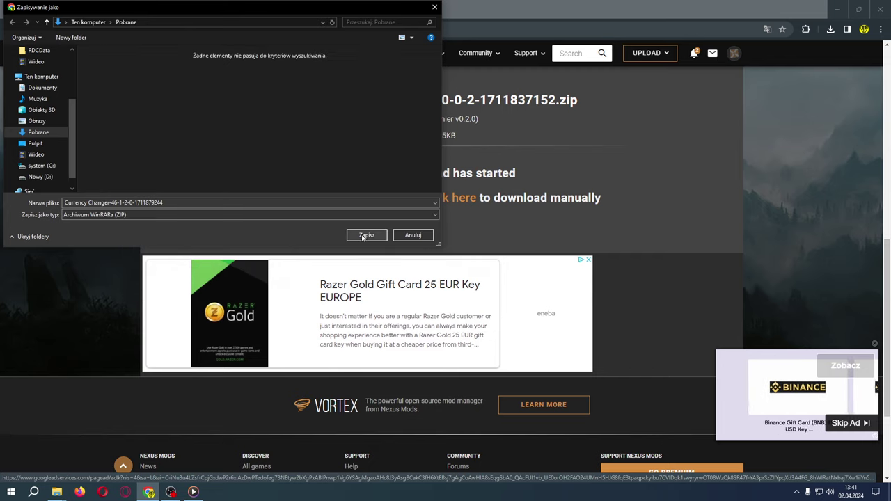
{"action": "left_click", "coordinate": [407, 233]}
- Request the manual slow download of BetterCashier v0.2.0 again and save the zip in the Pobrane folder
{"action": "scroll", "coordinate": [443, 228], "scroll_direction": "up", "scroll_amount": 2}
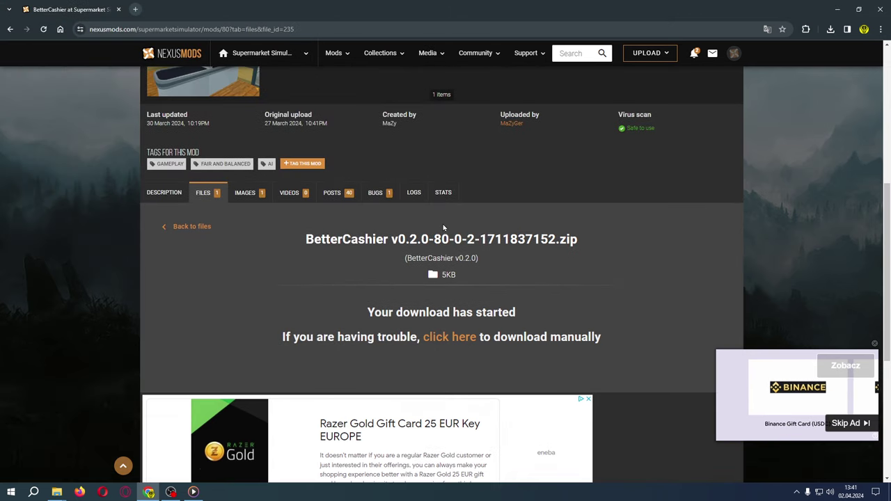
{"action": "scroll", "coordinate": [596, 198], "scroll_direction": "up", "scroll_amount": 1}
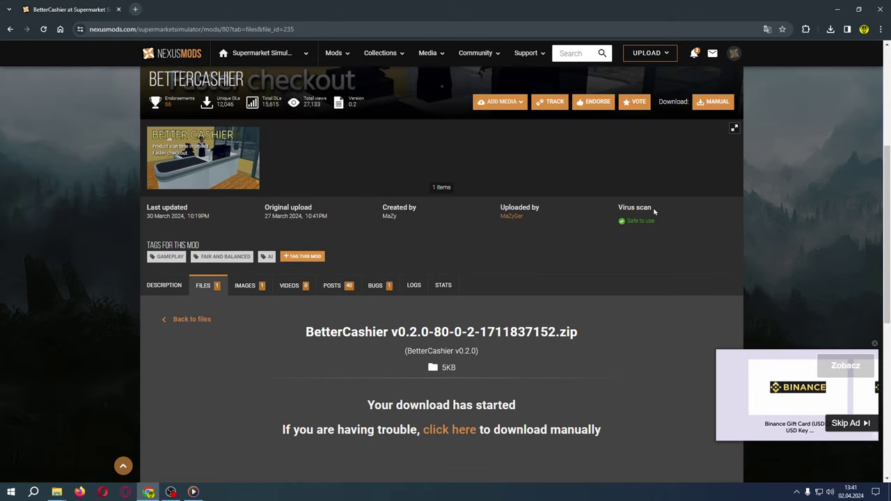
{"action": "left_click", "coordinate": [717, 101]}
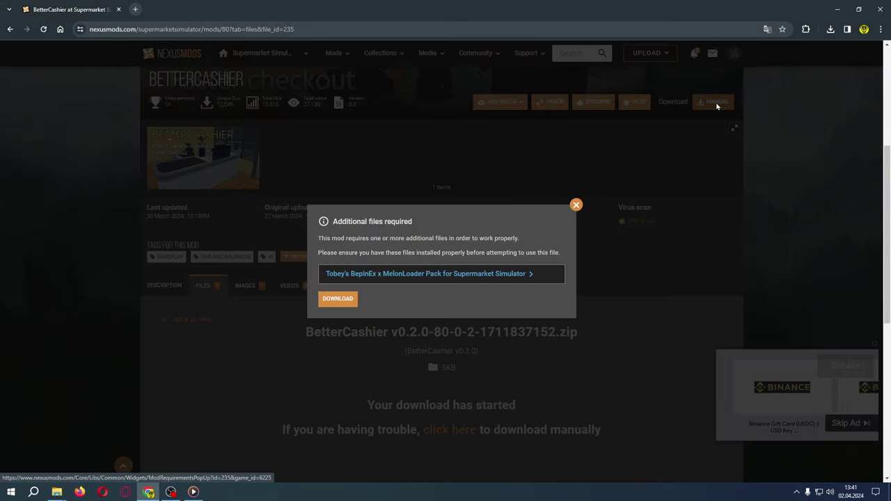
{"action": "left_click", "coordinate": [342, 305]}
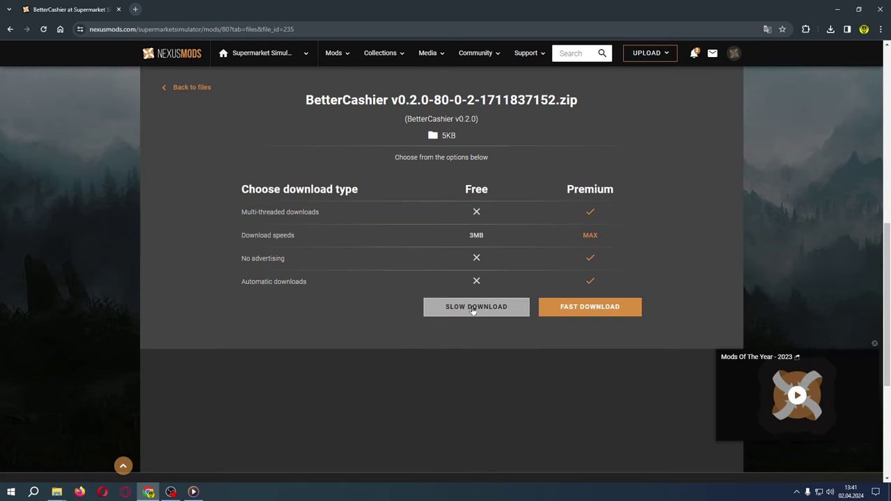
{"action": "left_click", "coordinate": [472, 311]}
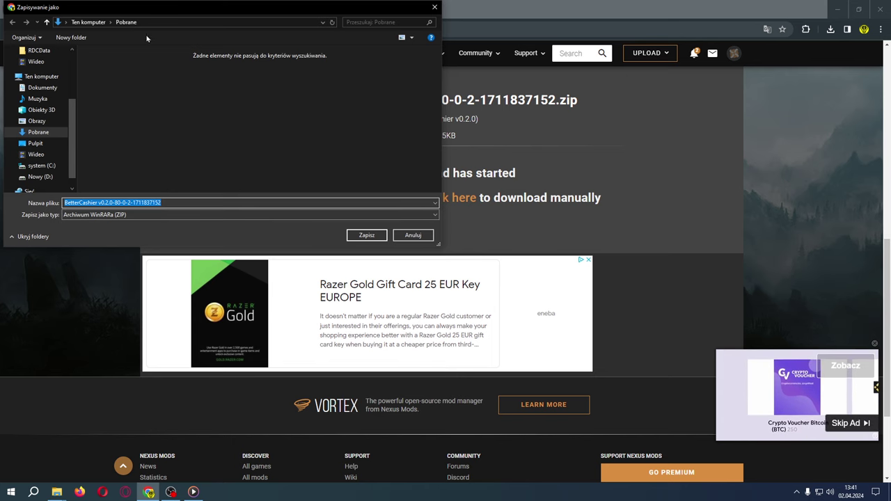
{"action": "left_click", "coordinate": [359, 234]}
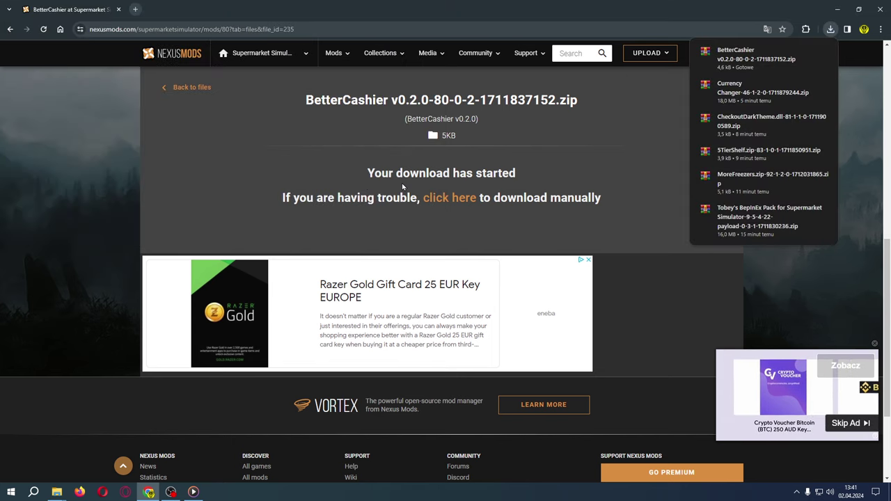
- Return to the BetterCashier description, read its update notes and config settings, and highlight part of the BepInEx\config path
{"action": "left_click", "coordinate": [10, 29]}
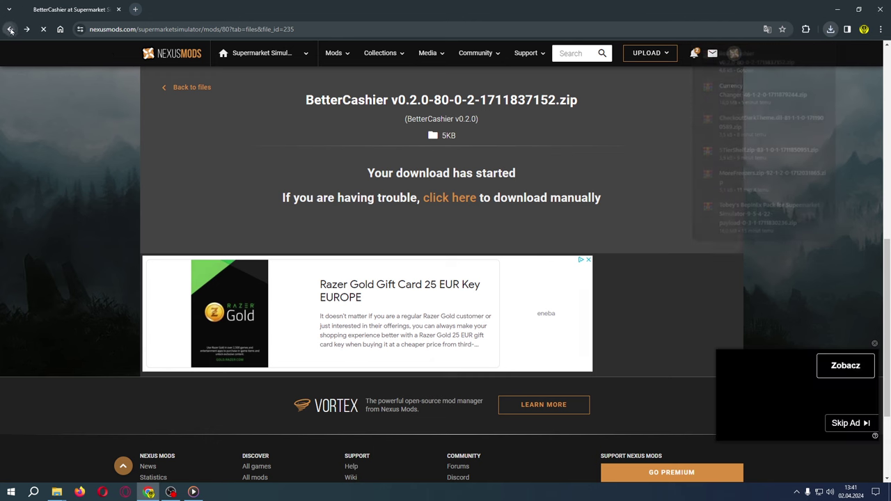
{"action": "scroll", "coordinate": [408, 268], "scroll_direction": "down", "scroll_amount": 3}
{"action": "scroll", "coordinate": [409, 272], "scroll_direction": "down", "scroll_amount": 2}
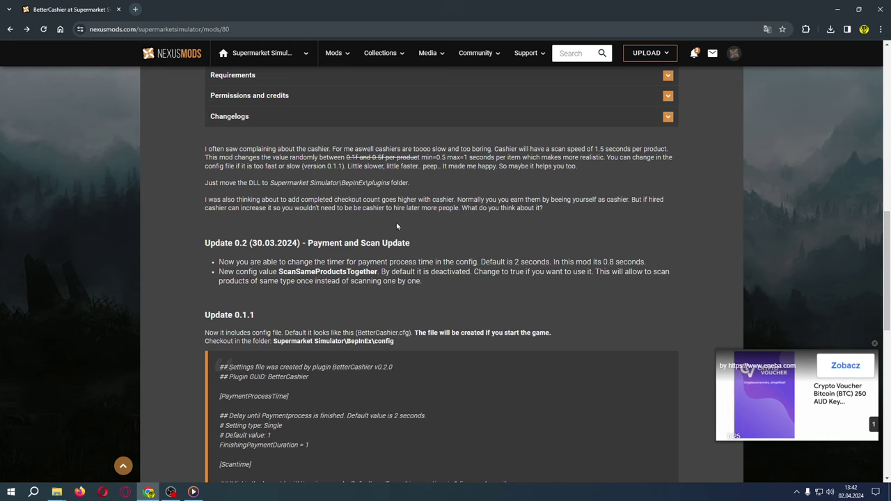
{"action": "scroll", "coordinate": [403, 265], "scroll_direction": "down", "scroll_amount": 2}
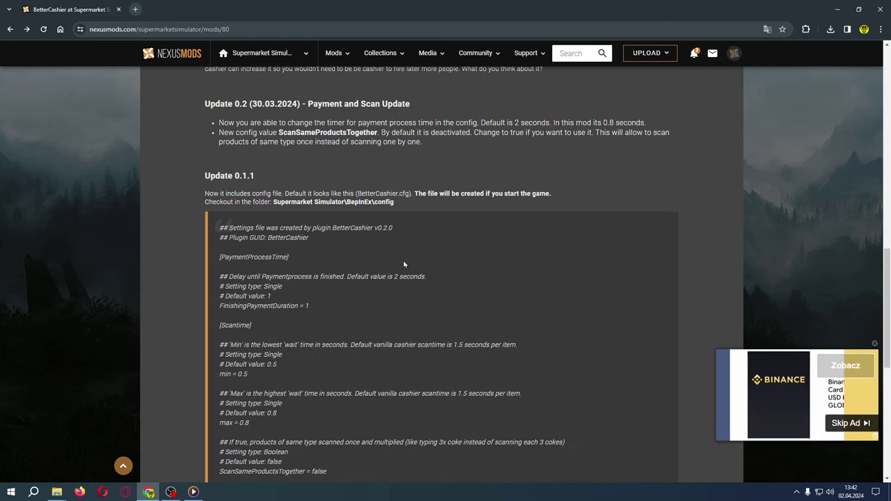
{"action": "scroll", "coordinate": [364, 241], "scroll_direction": "down", "scroll_amount": 1}
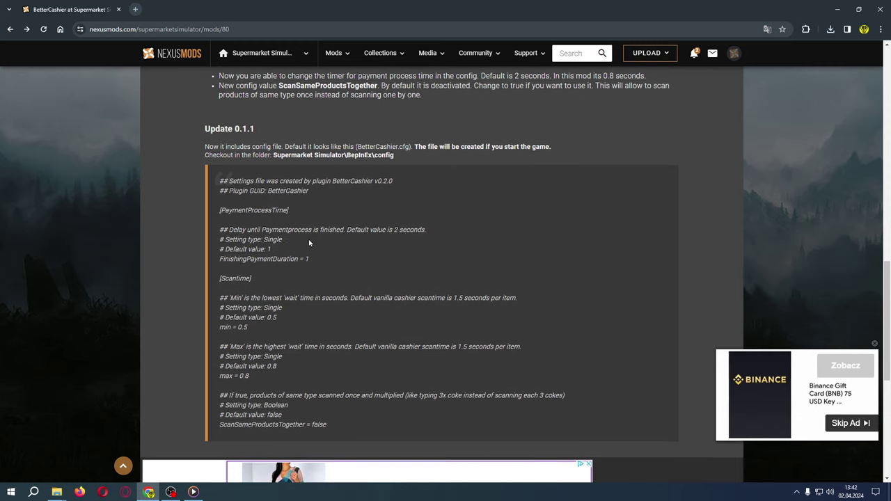
{"action": "scroll", "coordinate": [313, 220], "scroll_direction": "down", "scroll_amount": 2}
{"action": "scroll", "coordinate": [307, 207], "scroll_direction": "down", "scroll_amount": 3}
{"action": "scroll", "coordinate": [312, 222], "scroll_direction": "up", "scroll_amount": 6}
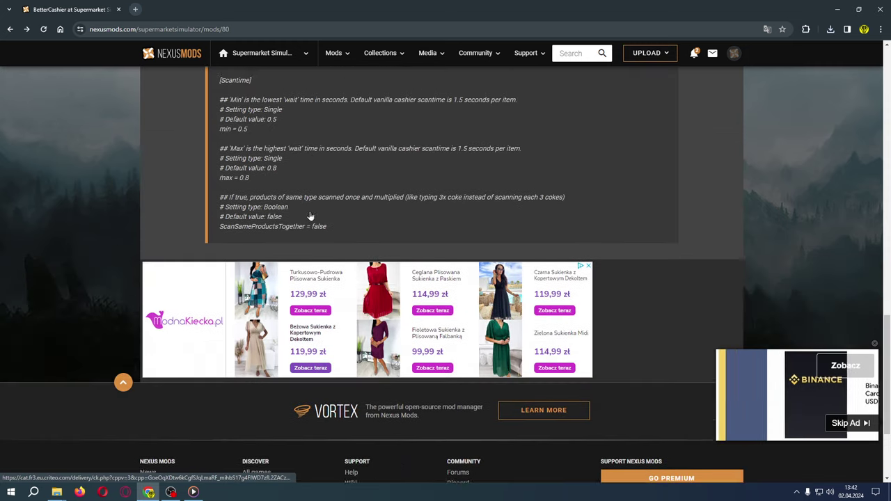
{"action": "scroll", "coordinate": [316, 233], "scroll_direction": "up", "scroll_amount": 1}
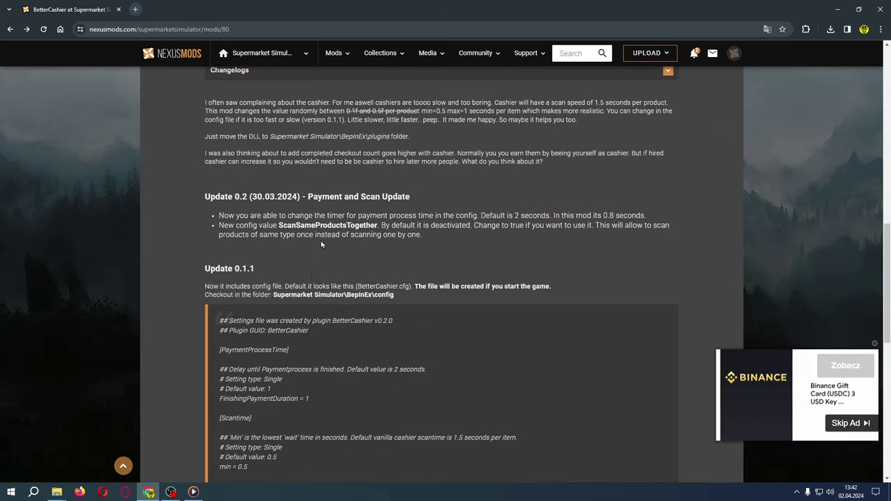
{"action": "double_click", "coordinate": [360, 294]}
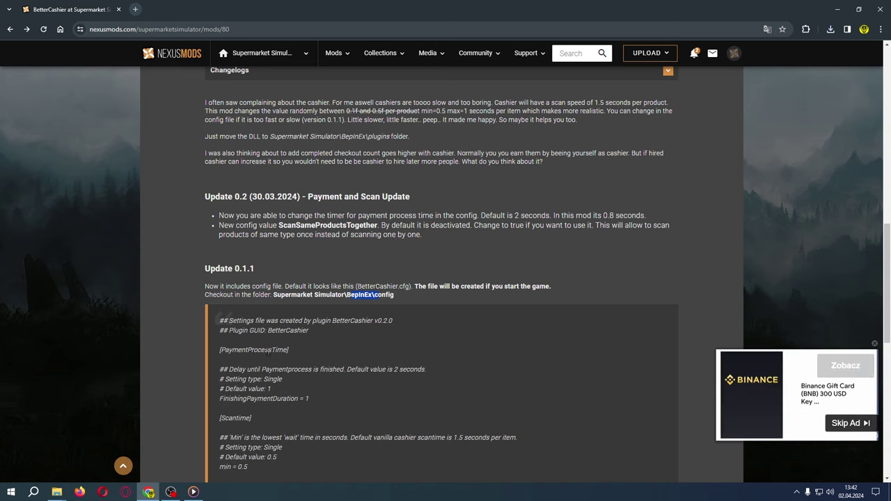
- Switch to File Explorer and bring up both the Pobrane and Supermarket Simulator folder windows
{"action": "mouse_move", "coordinate": [56, 491]}
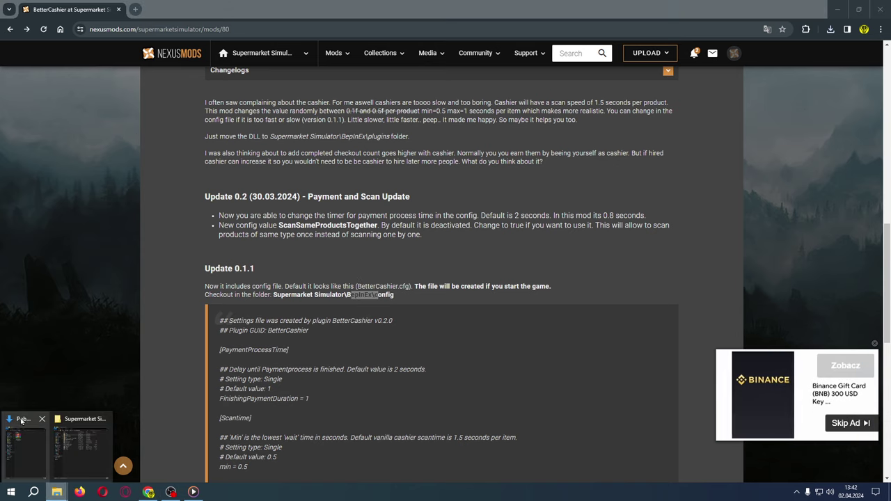
{"action": "left_click", "coordinate": [28, 446]}
{"action": "left_click", "coordinate": [83, 445]}
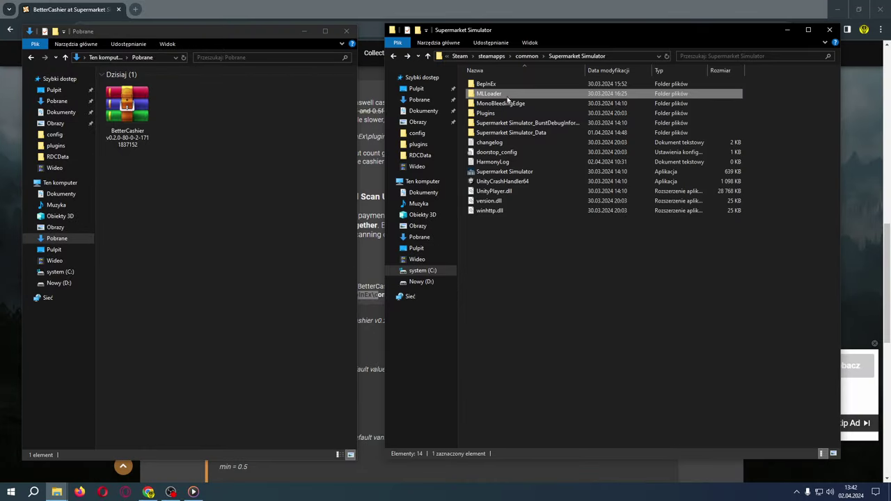
- Open the game's BepInEx folder, extract the BetterCashier v0.2.0 archive in Pobrane into its own folder, and open that folder
{"action": "double_click", "coordinate": [485, 84]}
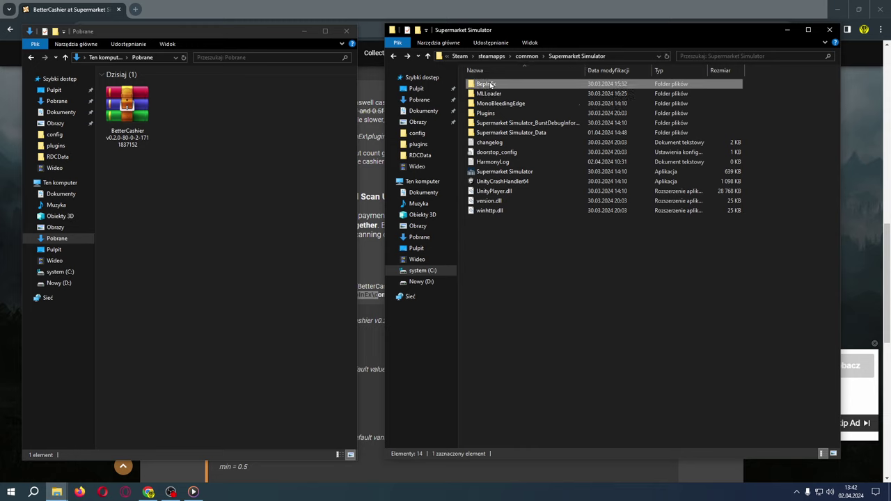
{"action": "left_click", "coordinate": [133, 129]}
{"action": "right_click", "coordinate": [131, 114]}
{"action": "left_click", "coordinate": [167, 171]}
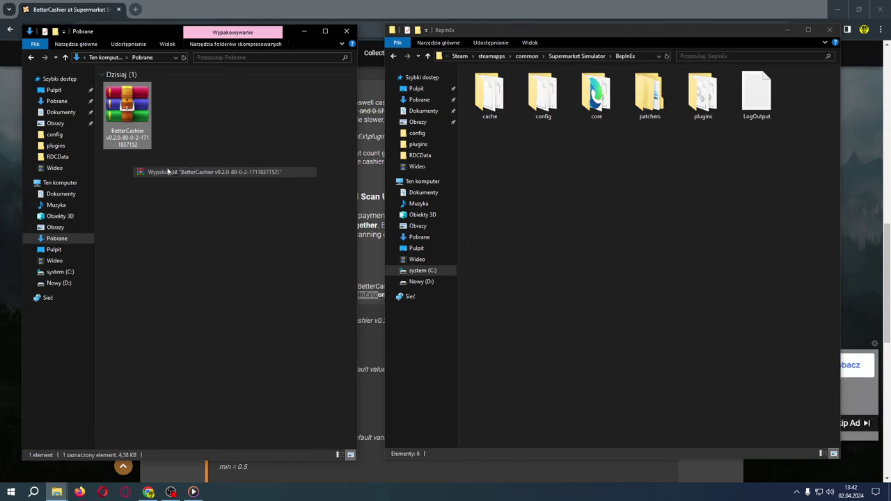
{"action": "left_click", "coordinate": [179, 120]}
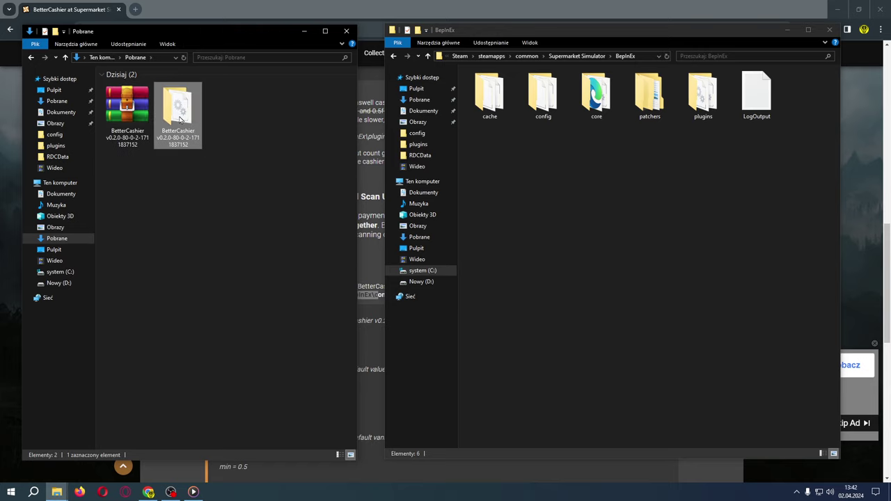
{"action": "double_click", "coordinate": [179, 120]}
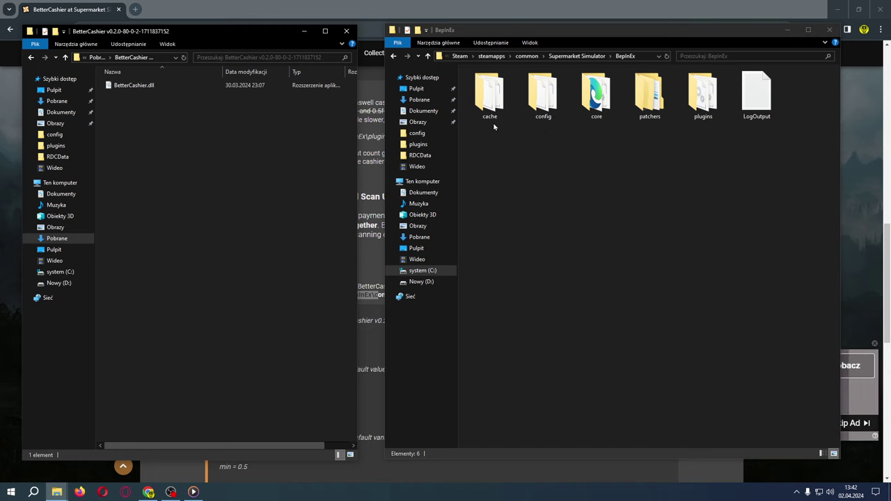
- Open the BepInEx\config folder and review the default BetterCashier.cfg settings on the mod's Nexus Mods page
{"action": "double_click", "coordinate": [544, 105]}
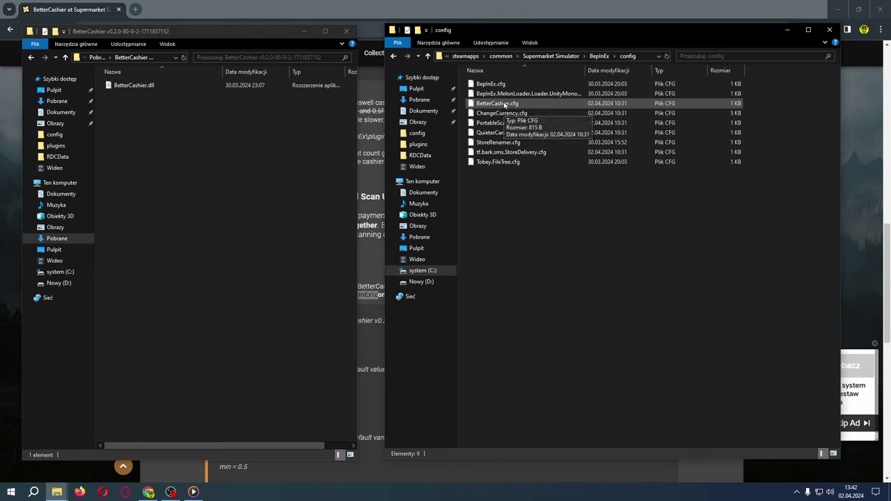
{"action": "left_click", "coordinate": [370, 333]}
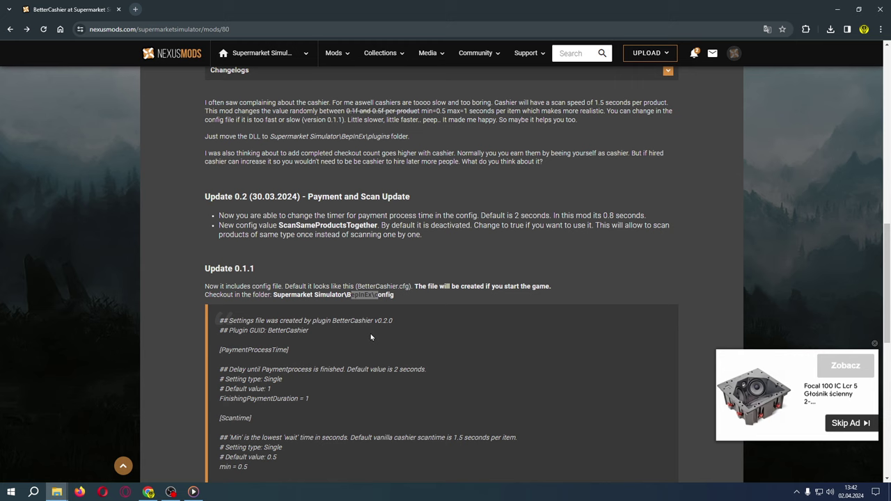
{"action": "scroll", "coordinate": [279, 327], "scroll_direction": "down", "scroll_amount": 2}
{"action": "scroll", "coordinate": [264, 325], "scroll_direction": "down", "scroll_amount": 2}
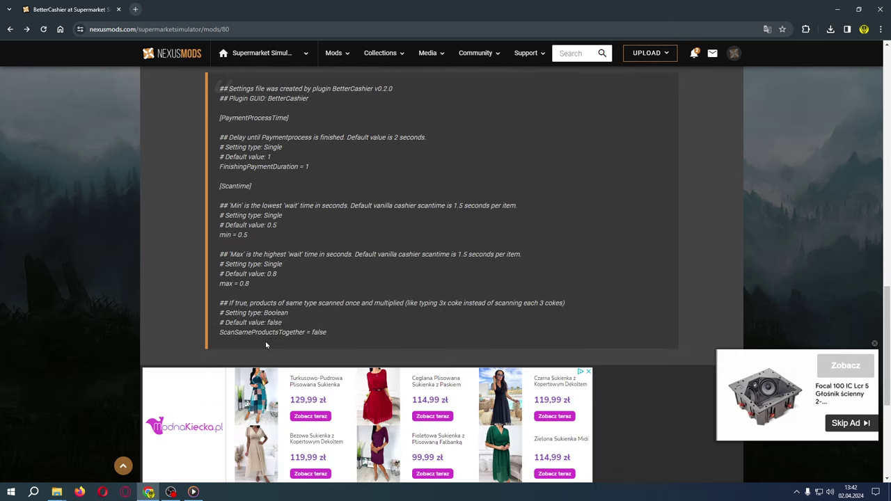
{"action": "scroll", "coordinate": [264, 298], "scroll_direction": "up", "scroll_amount": 2}
- Return to the config folder, open BetterCashier.cfg in Notatnik, and compare its settings with the defaults on the mod page
{"action": "left_click", "coordinate": [57, 492]}
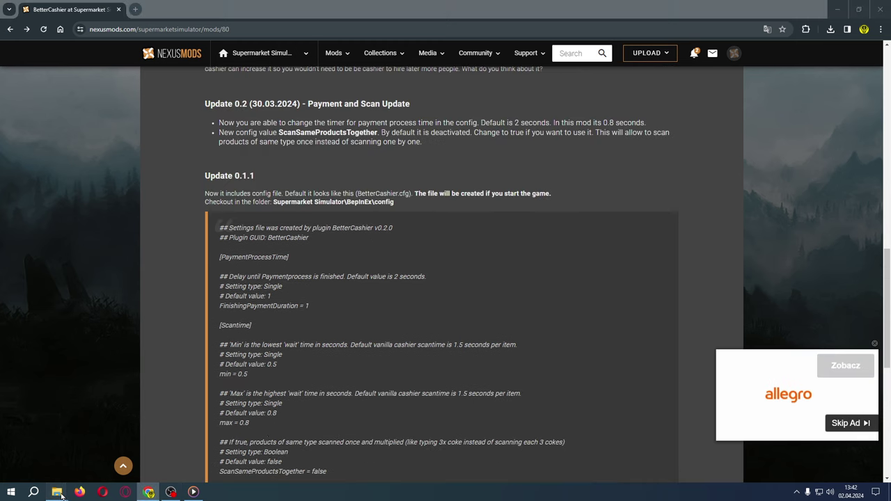
{"action": "left_click", "coordinate": [64, 424]}
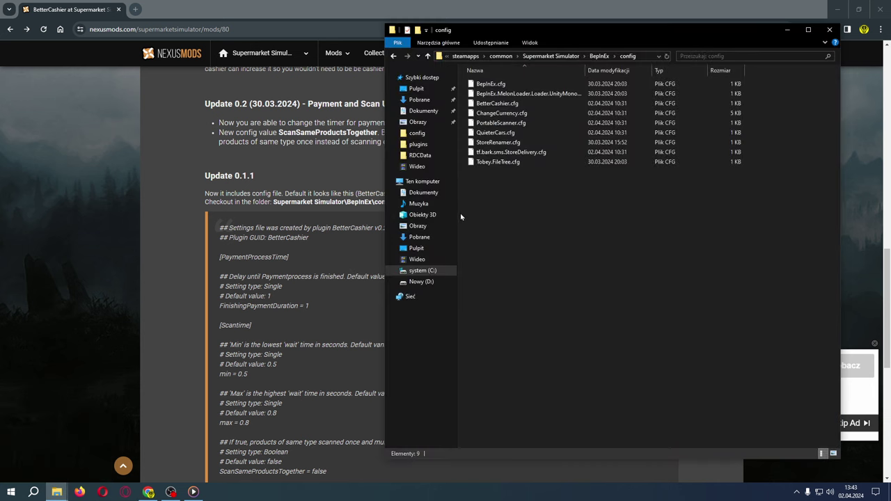
{"action": "double_click", "coordinate": [505, 106]}
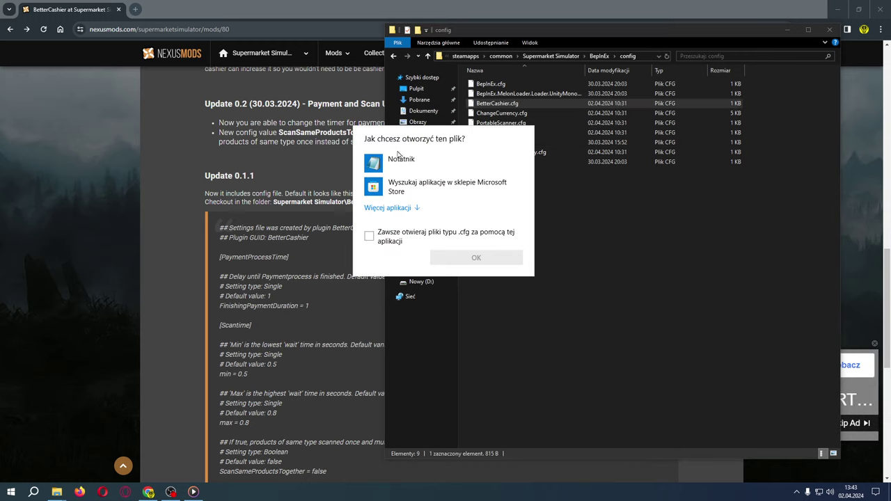
{"action": "left_click", "coordinate": [401, 156]}
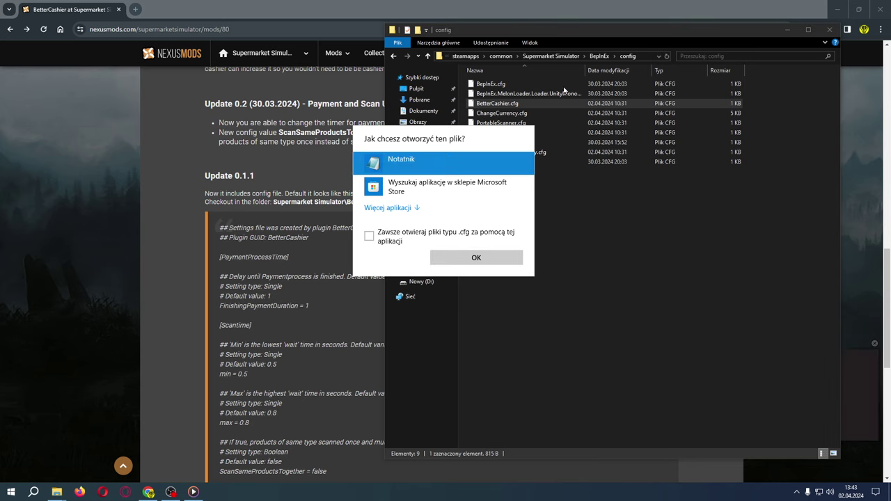
{"action": "left_click", "coordinate": [476, 258]}
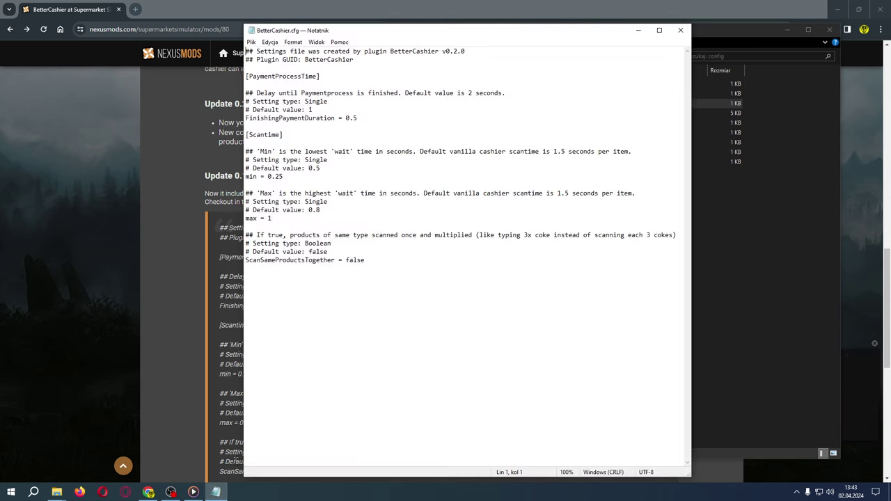
{"action": "left_click", "coordinate": [218, 358]}
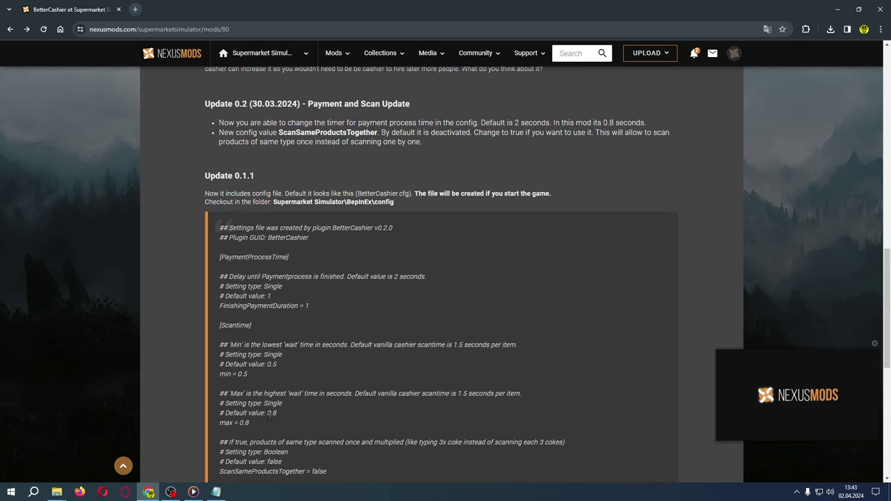
{"action": "left_click", "coordinate": [216, 492]}
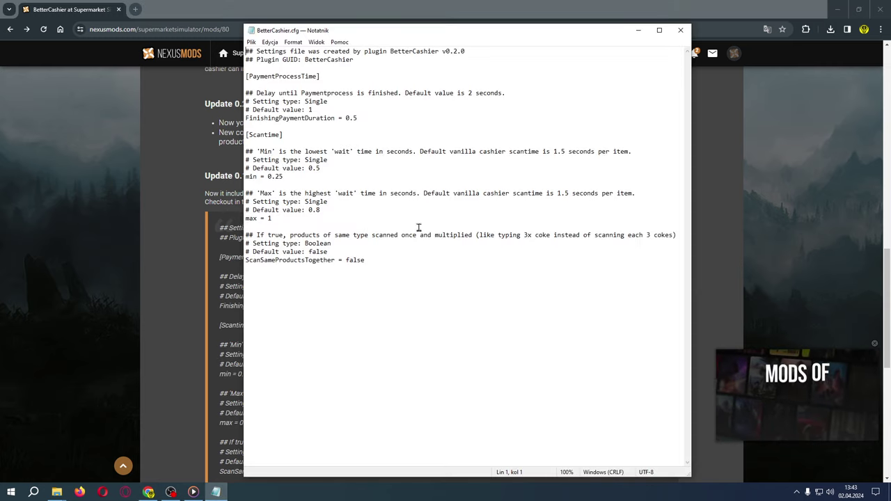
- Demonstrate saving BetterCashier.cfg under its own name with the file type set to Wszystkie pliki, and cancel the save
{"action": "left_click", "coordinate": [251, 42]}
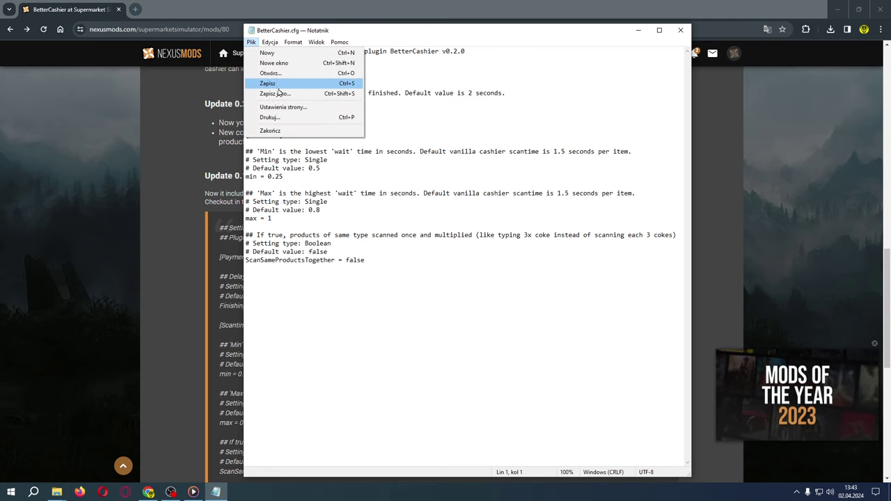
{"action": "left_click", "coordinate": [282, 92]}
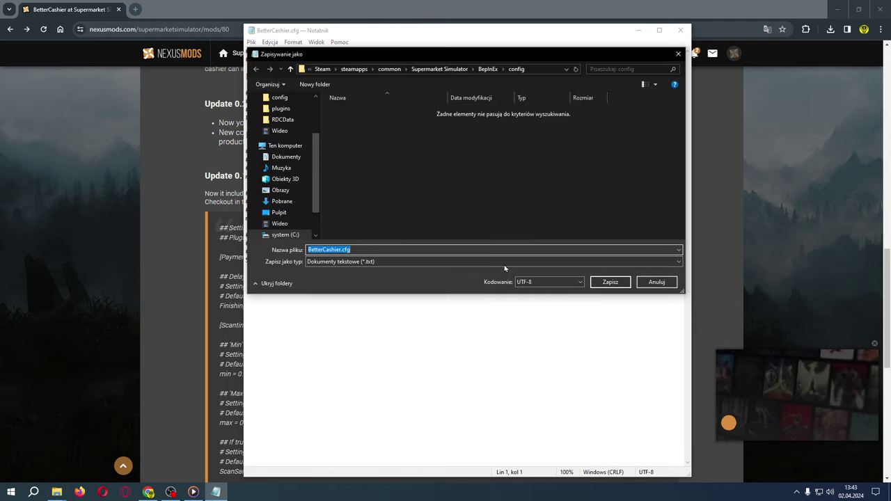
{"action": "left_click", "coordinate": [374, 262]}
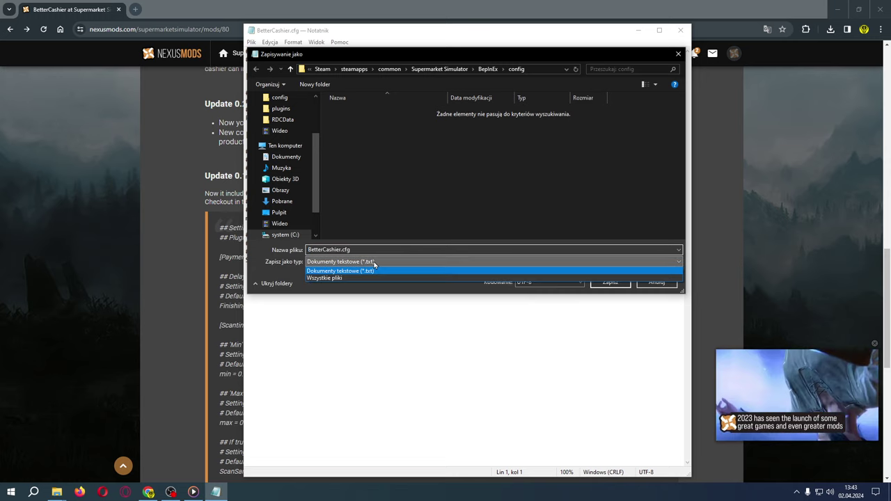
{"action": "left_click", "coordinate": [340, 277]}
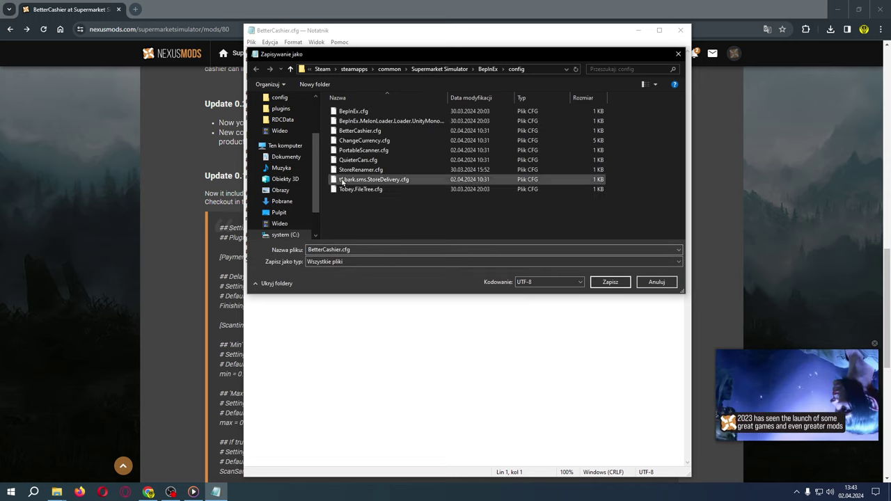
{"action": "left_click", "coordinate": [656, 281]}
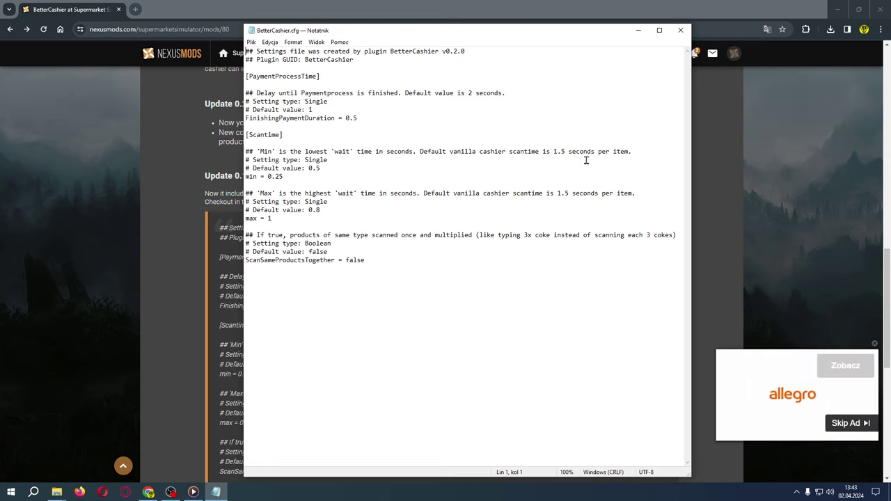
- Point out the default and current min scan time values in BetterCashier.cfg and close the file
{"action": "left_click", "coordinate": [326, 167]}
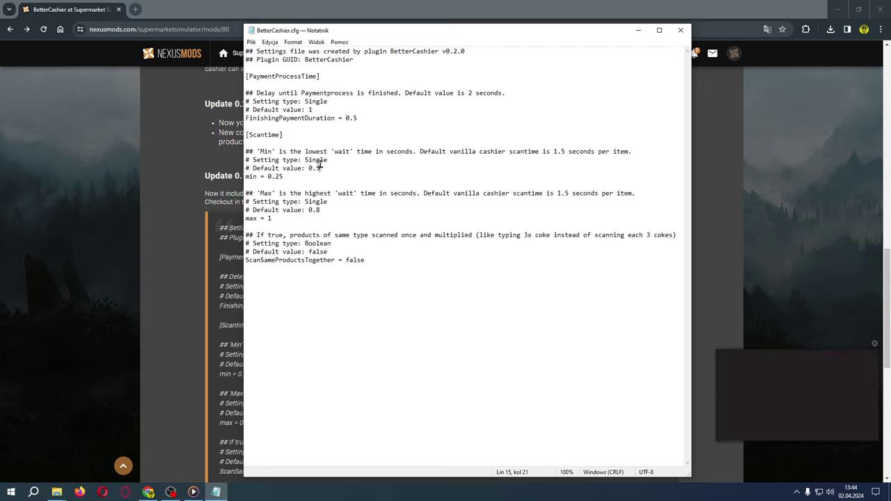
{"action": "left_click", "coordinate": [295, 176]}
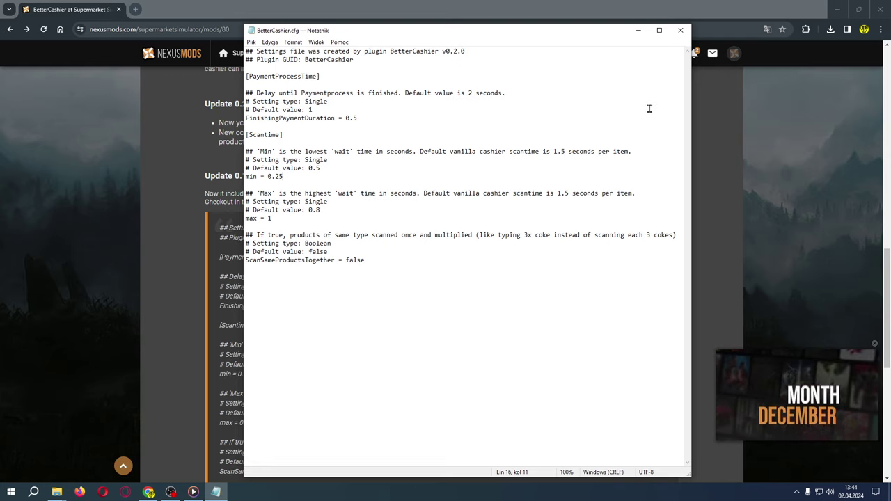
{"action": "left_click", "coordinate": [681, 31]}
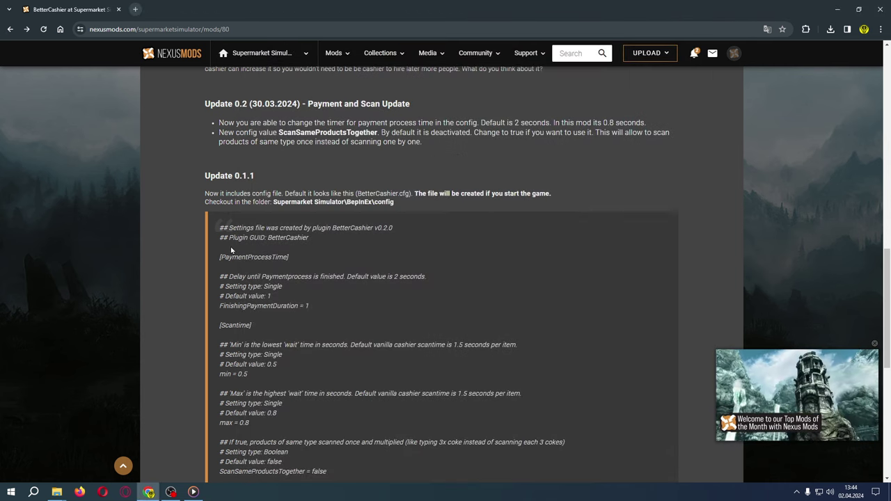
- Go back from the BetterCashier page to this week's new mods, look through the listed mods, and open page 2
{"action": "scroll", "coordinate": [221, 224], "scroll_direction": "down", "scroll_amount": 1}
{"action": "scroll", "coordinate": [284, 283], "scroll_direction": "up", "scroll_amount": 2}
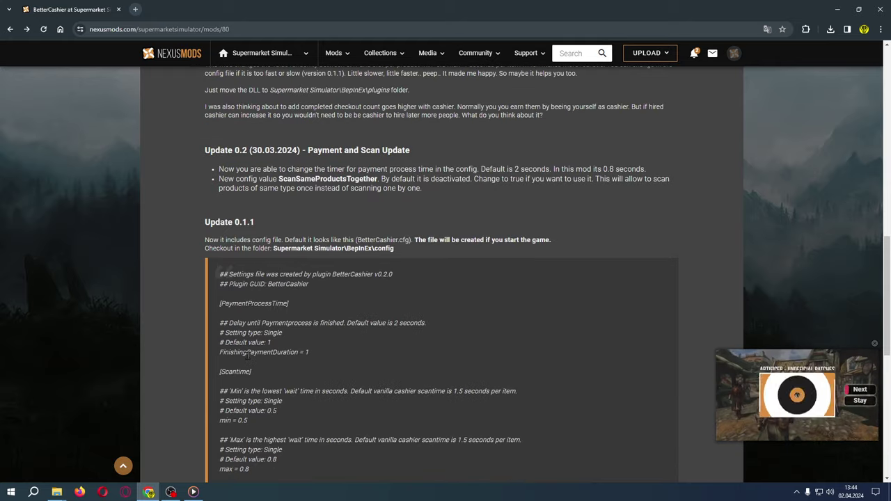
{"action": "left_click", "coordinate": [9, 29]}
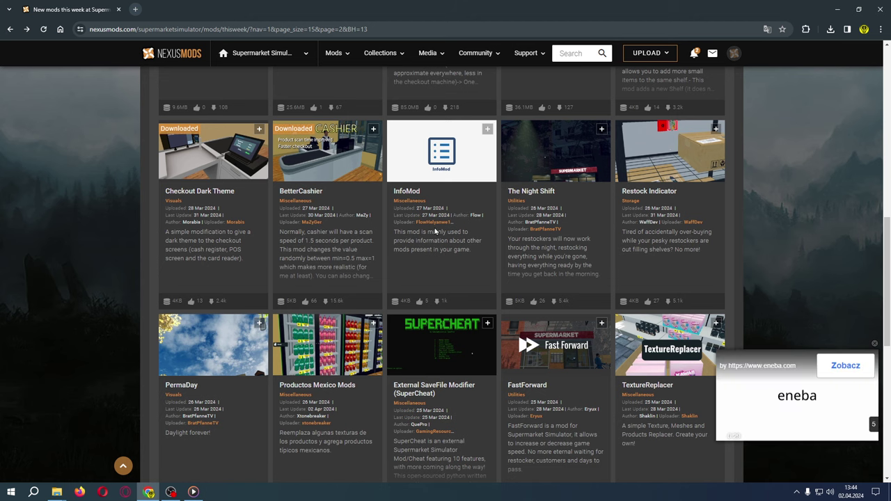
{"action": "scroll", "coordinate": [626, 161], "scroll_direction": "down", "scroll_amount": 1}
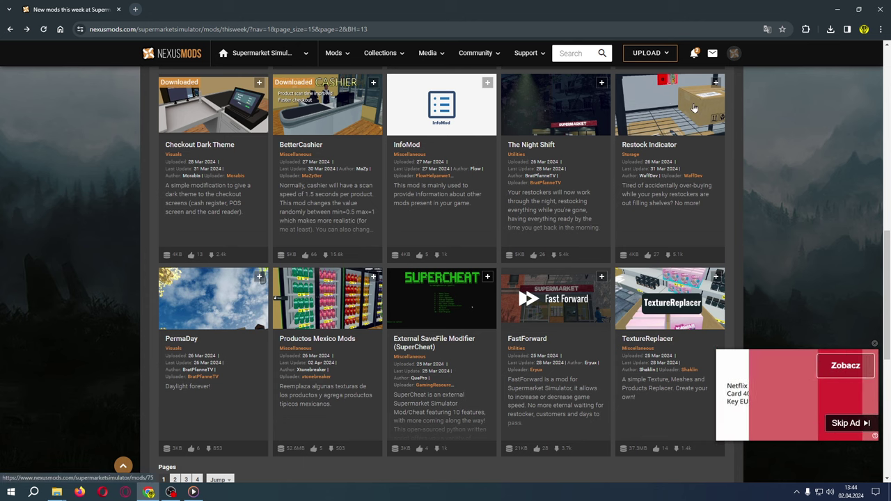
{"action": "scroll", "coordinate": [367, 263], "scroll_direction": "down", "scroll_amount": 2}
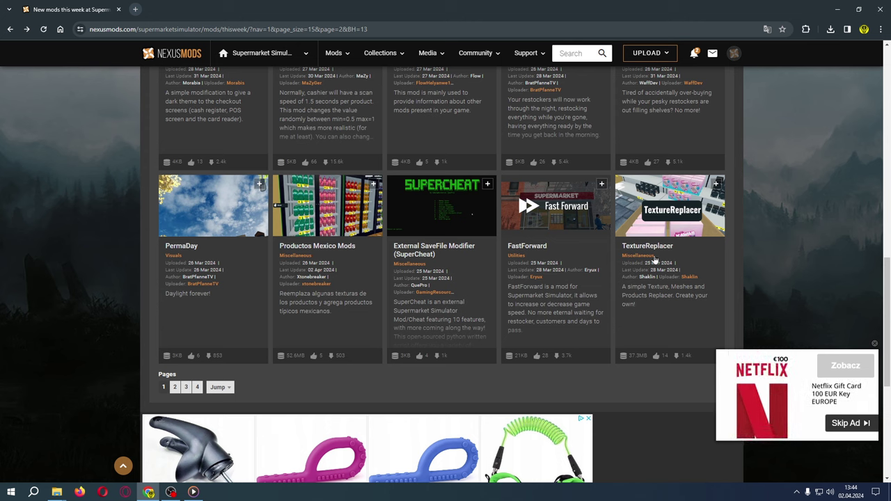
{"action": "scroll", "coordinate": [492, 274], "scroll_direction": "down", "scroll_amount": 1}
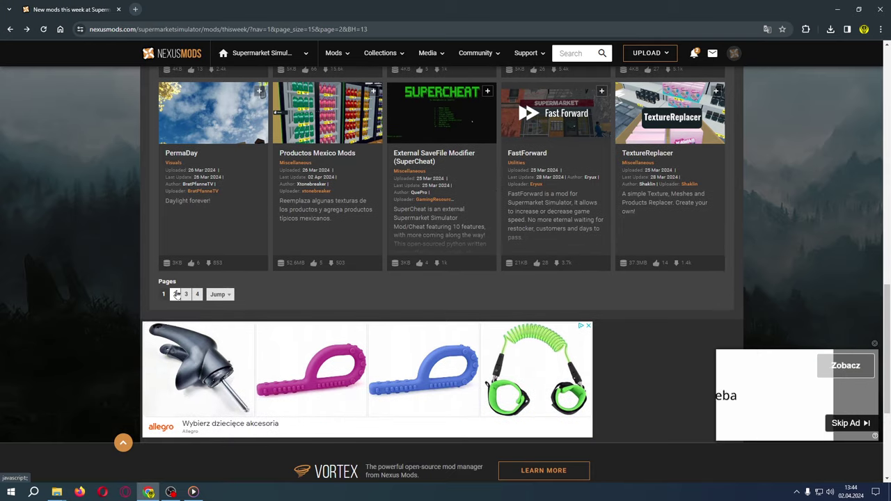
{"action": "left_click", "coordinate": [177, 294]}
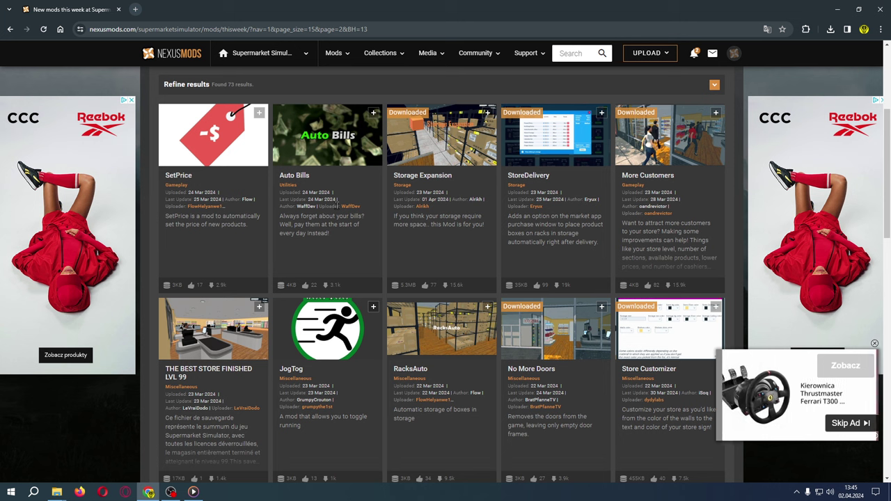
- Open the Storage Expansion mod, highlight the MLLoader\Mods path in its installation instructions, and return to the mod list
{"action": "left_click", "coordinate": [420, 179]}
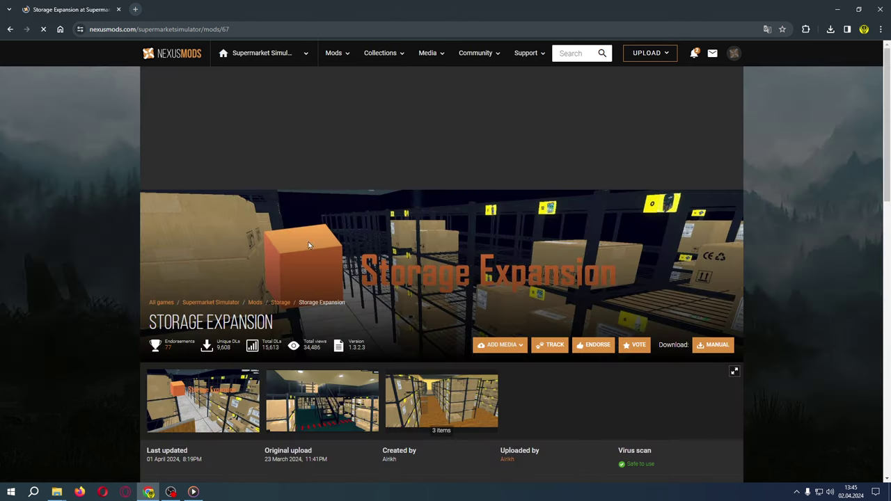
{"action": "scroll", "coordinate": [313, 275], "scroll_direction": "down", "scroll_amount": 6}
{"action": "scroll", "coordinate": [315, 280], "scroll_direction": "down", "scroll_amount": 3}
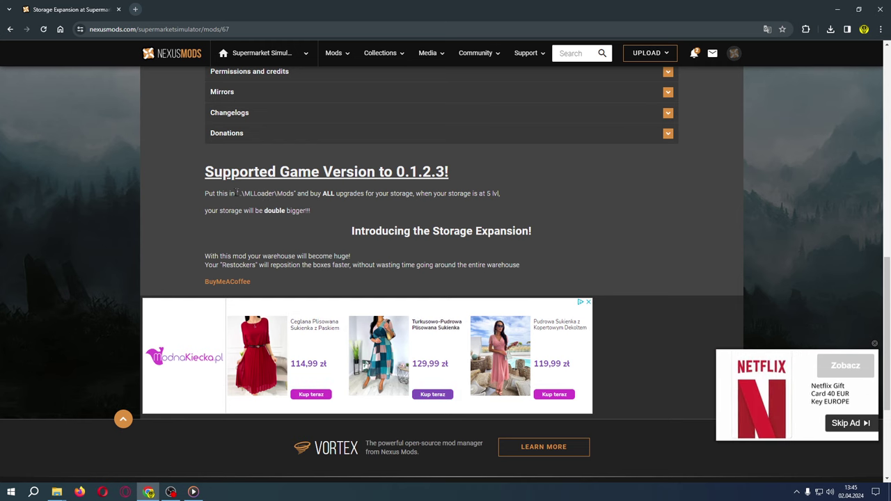
{"action": "left_click_drag", "start_coordinate": [243, 193], "coordinate": [295, 193]}
{"action": "scroll", "coordinate": [424, 222], "scroll_direction": "up", "scroll_amount": 3}
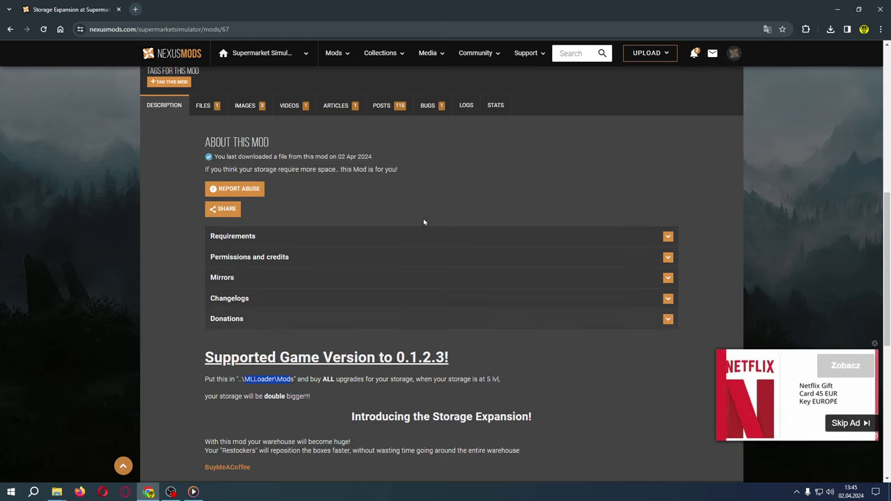
{"action": "scroll", "coordinate": [423, 222], "scroll_direction": "up", "scroll_amount": 3}
{"action": "left_click", "coordinate": [10, 29]}
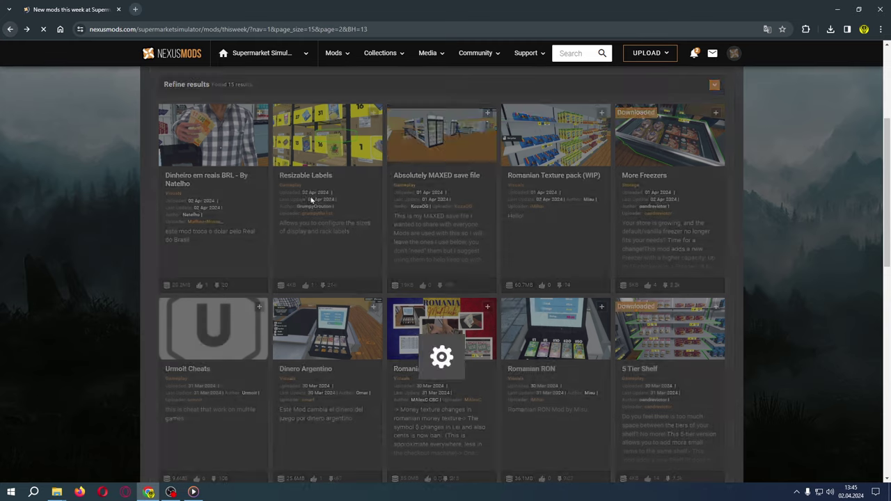
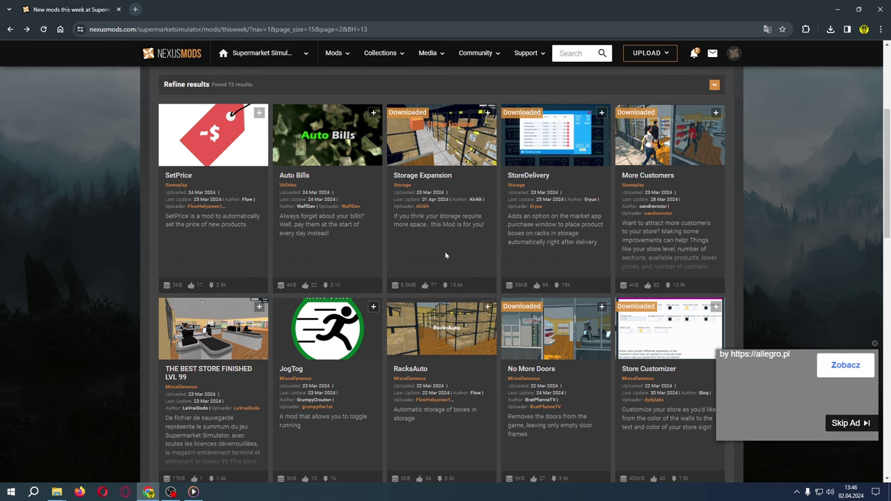
- Look over the mod list, switch to File Explorer's config window, and open the BepInEx\plugins folder to view the installed mods
{"action": "scroll", "coordinate": [445, 255], "scroll_direction": "down", "scroll_amount": 1}
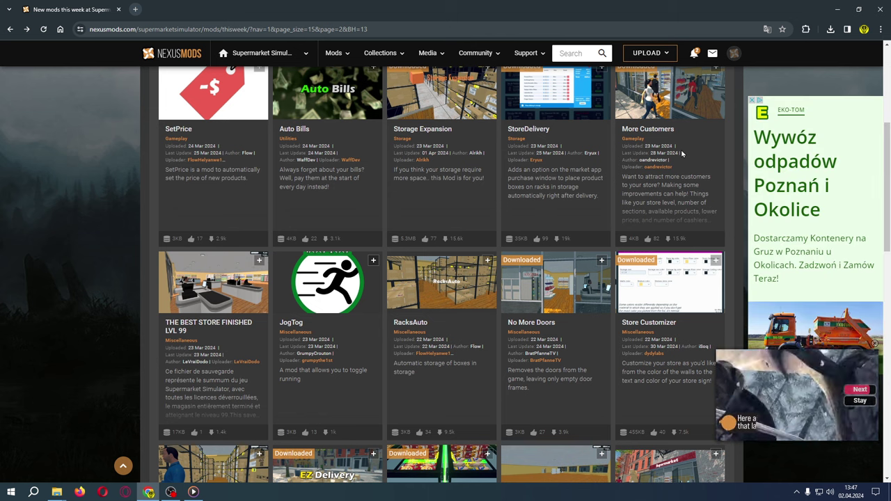
{"action": "left_click", "coordinate": [55, 492]}
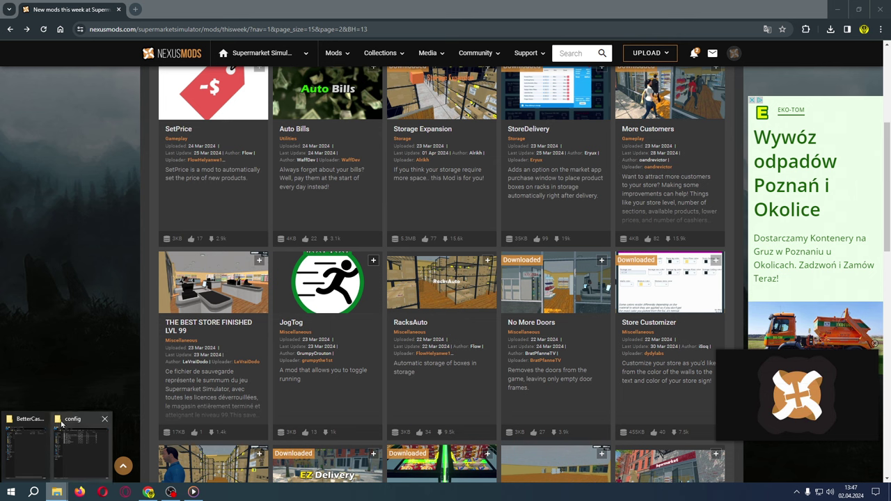
{"action": "left_click", "coordinate": [80, 430]}
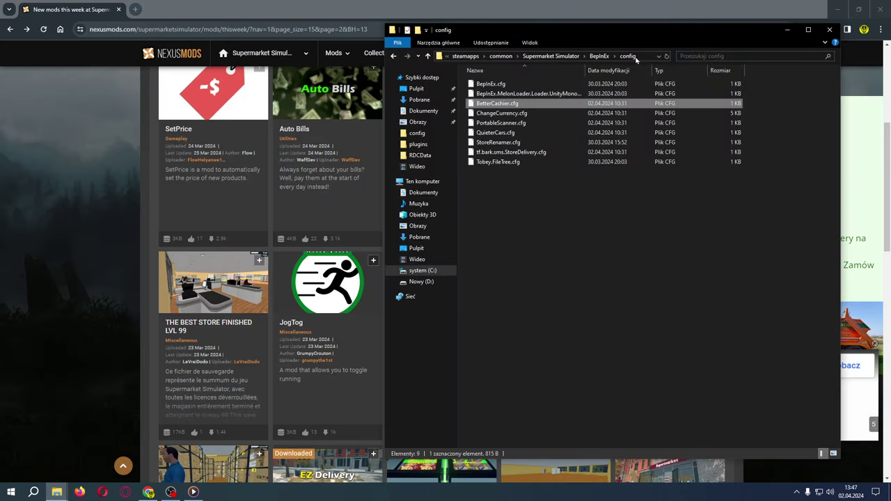
{"action": "left_click", "coordinate": [596, 58]}
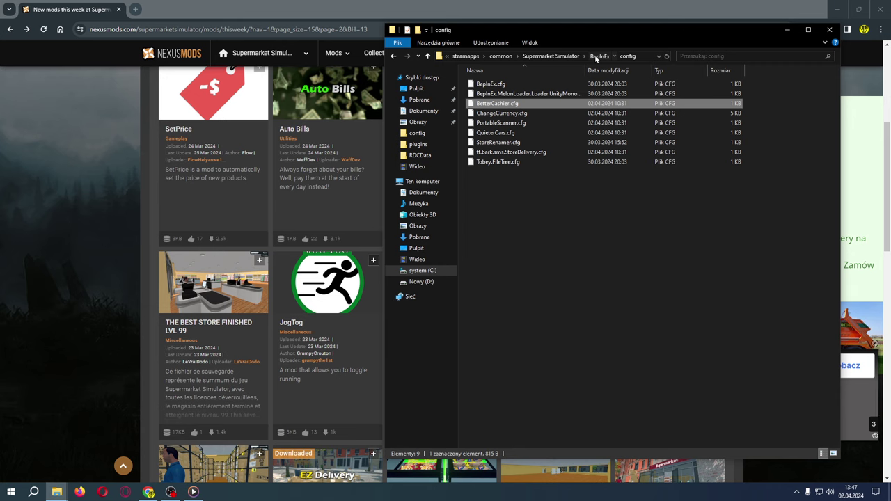
{"action": "double_click", "coordinate": [702, 99]}
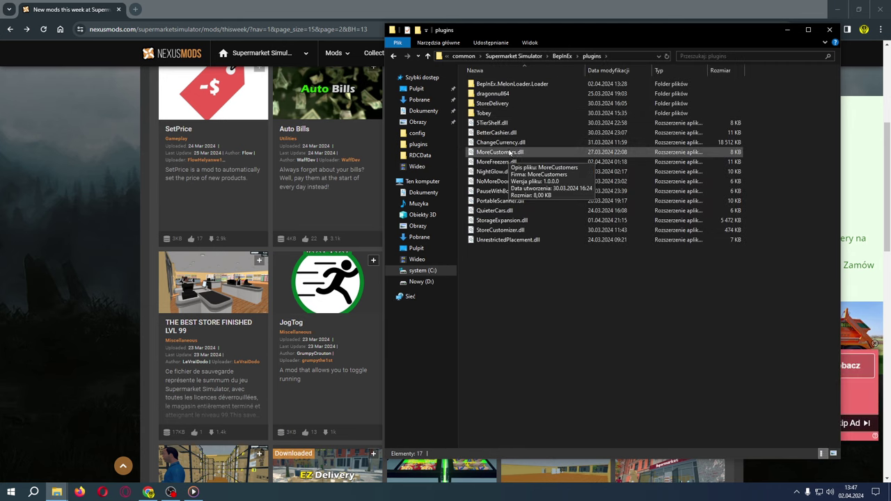
- Delete MoreCustomers.dll from the BepInEx plugins folder
{"action": "right_click", "coordinate": [513, 155]}
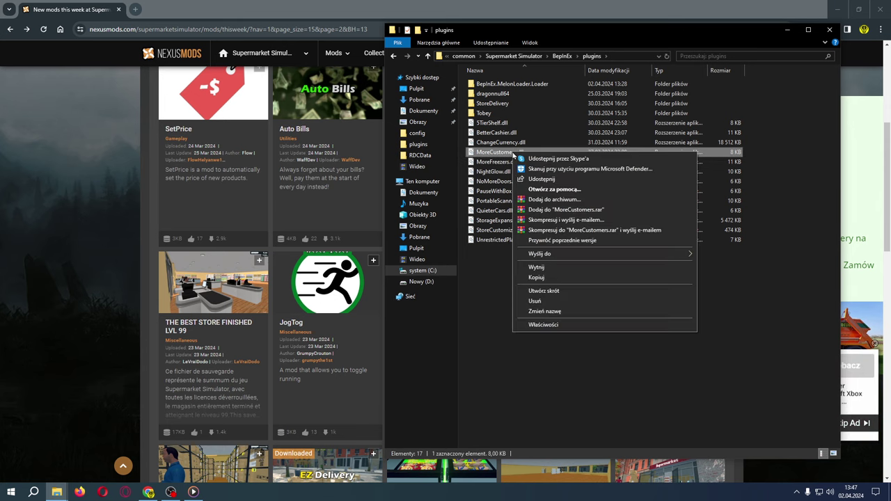
{"action": "left_click", "coordinate": [549, 303]}
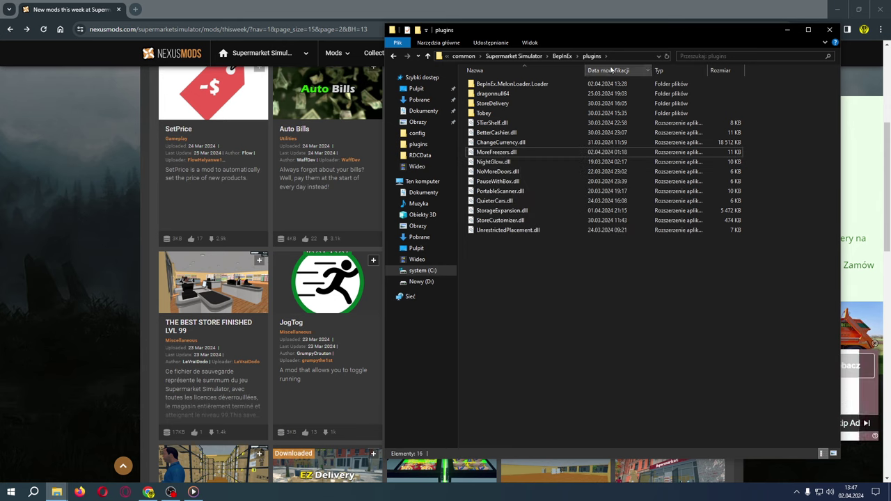
- Look through the Mods folder inside MLLoader, and return to the Supermarket Simulator game folder
{"action": "left_click", "coordinate": [562, 56]}
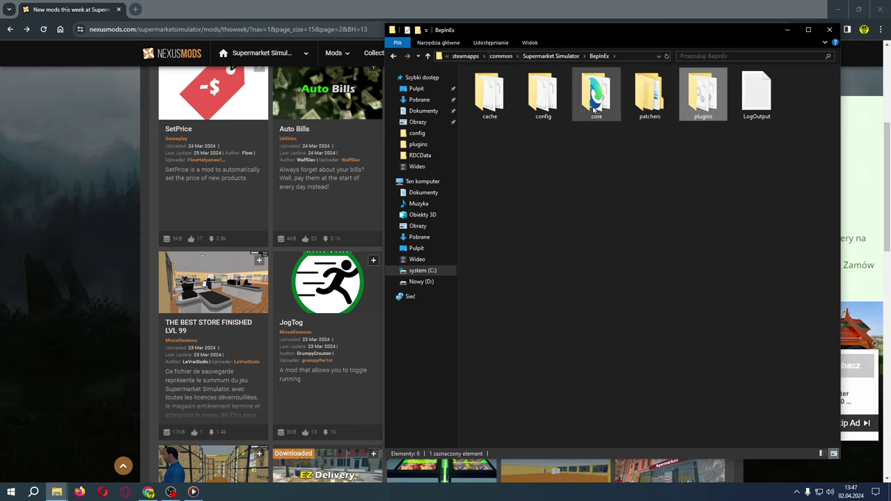
{"action": "left_click", "coordinate": [566, 57]}
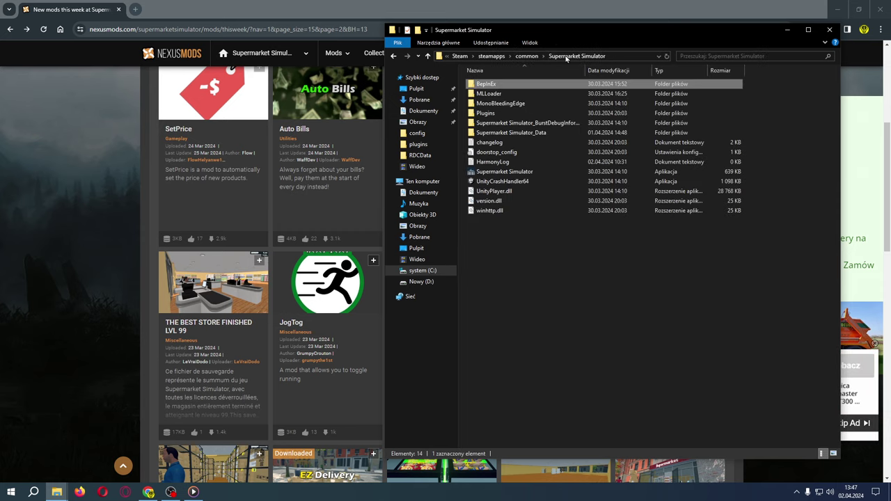
{"action": "double_click", "coordinate": [487, 93]}
{"action": "double_click", "coordinate": [487, 103]}
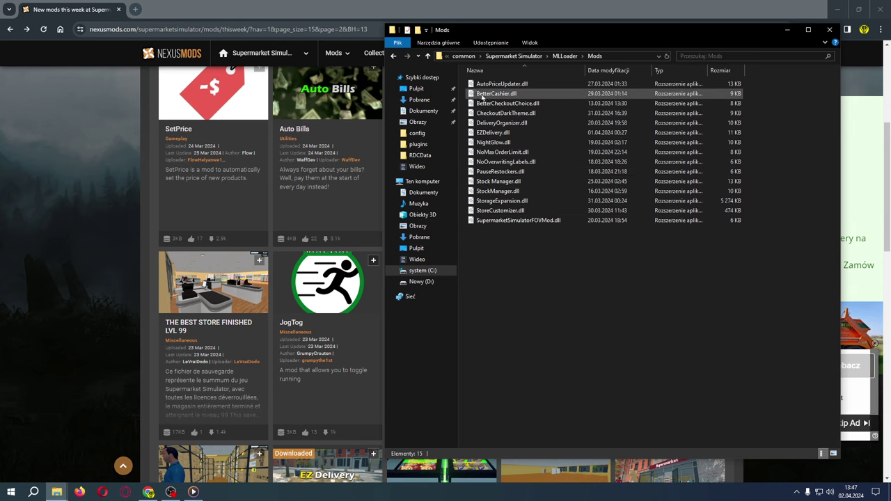
{"action": "left_click", "coordinate": [394, 57]}
{"action": "left_click", "coordinate": [394, 56]}
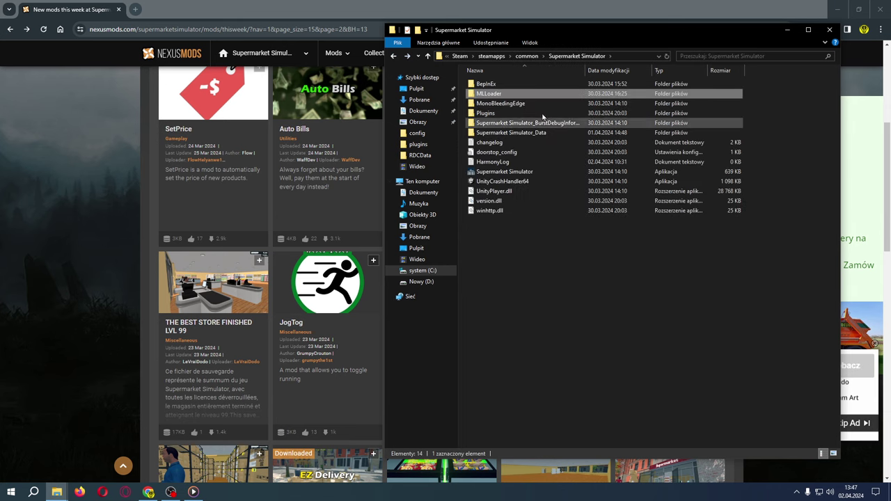
- Switch to Chrome and open the No More Doors mod page to read its description and installation instructions
{"action": "key", "text": "alt+Tab"}
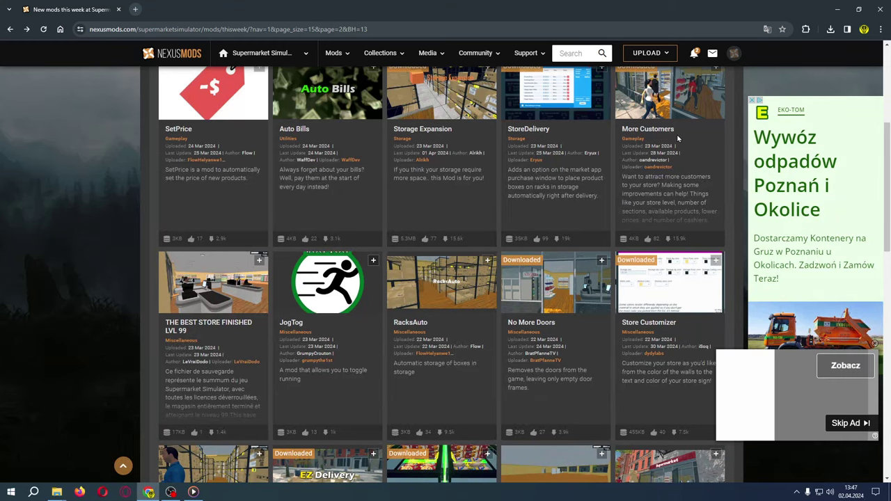
{"action": "scroll", "coordinate": [598, 225], "scroll_direction": "up", "scroll_amount": 1}
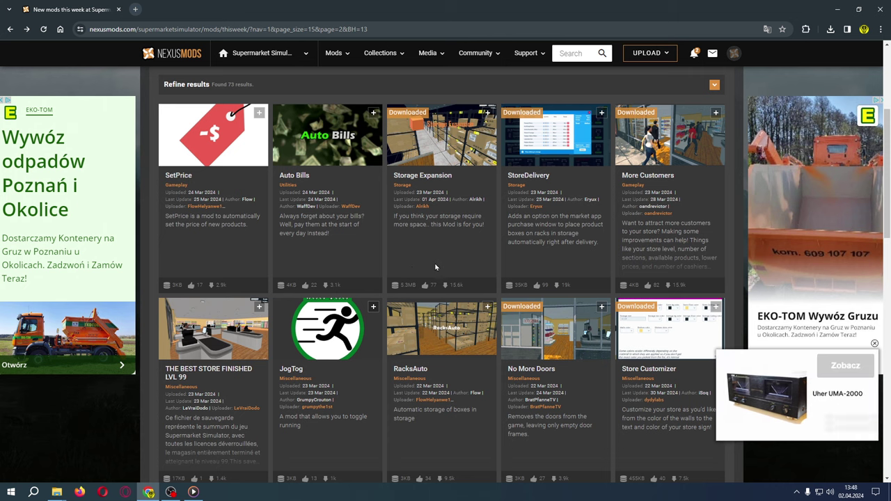
{"action": "scroll", "coordinate": [372, 264], "scroll_direction": "down", "scroll_amount": 1}
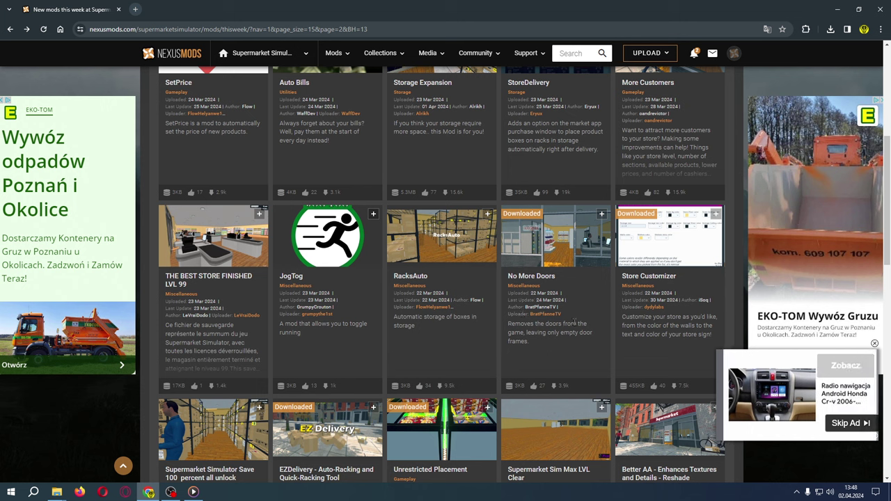
{"action": "left_click", "coordinate": [548, 276]}
{"action": "scroll", "coordinate": [416, 292], "scroll_direction": "down", "scroll_amount": 5}
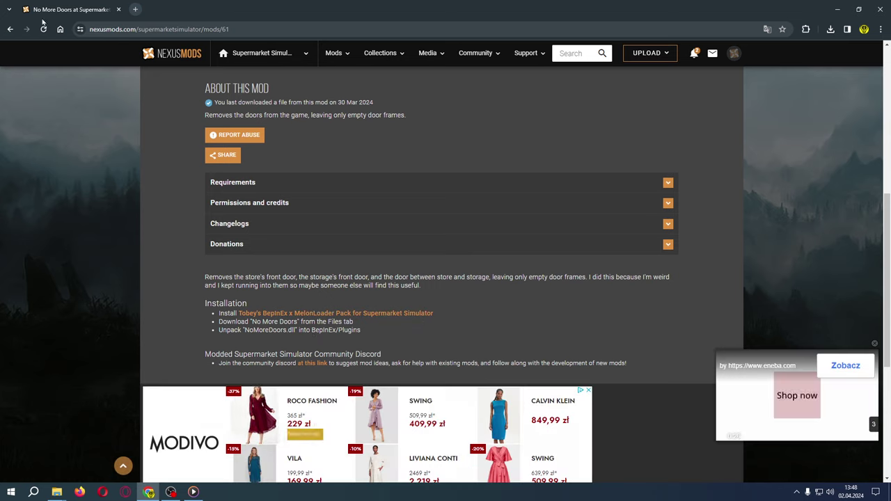
- Return to the weekly mod list, open the Store Customizer page, and view its first screenshot enlarged
{"action": "left_click", "coordinate": [10, 29]}
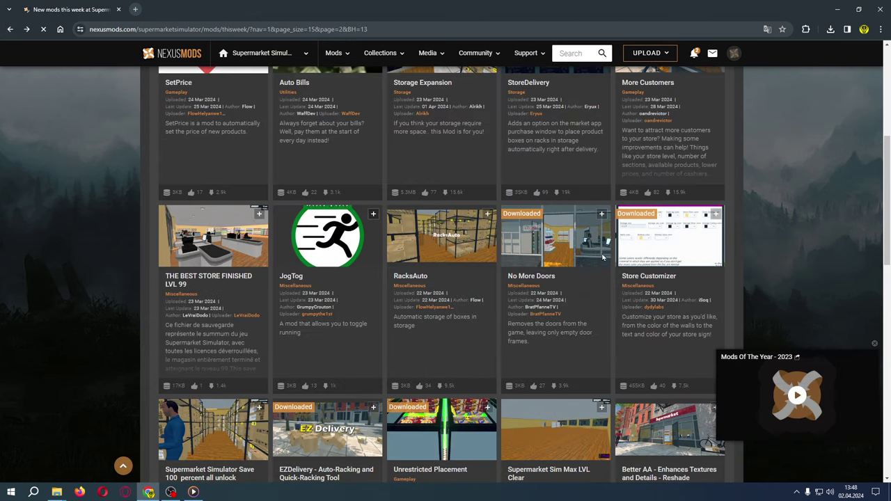
{"action": "scroll", "coordinate": [599, 278], "scroll_direction": "down", "scroll_amount": 1}
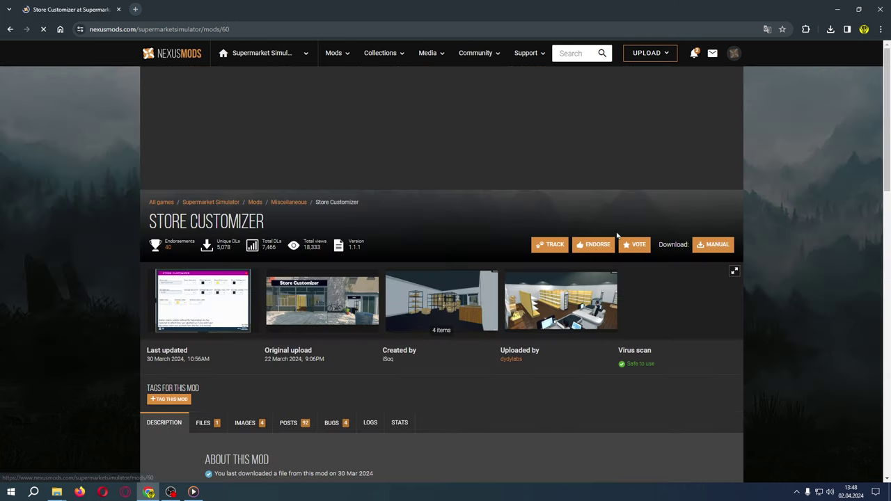
{"action": "left_click", "coordinate": [180, 318]}
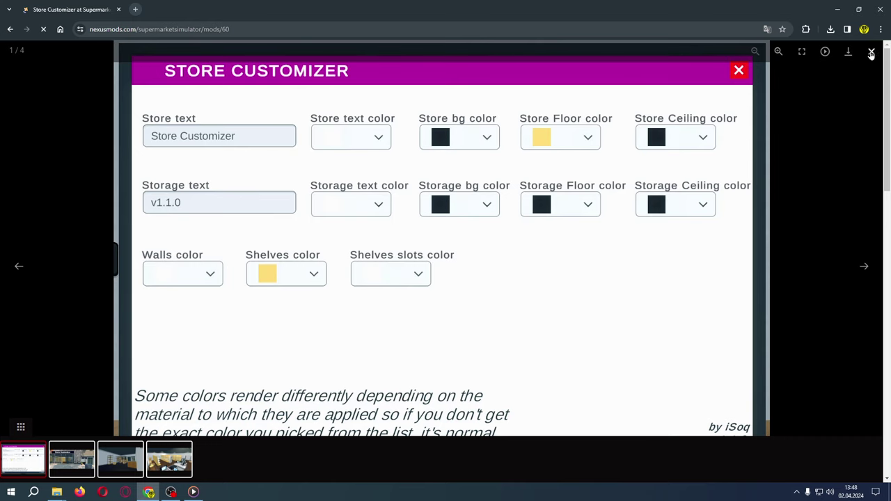
{"action": "left_click", "coordinate": [871, 51]}
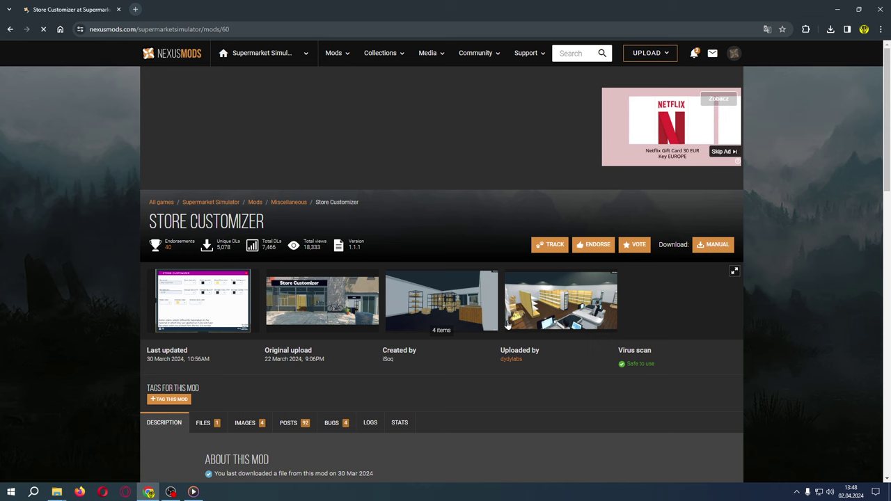
- Read the Store Customizer feature list, installation instructions and manual colour editing notes
{"action": "scroll", "coordinate": [523, 328], "scroll_direction": "down", "scroll_amount": 2}
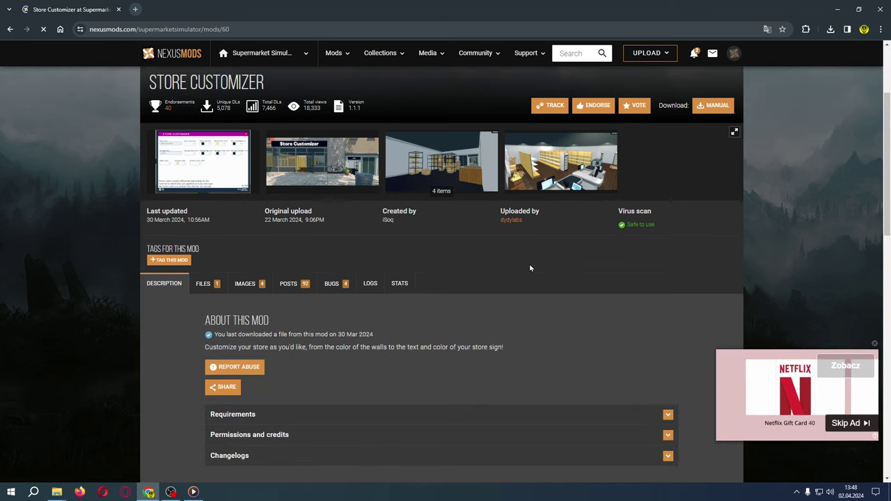
{"action": "scroll", "coordinate": [559, 295], "scroll_direction": "down", "scroll_amount": 2}
{"action": "scroll", "coordinate": [561, 299], "scroll_direction": "down", "scroll_amount": 1}
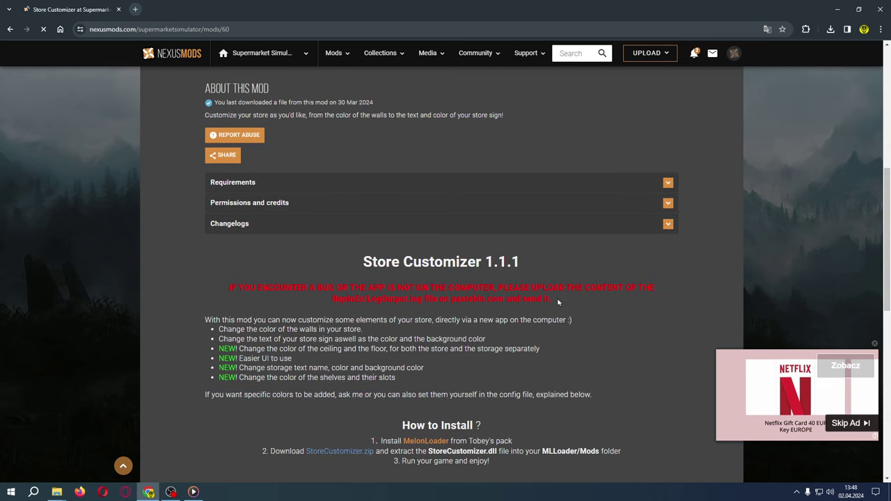
{"action": "scroll", "coordinate": [557, 302], "scroll_direction": "down", "scroll_amount": 1}
{"action": "scroll", "coordinate": [553, 305], "scroll_direction": "down", "scroll_amount": 1}
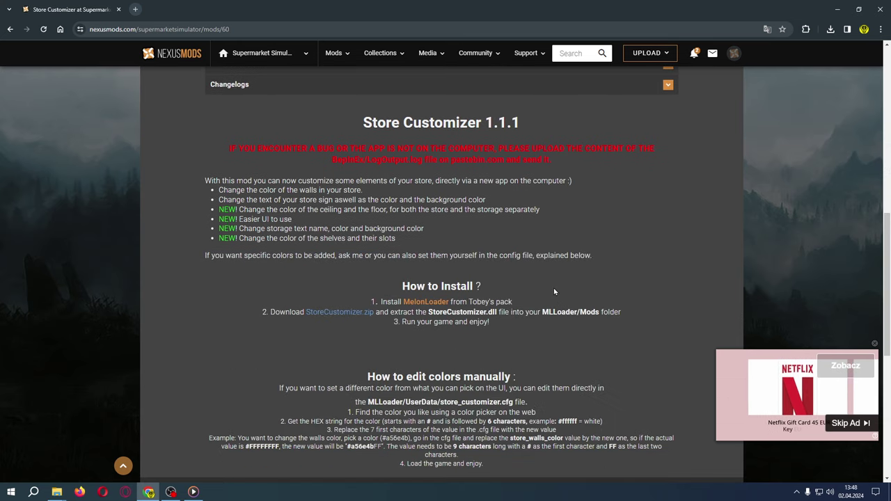
{"action": "scroll", "coordinate": [553, 291], "scroll_direction": "down", "scroll_amount": 1}
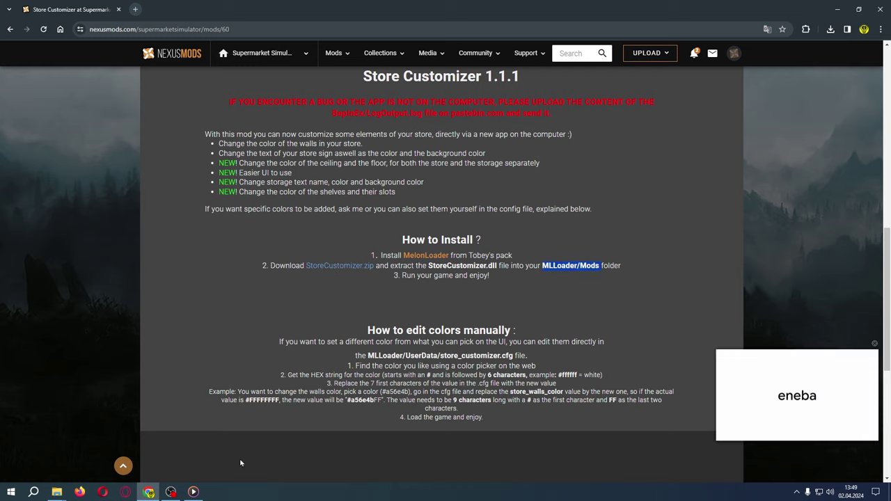
- Locate StoreCustomizer.dll in the game's MLLoader/Mods folder in File Explorer, and return to Chrome
{"action": "left_click", "coordinate": [57, 492]}
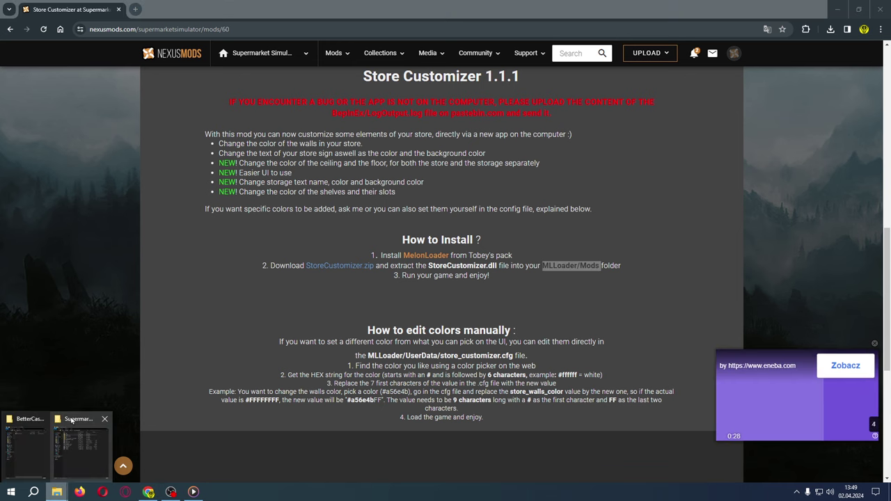
{"action": "left_click", "coordinate": [82, 446]}
{"action": "double_click", "coordinate": [496, 97]}
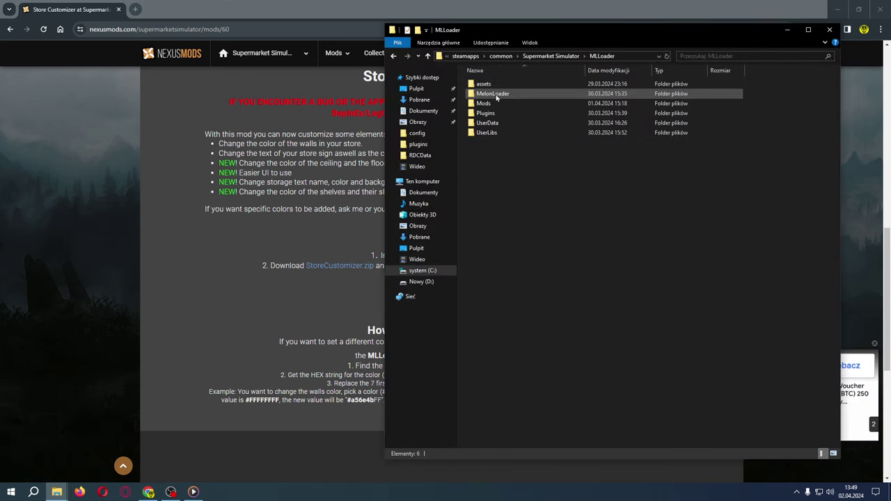
{"action": "double_click", "coordinate": [487, 103]}
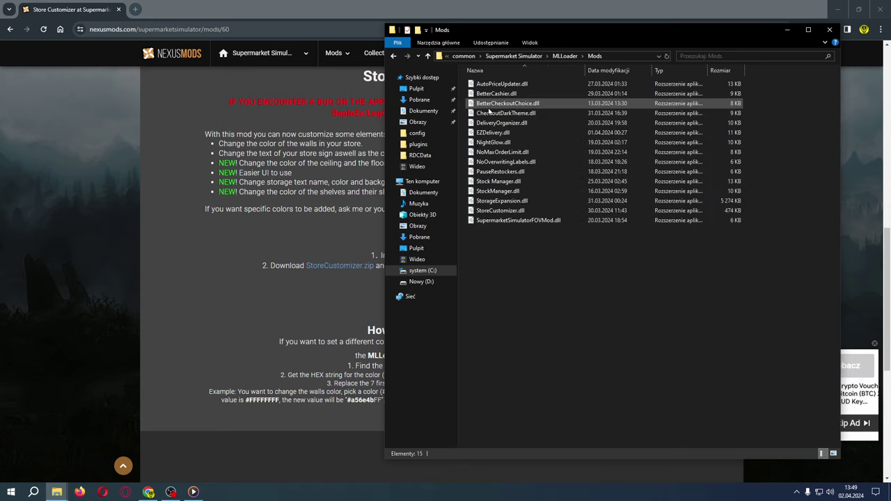
{"action": "left_click", "coordinate": [517, 213]}
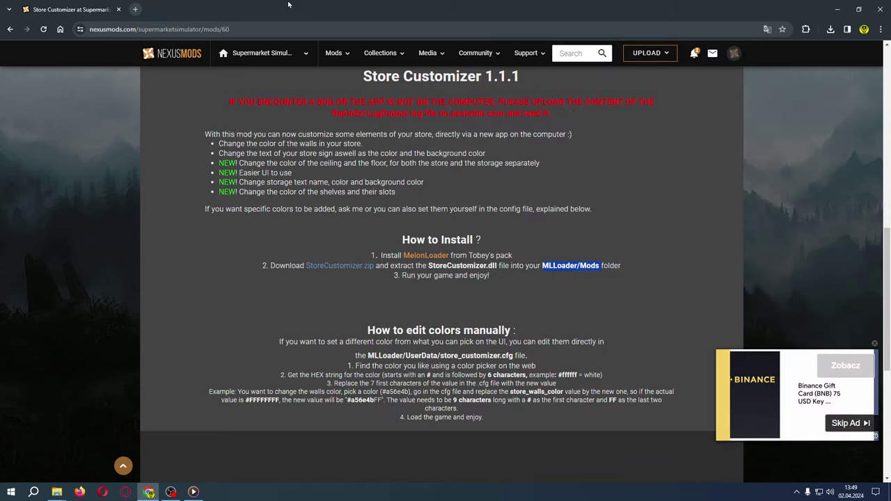
{"action": "left_click", "coordinate": [291, 5]}
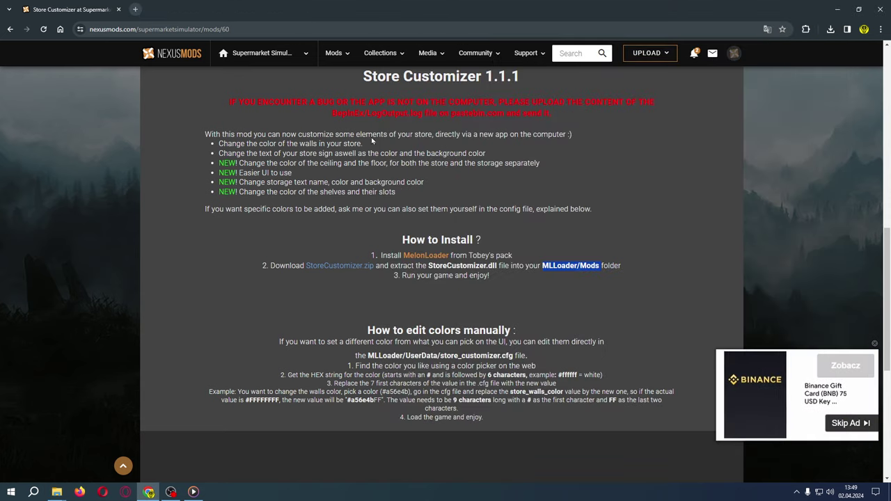
- Return to the weekly mod list, open the EZDelivery mod page, and view its first image enlarged
{"action": "left_click", "coordinate": [11, 29]}
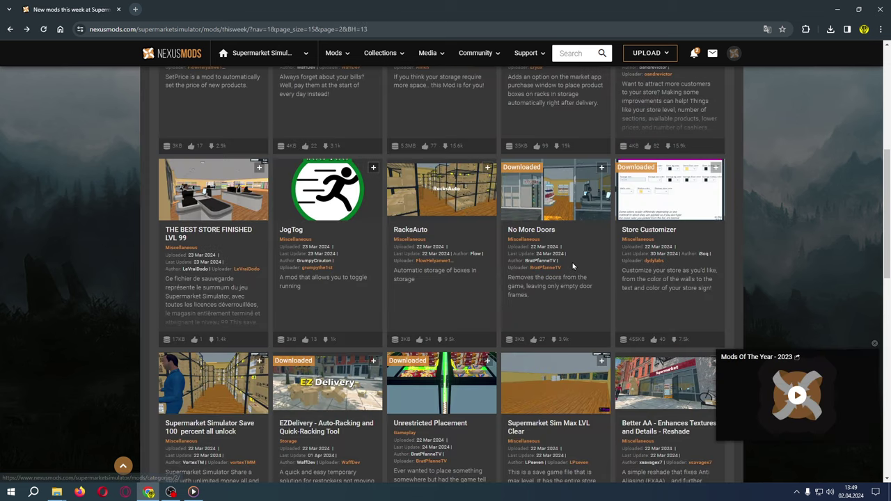
{"action": "scroll", "coordinate": [543, 306], "scroll_direction": "down", "scroll_amount": 2}
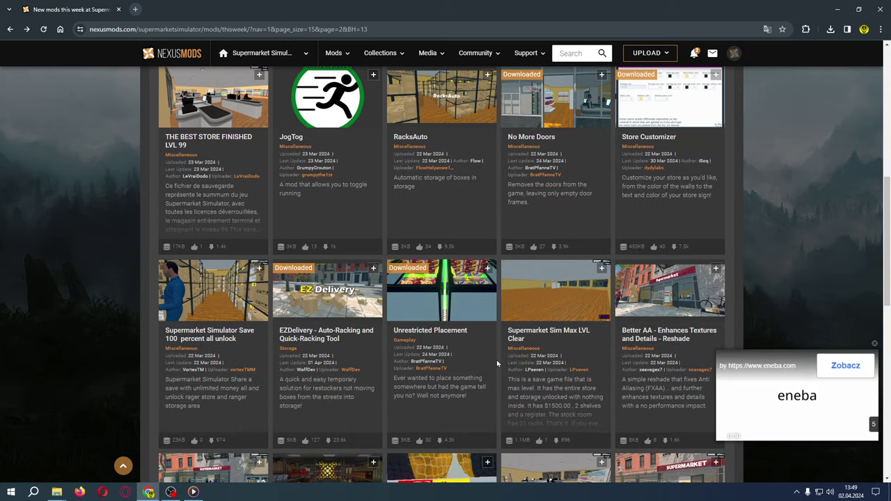
{"action": "scroll", "coordinate": [484, 358], "scroll_direction": "down", "scroll_amount": 1}
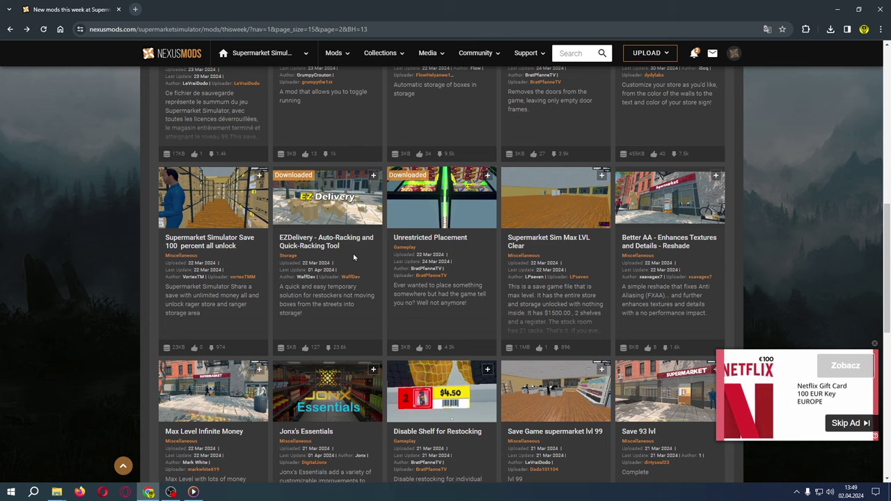
{"action": "left_click", "coordinate": [339, 201]}
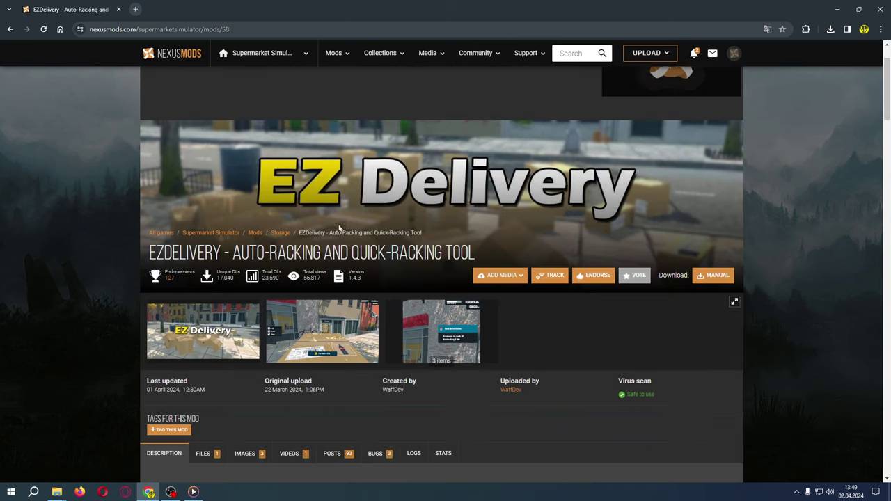
{"action": "scroll", "coordinate": [238, 338], "scroll_direction": "down", "scroll_amount": 1}
{"action": "left_click", "coordinate": [204, 317]}
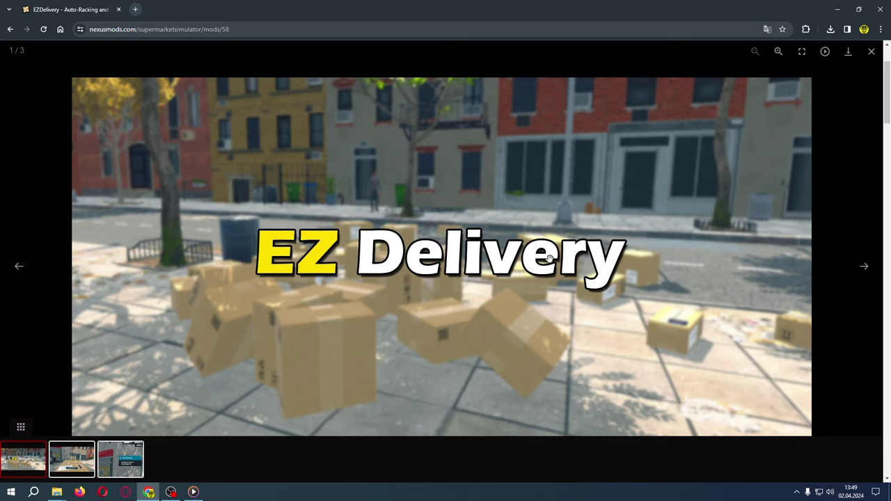
{"action": "left_click", "coordinate": [870, 51]}
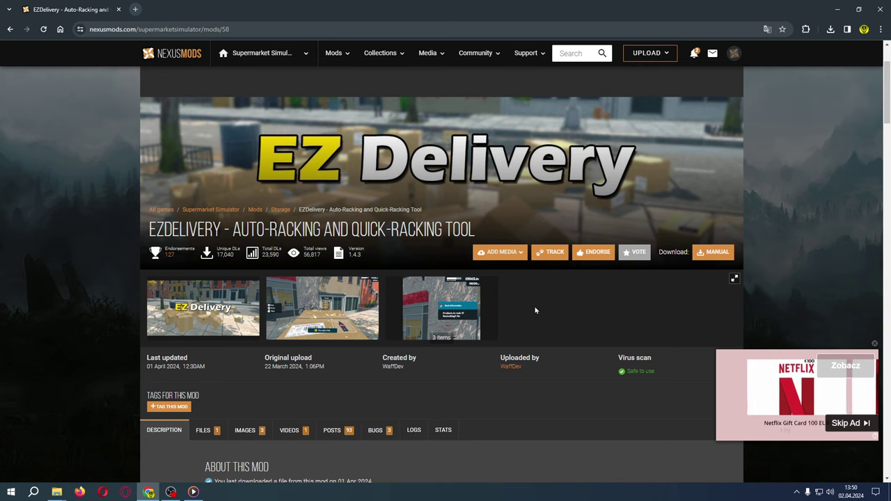
- Read the EZDelivery description, FAQ and configuration notes on keybinds, free slot racking and auto racking
{"action": "scroll", "coordinate": [479, 367], "scroll_direction": "down", "scroll_amount": 5}
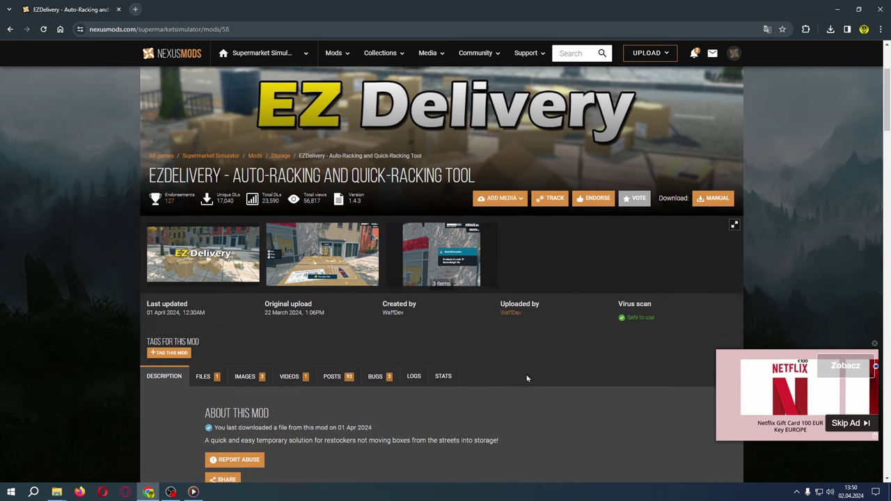
{"action": "scroll", "coordinate": [537, 386], "scroll_direction": "down", "scroll_amount": 1}
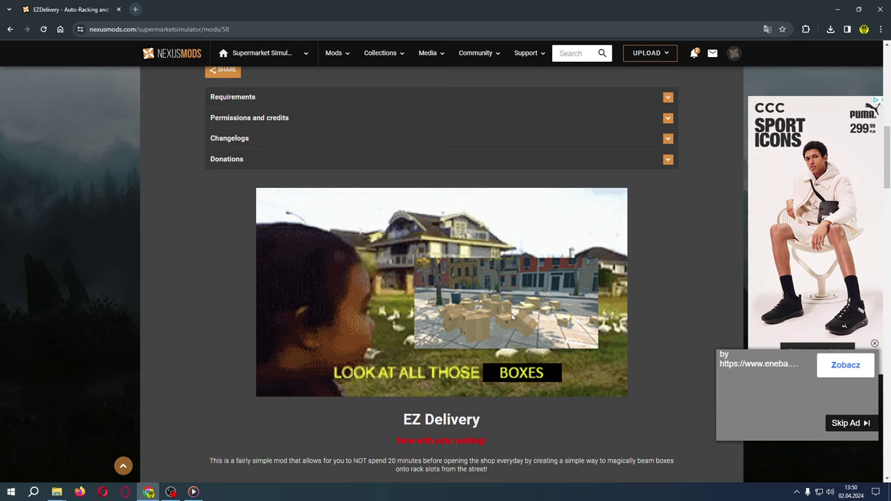
{"action": "scroll", "coordinate": [516, 314], "scroll_direction": "down", "scroll_amount": 3}
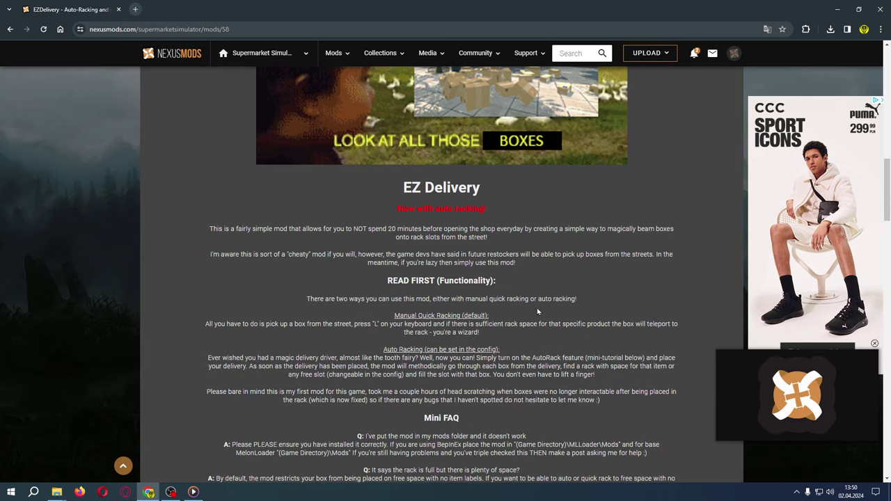
{"action": "scroll", "coordinate": [540, 301], "scroll_direction": "down", "scroll_amount": 5}
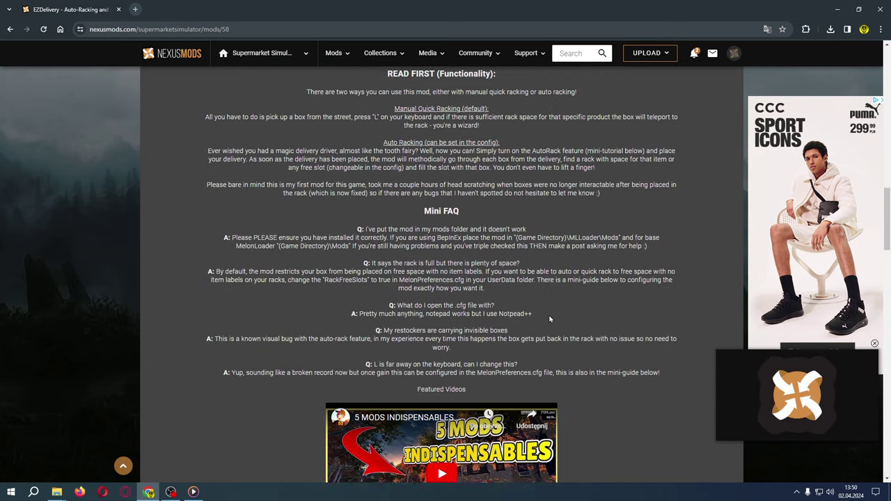
{"action": "scroll", "coordinate": [574, 330], "scroll_direction": "down", "scroll_amount": 3}
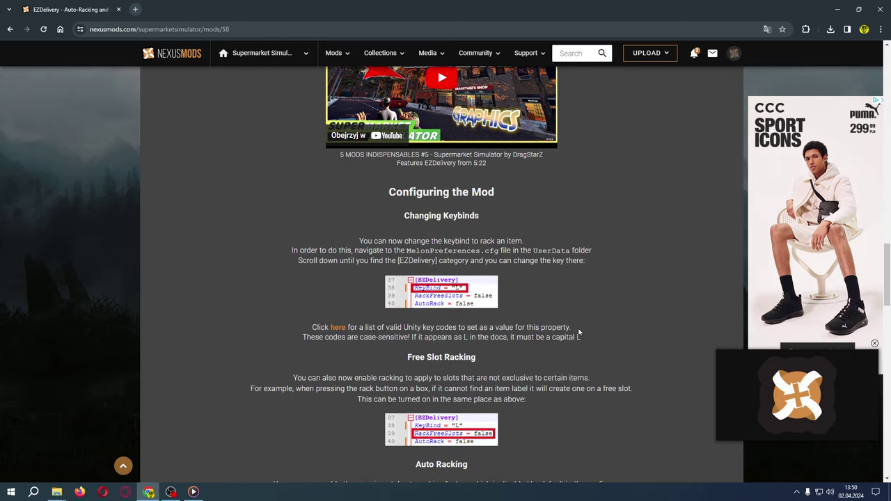
{"action": "scroll", "coordinate": [579, 332], "scroll_direction": "down", "scroll_amount": 3}
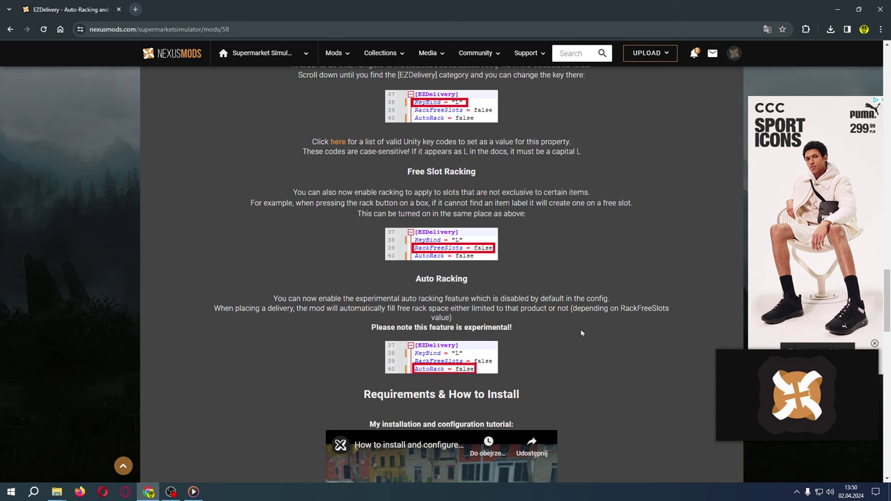
- Read the EZDelivery requirements and installation instructions, including how to find the game directory through Steam
{"action": "scroll", "coordinate": [582, 332], "scroll_direction": "down", "scroll_amount": 2}
{"action": "scroll", "coordinate": [605, 314], "scroll_direction": "down", "scroll_amount": 3}
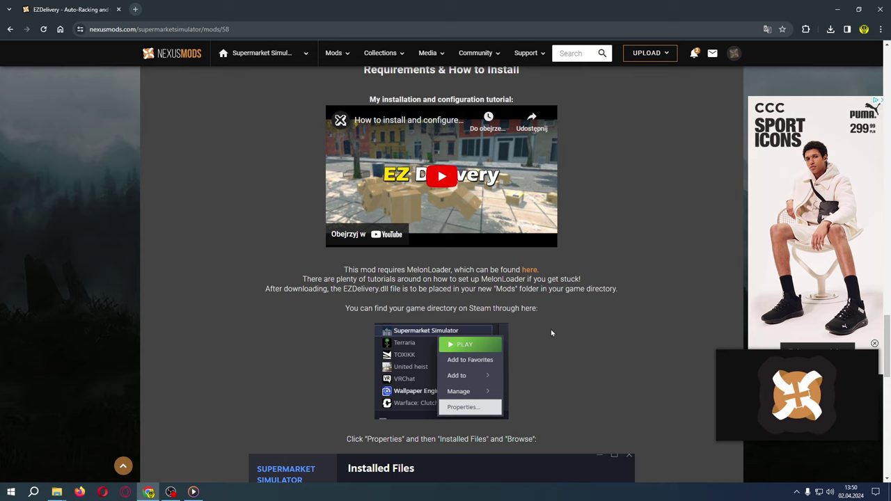
{"action": "scroll", "coordinate": [571, 327], "scroll_direction": "down", "scroll_amount": 2}
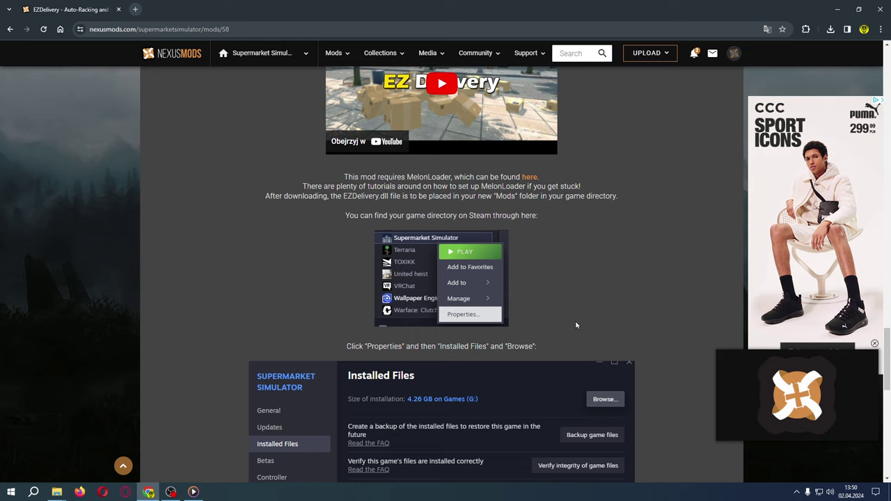
{"action": "scroll", "coordinate": [550, 321], "scroll_direction": "down", "scroll_amount": 5}
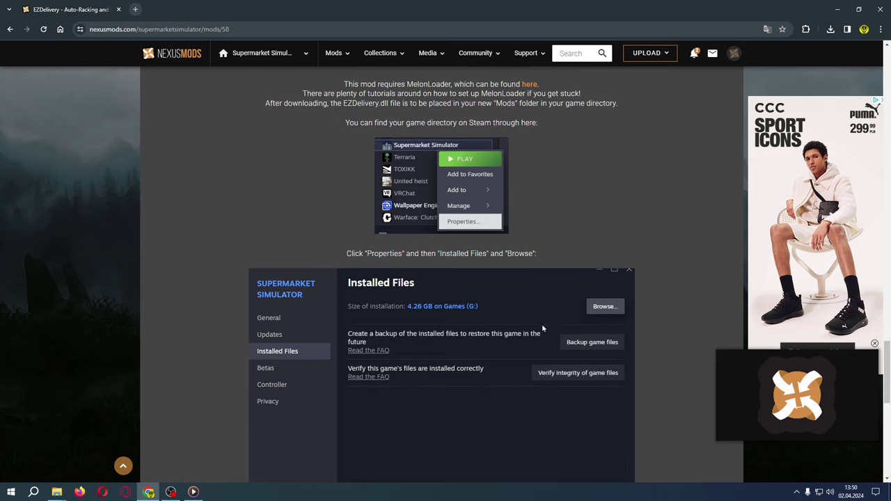
{"action": "scroll", "coordinate": [530, 339], "scroll_direction": "up", "scroll_amount": 10}
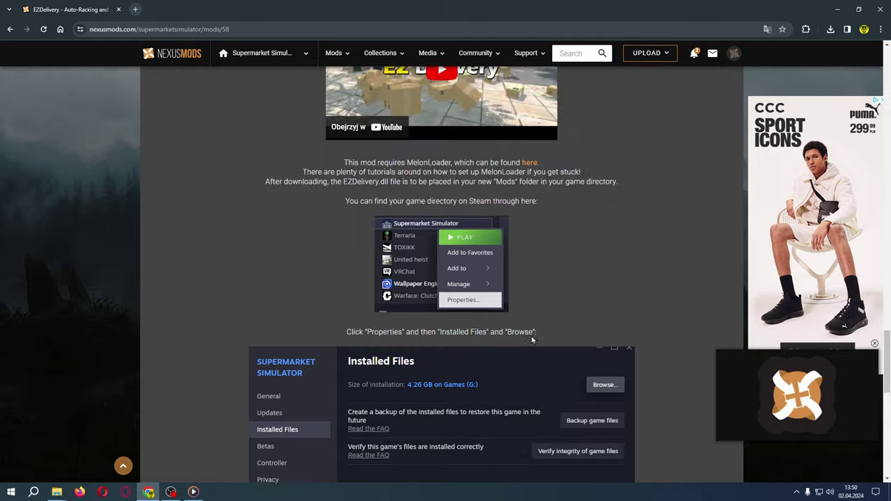
- Locate EZDelivery.dll in the game's MLLoader/Mods folder in File Explorer, and return to Chrome
{"action": "mouse_move", "coordinate": [61, 494]}
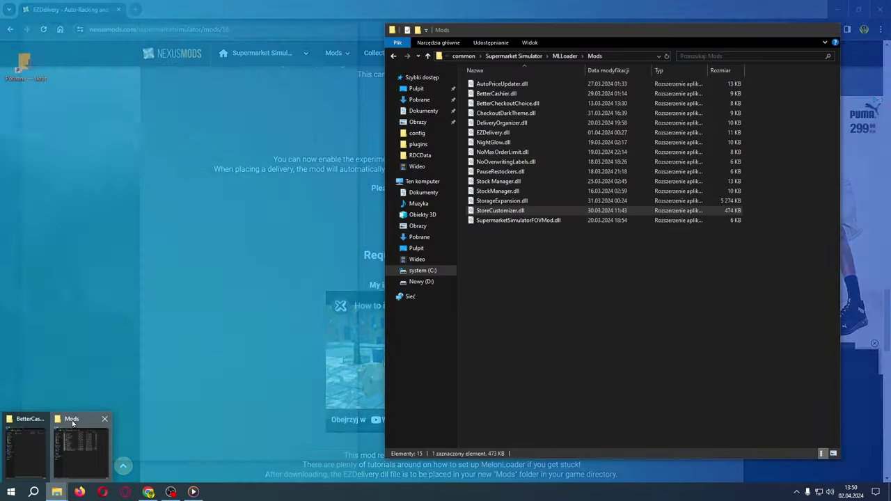
{"action": "left_click", "coordinate": [79, 445]}
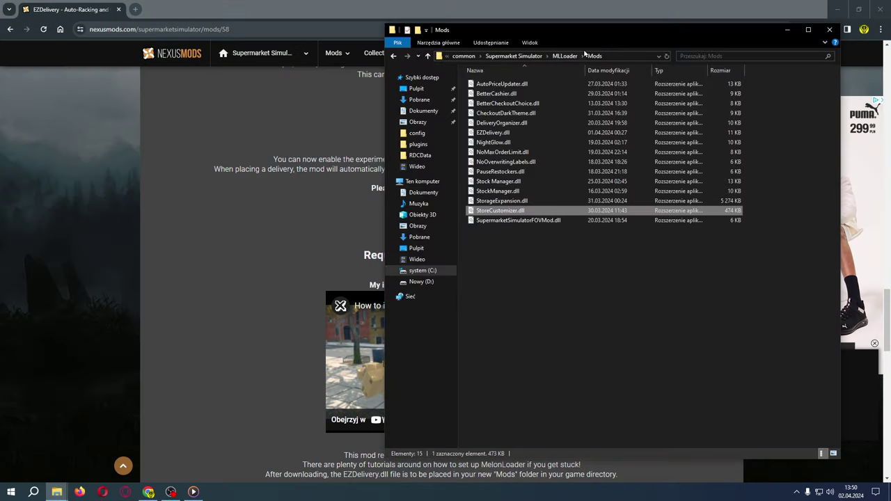
{"action": "left_click", "coordinate": [507, 132]}
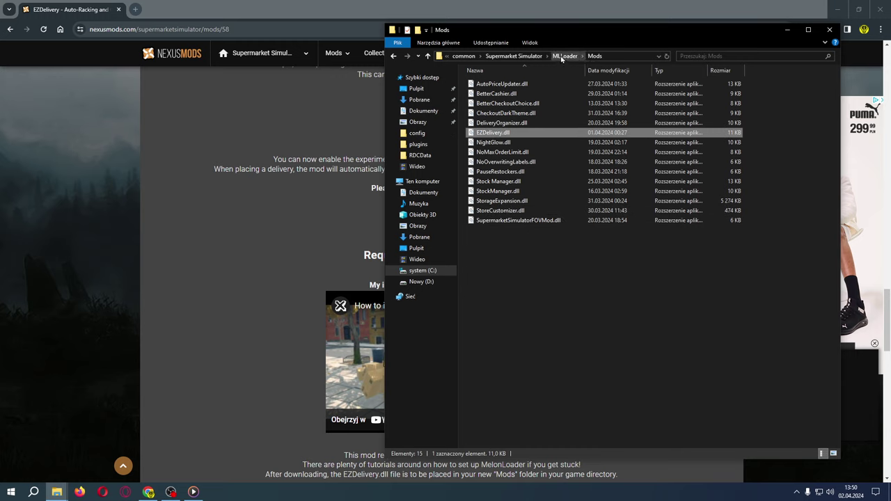
{"action": "left_click", "coordinate": [234, 5]}
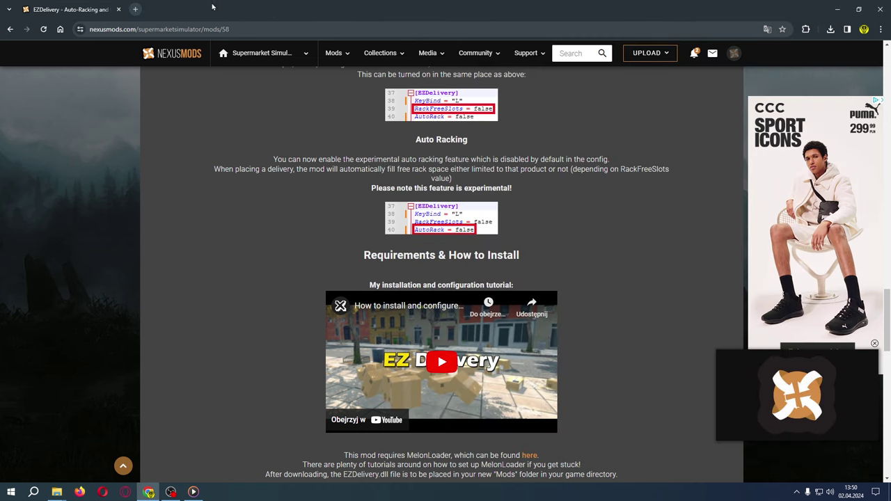
- Open the Unrestricted Placement mod page from the weekly mod list, view its image enlarged, and read the description and installation notes
{"action": "left_click", "coordinate": [10, 29]}
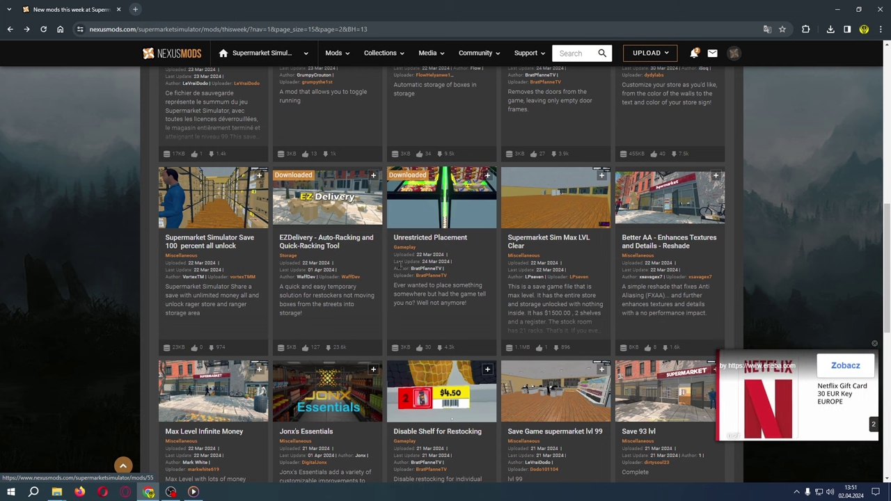
{"action": "left_click", "coordinate": [440, 242]}
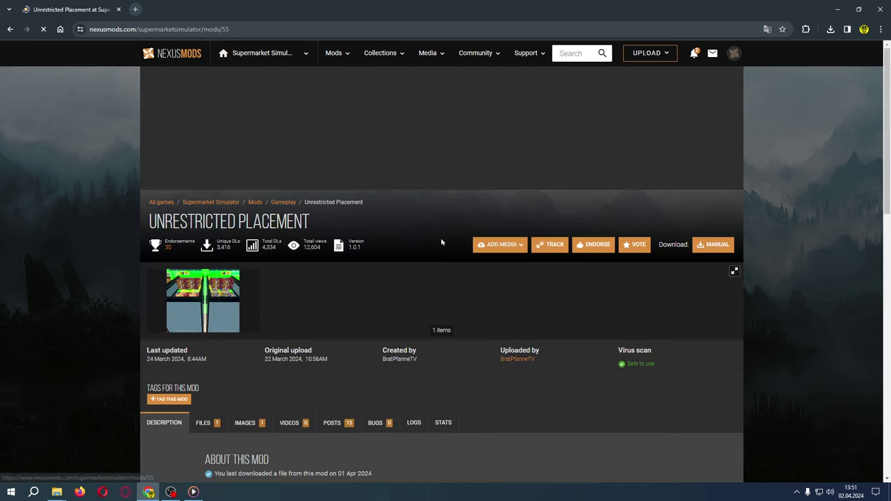
{"action": "scroll", "coordinate": [404, 320], "scroll_direction": "down", "scroll_amount": 5}
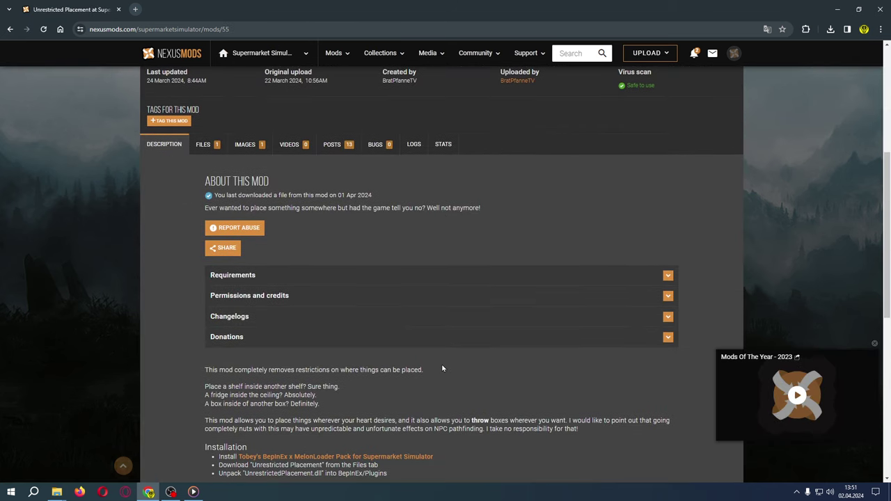
{"action": "scroll", "coordinate": [472, 346], "scroll_direction": "up", "scroll_amount": 5}
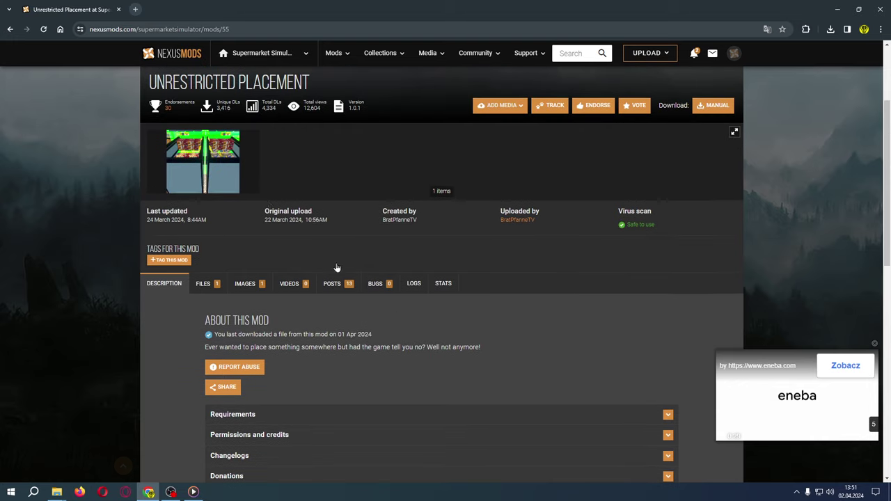
{"action": "left_click", "coordinate": [237, 175]}
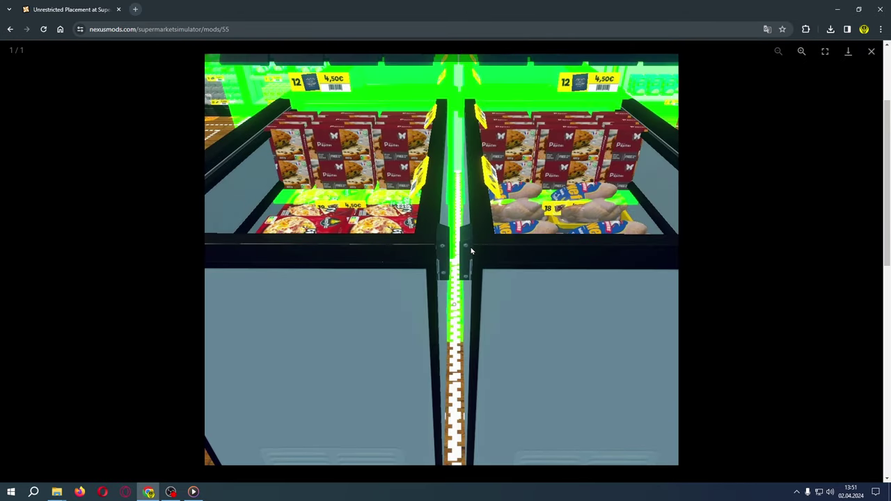
{"action": "left_click", "coordinate": [872, 53]}
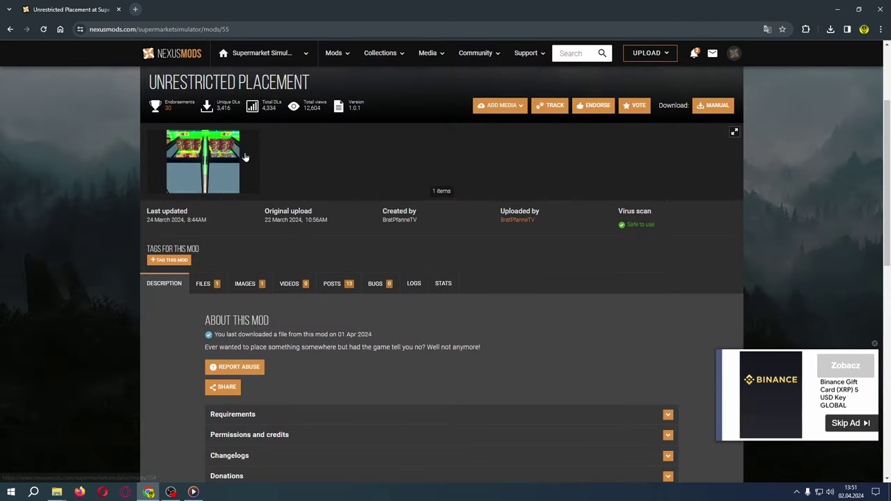
{"action": "scroll", "coordinate": [527, 332], "scroll_direction": "down", "scroll_amount": 5}
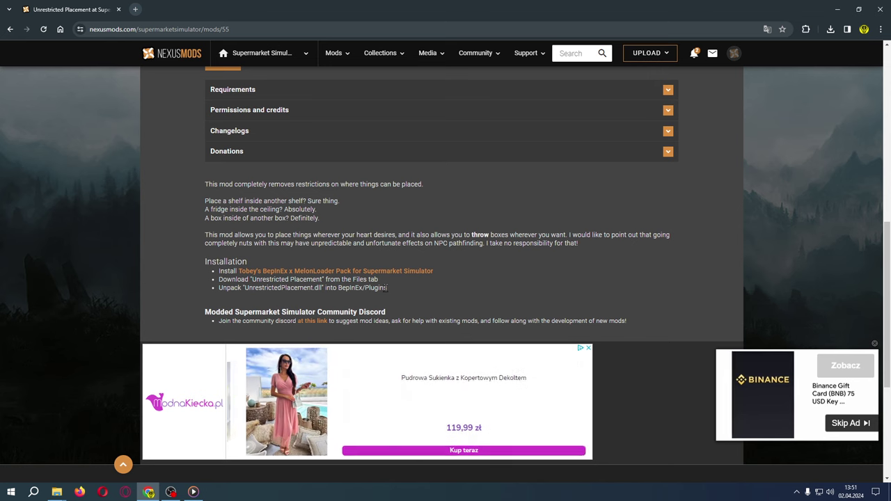
- Locate UnrestrictedPlacement.dll in the game's BepInEx/plugins folder in File Explorer, and return to Chrome
{"action": "mouse_move", "coordinate": [56, 492]}
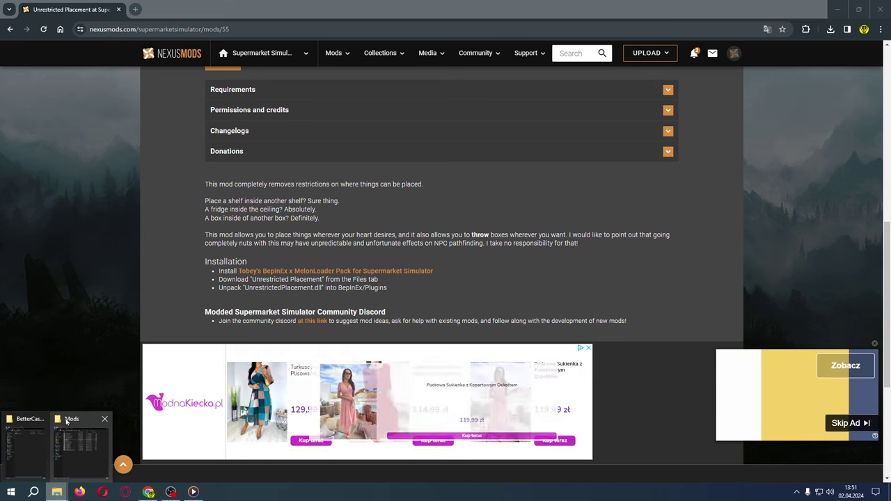
{"action": "left_click", "coordinate": [28, 428]}
{"action": "left_click", "coordinate": [513, 55]}
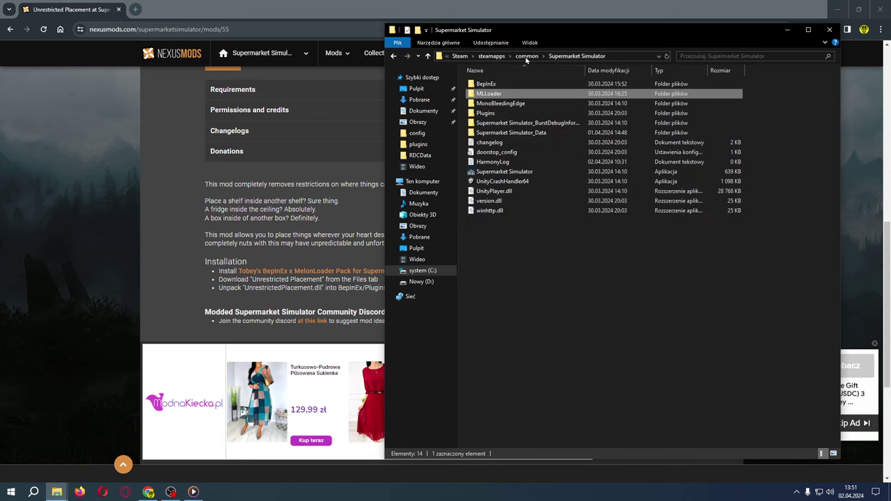
{"action": "double_click", "coordinate": [493, 85]}
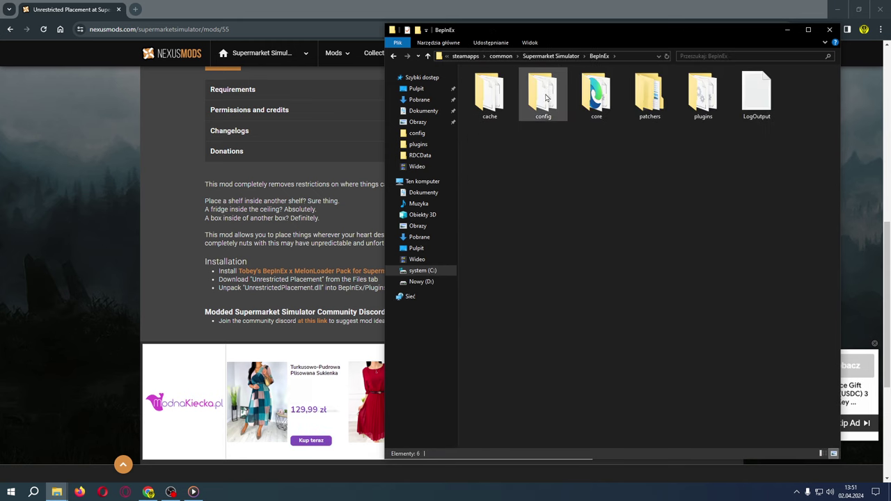
{"action": "double_click", "coordinate": [699, 97]}
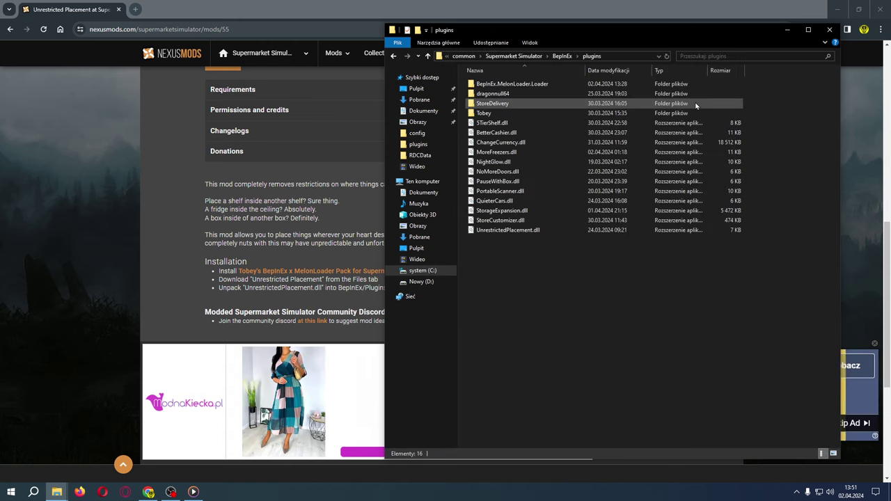
{"action": "left_click", "coordinate": [492, 231]}
{"action": "key", "text": "alt+Tab"}
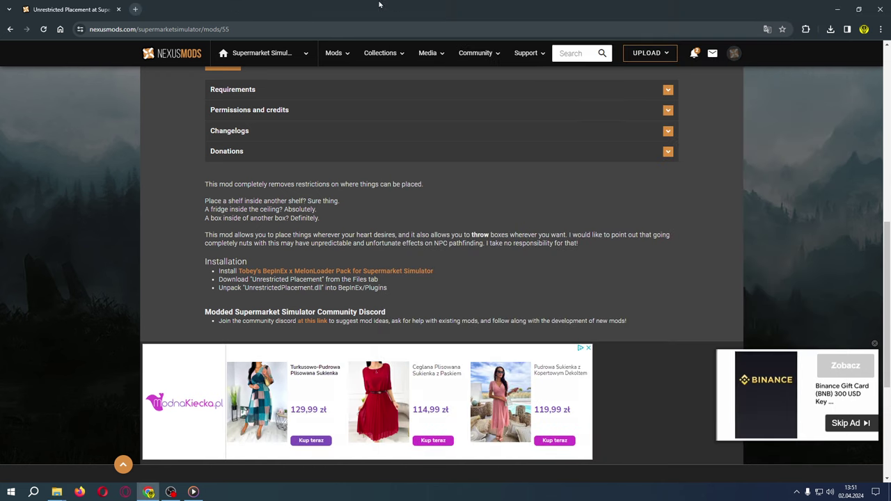
- Return to the weekly mod list and open page 3 of the results
{"action": "left_click", "coordinate": [11, 28]}
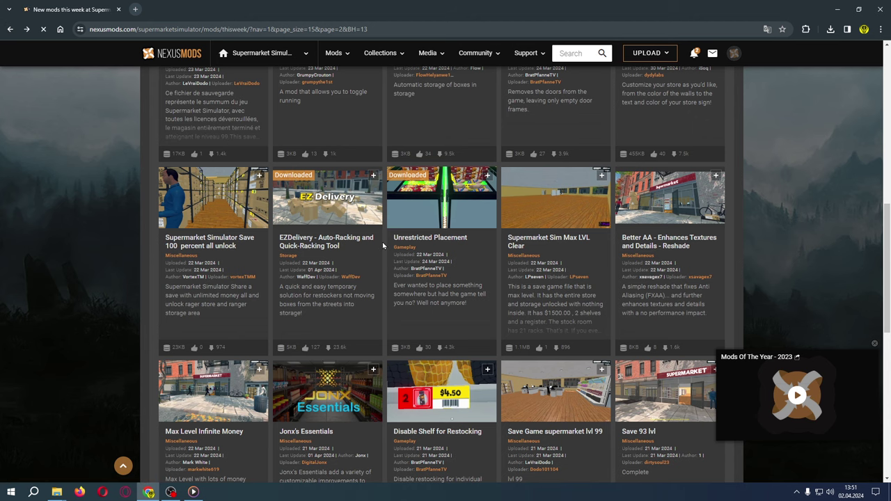
{"action": "scroll", "coordinate": [390, 262], "scroll_direction": "down", "scroll_amount": 1}
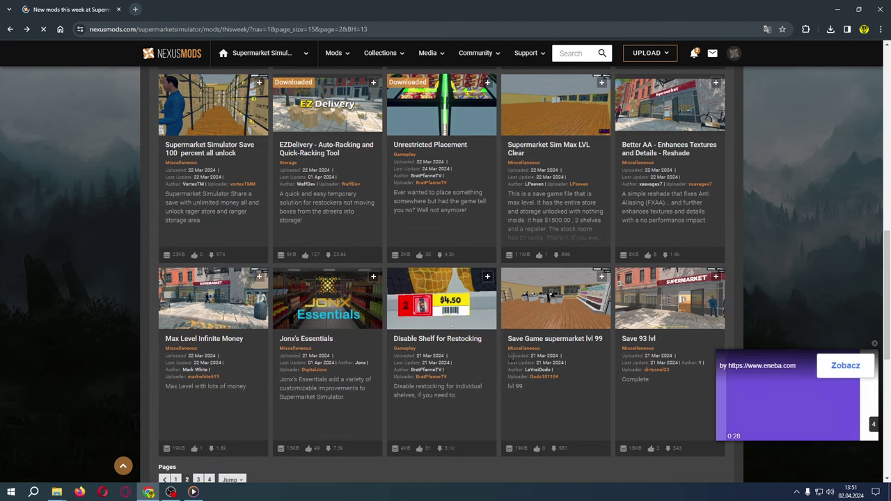
{"action": "scroll", "coordinate": [229, 355], "scroll_direction": "down", "scroll_amount": 1}
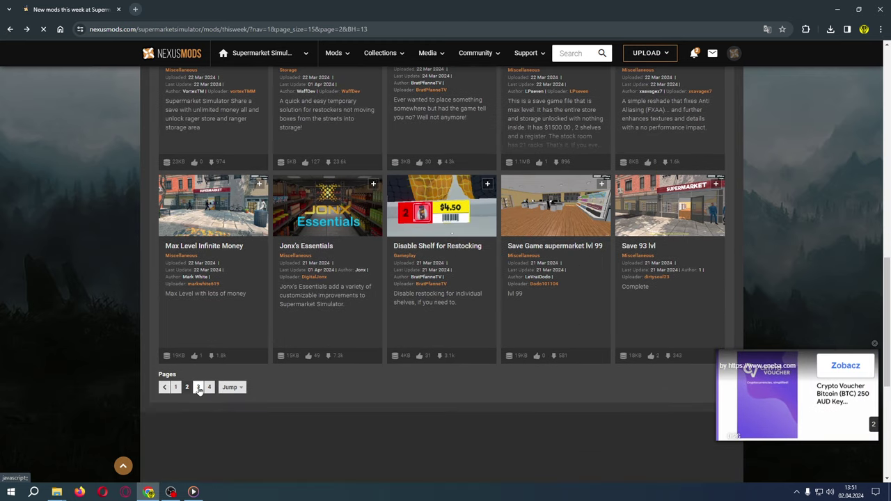
{"action": "left_click", "coordinate": [196, 387]}
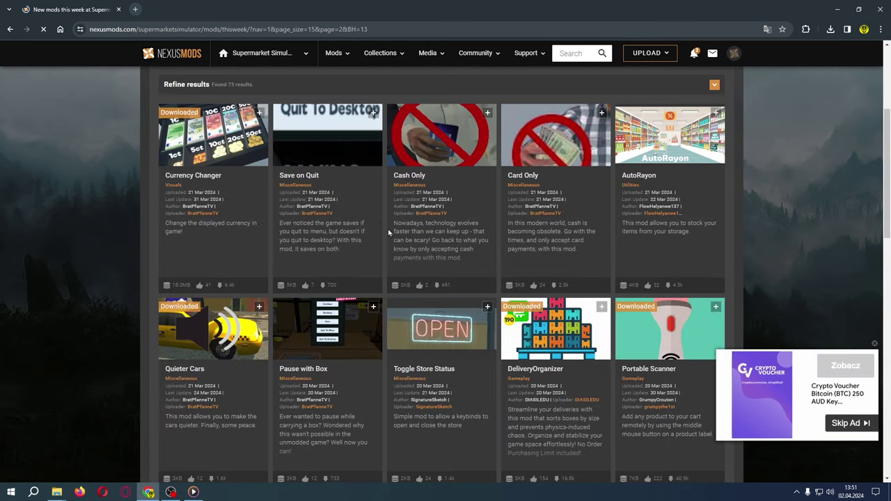
- Look over the mods on page 3, then open the Quieter Cars page and read its volume configuration and installation notes
{"action": "mouse_move", "coordinate": [224, 117]}
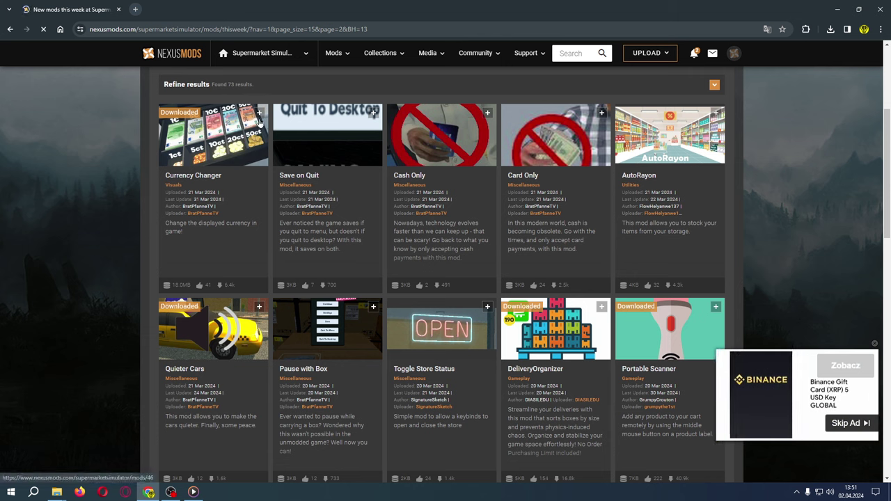
{"action": "mouse_move", "coordinate": [221, 139]}
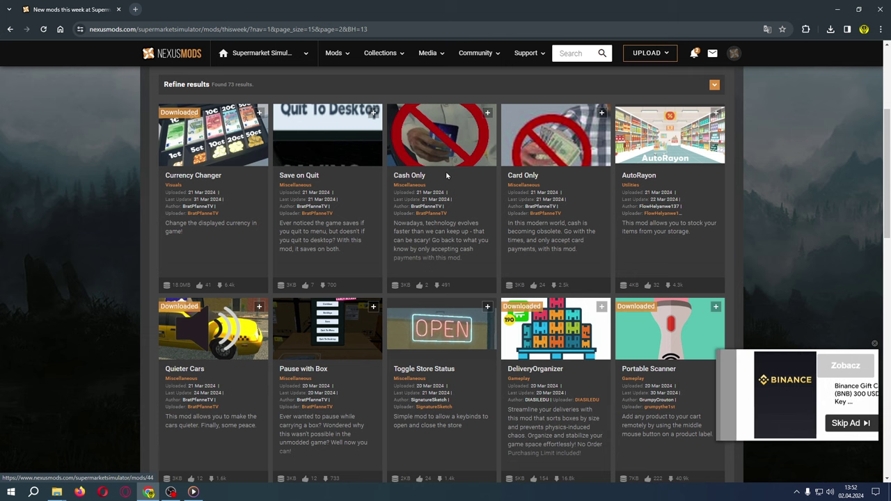
{"action": "scroll", "coordinate": [445, 174], "scroll_direction": "up", "scroll_amount": 1}
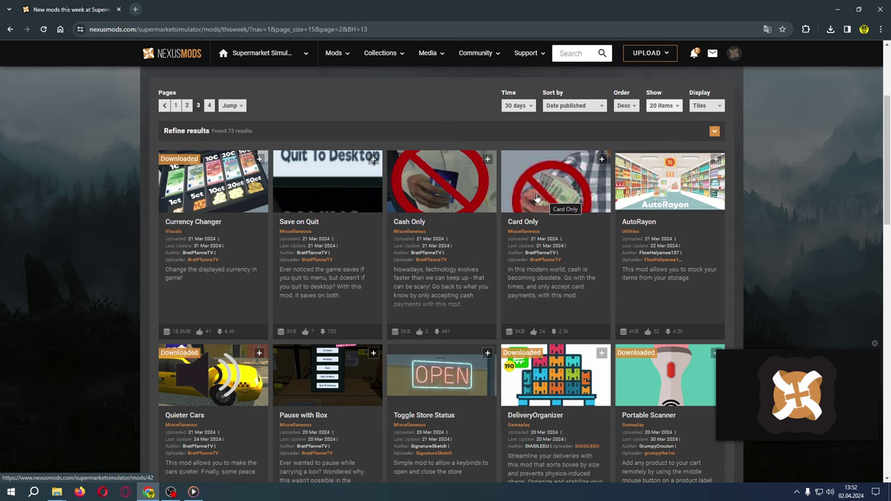
{"action": "scroll", "coordinate": [536, 195], "scroll_direction": "down", "scroll_amount": 2}
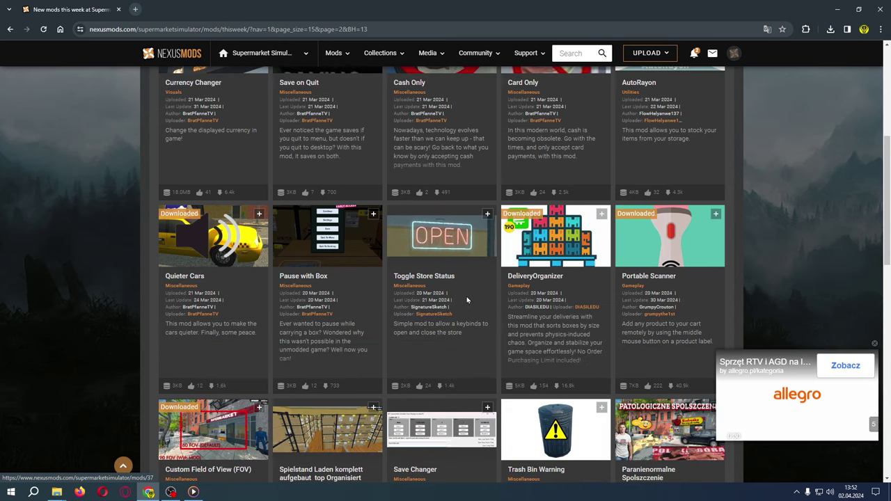
{"action": "scroll", "coordinate": [473, 279], "scroll_direction": "down", "scroll_amount": 1}
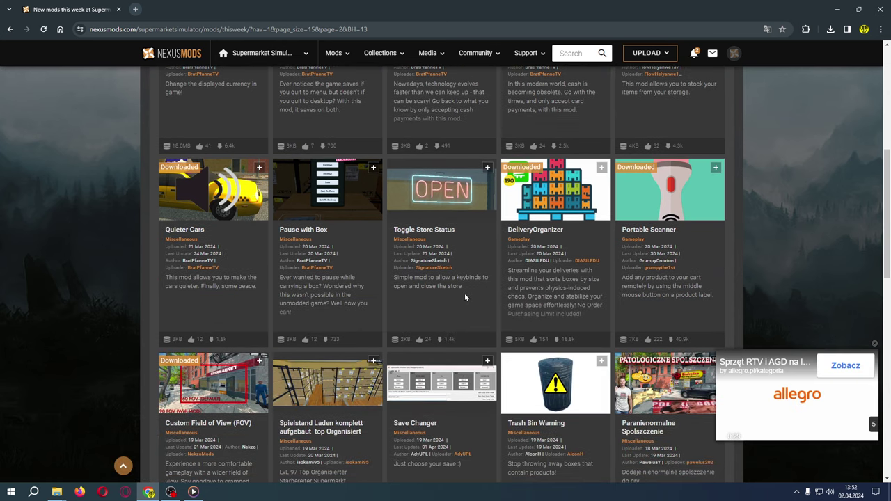
{"action": "left_click", "coordinate": [185, 230]}
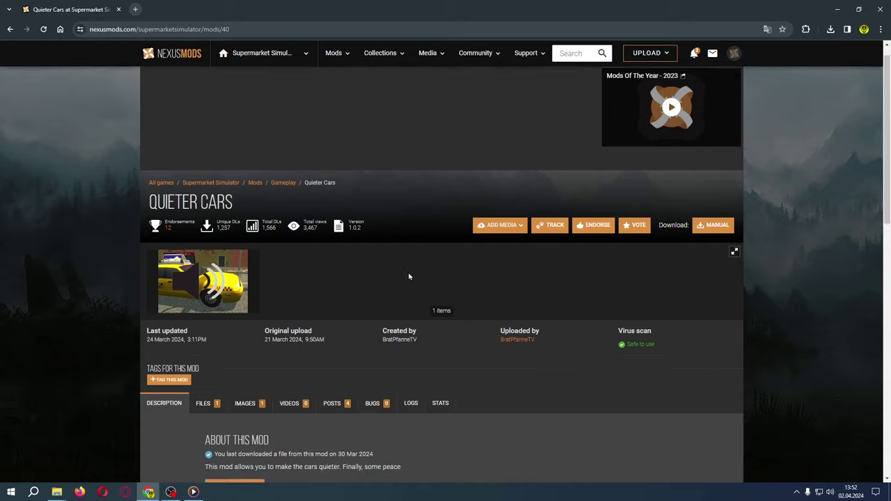
{"action": "scroll", "coordinate": [423, 284], "scroll_direction": "down", "scroll_amount": 3}
{"action": "scroll", "coordinate": [423, 284], "scroll_direction": "down", "scroll_amount": 4}
{"action": "scroll", "coordinate": [426, 275], "scroll_direction": "up", "scroll_amount": 1}
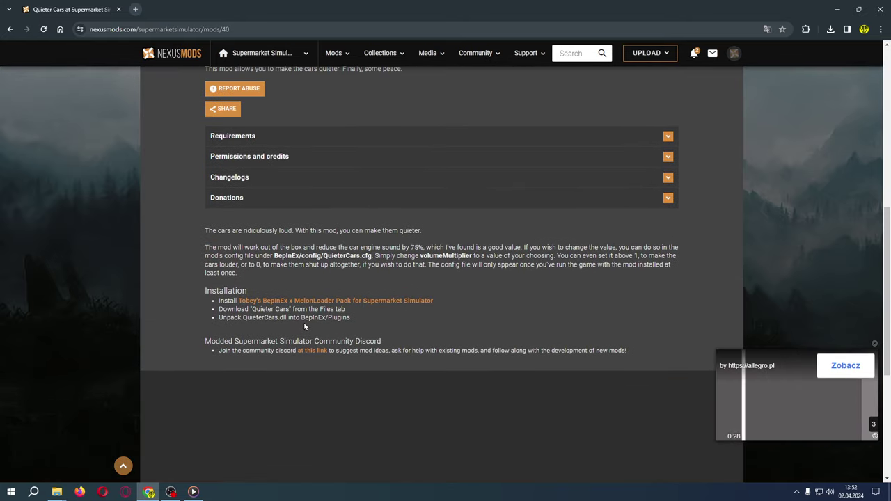
- Locate QuieterCars.dll in the BepInEx/plugins folder in File Explorer, and go back to the weekly mod list in Chrome
{"action": "left_click", "coordinate": [56, 491]}
{"action": "left_click", "coordinate": [70, 420]}
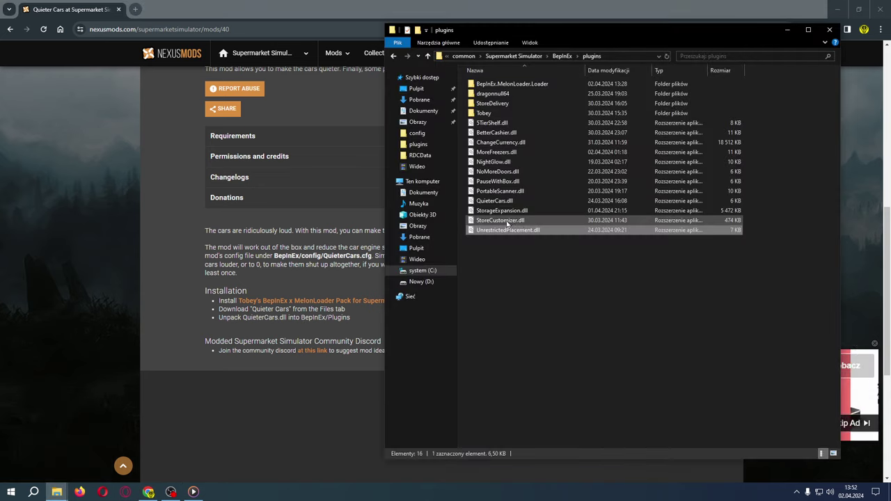
{"action": "left_click", "coordinate": [492, 202]}
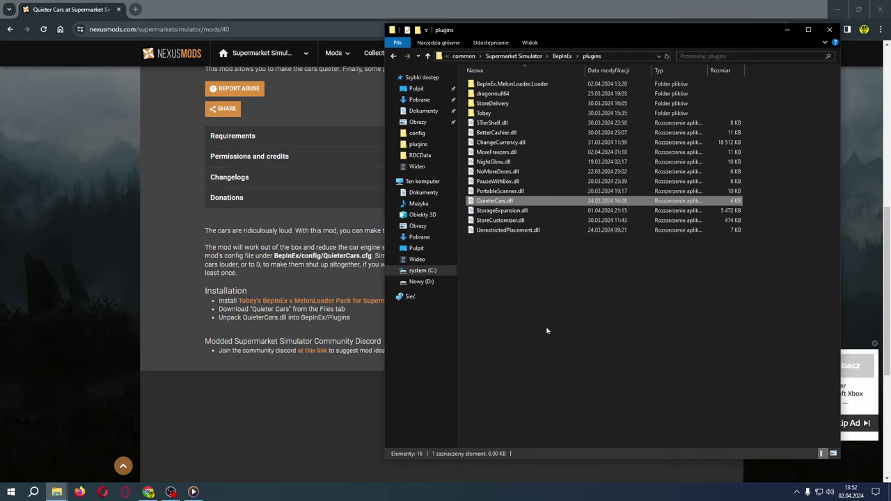
{"action": "left_click", "coordinate": [27, 31]}
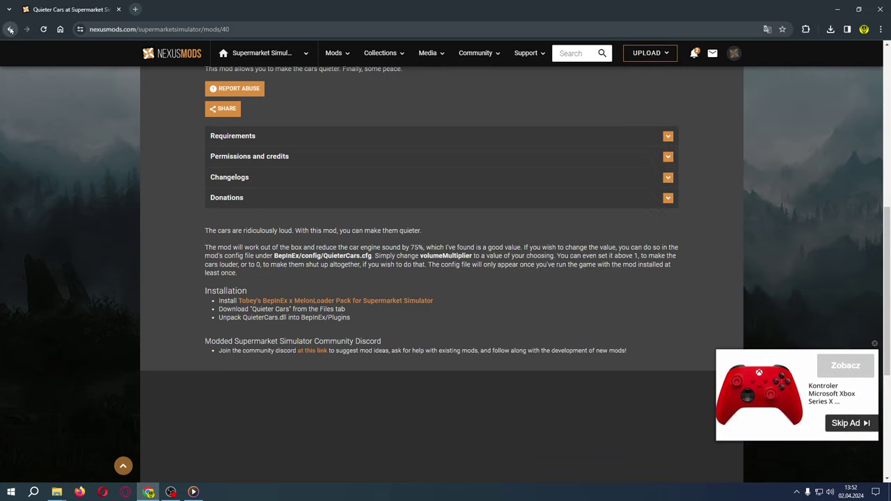
{"action": "left_click", "coordinate": [11, 30]}
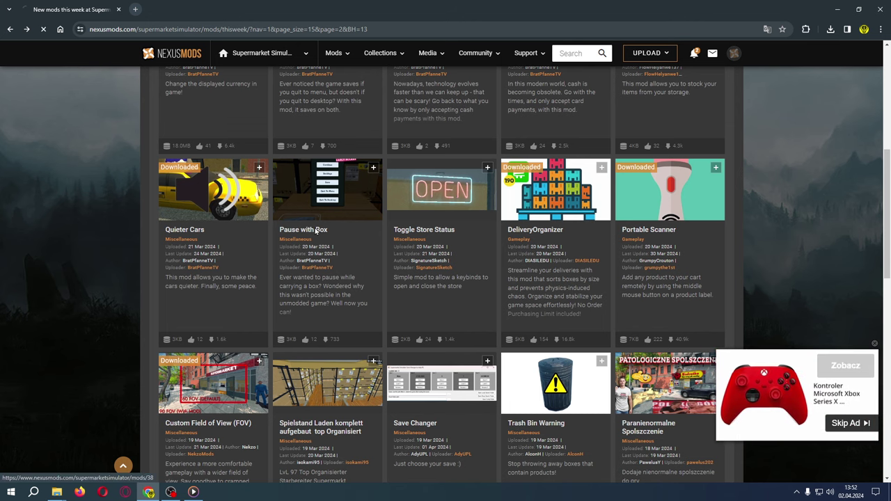
- Read the Pause with Box mod's description and installation notes, then return to the weekly mod list
{"action": "scroll", "coordinate": [490, 294], "scroll_direction": "down", "scroll_amount": 2}
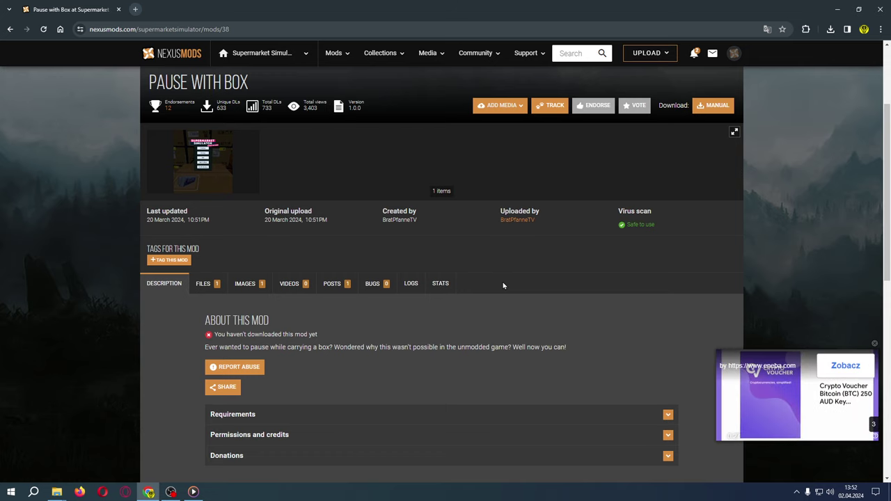
{"action": "scroll", "coordinate": [503, 293], "scroll_direction": "down", "scroll_amount": 3}
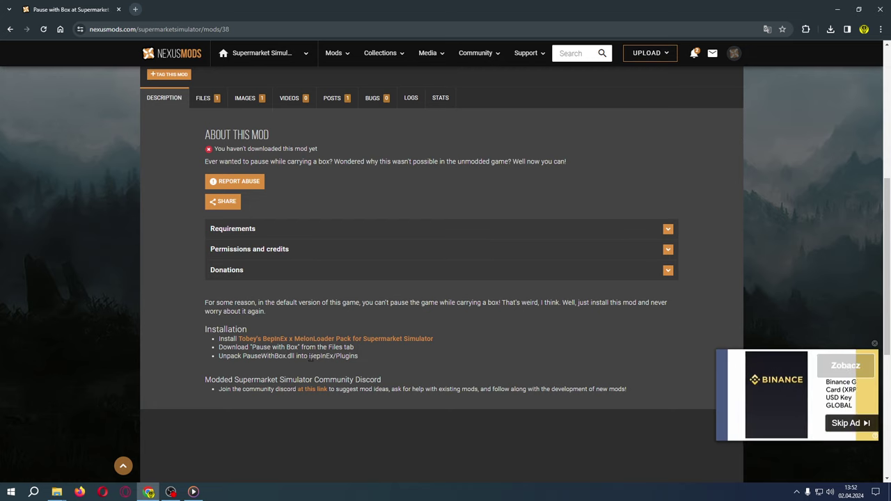
{"action": "scroll", "coordinate": [434, 355], "scroll_direction": "up", "scroll_amount": 2}
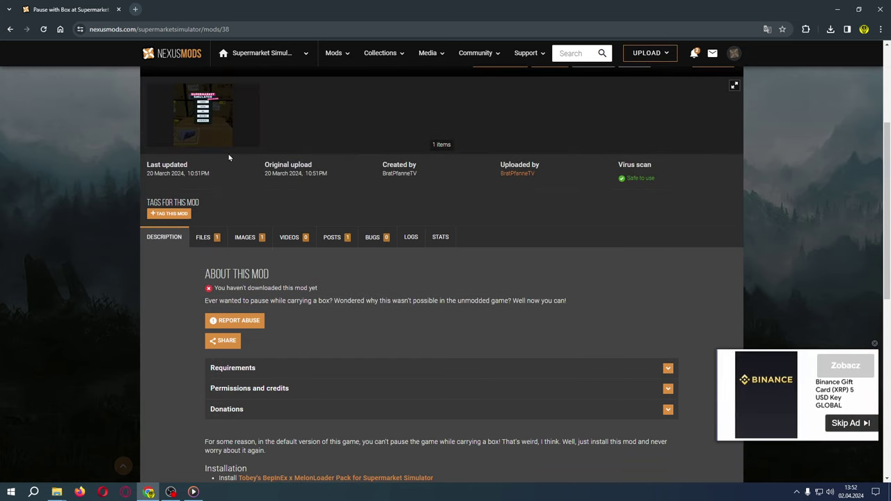
{"action": "left_click", "coordinate": [10, 29]}
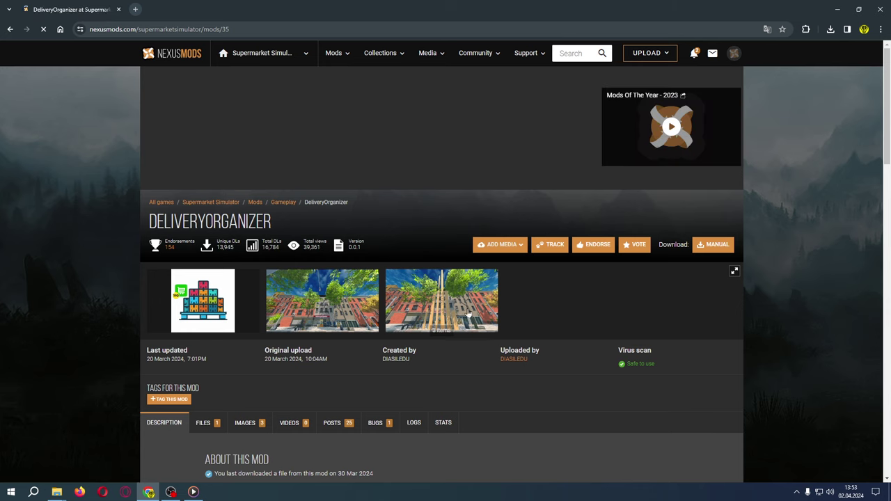
- Review the DeliveryOrganizer page: its features, preview images, compatibility notes and installation instructions
{"action": "scroll", "coordinate": [307, 311], "scroll_direction": "down", "scroll_amount": 8}
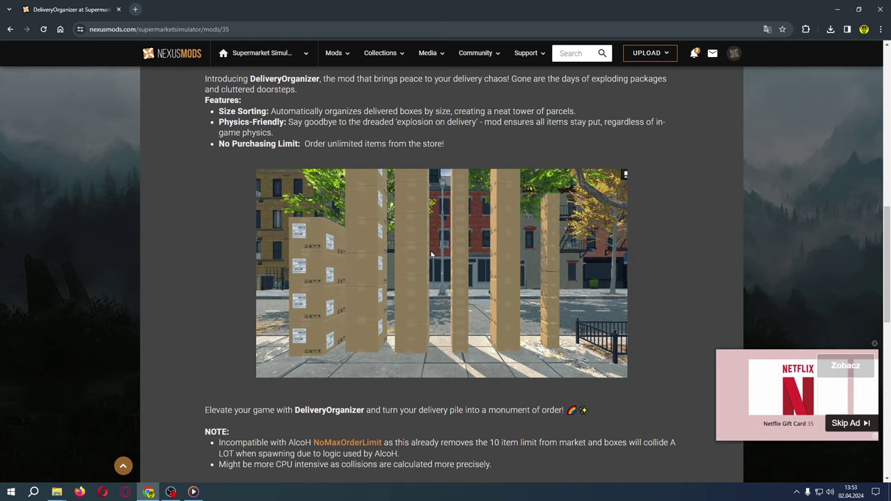
{"action": "scroll", "coordinate": [432, 273], "scroll_direction": "down", "scroll_amount": 1}
{"action": "scroll", "coordinate": [431, 275], "scroll_direction": "down", "scroll_amount": 2}
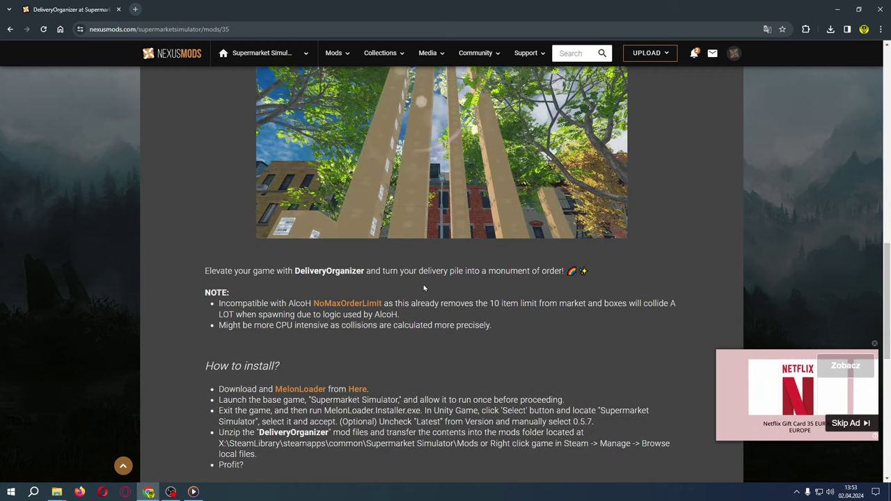
{"action": "scroll", "coordinate": [433, 299], "scroll_direction": "up", "scroll_amount": 4}
{"action": "scroll", "coordinate": [434, 325], "scroll_direction": "up", "scroll_amount": 5}
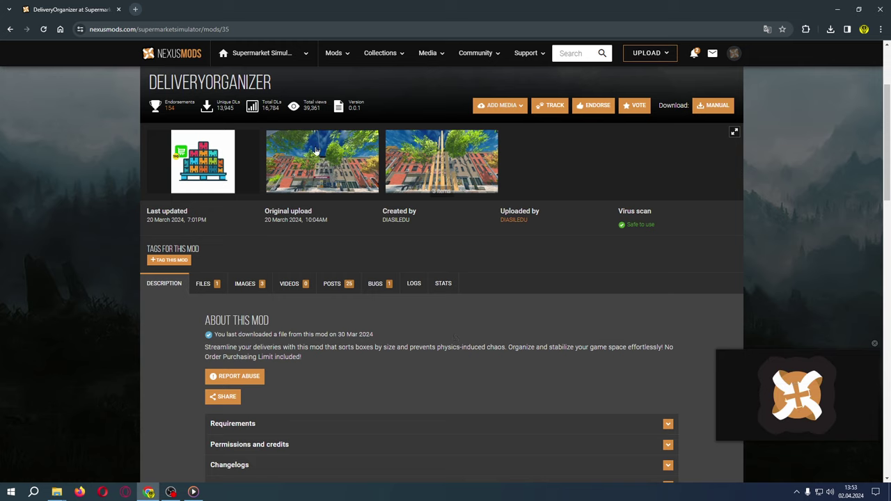
{"action": "scroll", "coordinate": [411, 292], "scroll_direction": "down", "scroll_amount": 6}
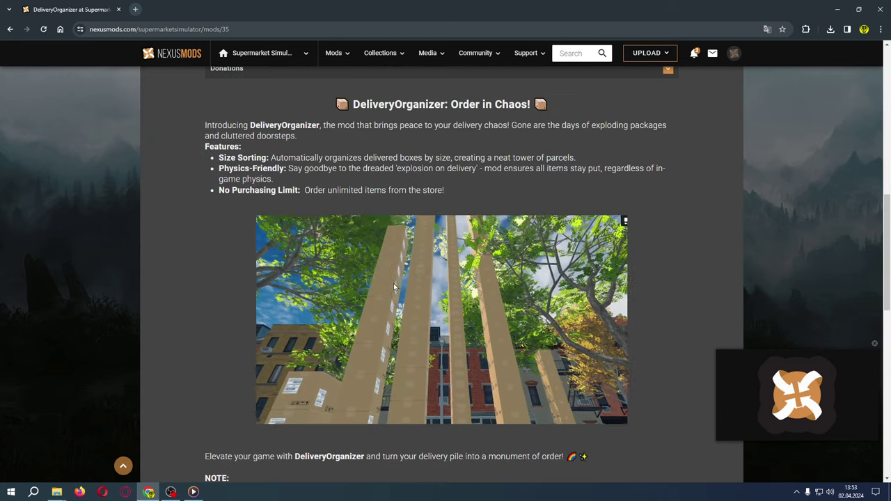
{"action": "scroll", "coordinate": [396, 288], "scroll_direction": "down", "scroll_amount": 4}
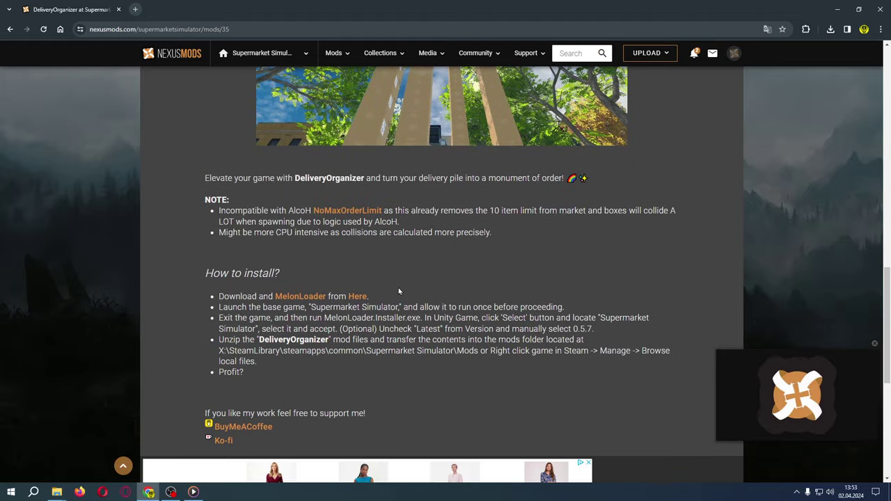
{"action": "scroll", "coordinate": [402, 291], "scroll_direction": "down", "scroll_amount": 1}
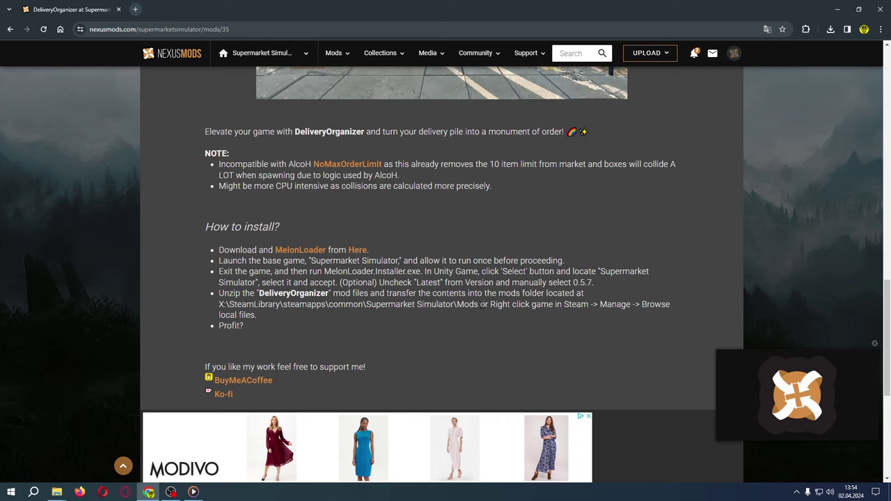
- Locate DeliveryOrganizer.dll in the game's MLLoader/Mods folder in File Explorer, and go back to the weekly mod list in Chrome
{"action": "left_click", "coordinate": [56, 492]}
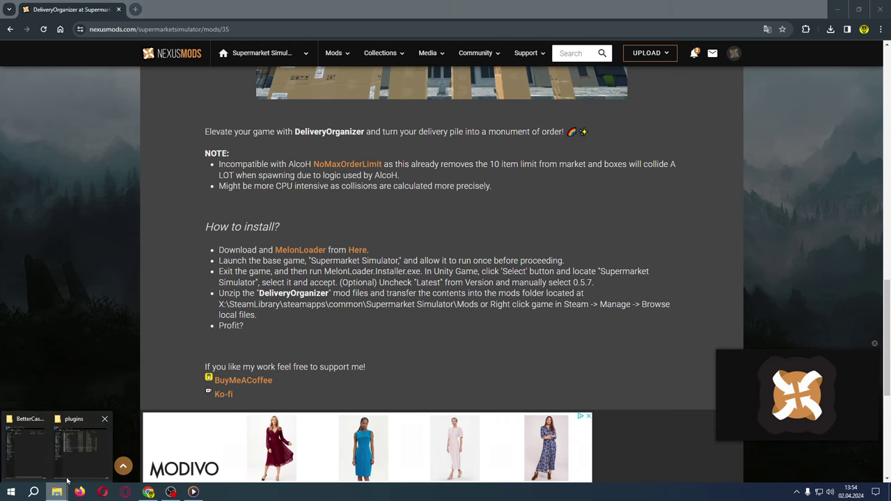
{"action": "left_click", "coordinate": [71, 421]}
{"action": "left_click", "coordinate": [519, 56]}
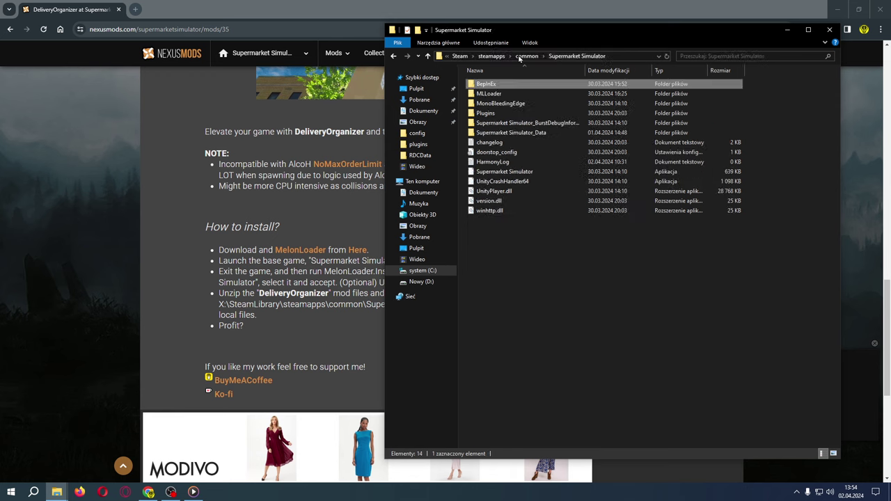
{"action": "double_click", "coordinate": [491, 93]}
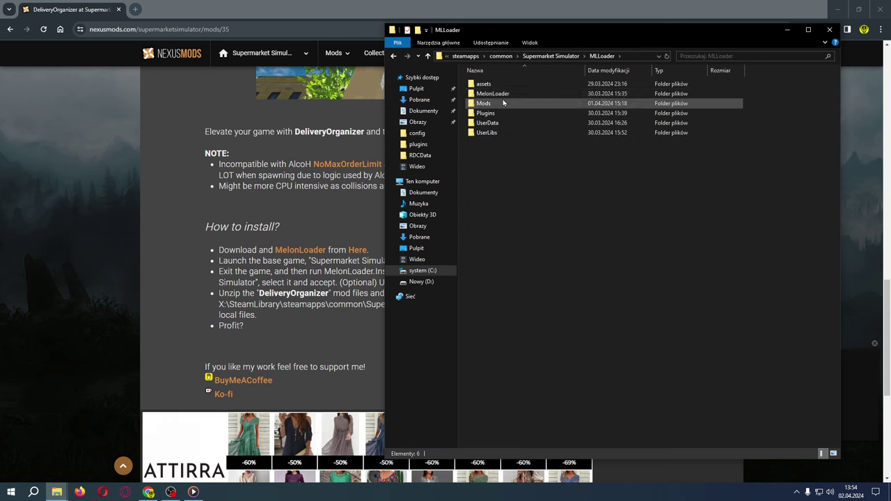
{"action": "double_click", "coordinate": [493, 104]}
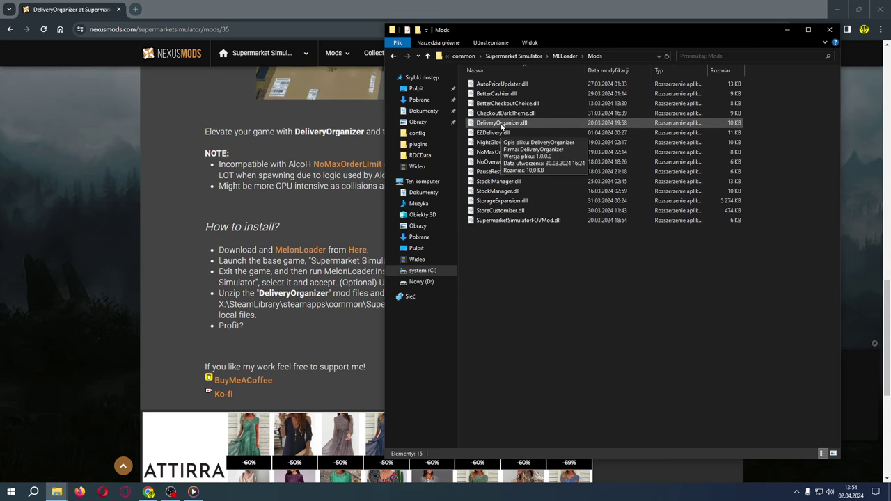
{"action": "left_click", "coordinate": [10, 29]}
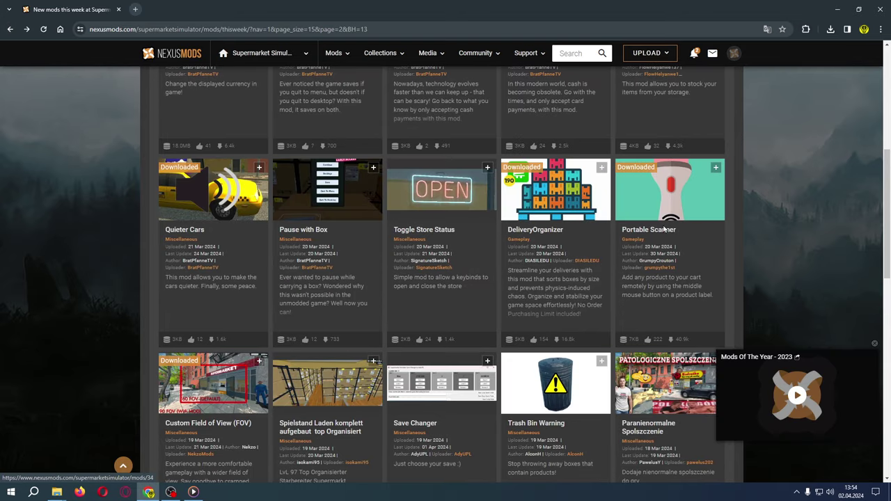
- Open the Portable Scanner page and read its scan controls and installation notes
{"action": "left_click", "coordinate": [663, 230]}
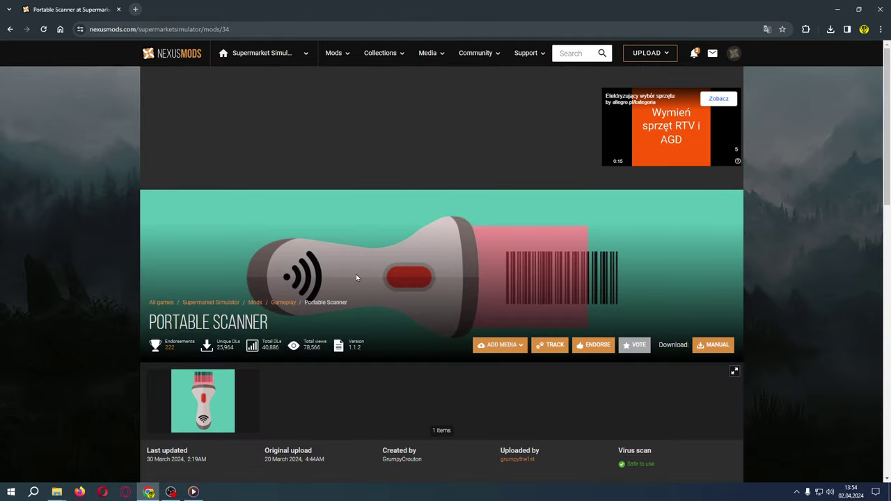
{"action": "scroll", "coordinate": [356, 278], "scroll_direction": "down", "scroll_amount": 5}
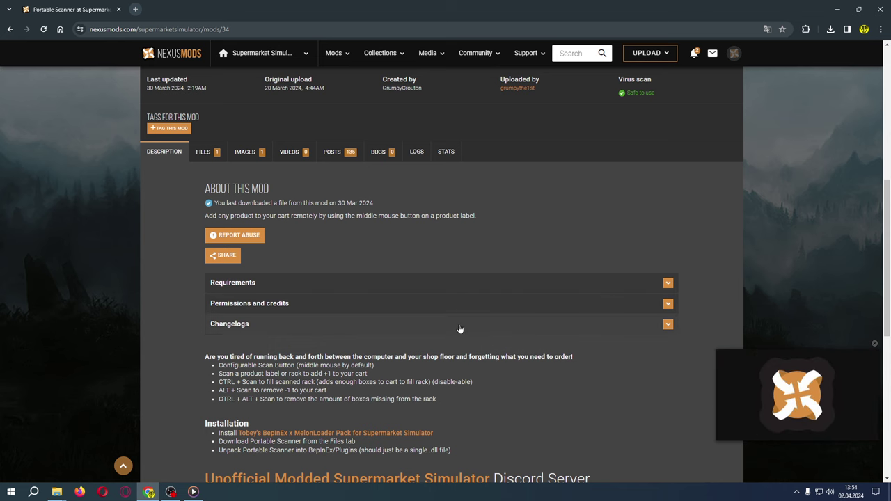
{"action": "scroll", "coordinate": [459, 330], "scroll_direction": "down", "scroll_amount": 2}
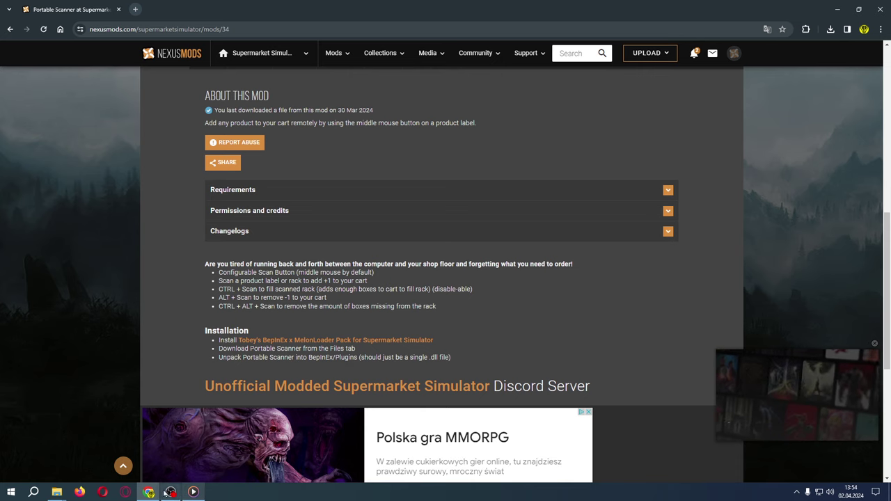
- Locate PortableScanner.dll in the game's BepInEx/plugins folder in File Explorer, and return to the weekly mod list in Chrome
{"action": "left_click", "coordinate": [57, 493]}
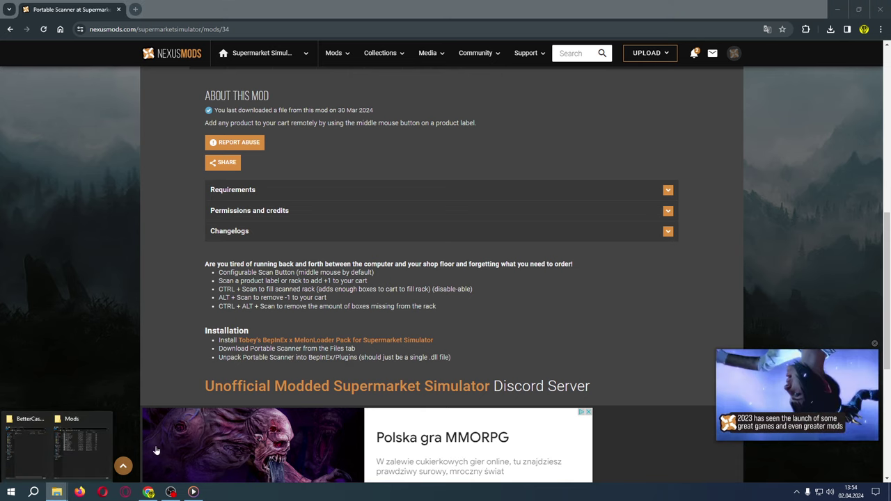
{"action": "left_click", "coordinate": [80, 440]}
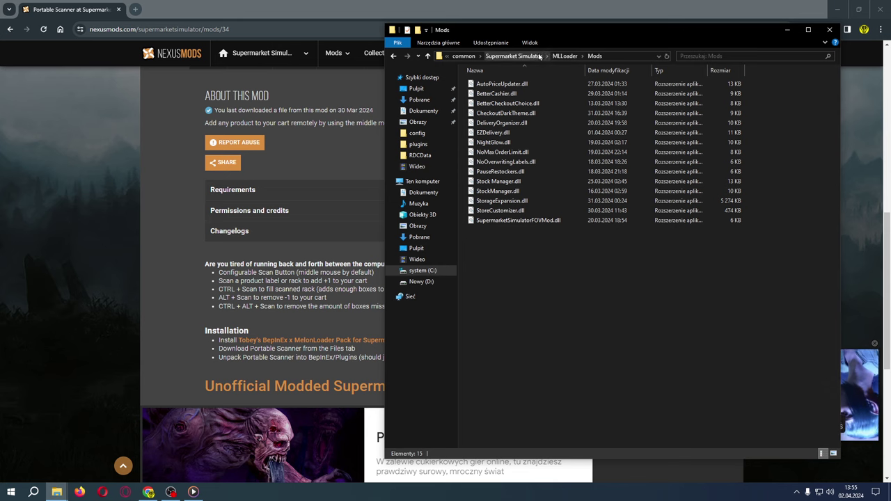
{"action": "left_click", "coordinate": [516, 55]}
{"action": "double_click", "coordinate": [502, 85]}
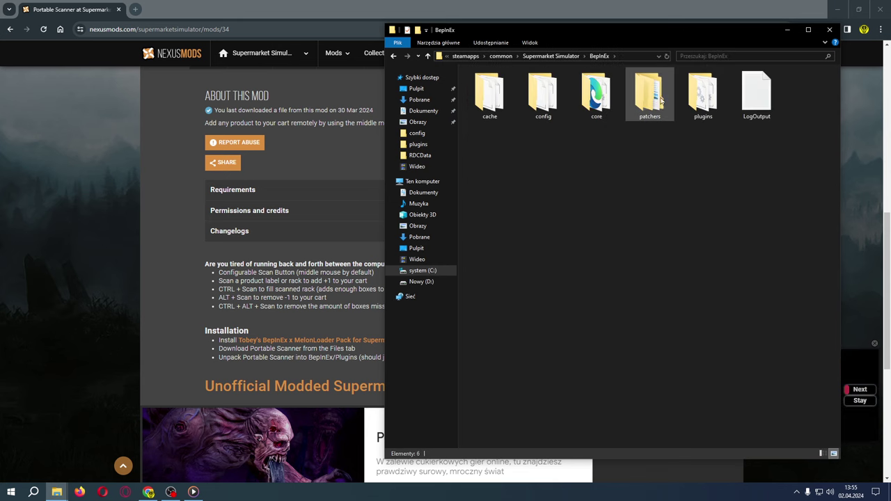
{"action": "double_click", "coordinate": [697, 97]}
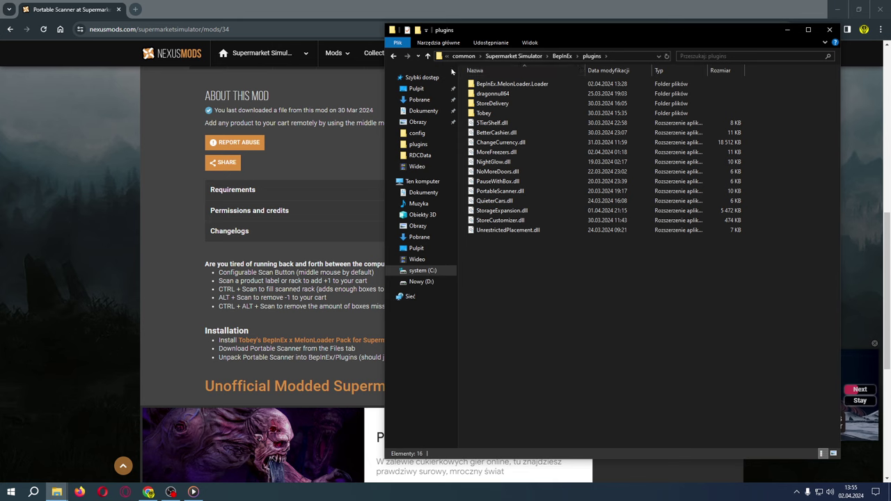
{"action": "left_click", "coordinate": [353, 4]}
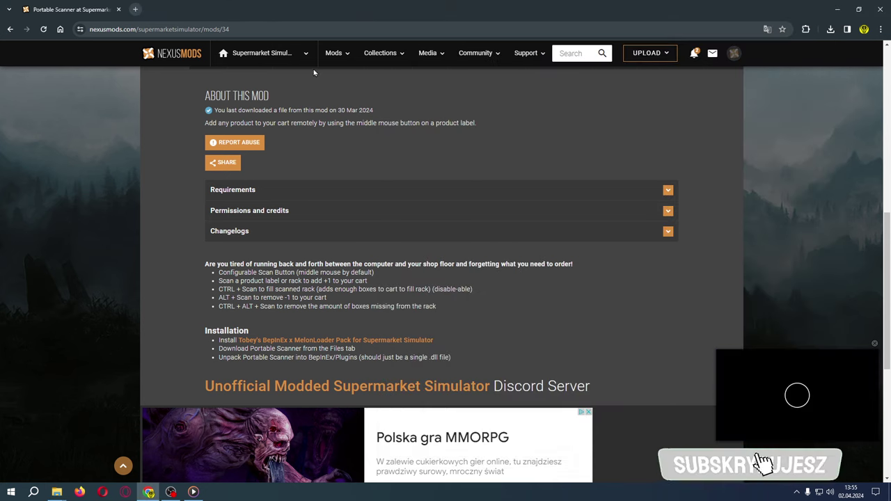
{"action": "left_click", "coordinate": [9, 29]}
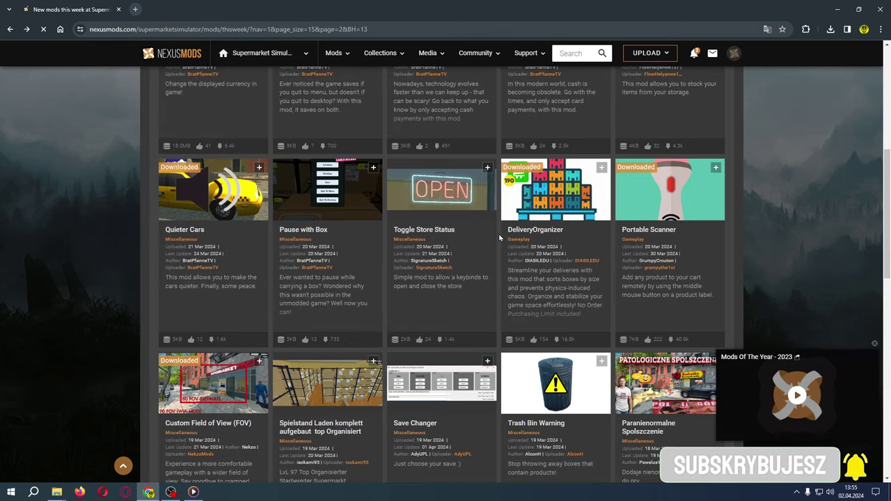
- Open the Custom Field of View (FOV) page and examine its config file location, update notes and FOV comparison image
{"action": "scroll", "coordinate": [499, 238], "scroll_direction": "down", "scroll_amount": 3}
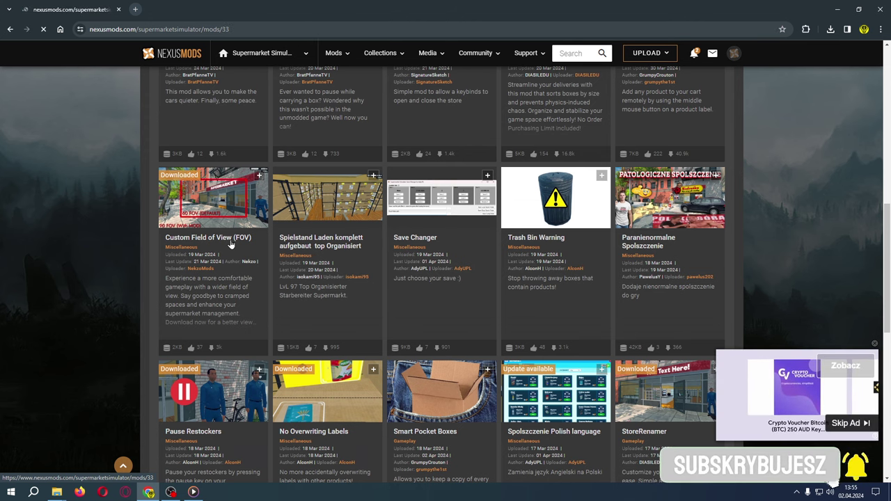
{"action": "scroll", "coordinate": [418, 296], "scroll_direction": "down", "scroll_amount": 3}
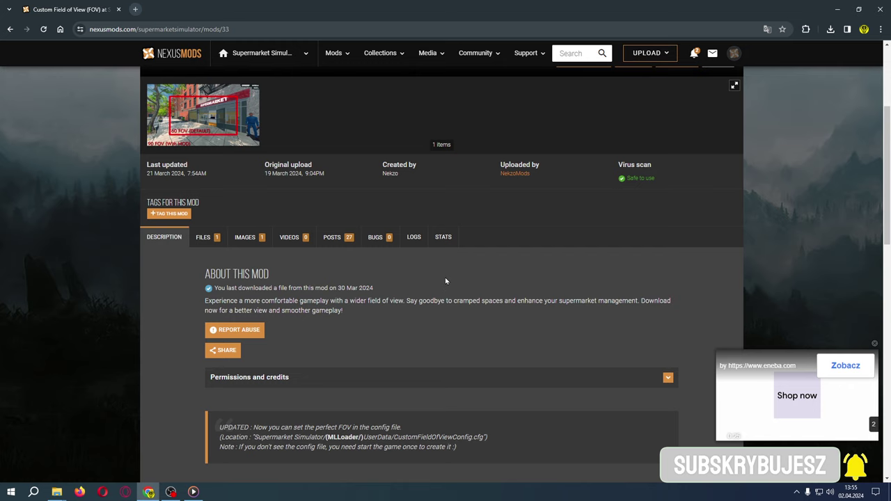
{"action": "scroll", "coordinate": [451, 296], "scroll_direction": "down", "scroll_amount": 1}
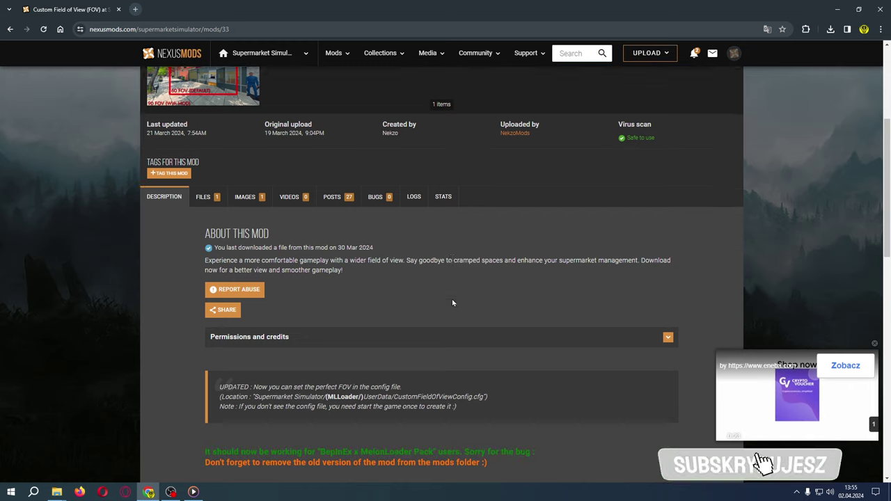
{"action": "scroll", "coordinate": [453, 302], "scroll_direction": "down", "scroll_amount": 1}
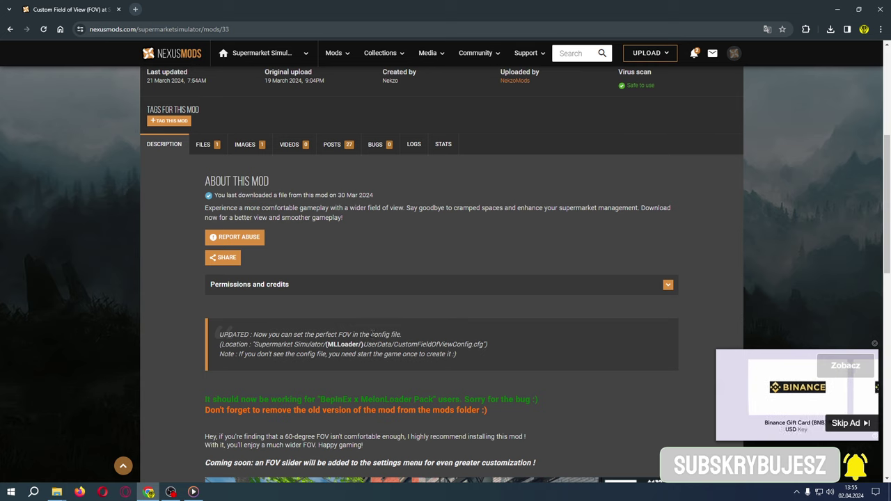
{"action": "scroll", "coordinate": [401, 282], "scroll_direction": "down", "scroll_amount": 1}
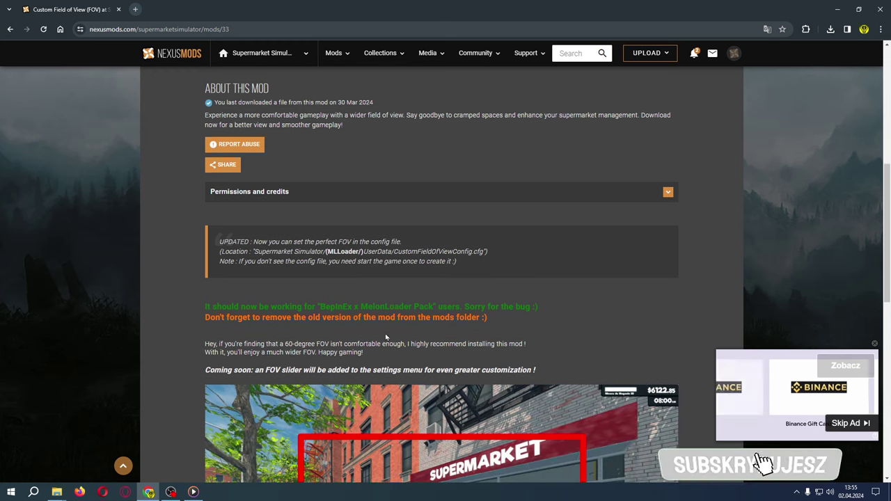
{"action": "scroll", "coordinate": [401, 282], "scroll_direction": "down", "scroll_amount": 3}
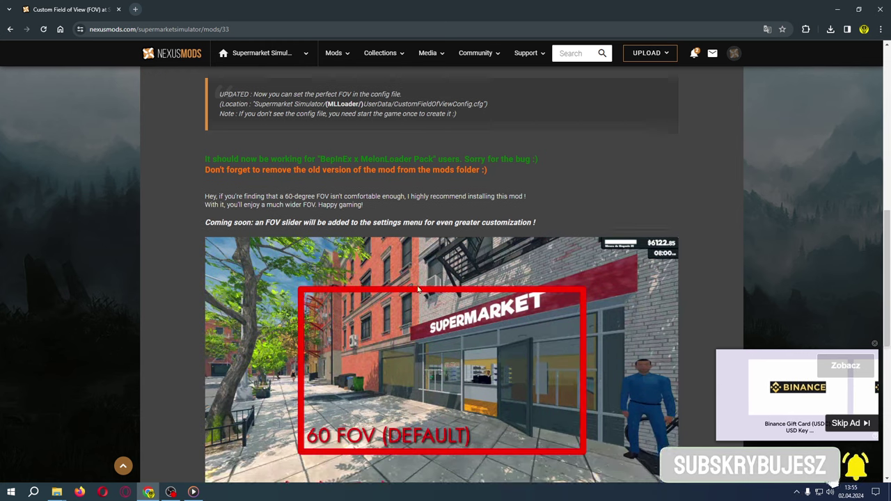
{"action": "scroll", "coordinate": [417, 299], "scroll_direction": "down", "scroll_amount": 1}
{"action": "scroll", "coordinate": [350, 299], "scroll_direction": "up", "scroll_amount": 5}
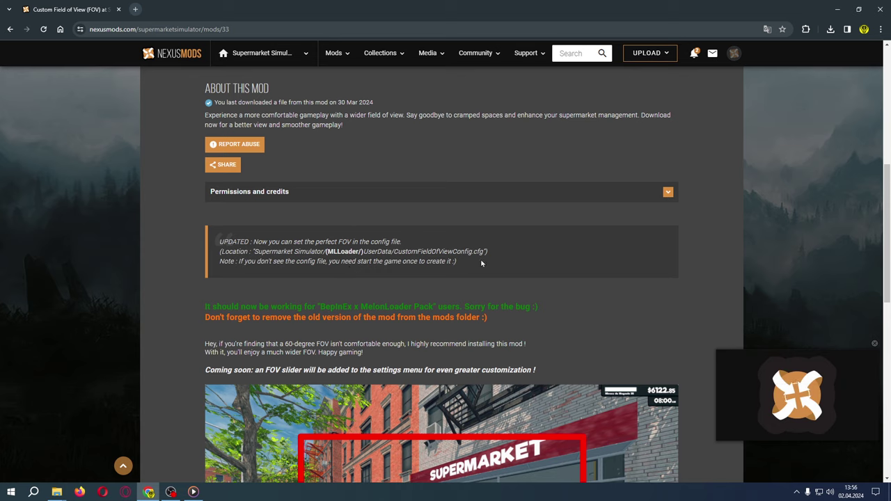
{"action": "scroll", "coordinate": [481, 263], "scroll_direction": "down", "scroll_amount": 3}
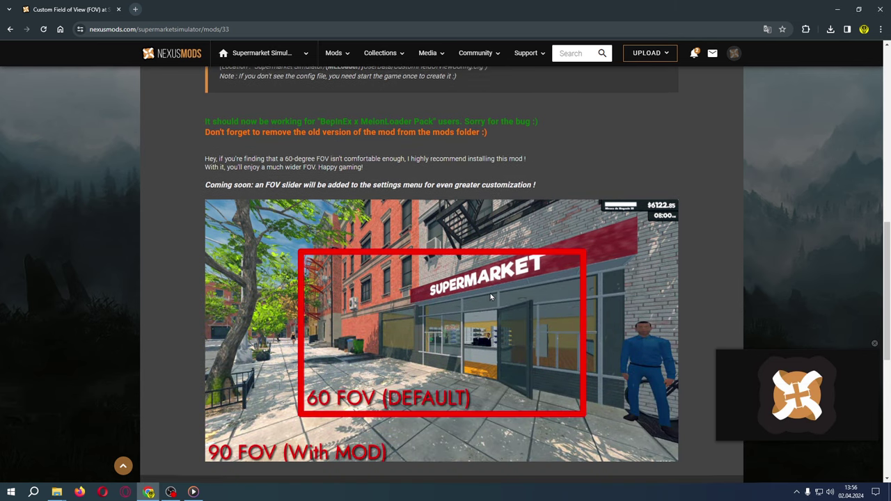
{"action": "scroll", "coordinate": [490, 295], "scroll_direction": "up", "scroll_amount": 5}
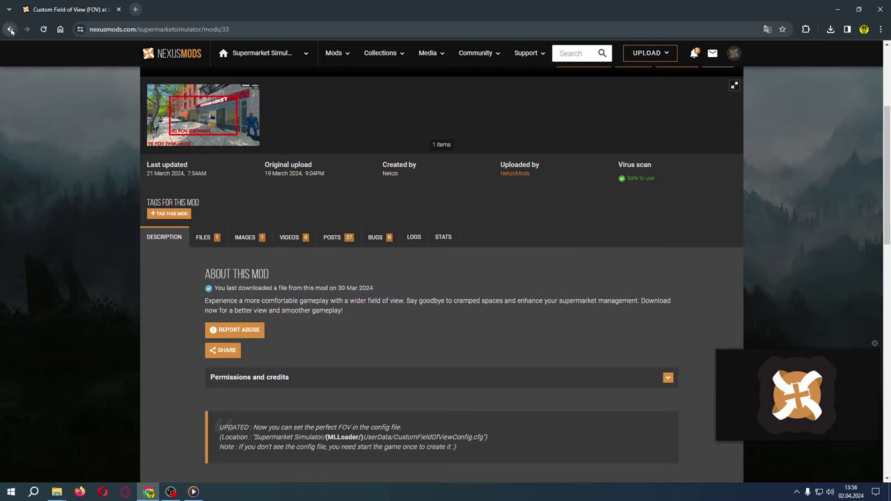
- Go back to the weekly mod list and look over the mods below Custom Field of View (FOV)
{"action": "left_click", "coordinate": [8, 29]}
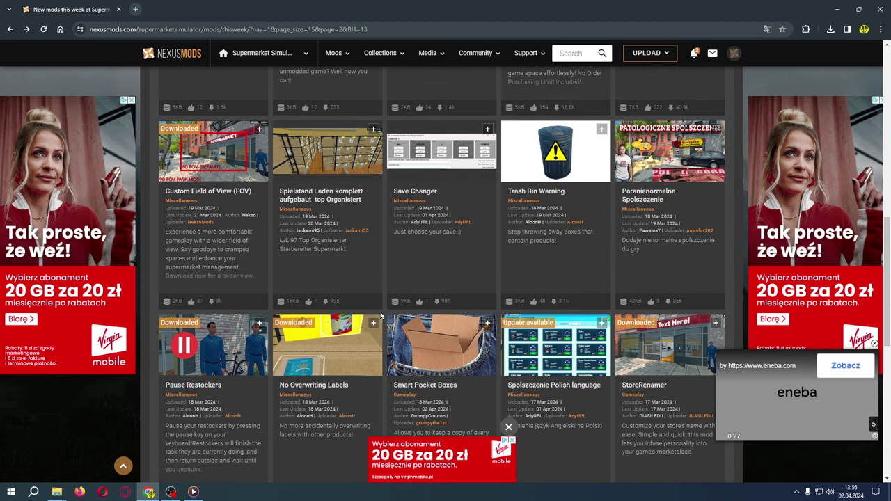
{"action": "scroll", "coordinate": [376, 318], "scroll_direction": "down", "scroll_amount": 2}
{"action": "scroll", "coordinate": [375, 319], "scroll_direction": "up", "scroll_amount": 2}
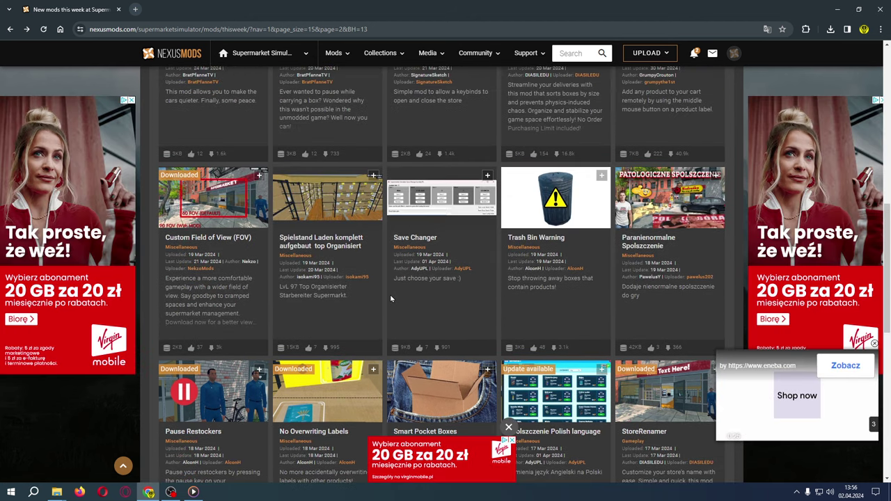
- Open the Pause Restockers page from the weekly mod list and read how its pause key control works
{"action": "scroll", "coordinate": [390, 299], "scroll_direction": "up", "scroll_amount": 2}
{"action": "scroll", "coordinate": [460, 279], "scroll_direction": "down", "scroll_amount": 2}
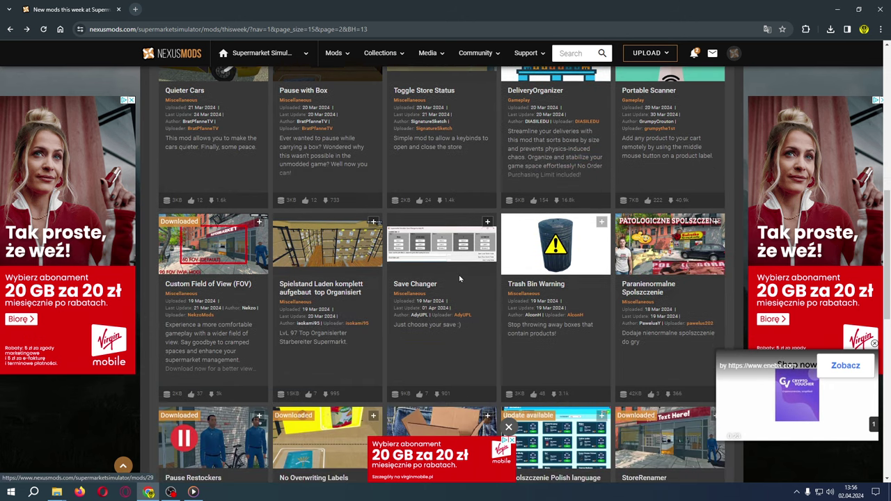
{"action": "scroll", "coordinate": [279, 292], "scroll_direction": "down", "scroll_amount": 2}
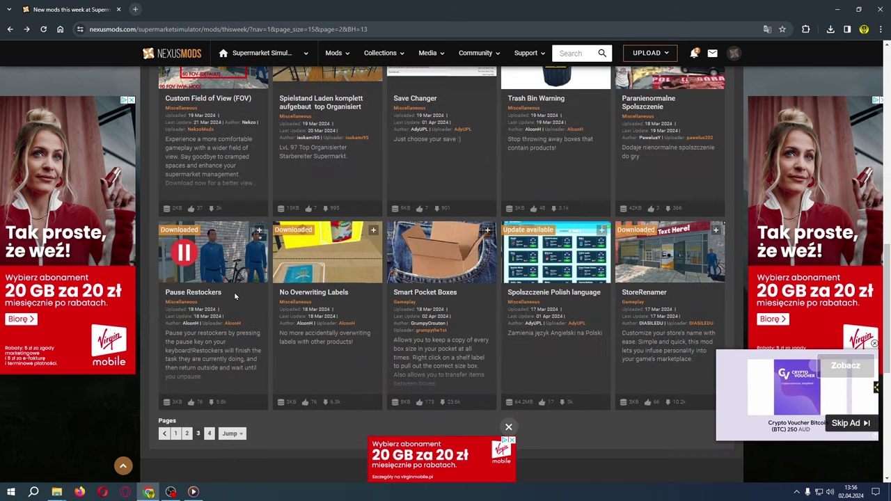
{"action": "left_click", "coordinate": [195, 295]}
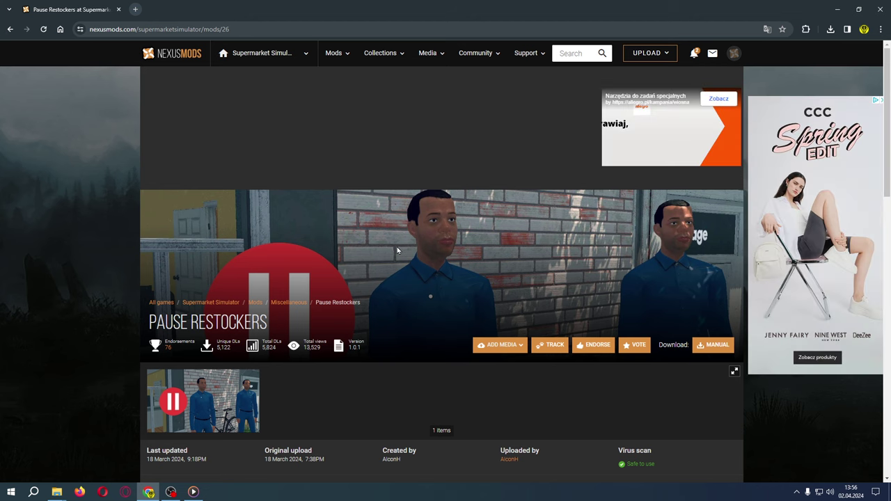
{"action": "scroll", "coordinate": [399, 257], "scroll_direction": "down", "scroll_amount": 3}
{"action": "scroll", "coordinate": [400, 261], "scroll_direction": "down", "scroll_amount": 2}
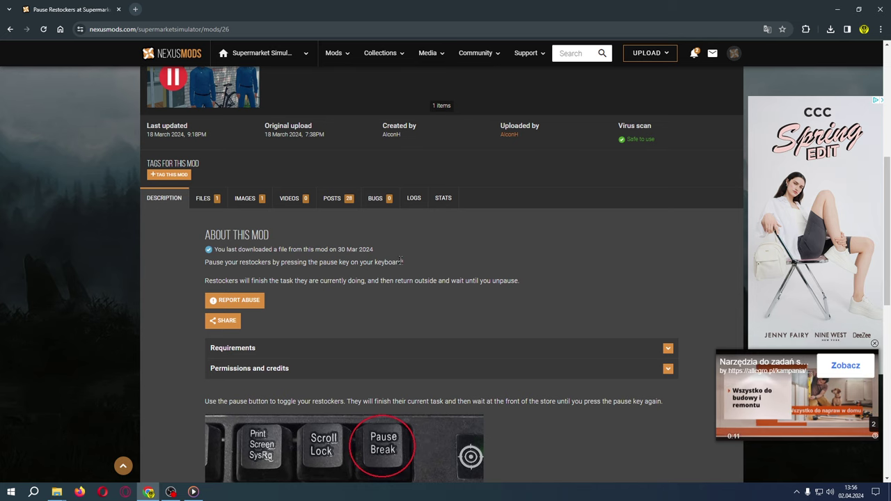
{"action": "scroll", "coordinate": [407, 271], "scroll_direction": "down", "scroll_amount": 2}
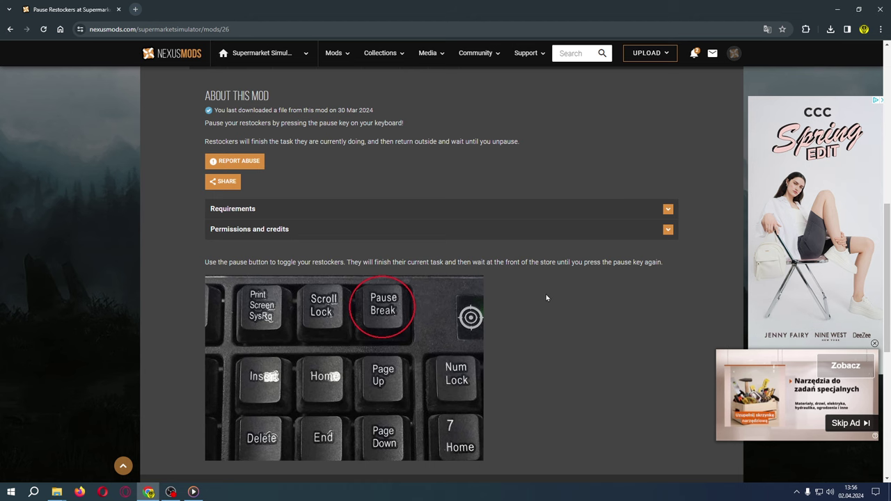
{"action": "scroll", "coordinate": [531, 296], "scroll_direction": "down", "scroll_amount": 3}
{"action": "scroll", "coordinate": [532, 298], "scroll_direction": "up", "scroll_amount": 3}
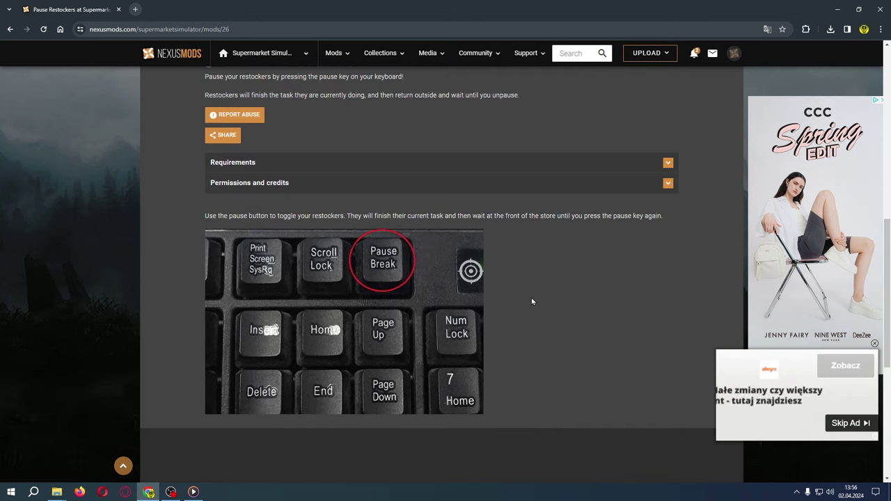
{"action": "scroll", "coordinate": [533, 307], "scroll_direction": "up", "scroll_amount": 1}
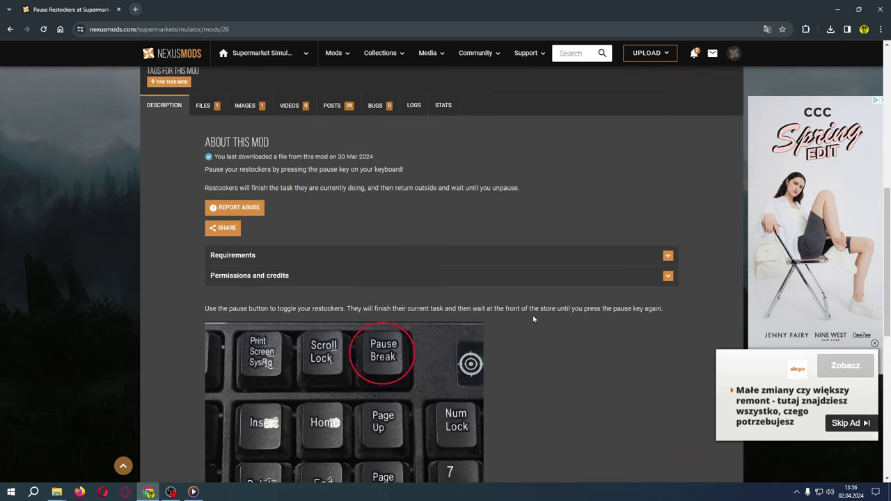
{"action": "scroll", "coordinate": [533, 316], "scroll_direction": "up", "scroll_amount": 1}
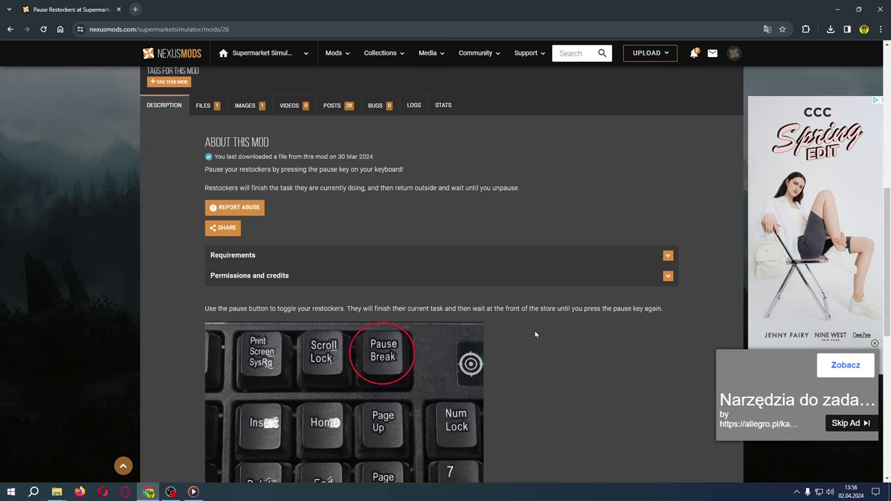
{"action": "scroll", "coordinate": [534, 334], "scroll_direction": "up", "scroll_amount": 2}
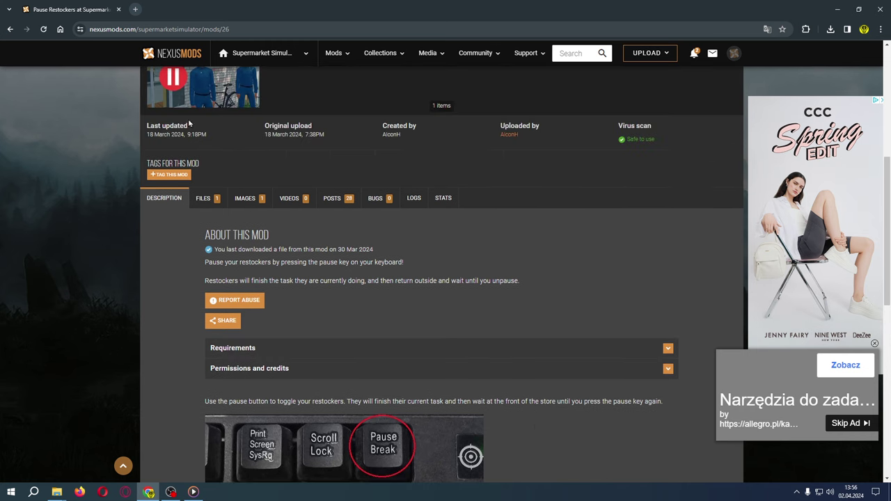
- Return to the weekly mod list, open the No Overwriting Labels page, and examine its description and enlarged screenshot
{"action": "left_click", "coordinate": [12, 30]}
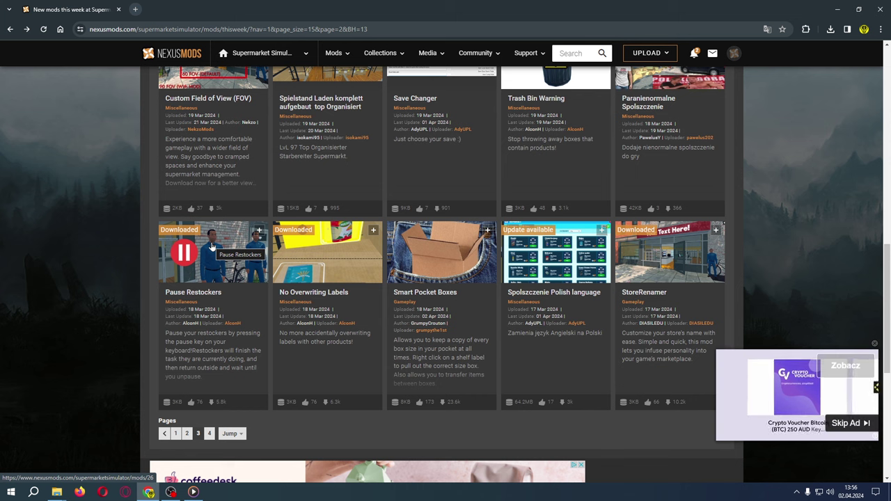
{"action": "left_click", "coordinate": [339, 296]}
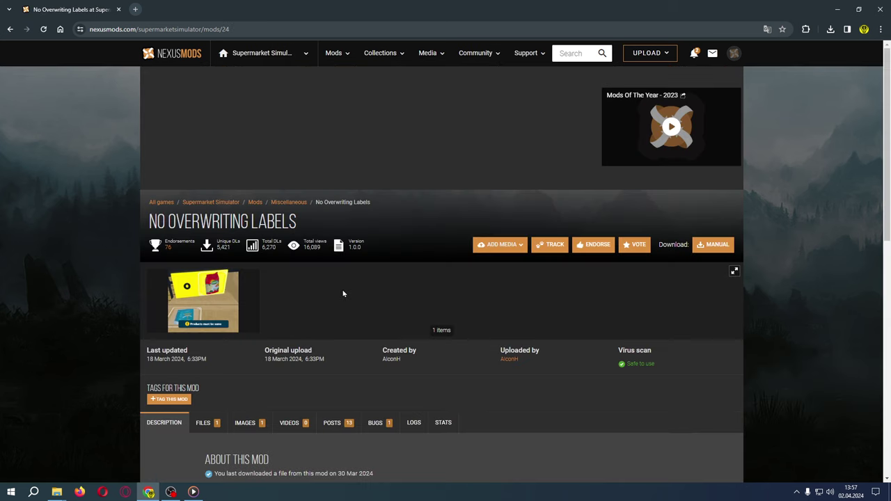
{"action": "scroll", "coordinate": [417, 285], "scroll_direction": "down", "scroll_amount": 3}
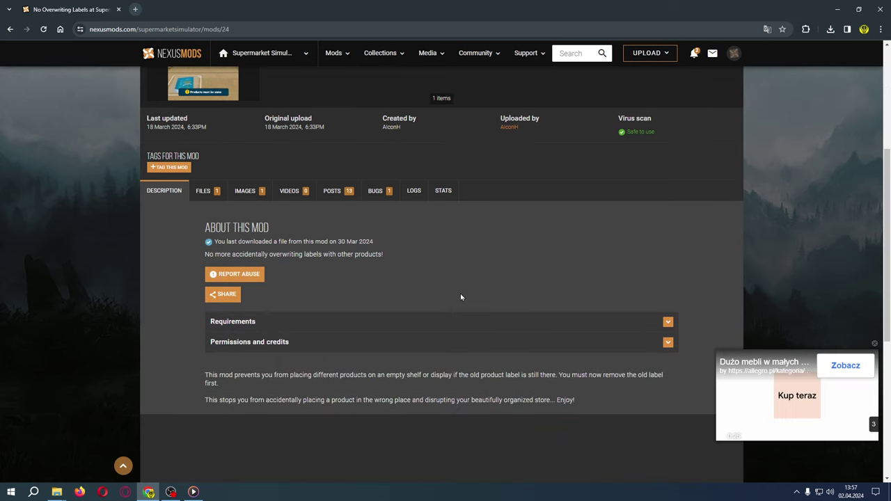
{"action": "scroll", "coordinate": [461, 297], "scroll_direction": "up", "scroll_amount": 2}
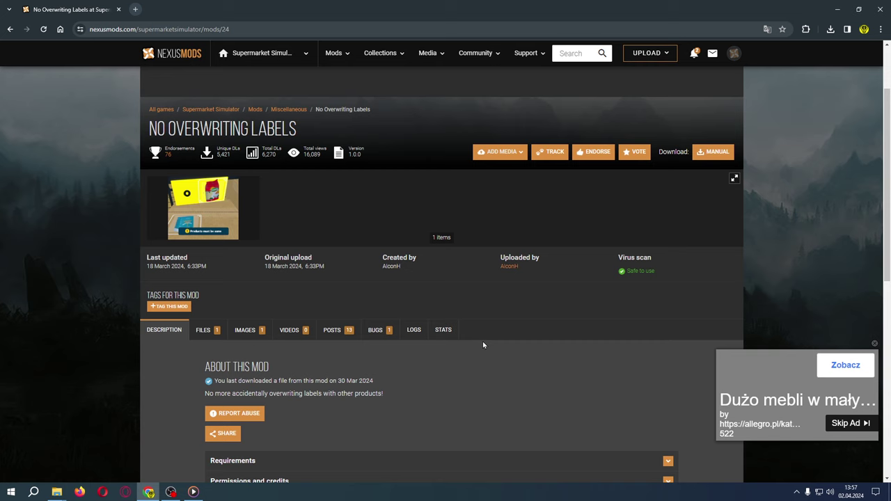
{"action": "left_click", "coordinate": [205, 209]}
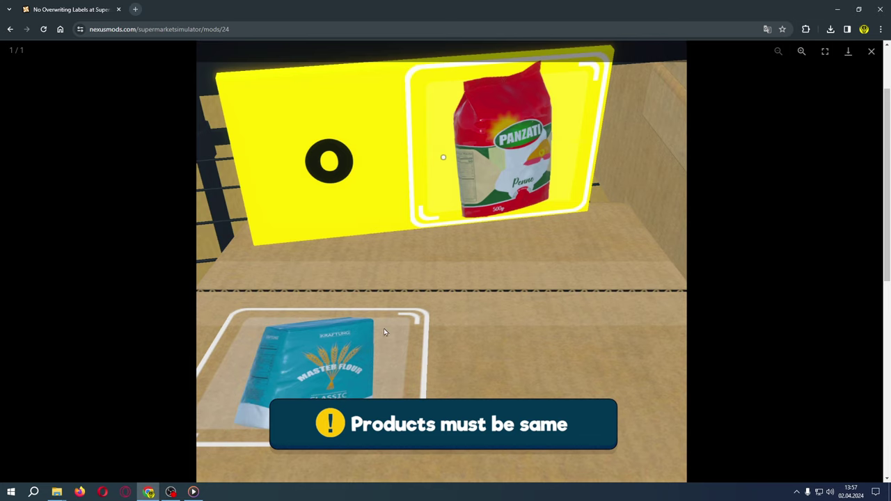
{"action": "left_click", "coordinate": [870, 53]}
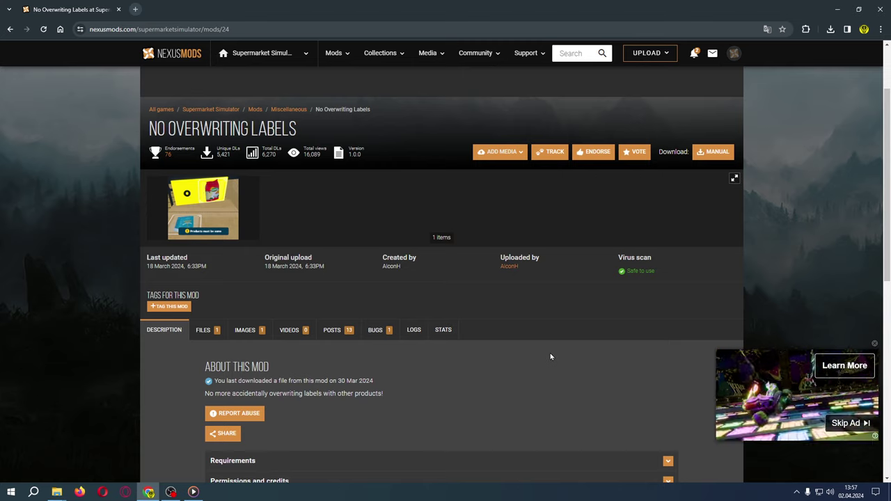
- Go back to the weekly mod list, open the Spolszczenie Polish language page, and read its installation instructions and warnings
{"action": "left_click", "coordinate": [10, 29]}
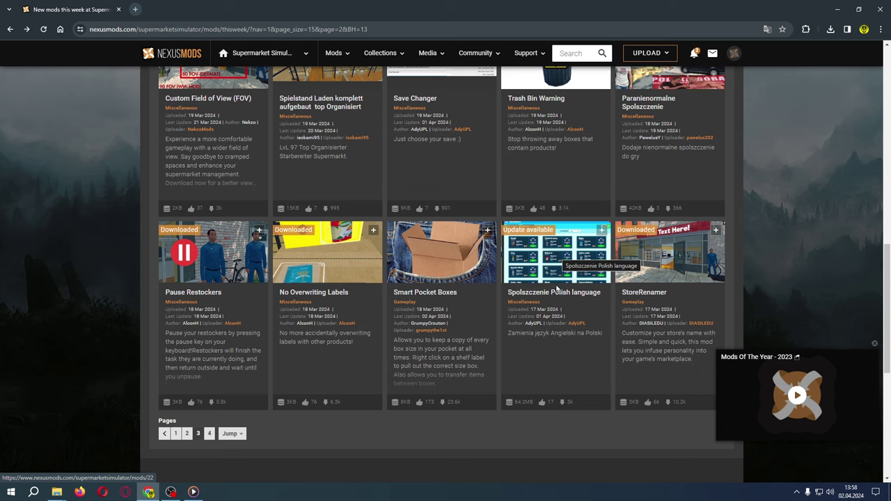
{"action": "left_click", "coordinate": [546, 293]}
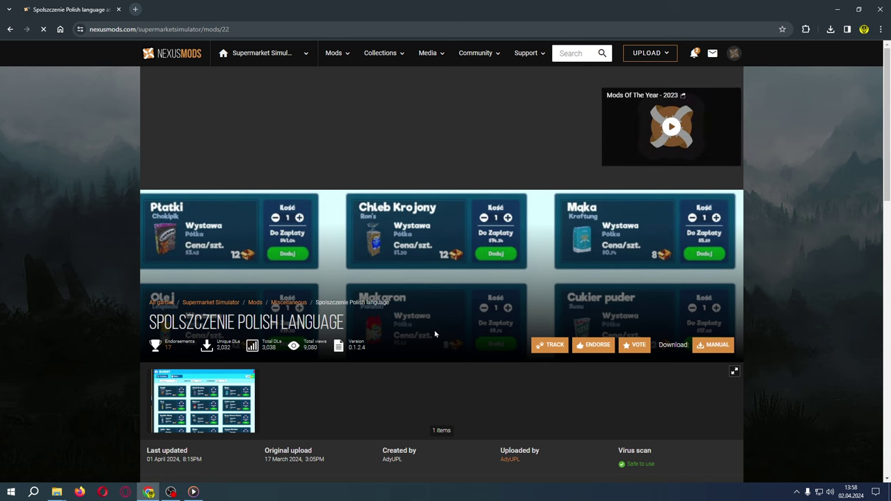
{"action": "scroll", "coordinate": [435, 335], "scroll_direction": "down", "scroll_amount": 2}
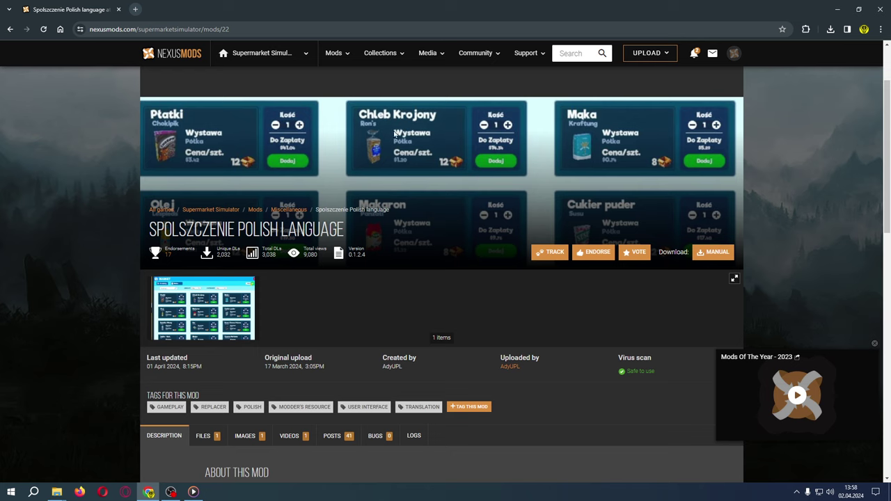
{"action": "scroll", "coordinate": [384, 253], "scroll_direction": "down", "scroll_amount": 3}
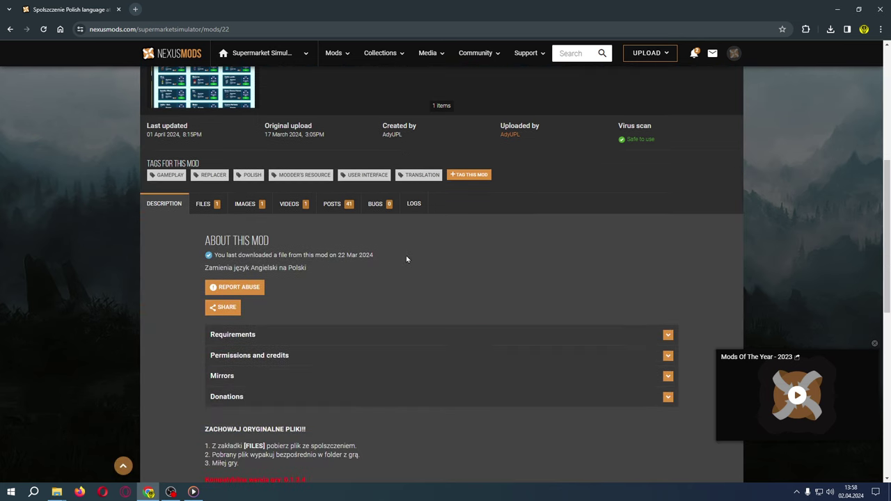
{"action": "scroll", "coordinate": [411, 259], "scroll_direction": "down", "scroll_amount": 2}
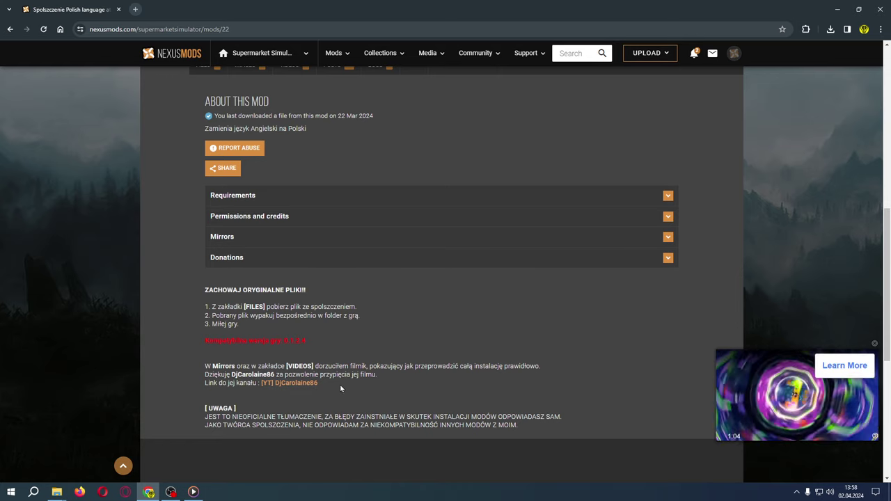
{"action": "scroll", "coordinate": [418, 370], "scroll_direction": "down", "scroll_amount": 1}
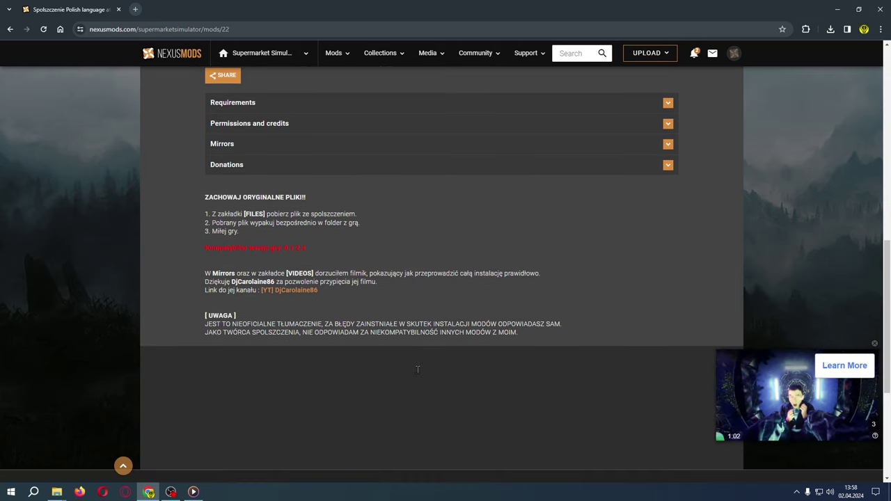
{"action": "scroll", "coordinate": [418, 370], "scroll_direction": "up", "scroll_amount": 2}
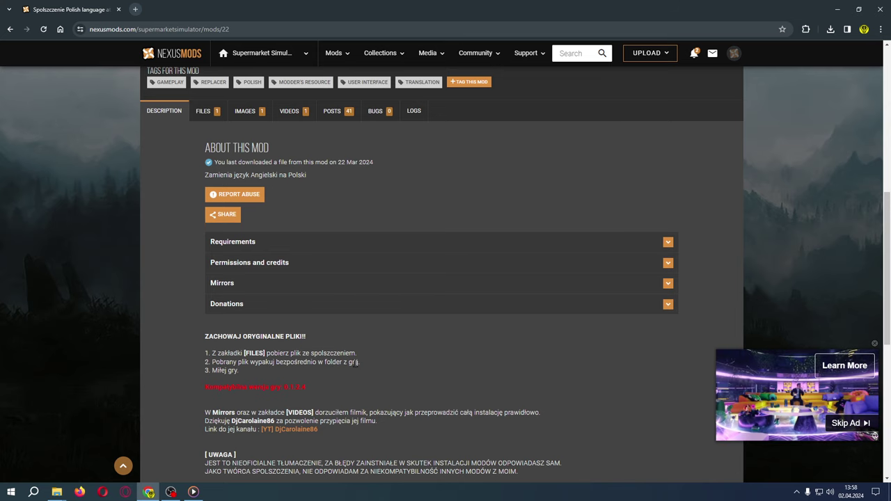
{"action": "scroll", "coordinate": [473, 352], "scroll_direction": "up", "scroll_amount": 3}
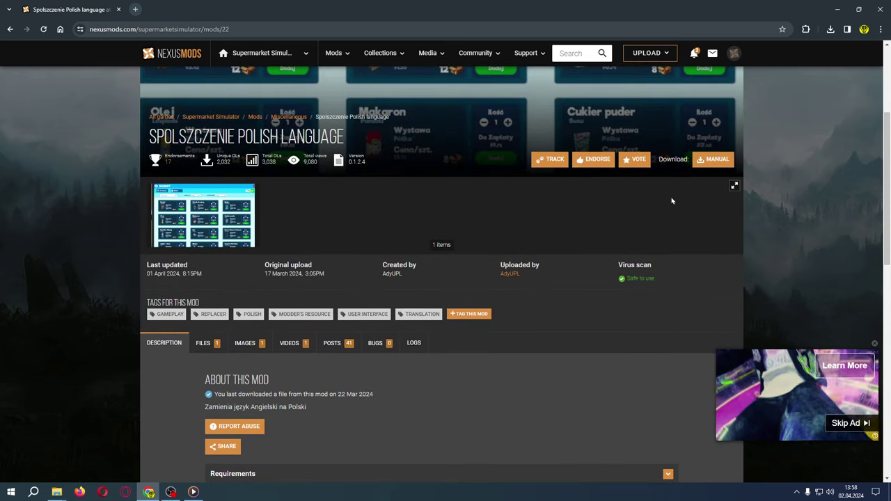
- Download Supermarket Simulator_Data-22-0-1-2-4-1711998939.zip manually with the slow download option and save it to the Pobrane folder
{"action": "left_click", "coordinate": [714, 160]}
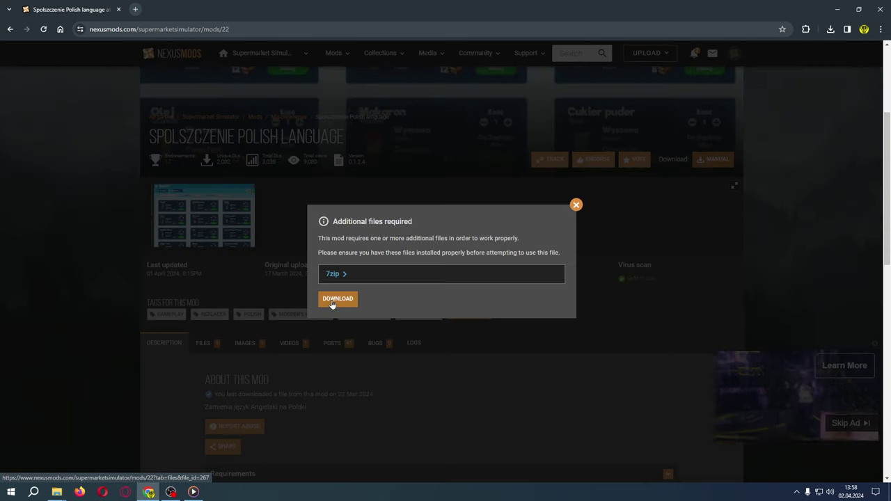
{"action": "left_click", "coordinate": [333, 301]}
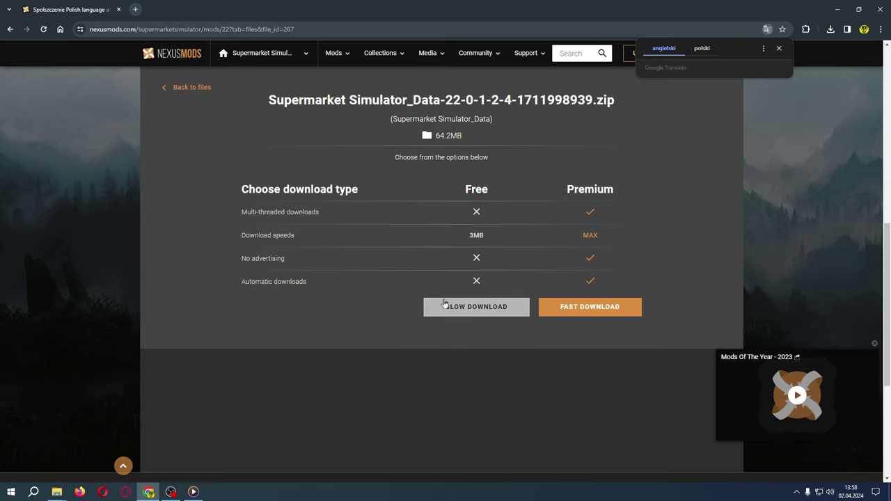
{"action": "left_click", "coordinate": [451, 307]}
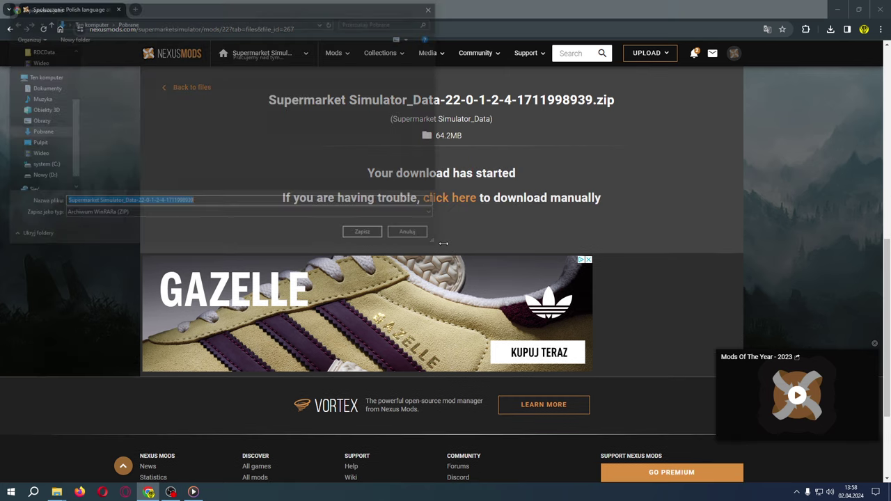
{"action": "left_click", "coordinate": [359, 235]}
- Switch to File Explorer, show the downloads window beside the plugins window, and go back from the BetterCashier folder to Pobrane
{"action": "left_click", "coordinate": [56, 491]}
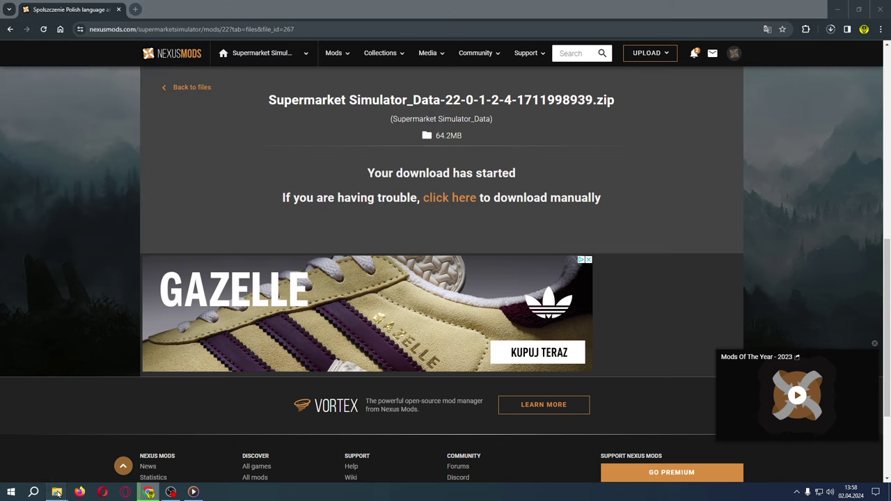
{"action": "left_click", "coordinate": [20, 417]}
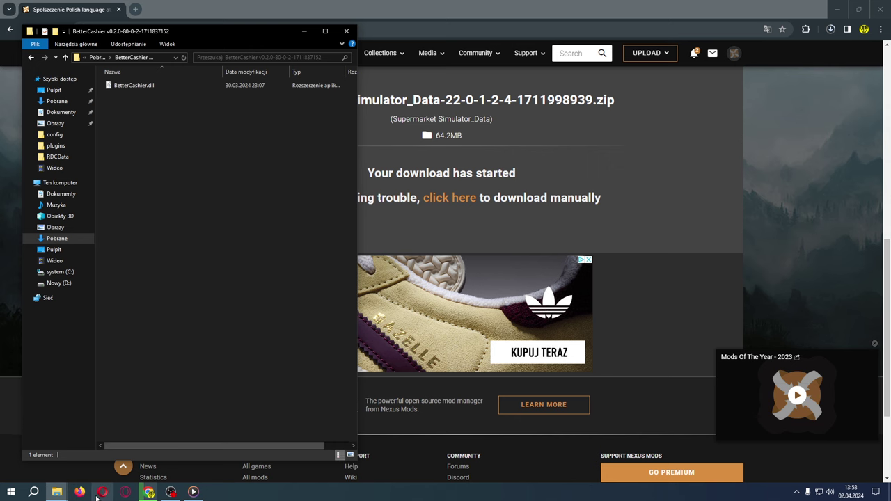
{"action": "mouse_move", "coordinate": [57, 495]}
{"action": "left_click", "coordinate": [71, 425]}
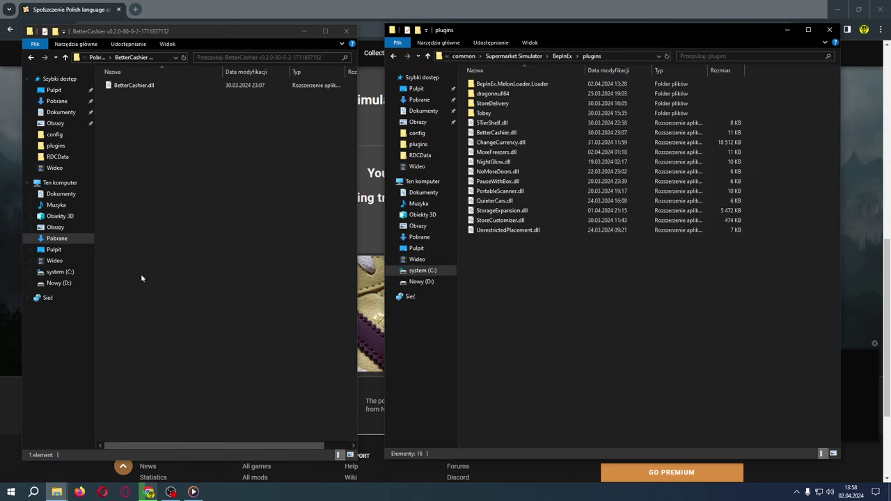
{"action": "left_click", "coordinate": [30, 57]}
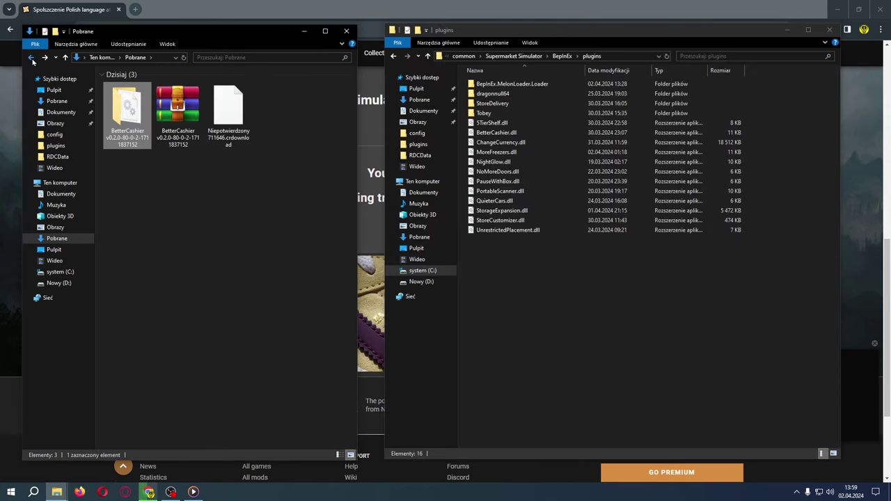
- Switch to Chrome and check the status of the Polish language zip in the recent download history
{"action": "key", "text": "alt+Tab"}
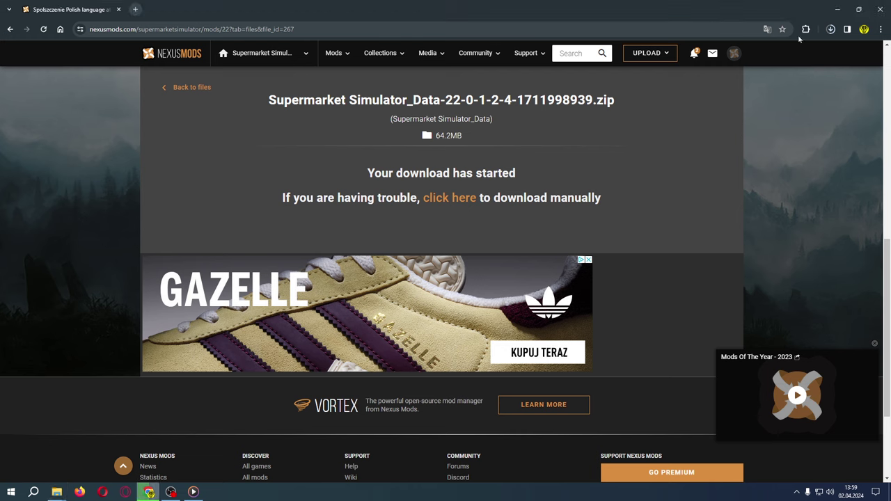
{"action": "left_click", "coordinate": [830, 29]}
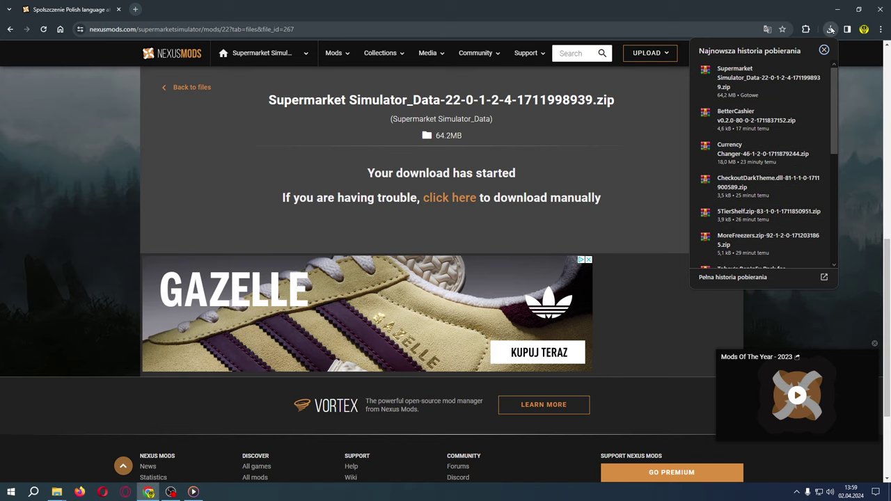
{"action": "left_click", "coordinate": [830, 29]}
- Switch to File Explorer, show the Pobrane and plugins windows side by side, and move the plugins window up to the Supermarket Simulator folder
{"action": "left_click", "coordinate": [57, 491]}
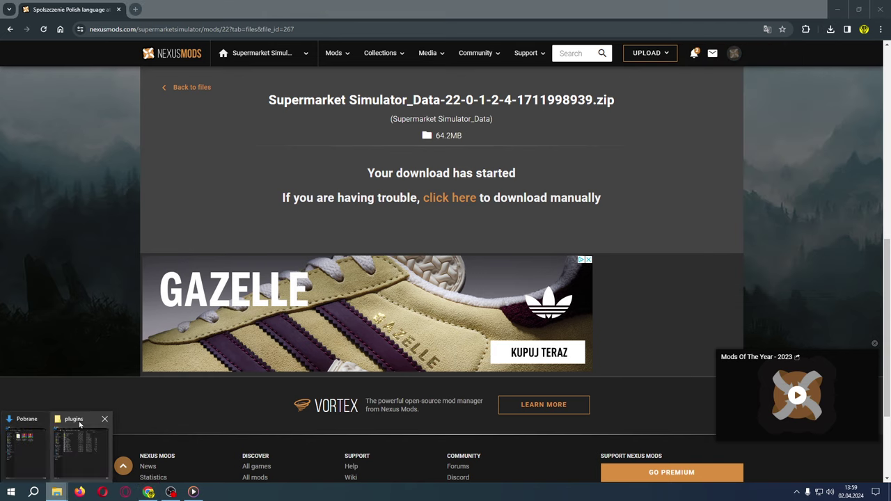
{"action": "left_click", "coordinate": [79, 435]}
{"action": "left_click", "coordinate": [56, 492]}
{"action": "left_click", "coordinate": [26, 442]}
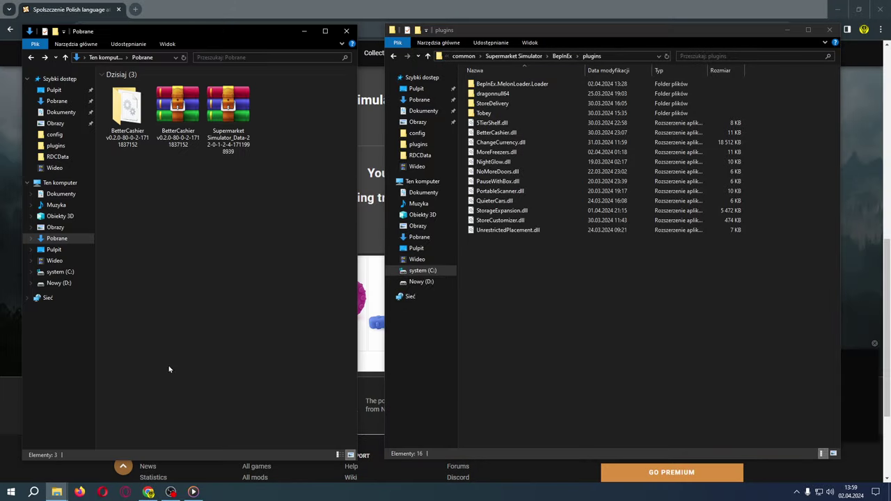
{"action": "left_click", "coordinate": [522, 55]}
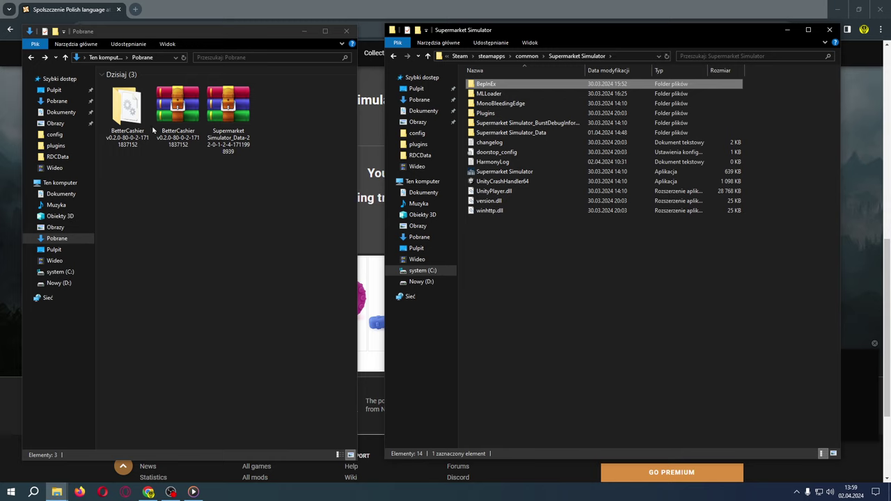
{"action": "right_click", "coordinate": [121, 118]}
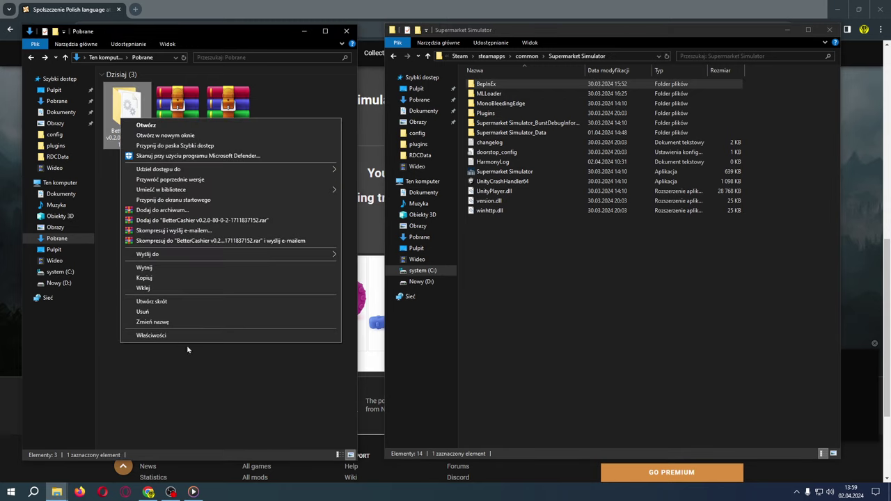
{"action": "left_click", "coordinate": [212, 371]}
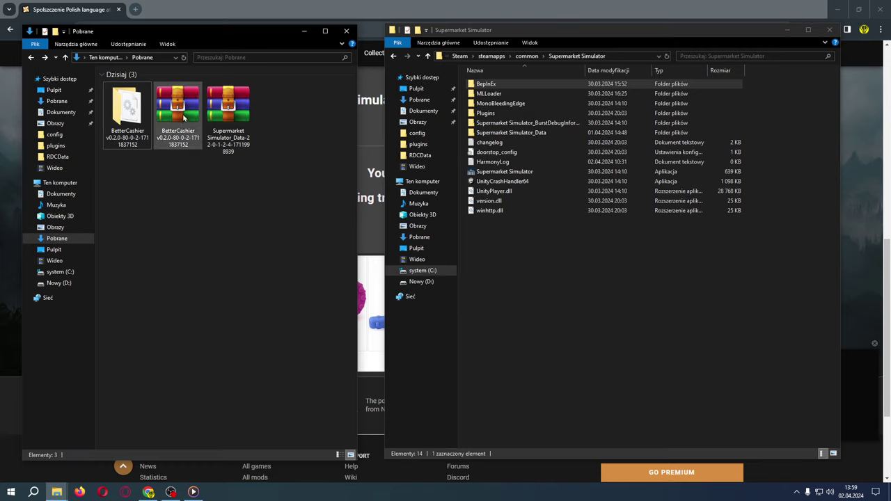
{"action": "left_click", "coordinate": [222, 116]}
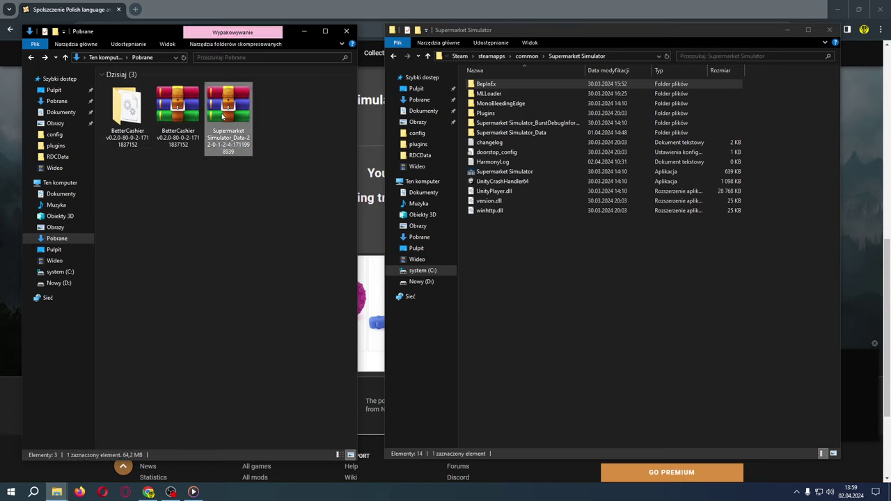
{"action": "right_click", "coordinate": [222, 116]}
{"action": "left_click", "coordinate": [267, 170]}
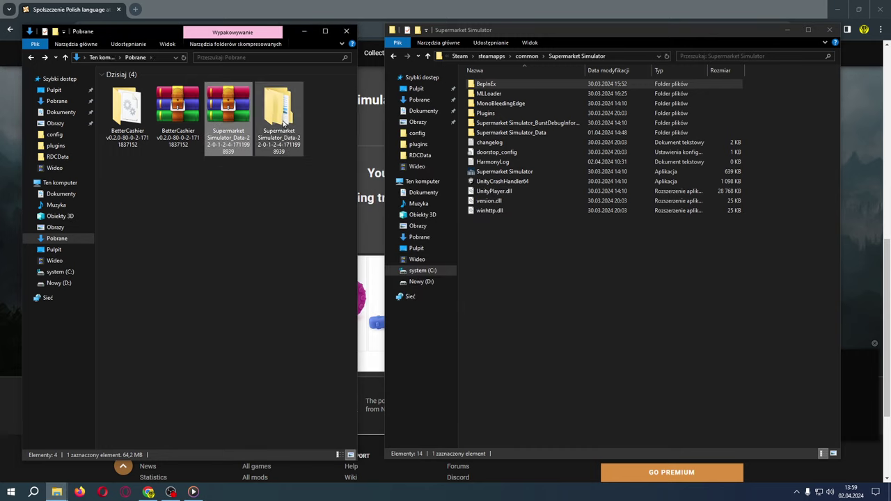
- Move the extracted Supermarket Simulator_Data folder into the game's Supermarket Simulator folder, replacing the existing files with the same names
{"action": "double_click", "coordinate": [283, 123]}
{"action": "left_click", "coordinate": [155, 88]}
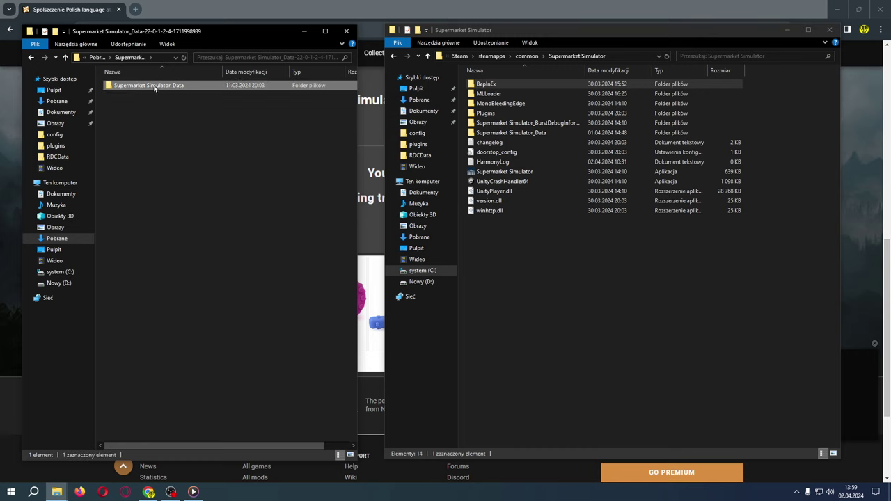
{"action": "left_click_drag", "start_coordinate": [154, 88], "coordinate": [565, 289]}
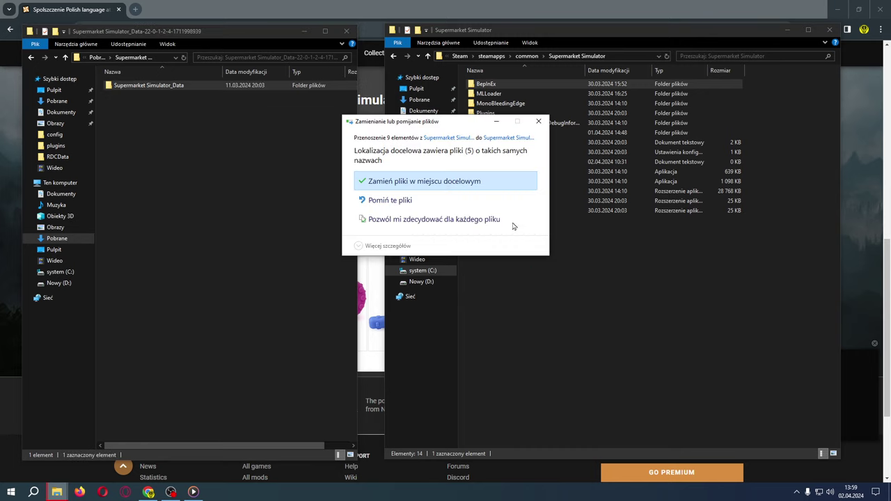
{"action": "left_click", "coordinate": [410, 183]}
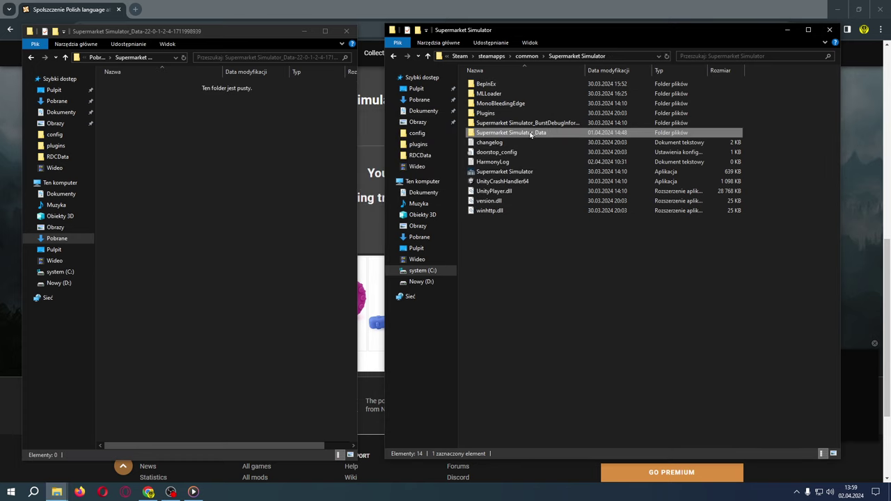
- Look inside the game's Supermarket Simulator_Data folder, and return that window to the BepInEx plugins folder
{"action": "double_click", "coordinate": [531, 134]}
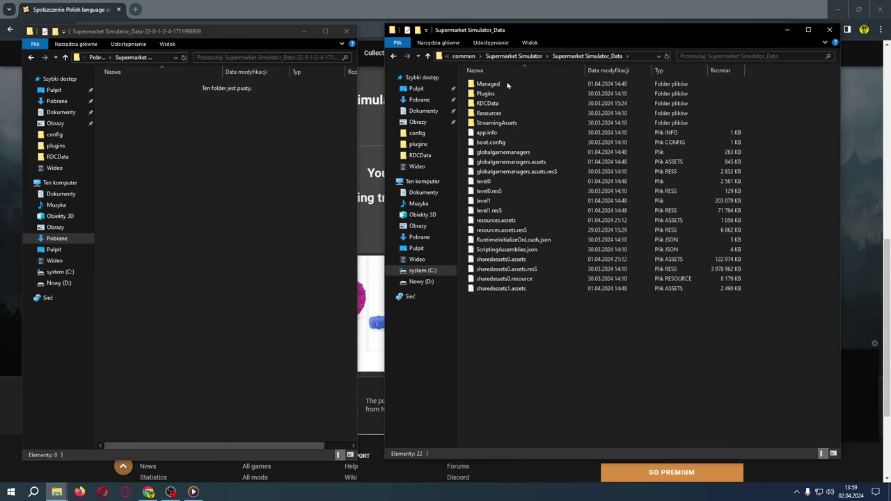
{"action": "left_click", "coordinate": [392, 56]}
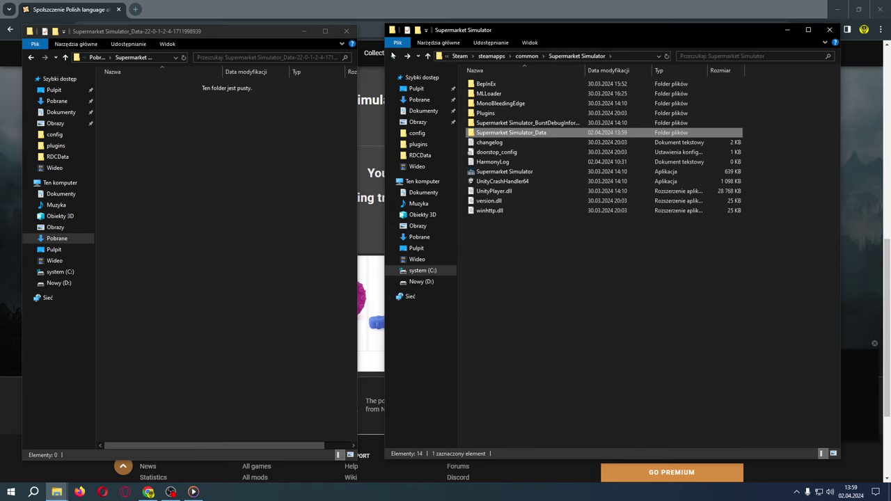
{"action": "left_click", "coordinate": [393, 56]}
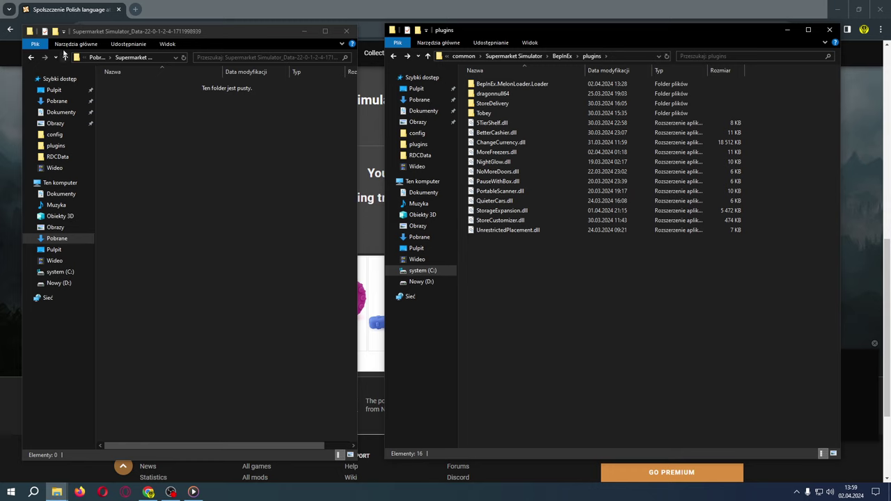
- Return to Pobrane and delete all the BetterCashier and Supermarket Simulator_Data folders and archives there
{"action": "left_click", "coordinate": [65, 57]}
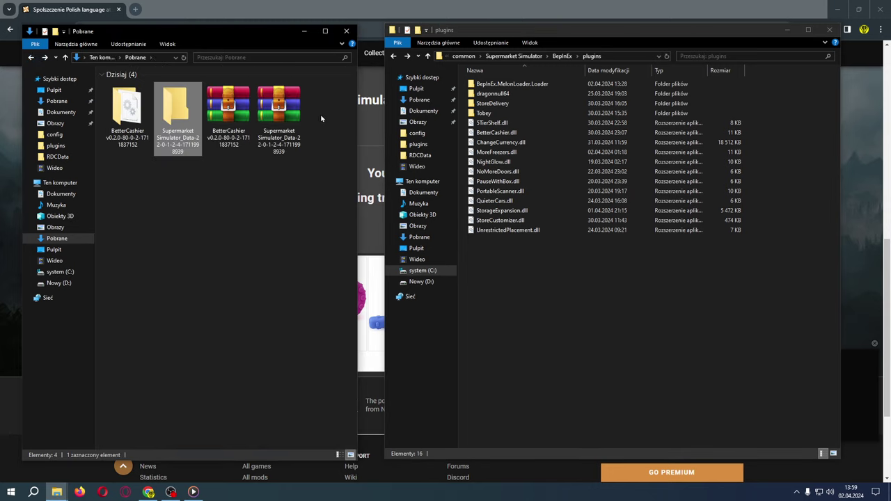
{"action": "key", "text": "ctrl+a"}
{"action": "right_click", "coordinate": [135, 133]}
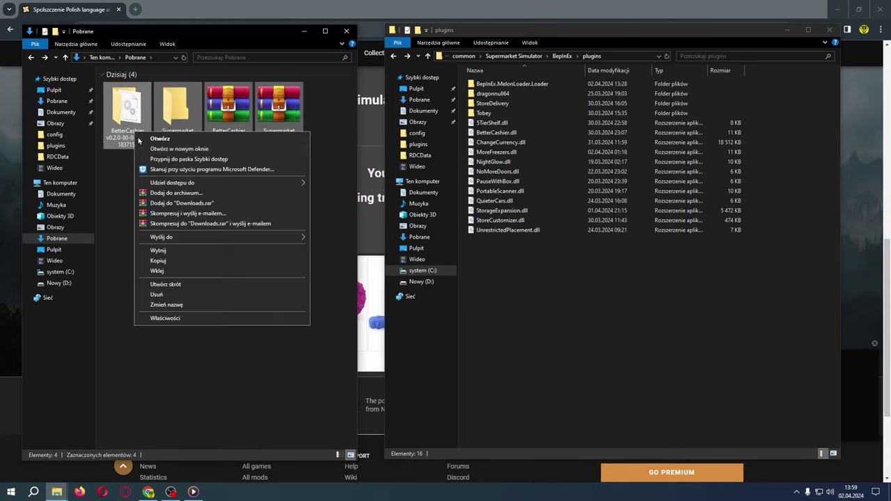
{"action": "left_click", "coordinate": [170, 295]}
- Switch to Chrome, go back from the Polish language mod to this week's mod list, and open page 4
{"action": "left_click", "coordinate": [17, 19]}
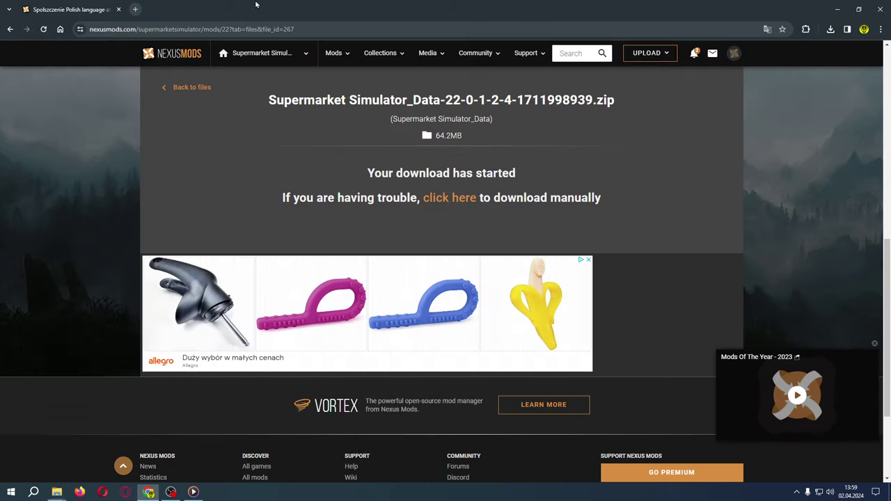
{"action": "left_click", "coordinate": [10, 29]}
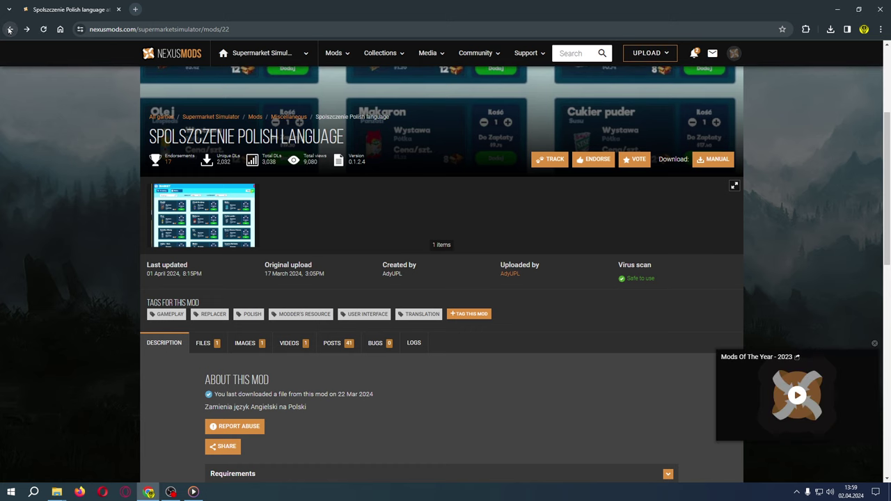
{"action": "left_click", "coordinate": [10, 30]}
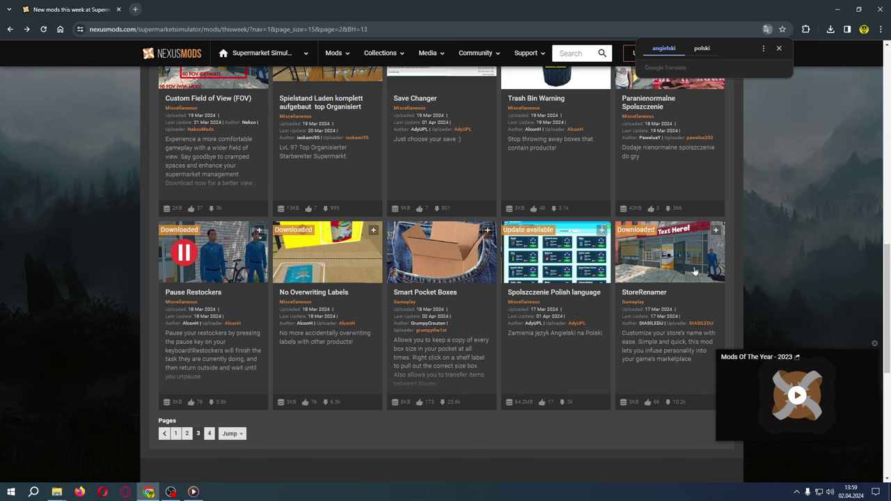
{"action": "mouse_move", "coordinate": [662, 260]}
{"action": "left_click", "coordinate": [209, 434]}
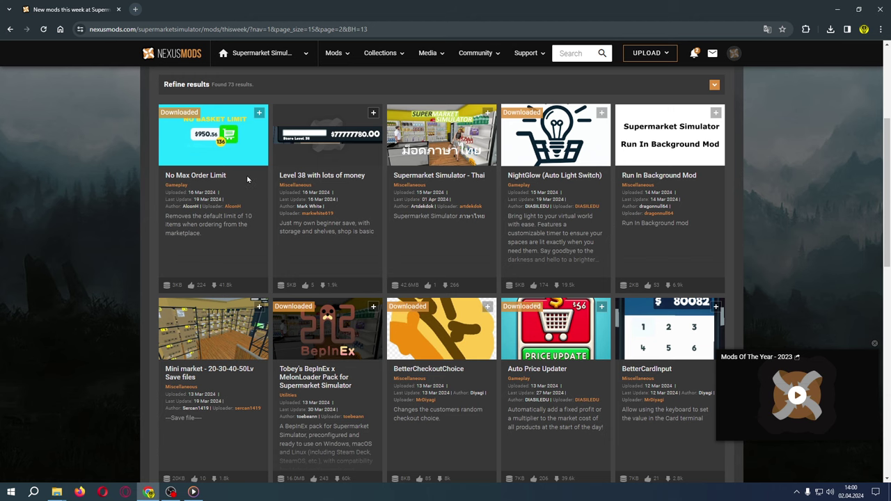
- Look over the mods on page 4, read the BetterCheckoutChoice description, and return to the list
{"action": "scroll", "coordinate": [565, 204], "scroll_direction": "down", "scroll_amount": 1}
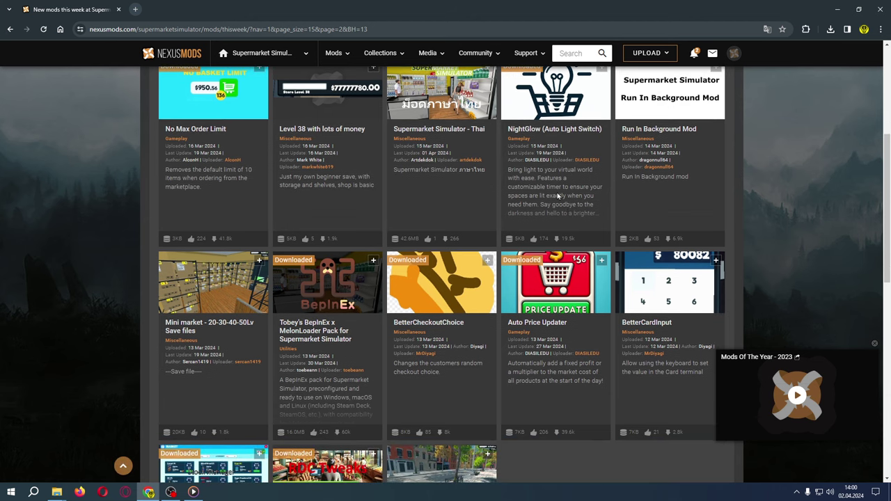
{"action": "scroll", "coordinate": [565, 204], "scroll_direction": "up", "scroll_amount": 1}
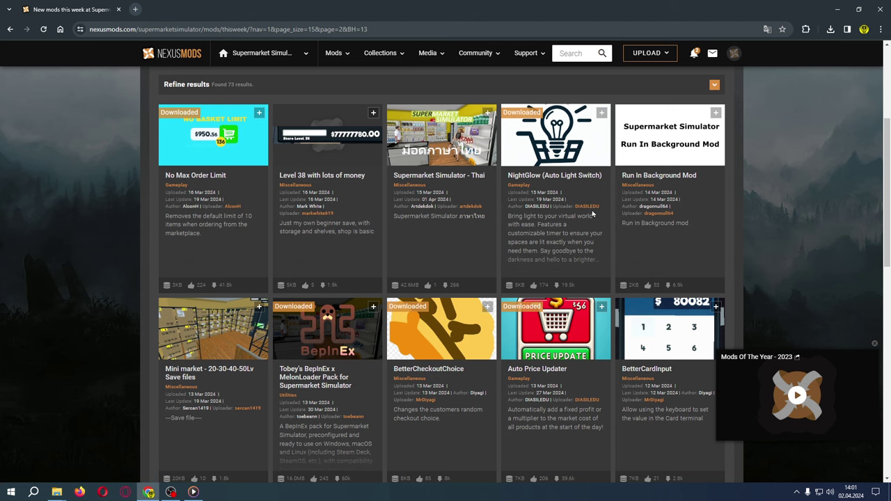
{"action": "scroll", "coordinate": [447, 247], "scroll_direction": "down", "scroll_amount": 1}
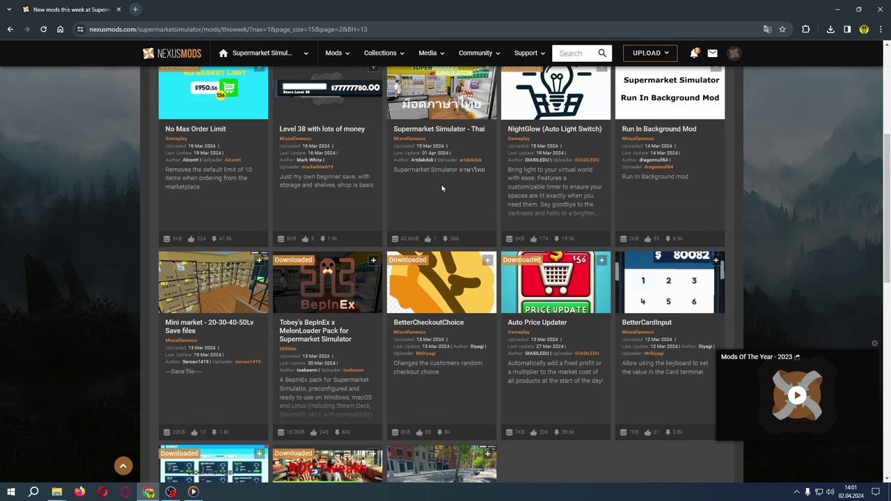
{"action": "scroll", "coordinate": [442, 202], "scroll_direction": "down", "scroll_amount": 2}
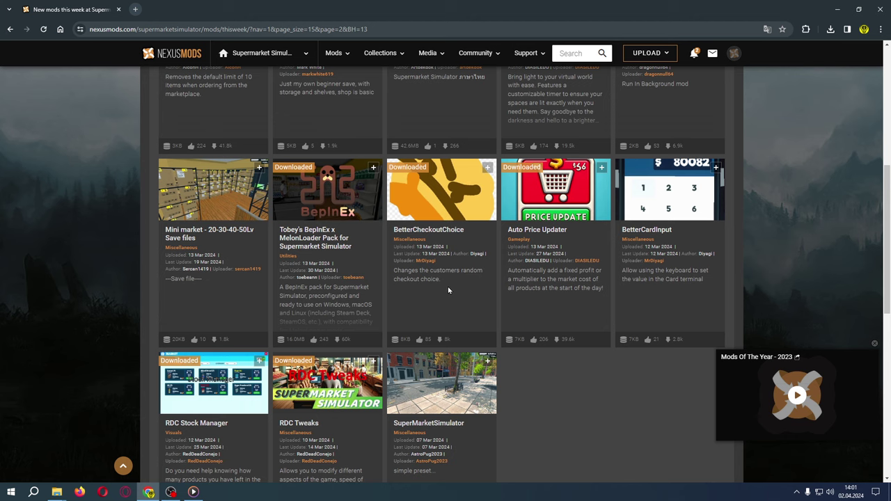
{"action": "left_click", "coordinate": [446, 235]}
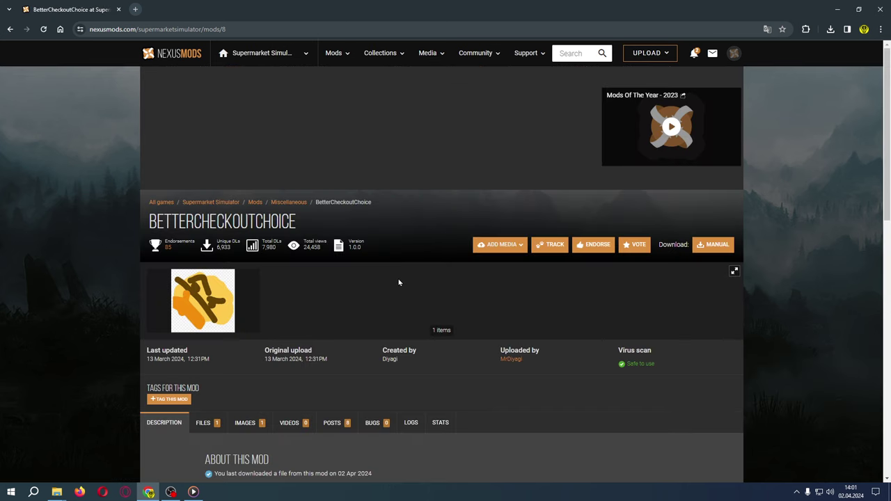
{"action": "scroll", "coordinate": [399, 282], "scroll_direction": "down", "scroll_amount": 5}
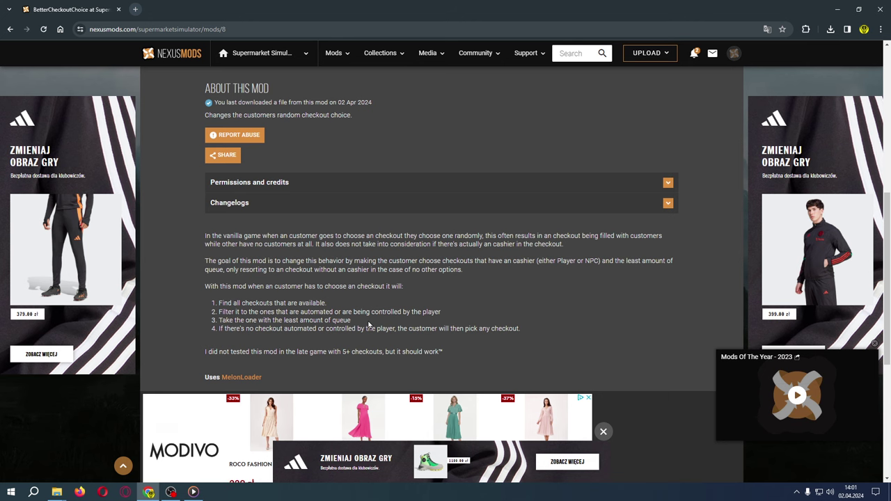
{"action": "scroll", "coordinate": [369, 325], "scroll_direction": "up", "scroll_amount": 1}
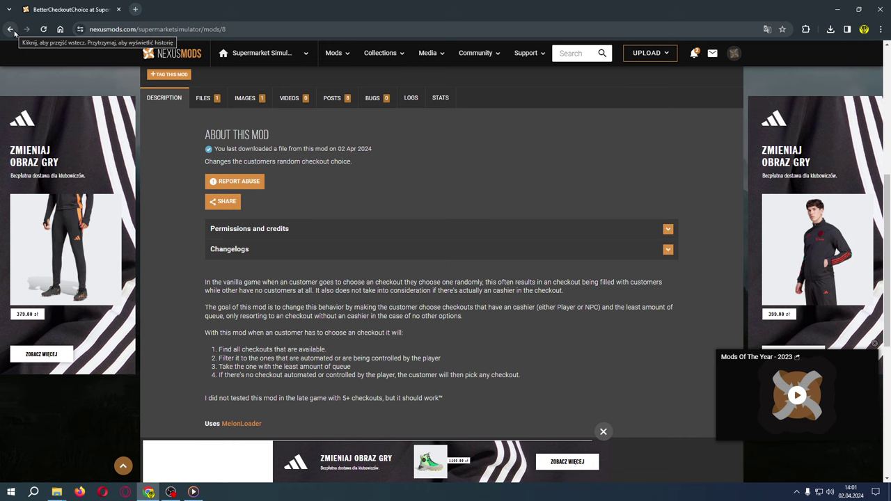
{"action": "scroll", "coordinate": [116, 85], "scroll_direction": "up", "scroll_amount": 3}
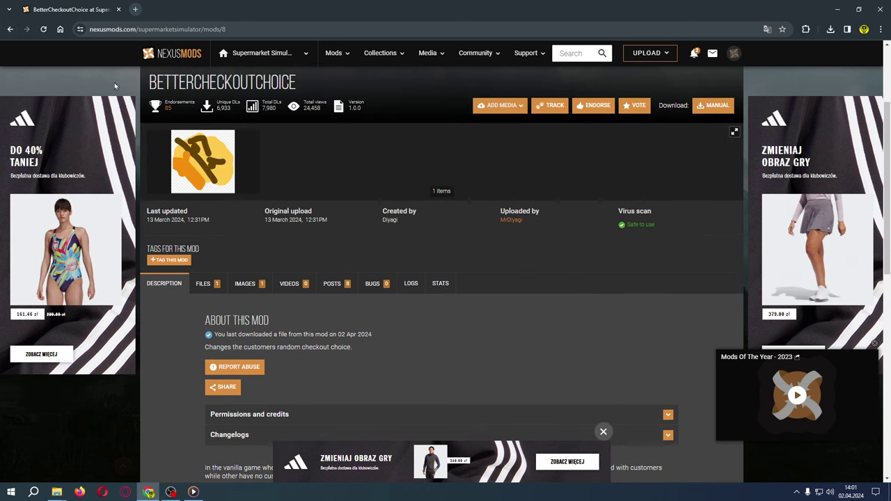
{"action": "left_click", "coordinate": [9, 29]}
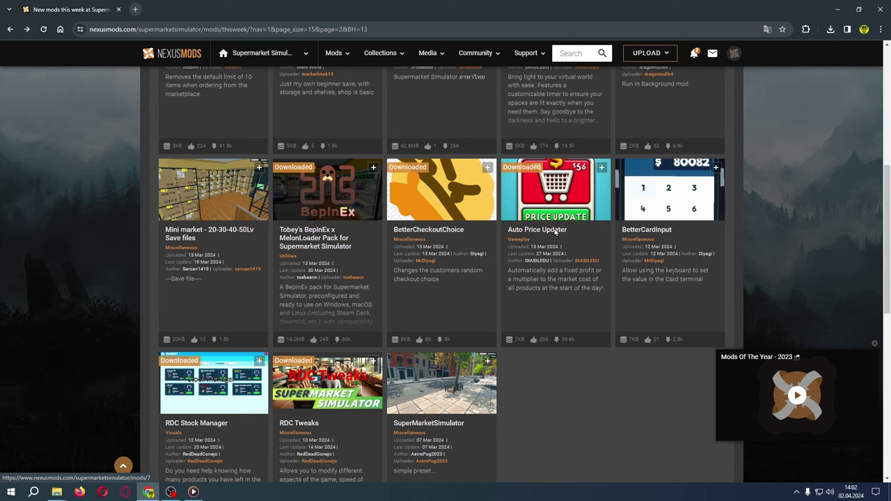
- Open the Auto Price Updater mod and read its description, including the pricing options and the note on price updates
{"action": "left_click", "coordinate": [555, 230]}
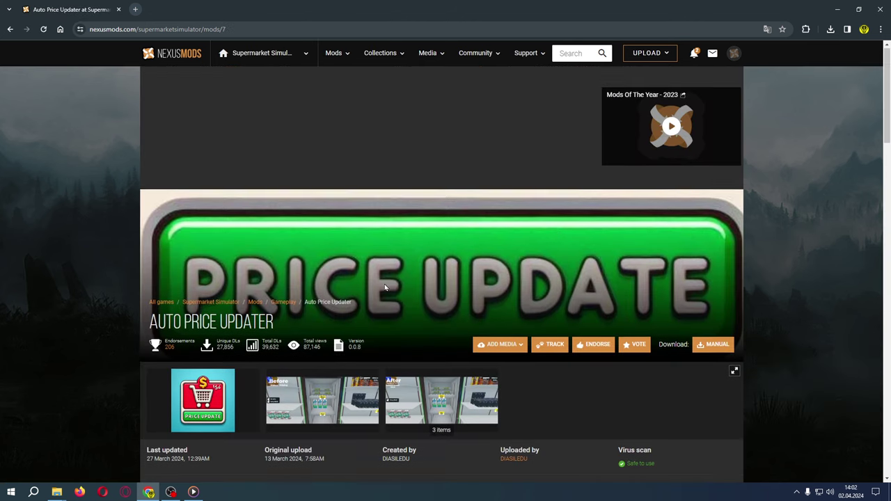
{"action": "scroll", "coordinate": [384, 287], "scroll_direction": "down", "scroll_amount": 3}
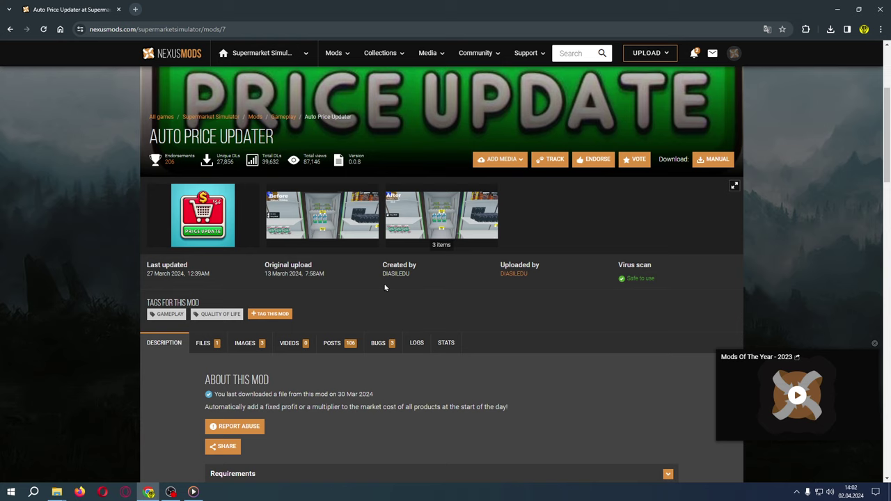
{"action": "scroll", "coordinate": [384, 287], "scroll_direction": "down", "scroll_amount": 2}
{"action": "scroll", "coordinate": [387, 290], "scroll_direction": "down", "scroll_amount": 2}
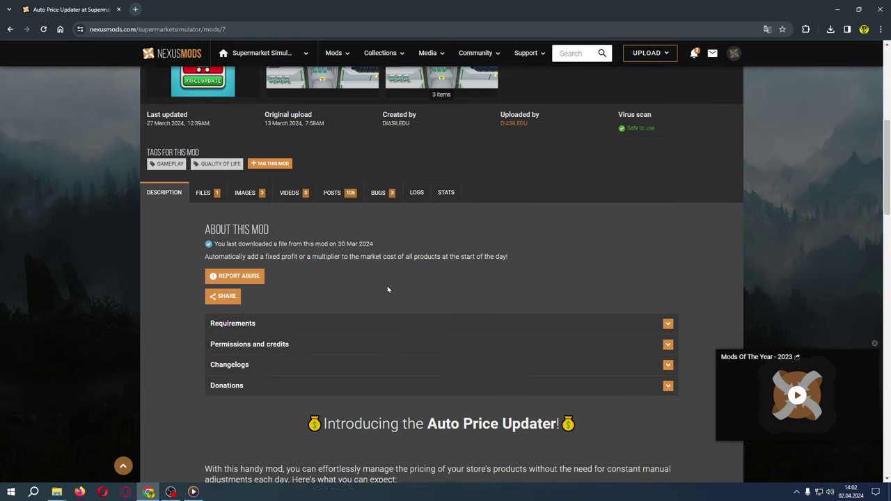
{"action": "scroll", "coordinate": [388, 290], "scroll_direction": "down", "scroll_amount": 2}
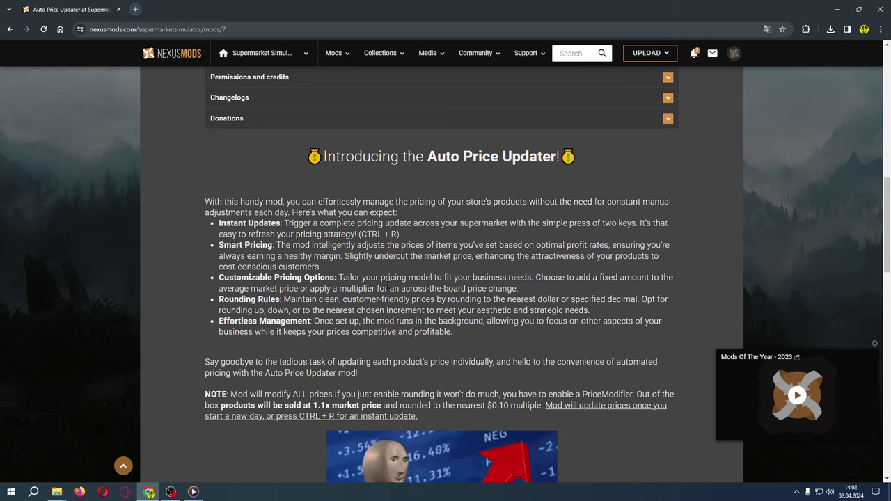
{"action": "scroll", "coordinate": [388, 282], "scroll_direction": "down", "scroll_amount": 1}
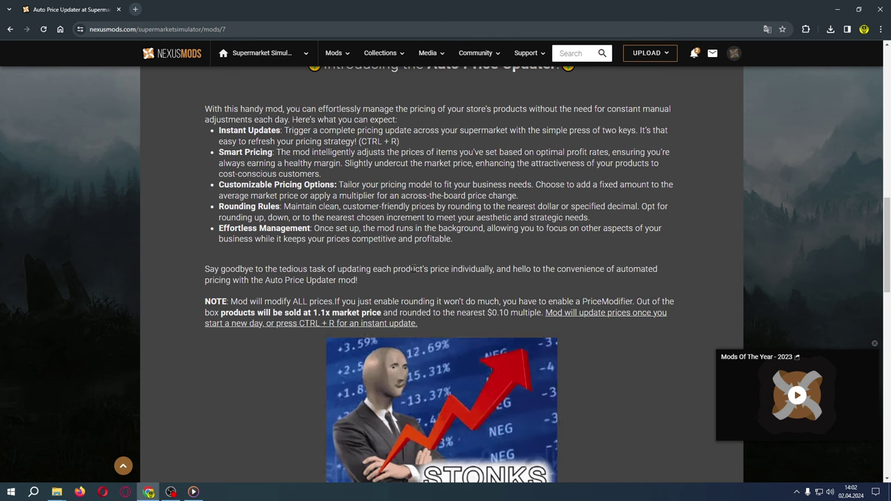
{"action": "scroll", "coordinate": [465, 273], "scroll_direction": "up", "scroll_amount": 1}
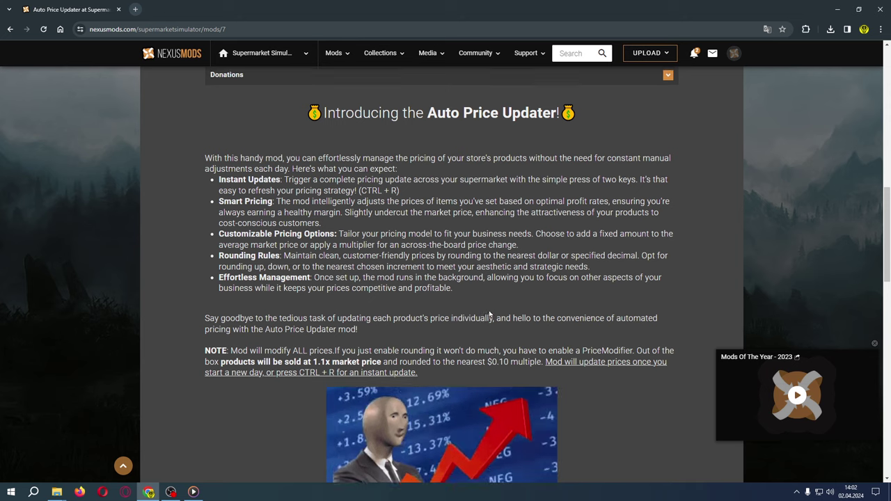
{"action": "scroll", "coordinate": [469, 286], "scroll_direction": "up", "scroll_amount": 1}
{"action": "scroll", "coordinate": [479, 322], "scroll_direction": "up", "scroll_amount": 4}
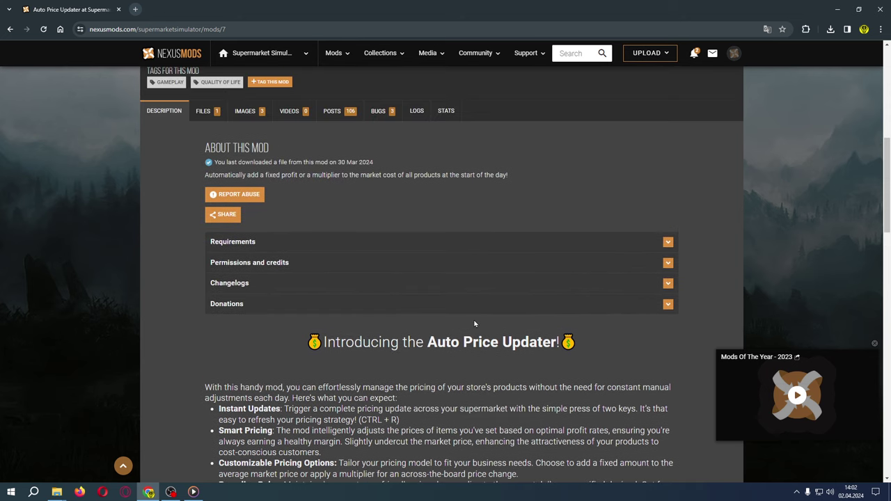
- Return to page 4 of the mod list and examine the remaining entries through RDC Stock Manager, RDC Tweaks and SuperMarketSimulator
{"action": "left_click", "coordinate": [10, 30]}
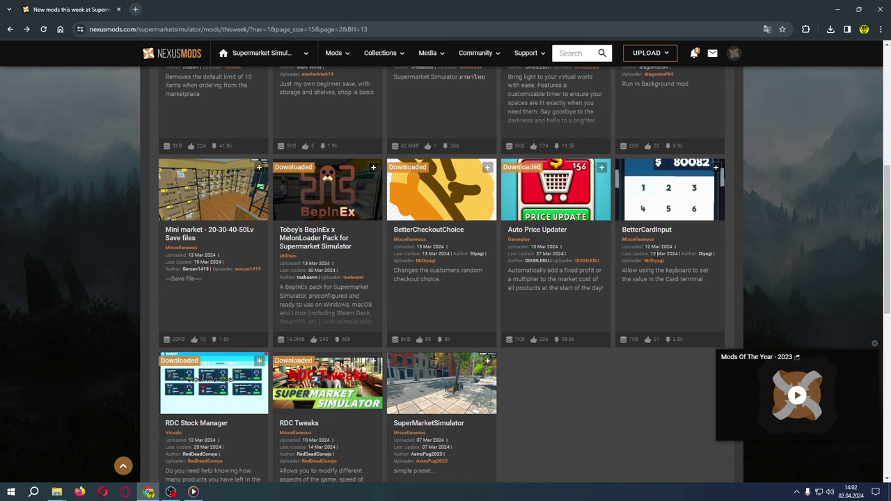
{"action": "scroll", "coordinate": [654, 254], "scroll_direction": "down", "scroll_amount": 1}
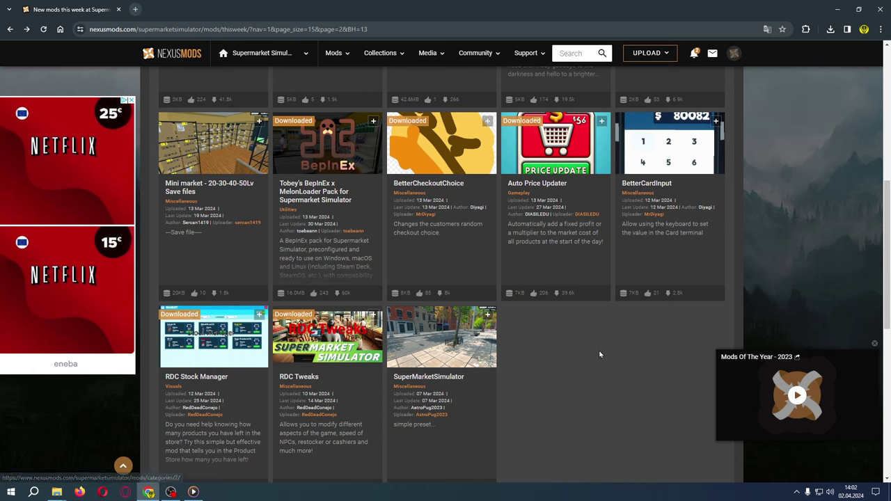
{"action": "scroll", "coordinate": [559, 380], "scroll_direction": "down", "scroll_amount": 1}
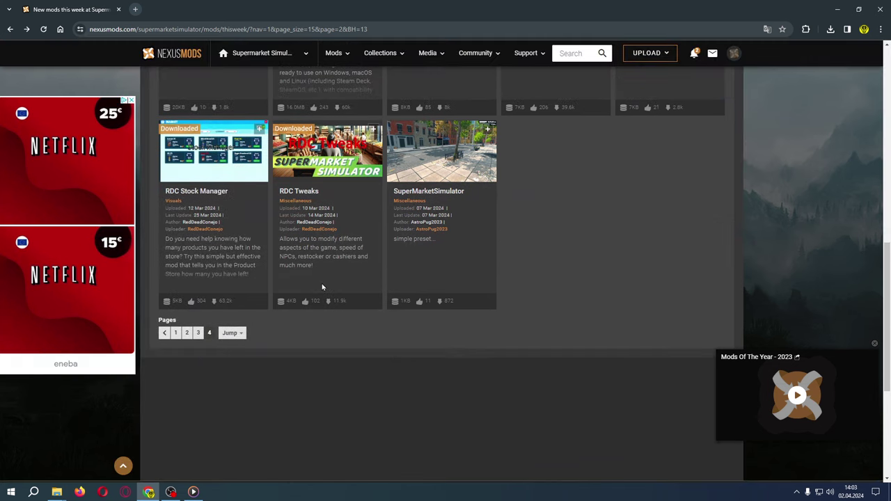
- Dismiss the floating video, open the RDC Stock Manager mod from page 4, and view its market screenshot at full size
{"action": "scroll", "coordinate": [500, 293], "scroll_direction": "up", "scroll_amount": 3}
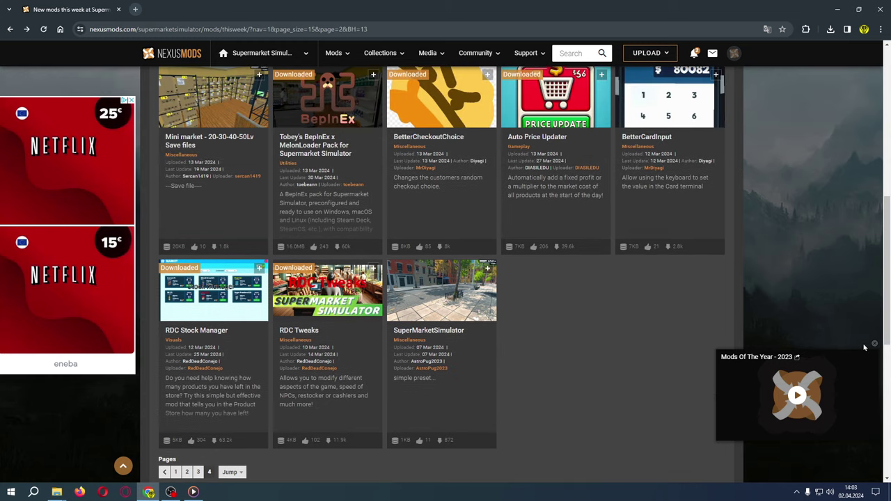
{"action": "left_click", "coordinate": [874, 345]}
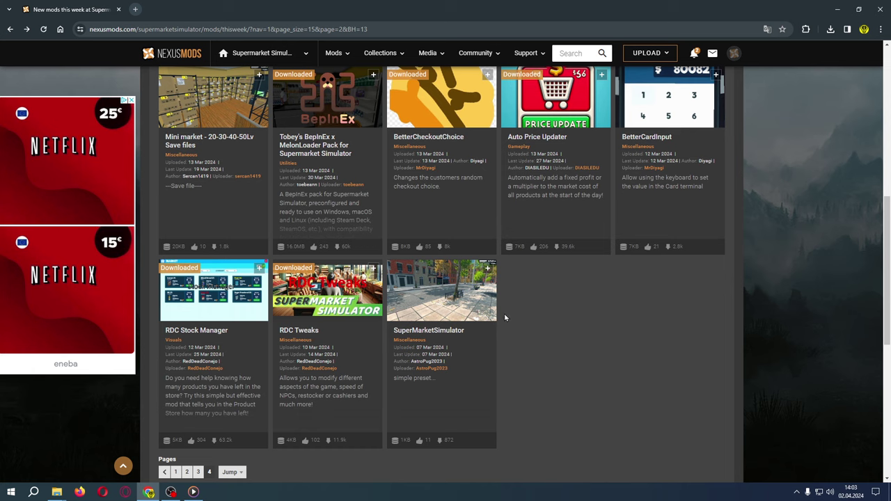
{"action": "left_click", "coordinate": [212, 298]}
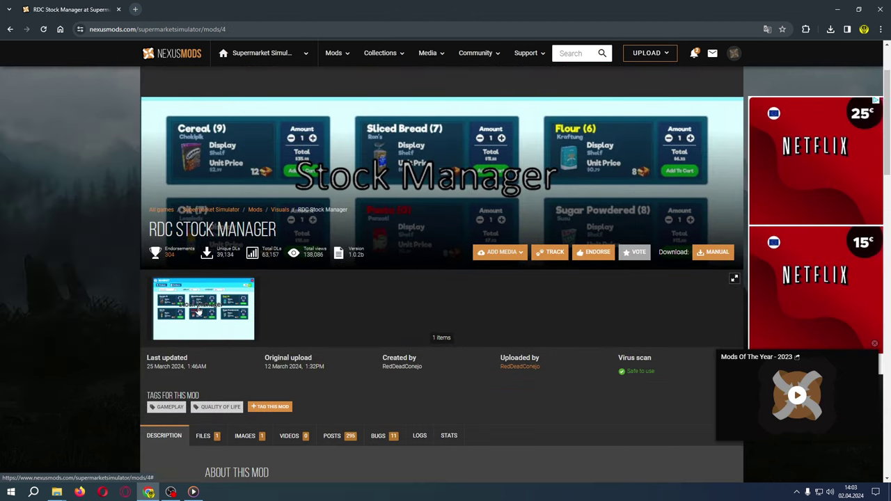
{"action": "left_click", "coordinate": [236, 306]}
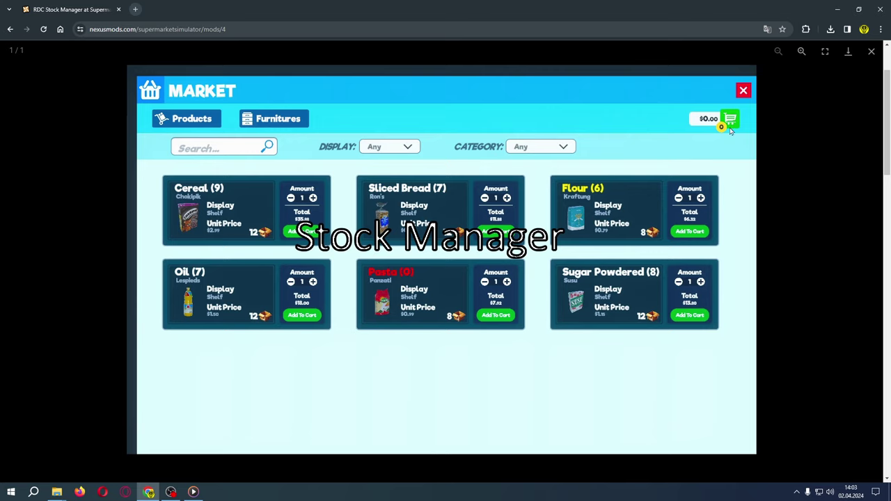
{"action": "left_click", "coordinate": [871, 50]}
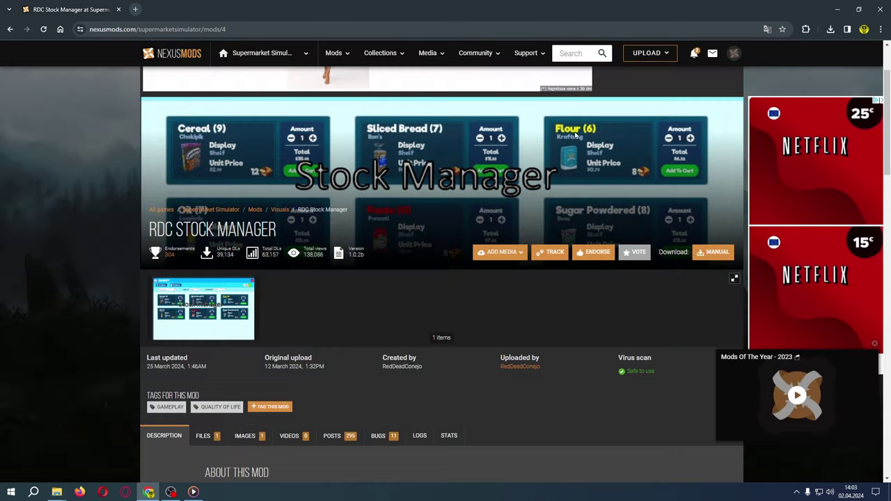
- Read the RDC Stock Manager description, covering the stock color meanings, the configuration folder and the installation steps
{"action": "scroll", "coordinate": [418, 289], "scroll_direction": "down", "scroll_amount": 1}
{"action": "scroll", "coordinate": [417, 289], "scroll_direction": "down", "scroll_amount": 5}
{"action": "scroll", "coordinate": [587, 313], "scroll_direction": "down", "scroll_amount": 3}
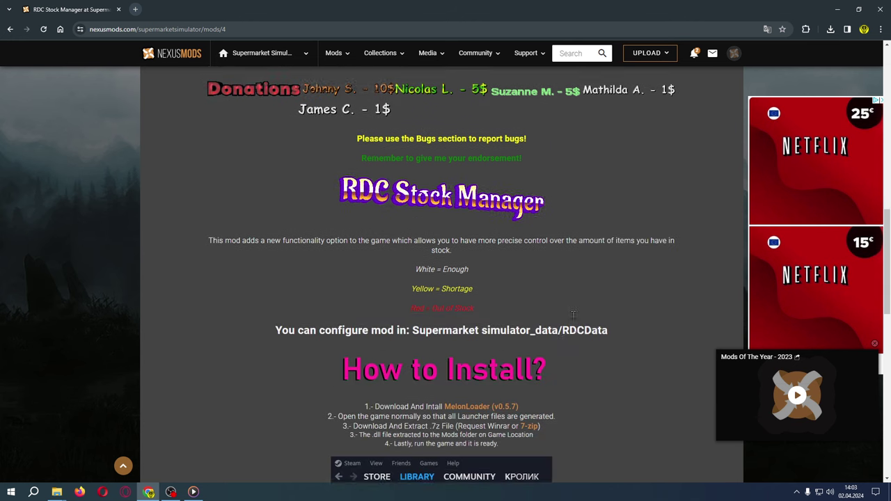
{"action": "scroll", "coordinate": [586, 313], "scroll_direction": "down", "scroll_amount": 3}
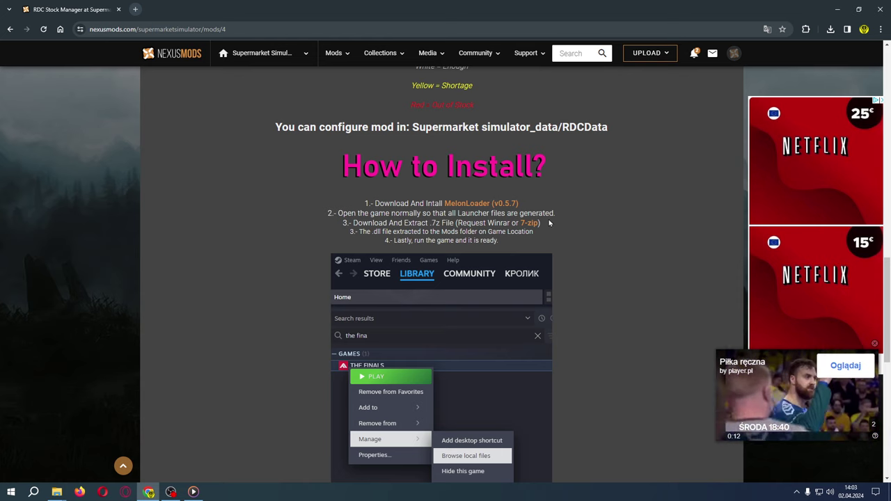
{"action": "scroll", "coordinate": [547, 251], "scroll_direction": "up", "scroll_amount": 1}
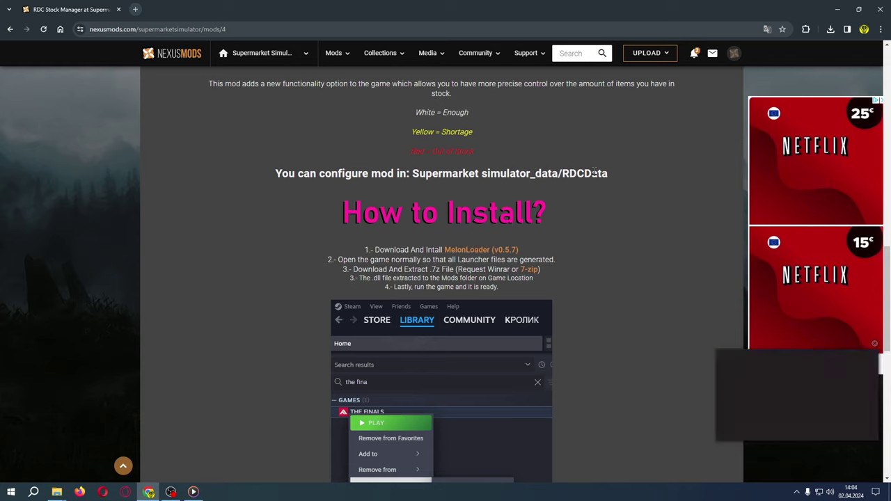
- Switch to the File Explorer window showing plugins and go to Supermarket Simulator\Supermarket Simulator_Data\RDCData in the game files
{"action": "left_click", "coordinate": [57, 492]}
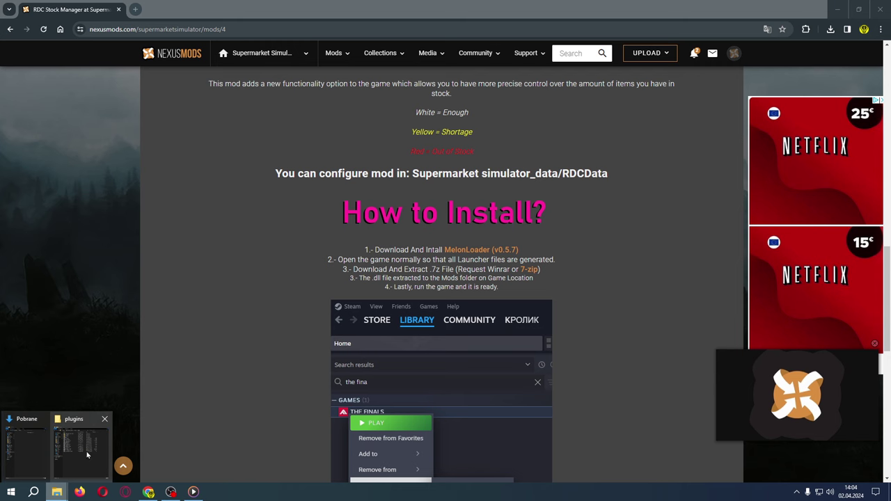
{"action": "left_click", "coordinate": [75, 425]}
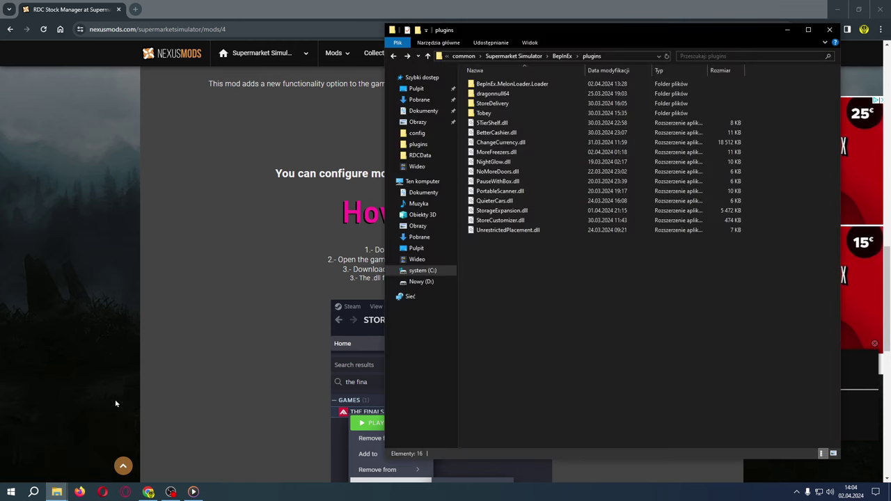
{"action": "left_click", "coordinate": [515, 57]}
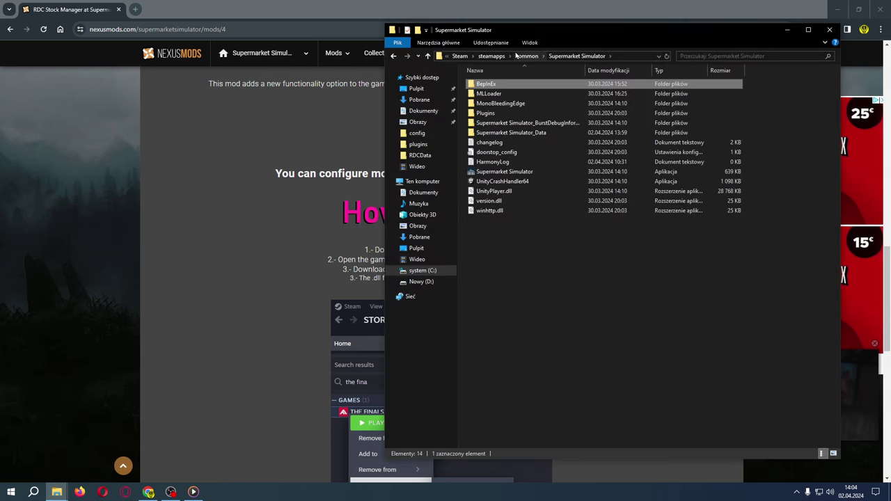
{"action": "double_click", "coordinate": [534, 135]}
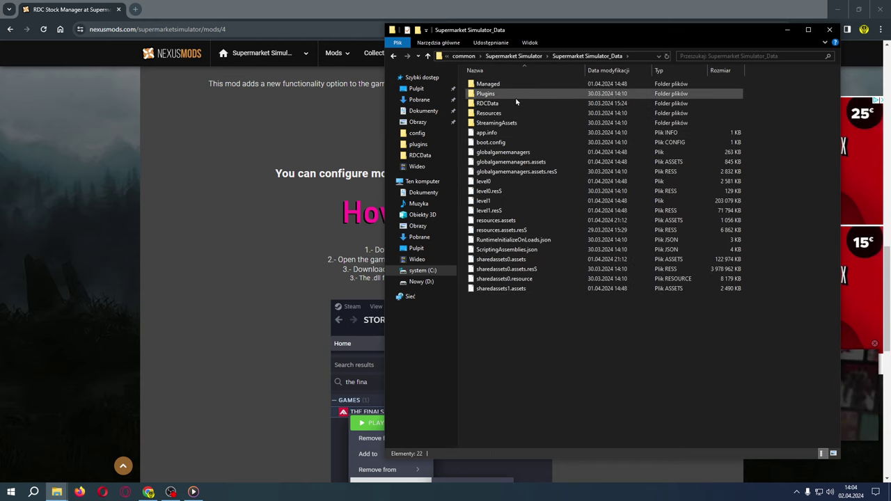
{"action": "double_click", "coordinate": [501, 104]}
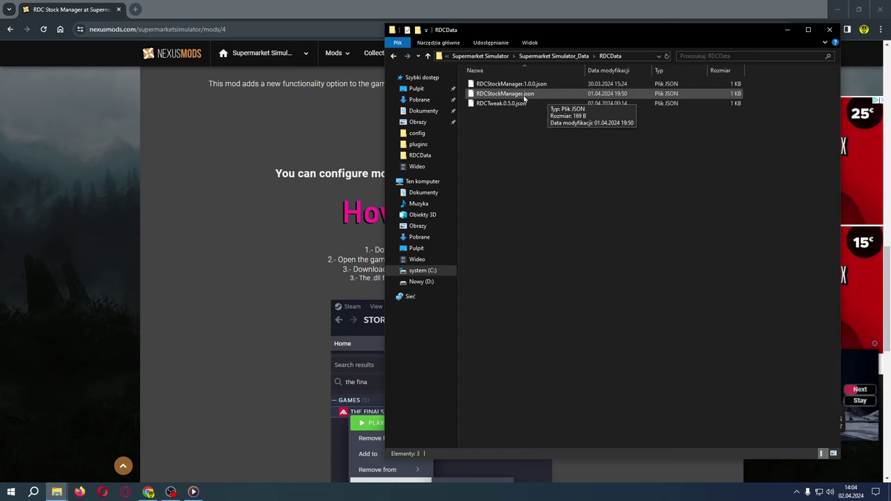
- Open RDCStockManager.json in Notepad (Notatnik) without making it the default app for .json files
{"action": "double_click", "coordinate": [527, 95]}
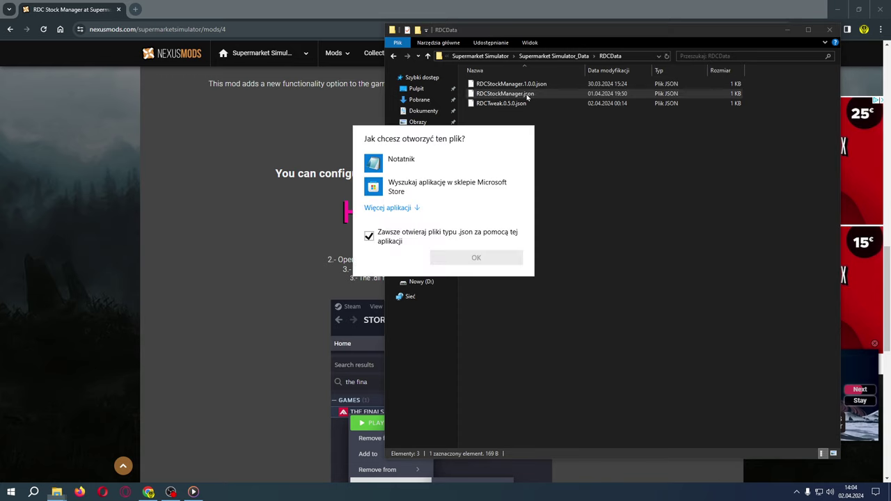
{"action": "left_click", "coordinate": [388, 238]}
{"action": "left_click", "coordinate": [400, 163]}
{"action": "left_click", "coordinate": [499, 259]}
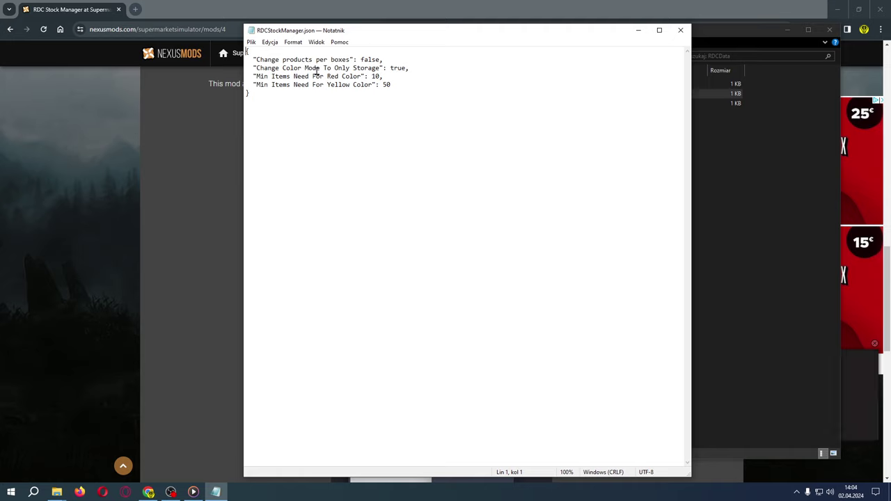
- Set "Min Items Need For Yellow Color" to 40 in RDCStockManager.json, then close the file and save the changes
{"action": "left_click", "coordinate": [390, 84]}
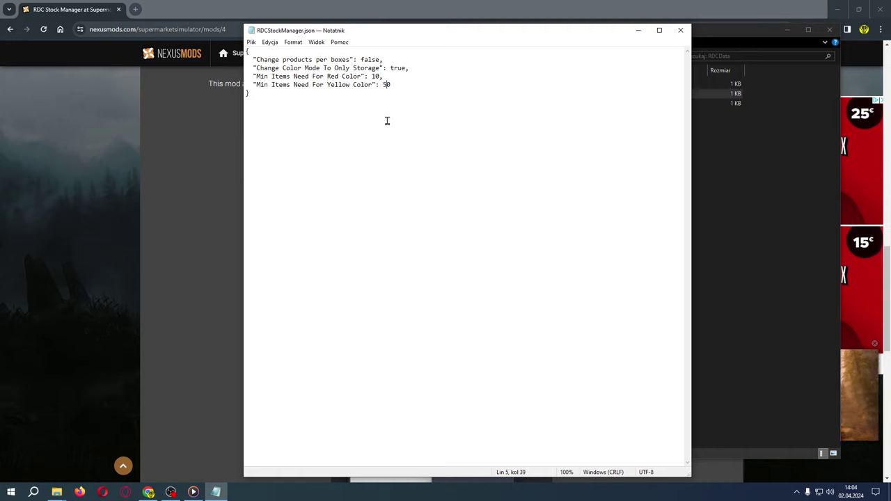
{"action": "key", "text": "BackSpace"}
{"action": "key", "text": "BackSpace"}
{"action": "type", "text": "40"}
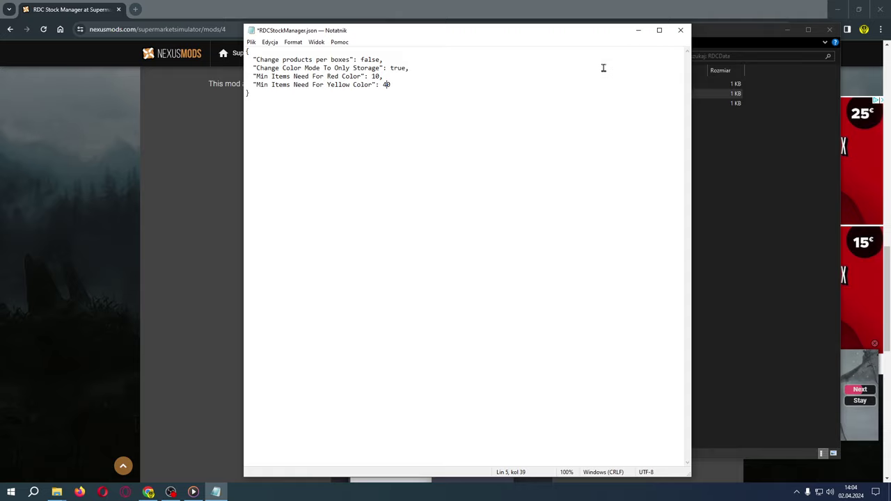
{"action": "left_click", "coordinate": [680, 30]}
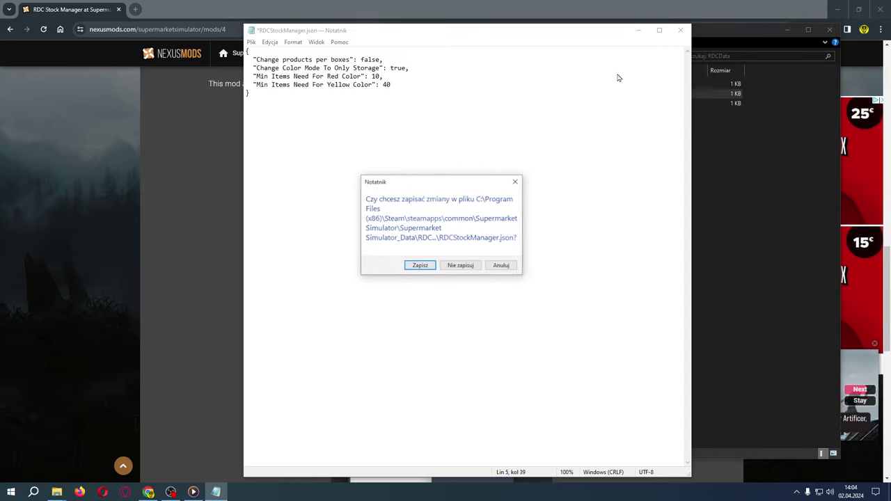
{"action": "left_click", "coordinate": [419, 266]}
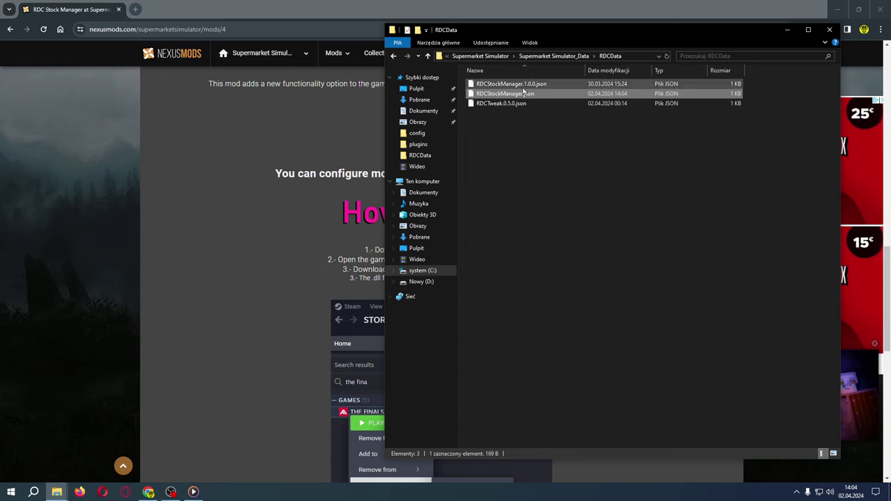
- Reopen RDCStockManager.json in Notepad for this one time to check the saved values
{"action": "double_click", "coordinate": [508, 95]}
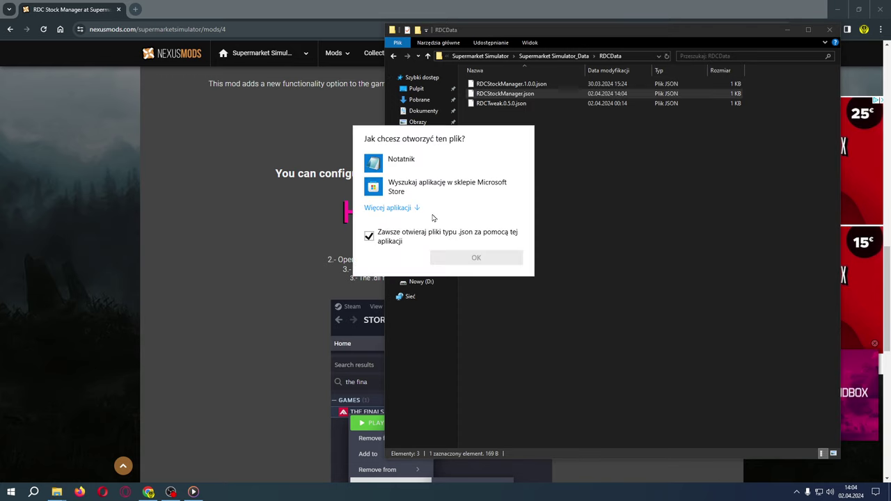
{"action": "left_click", "coordinate": [399, 237]}
{"action": "left_click", "coordinate": [399, 169]}
{"action": "left_click", "coordinate": [474, 258]}
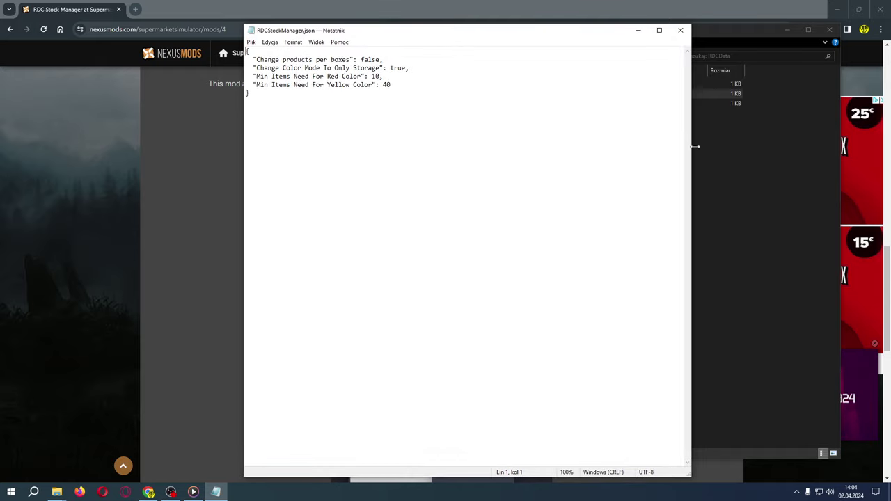
- Shrink the Notepad window, move it over the RDCData folder, review all the stock manager settings, and close it
{"action": "left_click_drag", "start_coordinate": [695, 146], "coordinate": [456, 127]}
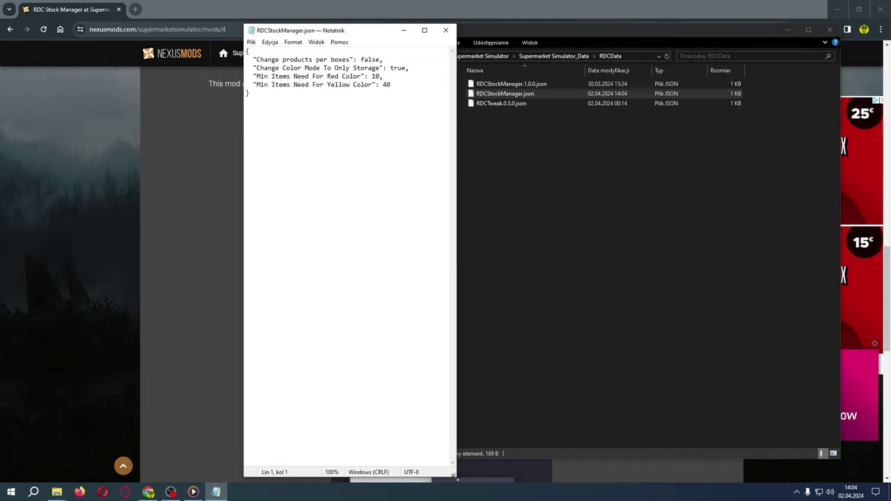
{"action": "left_click_drag", "start_coordinate": [454, 476], "coordinate": [477, 166]}
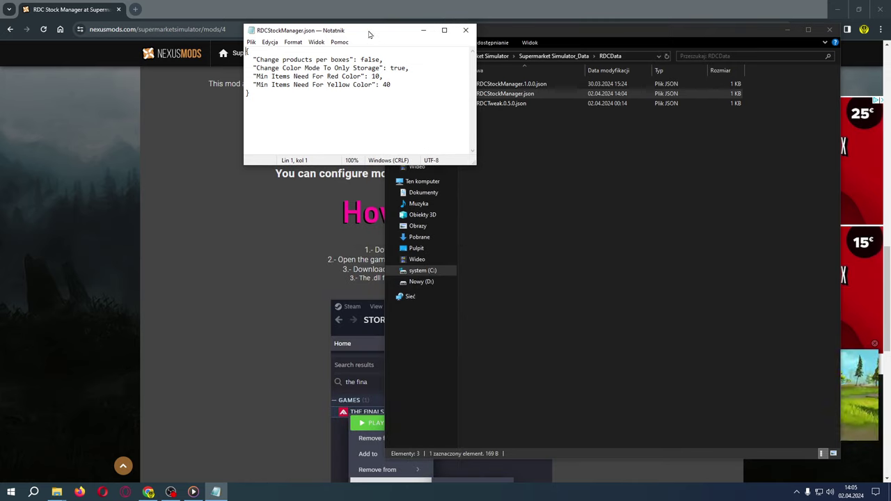
{"action": "left_click_drag", "start_coordinate": [368, 33], "coordinate": [590, 166]}
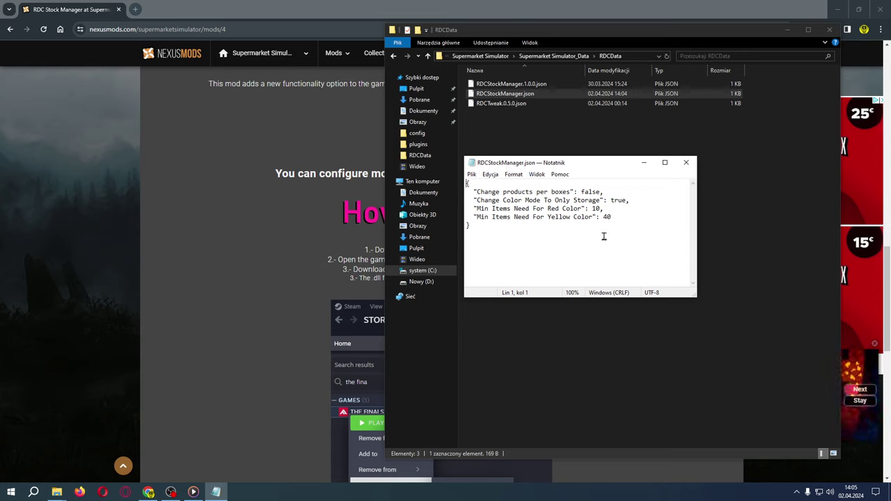
{"action": "left_click_drag", "start_coordinate": [526, 232], "coordinate": [465, 185]}
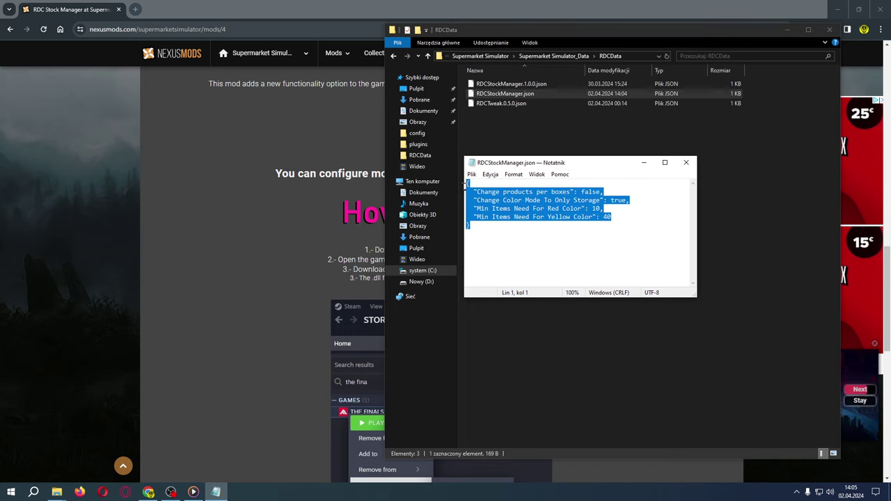
{"action": "left_click", "coordinate": [689, 164]}
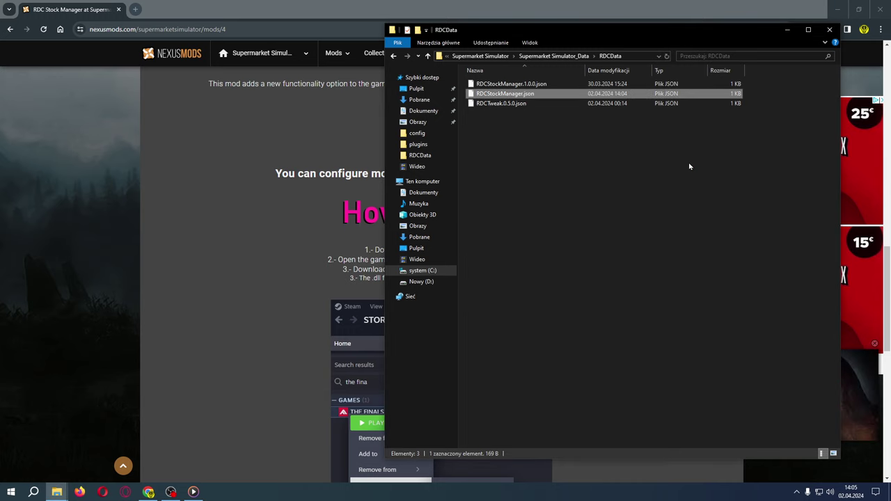
- Switch to Chrome, go back to page 4 of this week's mods, and open the RDC Tweaks mod
{"action": "left_click", "coordinate": [101, 10]}
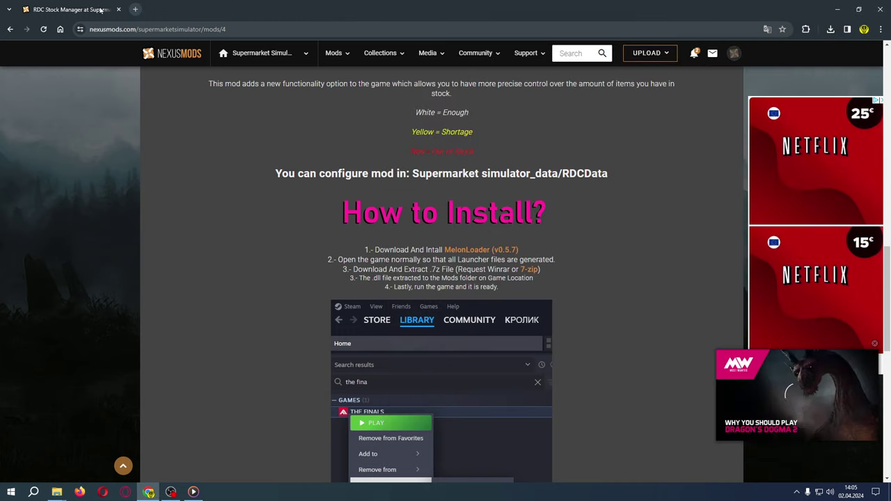
{"action": "key", "text": "alt+Left"}
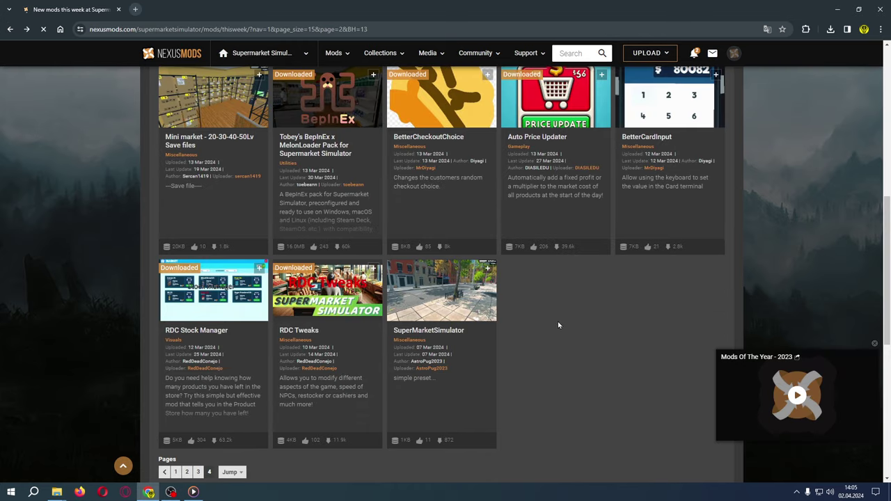
{"action": "left_click", "coordinate": [305, 331]}
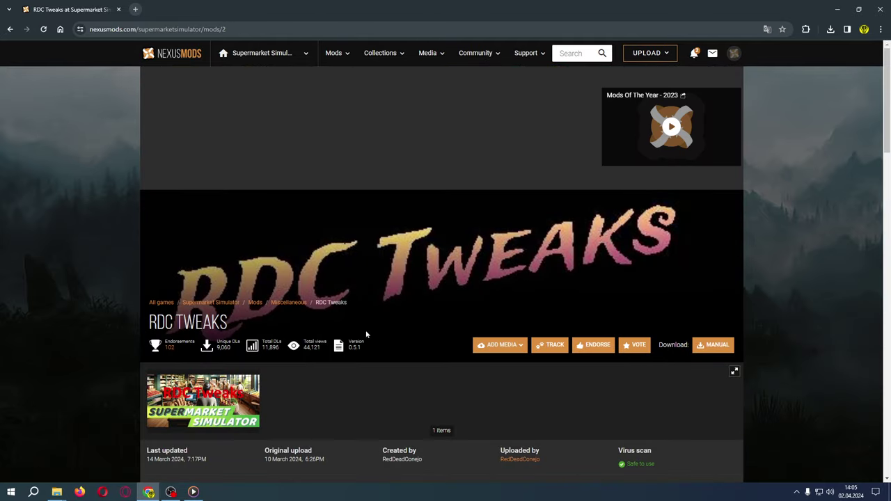
- Read the RDC Tweaks description, including how to change values in its JSON configuration file and how to install it
{"action": "scroll", "coordinate": [366, 334], "scroll_direction": "down", "scroll_amount": 3}
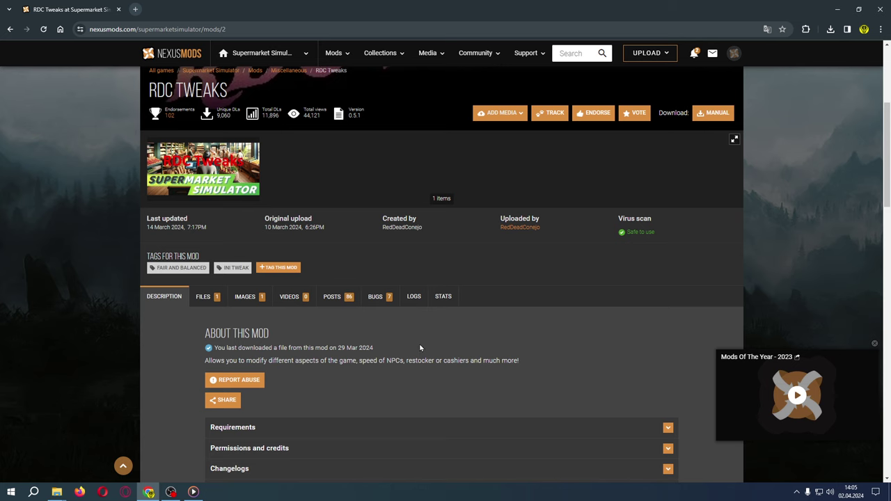
{"action": "scroll", "coordinate": [423, 338], "scroll_direction": "down", "scroll_amount": 2}
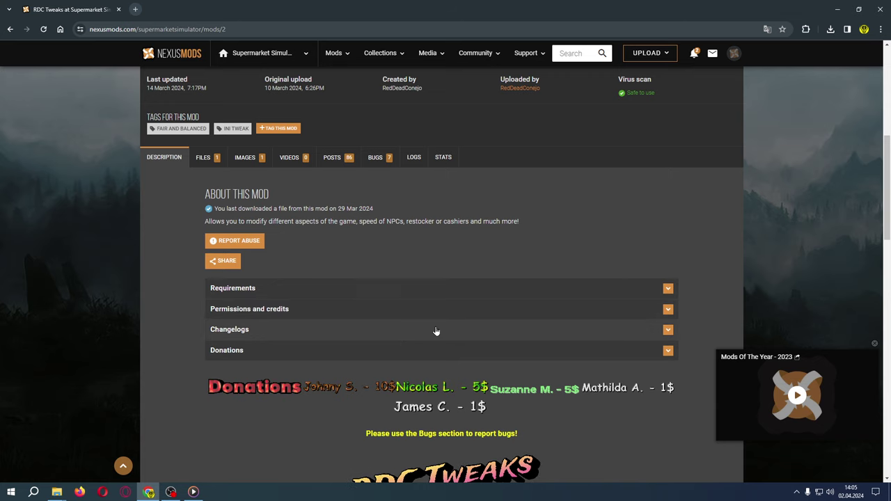
{"action": "scroll", "coordinate": [435, 331], "scroll_direction": "down", "scroll_amount": 4}
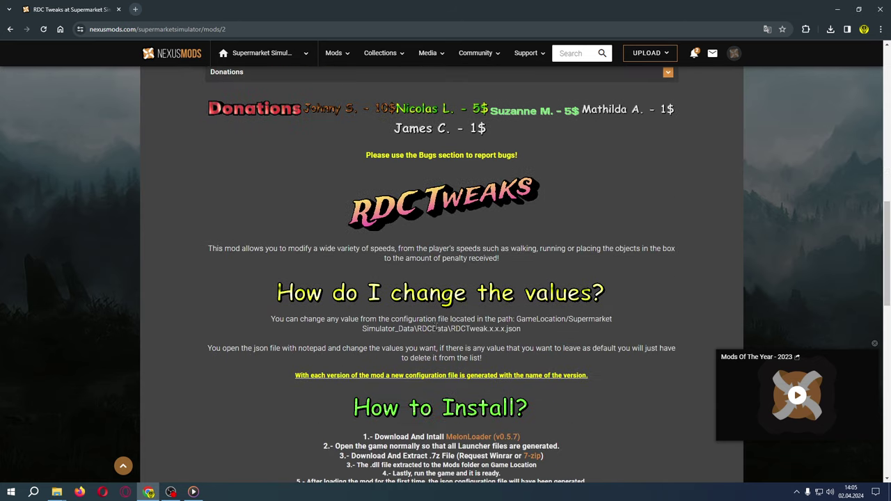
{"action": "scroll", "coordinate": [436, 329], "scroll_direction": "down", "scroll_amount": 4}
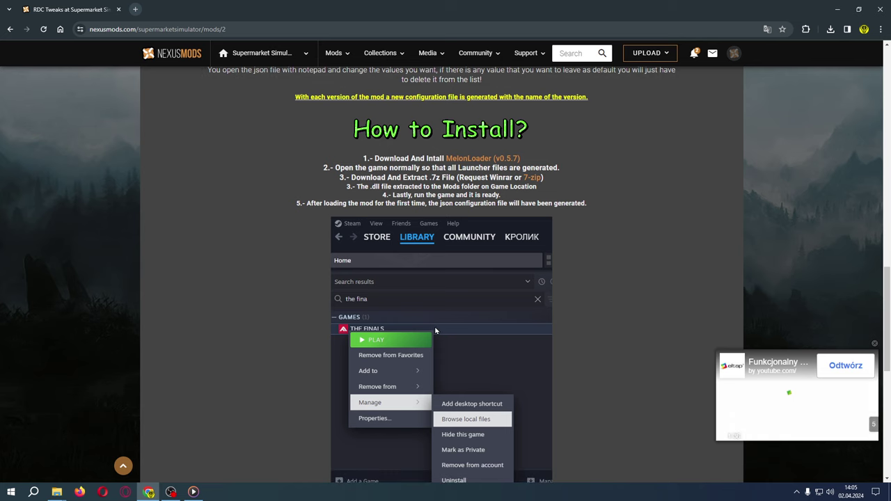
{"action": "scroll", "coordinate": [436, 330], "scroll_direction": "down", "scroll_amount": 4}
{"action": "scroll", "coordinate": [438, 334], "scroll_direction": "up", "scroll_amount": 3}
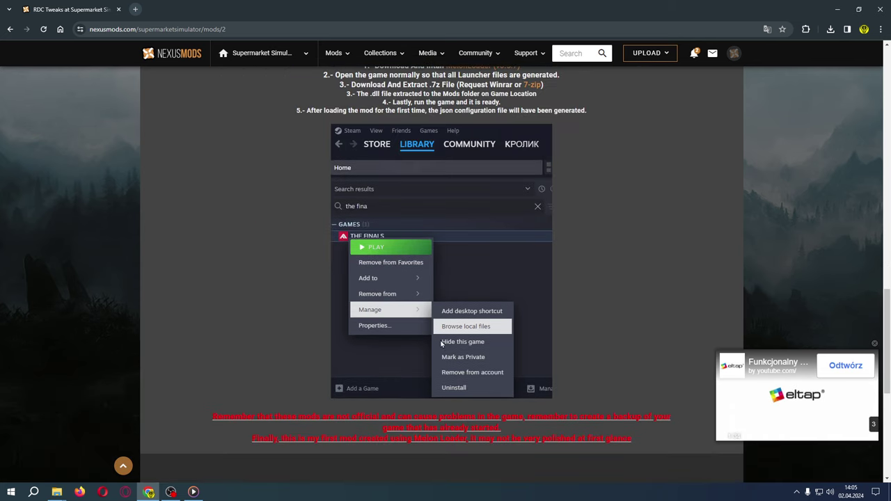
{"action": "scroll", "coordinate": [442, 344], "scroll_direction": "up", "scroll_amount": 5}
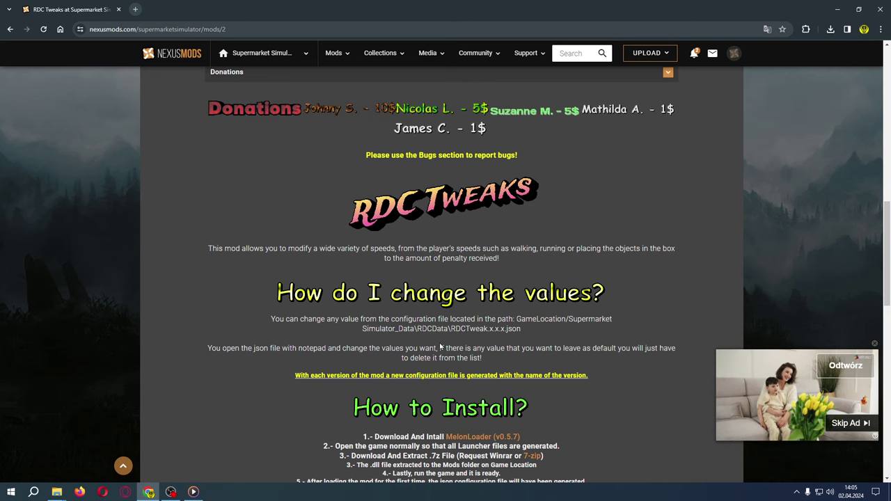
- Review the mod details at the start of the RDC Tweaks page, and return to page 4 of this week's mods
{"action": "scroll", "coordinate": [444, 341], "scroll_direction": "up", "scroll_amount": 4}
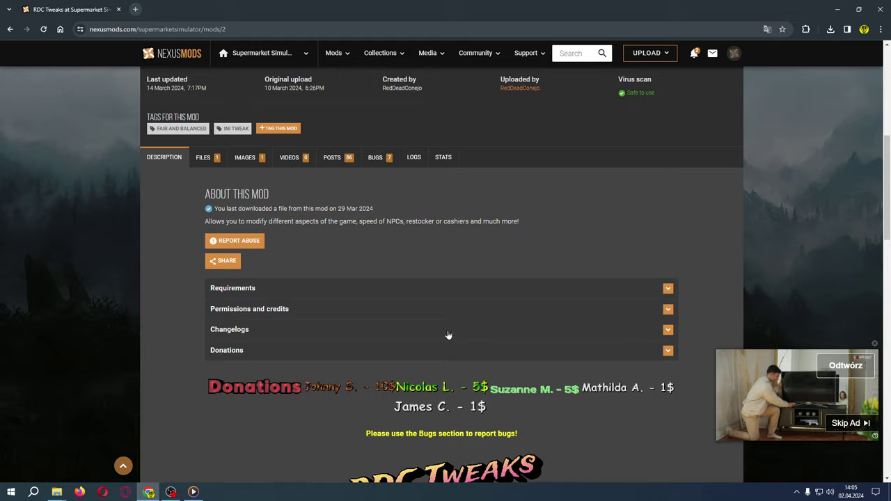
{"action": "scroll", "coordinate": [448, 336], "scroll_direction": "up", "scroll_amount": 2}
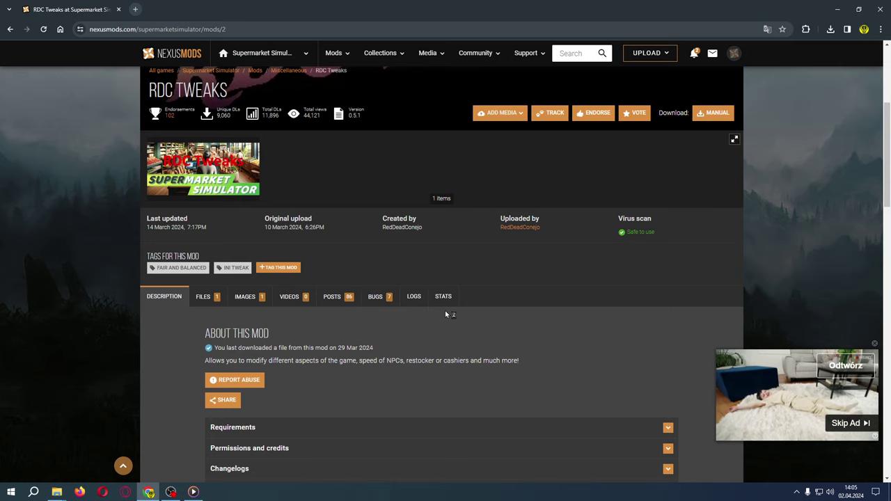
{"action": "left_click", "coordinate": [9, 29]}
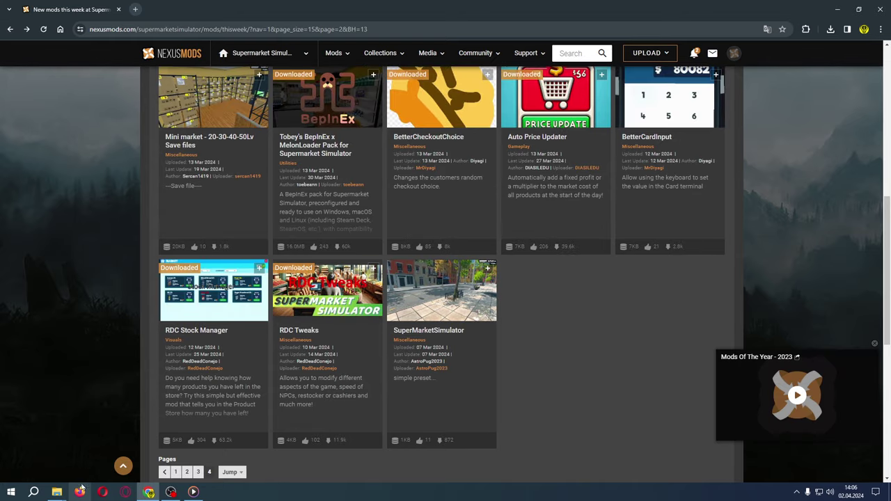
- Switch to File Explorer, open the BepInEx plugins folder inside the Supermarket Simulator folder, and move the window toward the middle of the display
{"action": "left_click", "coordinate": [56, 492]}
{"action": "left_click", "coordinate": [72, 421]}
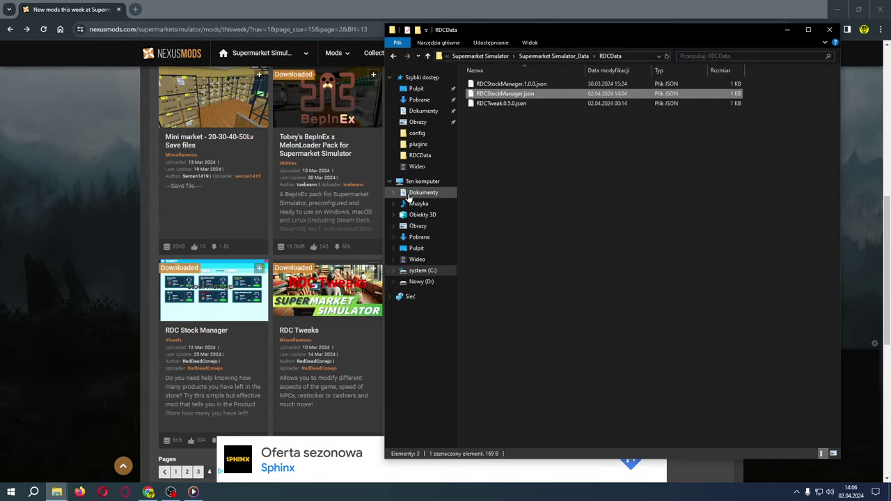
{"action": "left_click", "coordinate": [526, 57]}
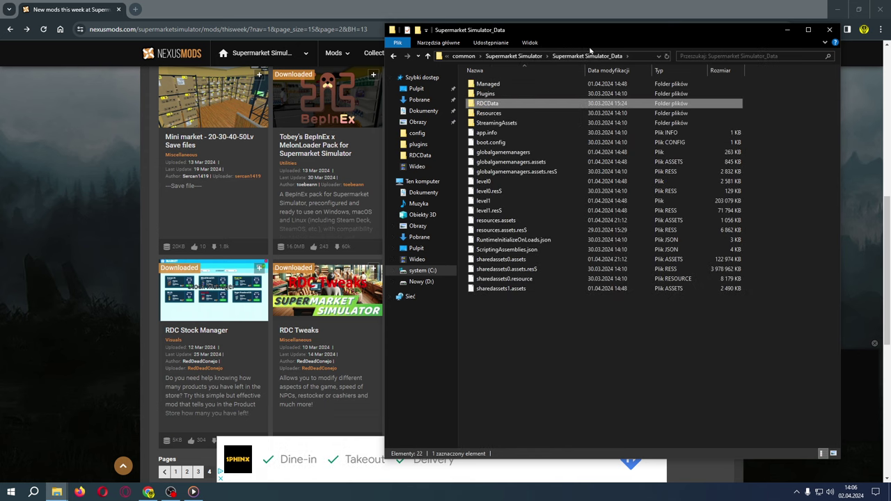
{"action": "left_click", "coordinate": [518, 58]}
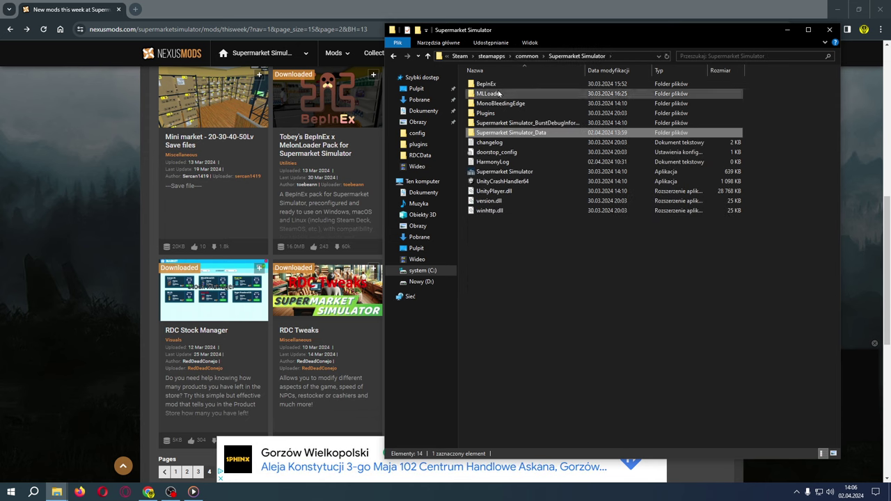
{"action": "double_click", "coordinate": [487, 84]}
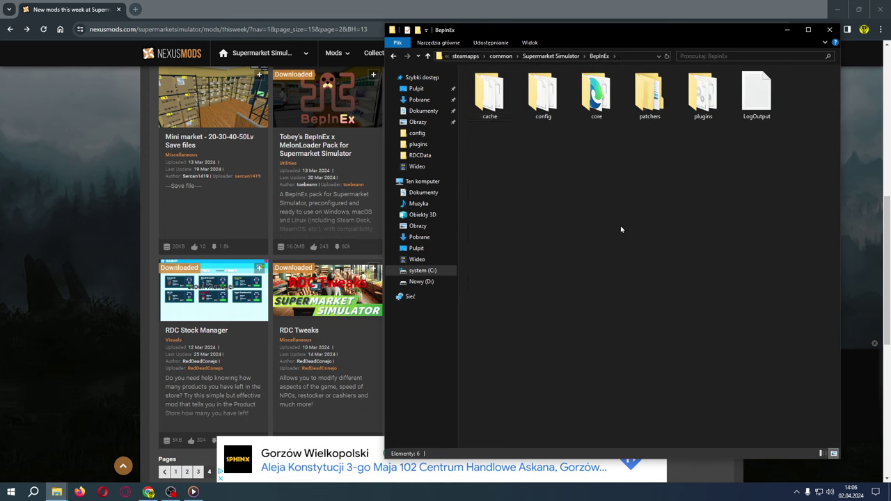
{"action": "double_click", "coordinate": [700, 109]}
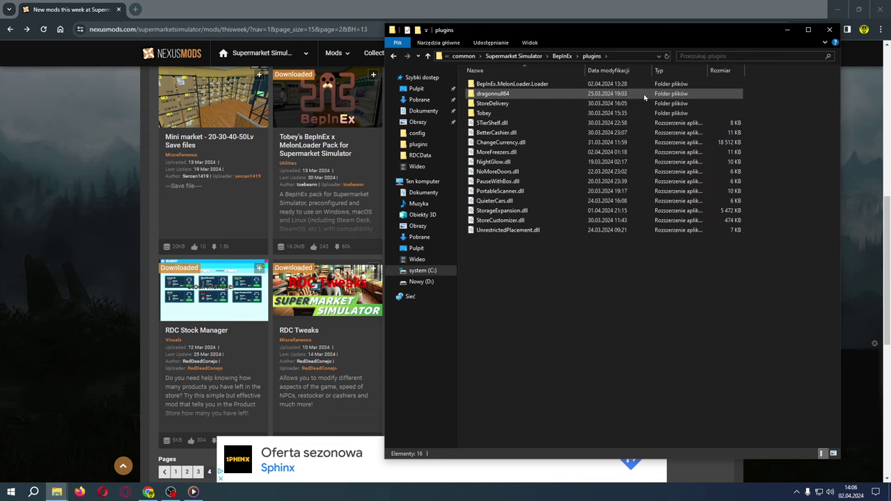
{"action": "left_click_drag", "start_coordinate": [585, 30], "coordinate": [467, 39]}
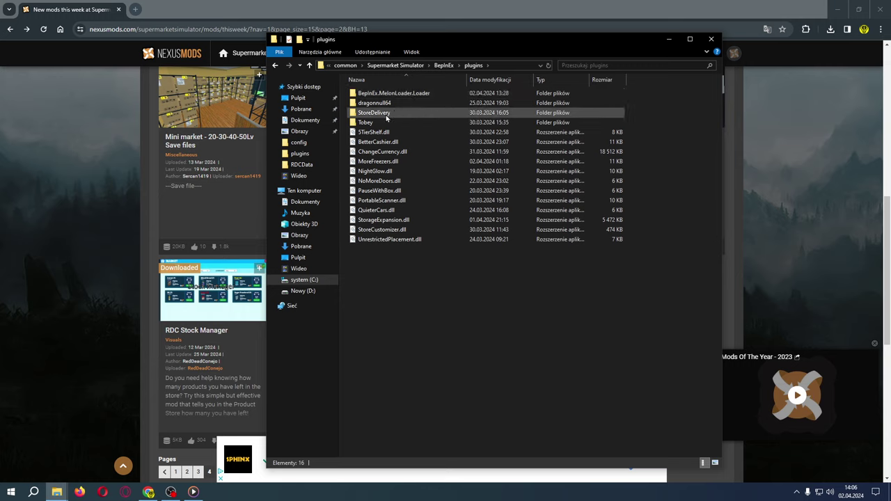
- Check the contents of the StoreDelivery folder, return to plugins, and select 5TierShelf.dll
{"action": "double_click", "coordinate": [386, 115]}
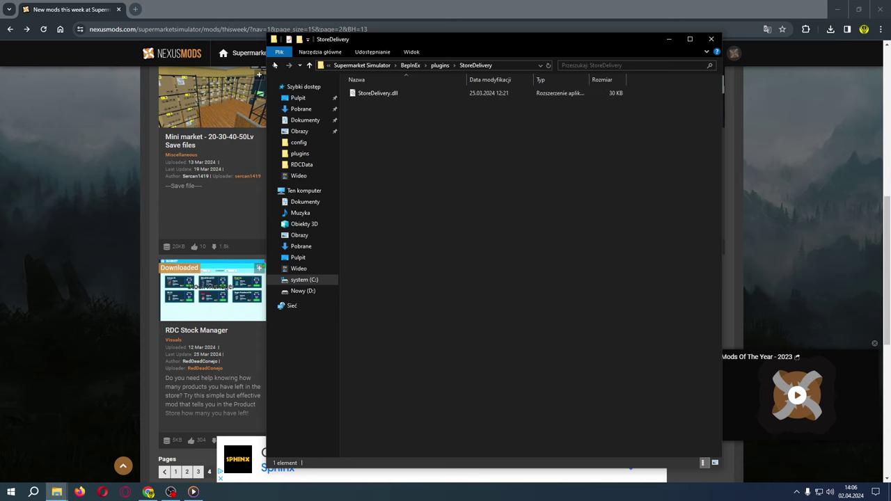
{"action": "left_click", "coordinate": [276, 66]}
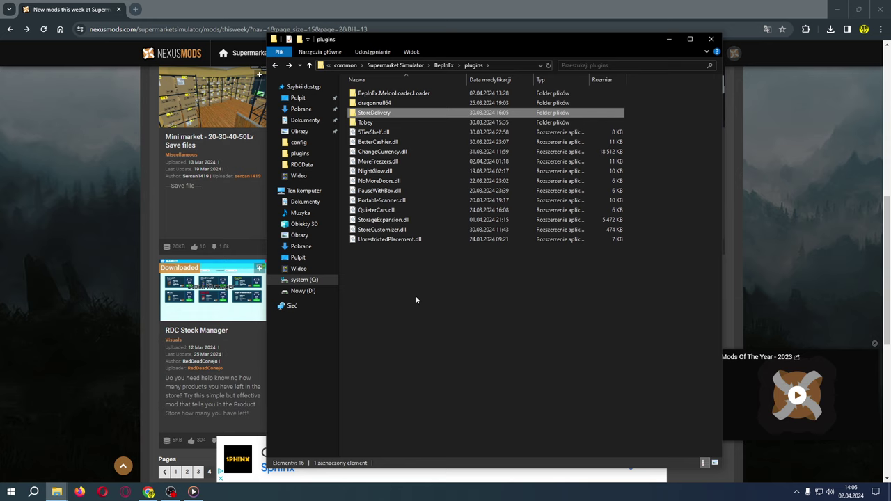
{"action": "left_click", "coordinate": [375, 132]}
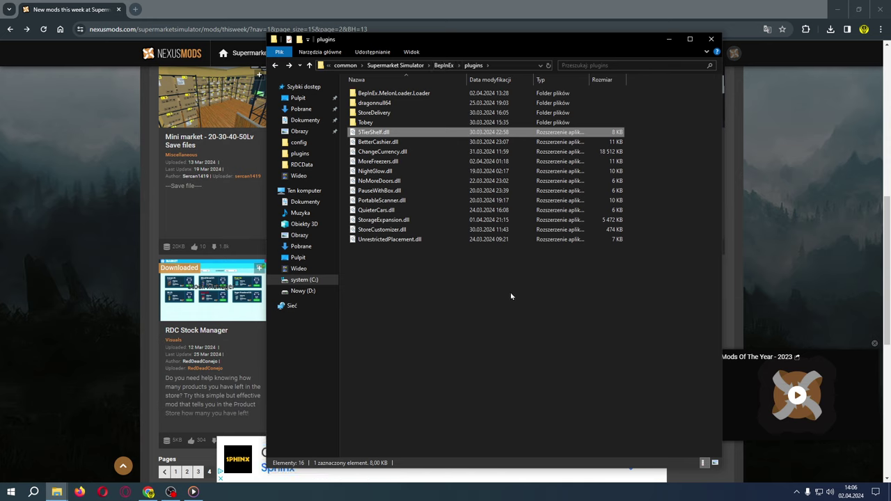
- Show the plugins folder as large icons and examine its mod files, including BetterCashier.dll, NightGlow.dll, NoMoreDoors.dll and PauseWithBox.dll
{"action": "right_click", "coordinate": [387, 275]}
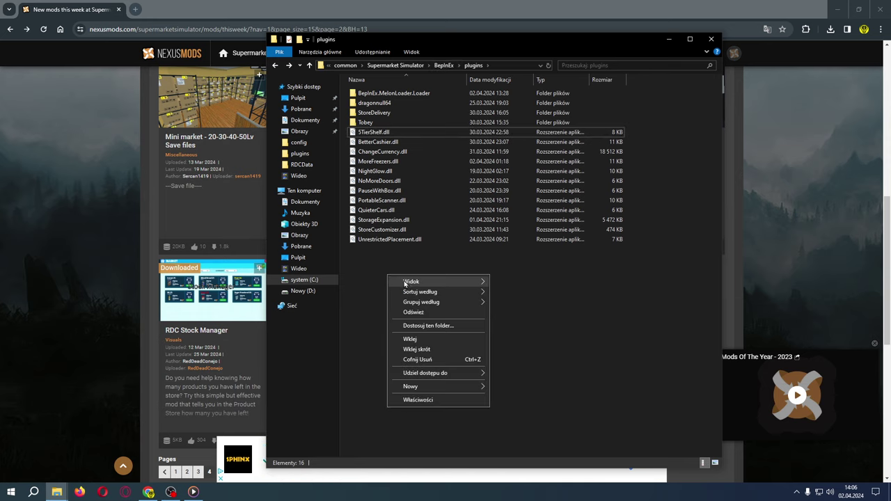
{"action": "mouse_move", "coordinate": [409, 282]}
{"action": "left_click", "coordinate": [518, 292]}
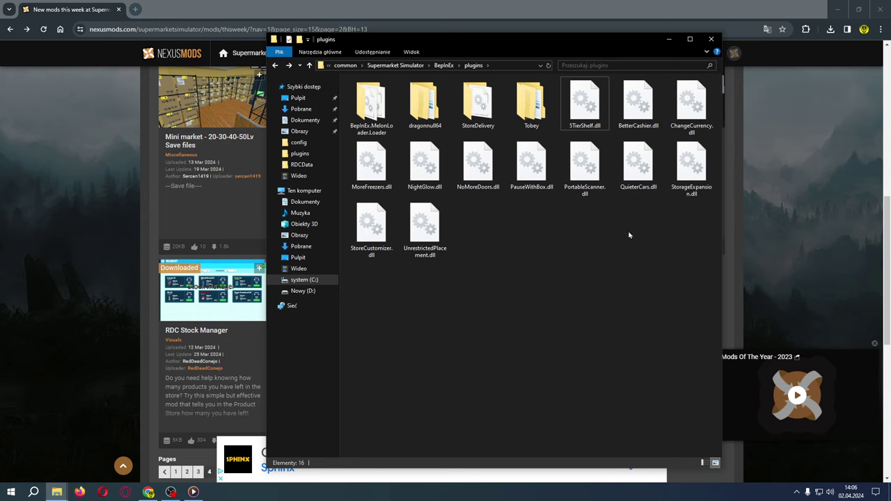
{"action": "mouse_move", "coordinate": [580, 107]}
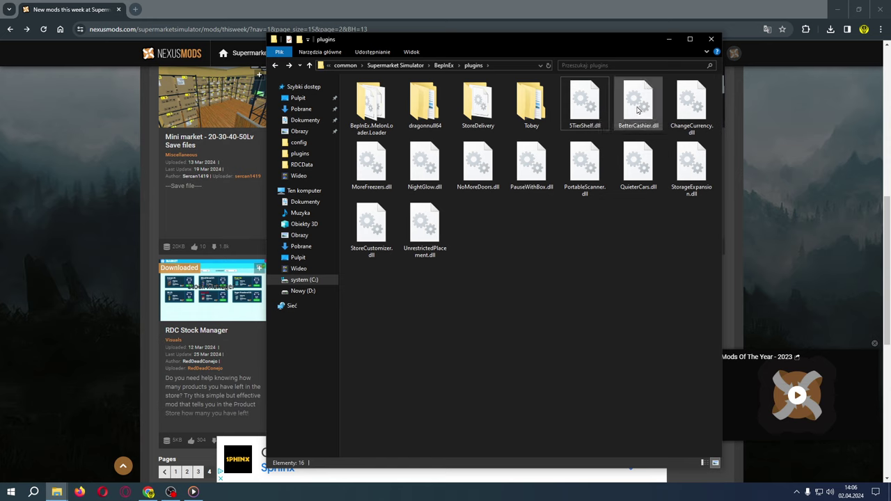
{"action": "mouse_move", "coordinate": [637, 109]}
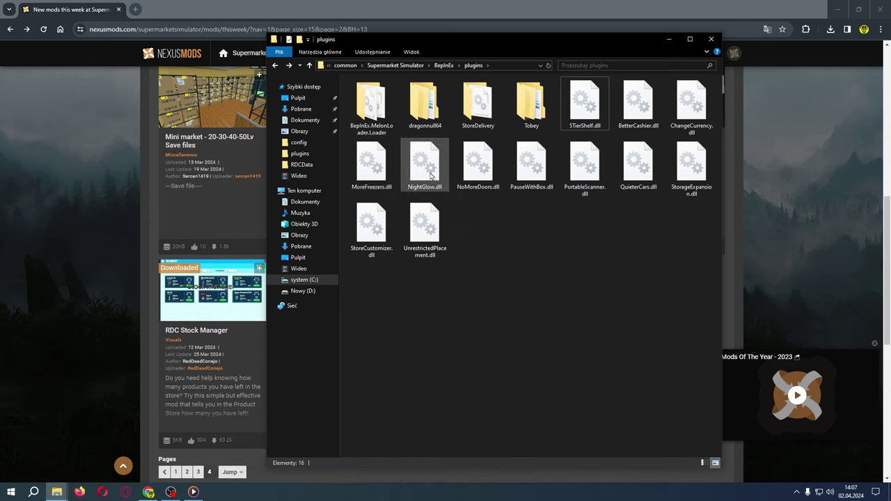
{"action": "mouse_move", "coordinate": [429, 173]}
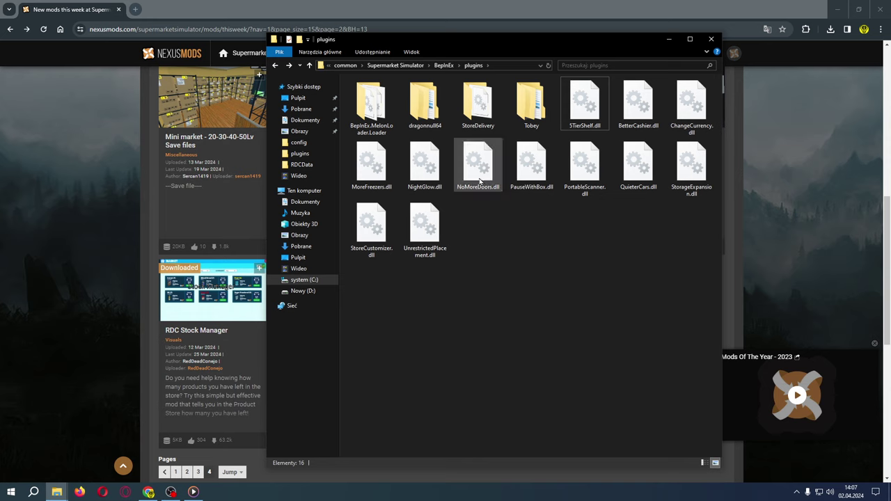
{"action": "mouse_move", "coordinate": [478, 180]}
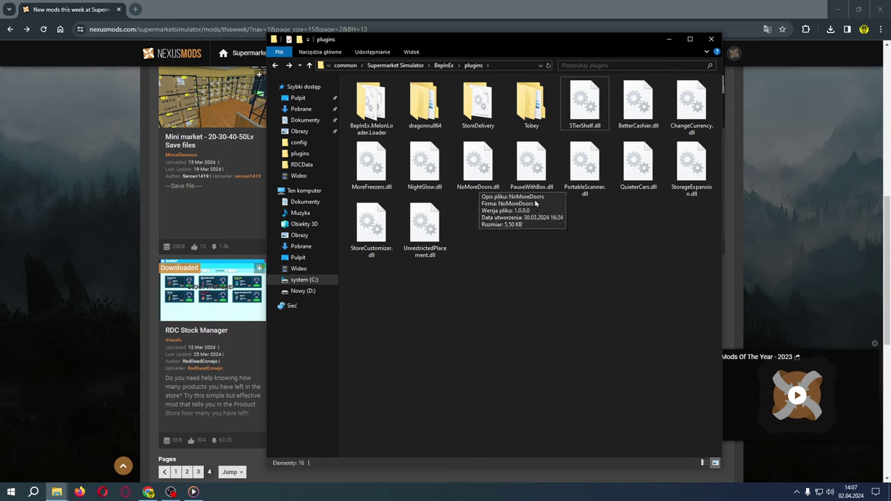
{"action": "mouse_move", "coordinate": [531, 185]}
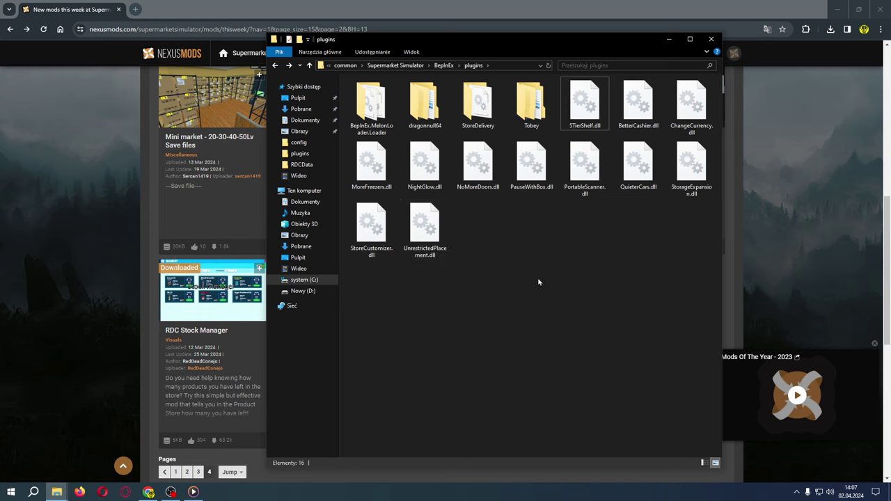
- Return to the Supermarket Simulator game folder and open the Mods folder inside MLLoader
{"action": "left_click", "coordinate": [276, 65]}
{"action": "left_click", "coordinate": [276, 65]}
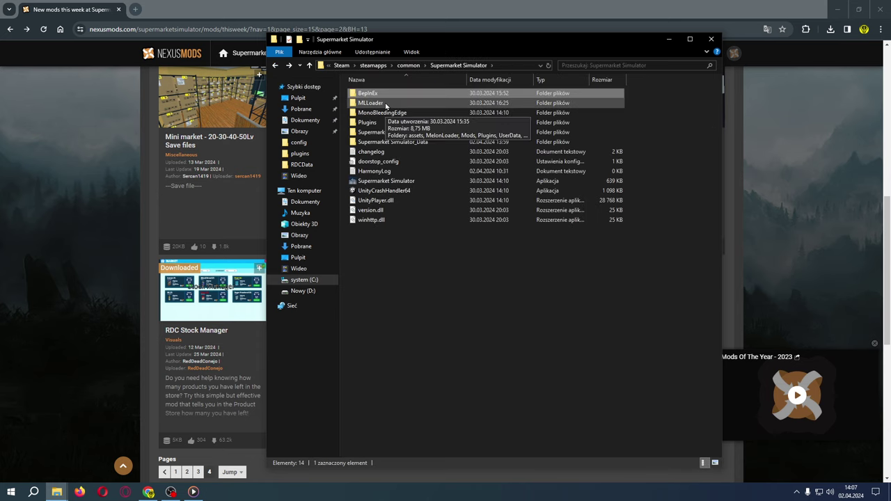
{"action": "double_click", "coordinate": [385, 103]}
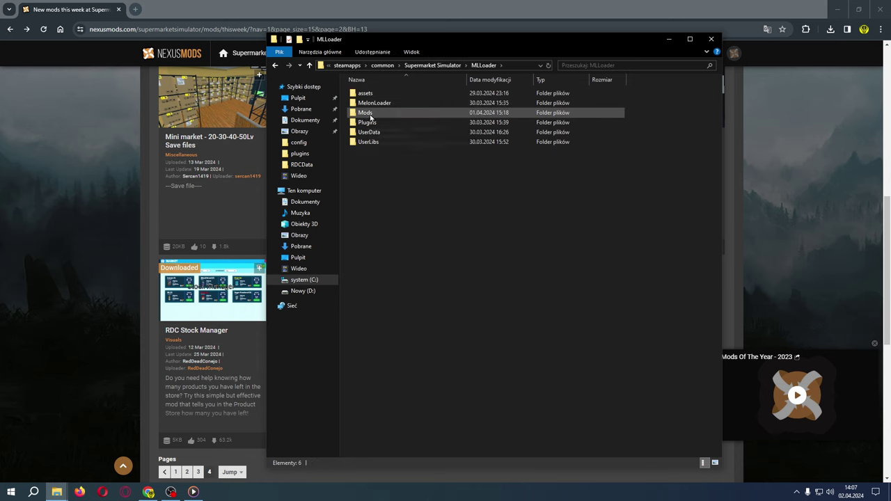
{"action": "double_click", "coordinate": [367, 112]}
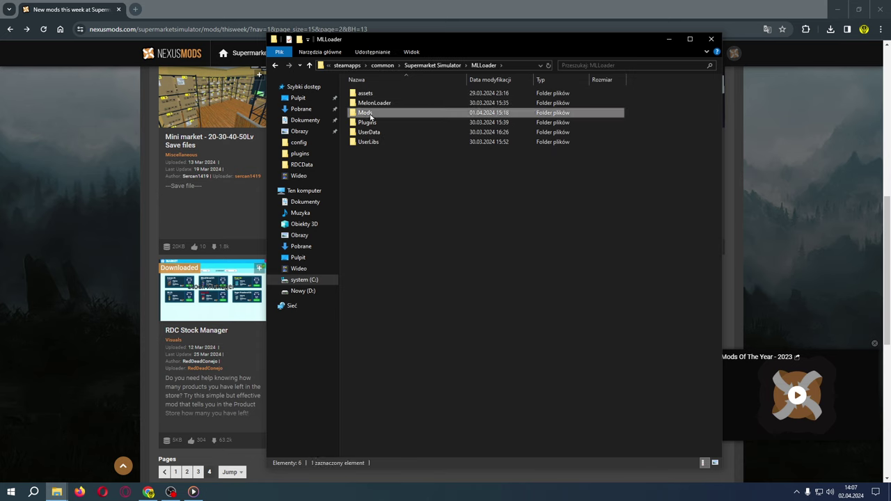
- Show the MLLoader Mods folder as large icons and examine its mod files, starting with AutoPriceUpdater.dll
{"action": "right_click", "coordinate": [374, 277]}
{"action": "mouse_move", "coordinate": [414, 289]}
{"action": "left_click", "coordinate": [508, 293]}
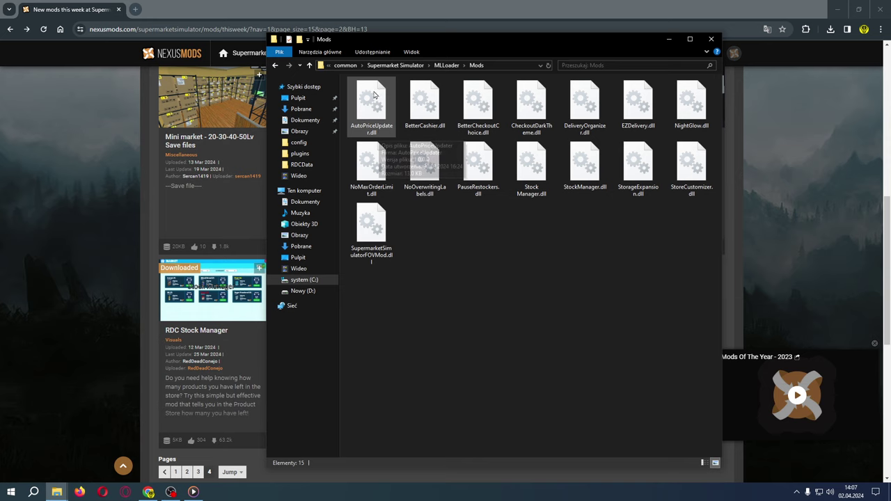
{"action": "mouse_move", "coordinate": [382, 122]}
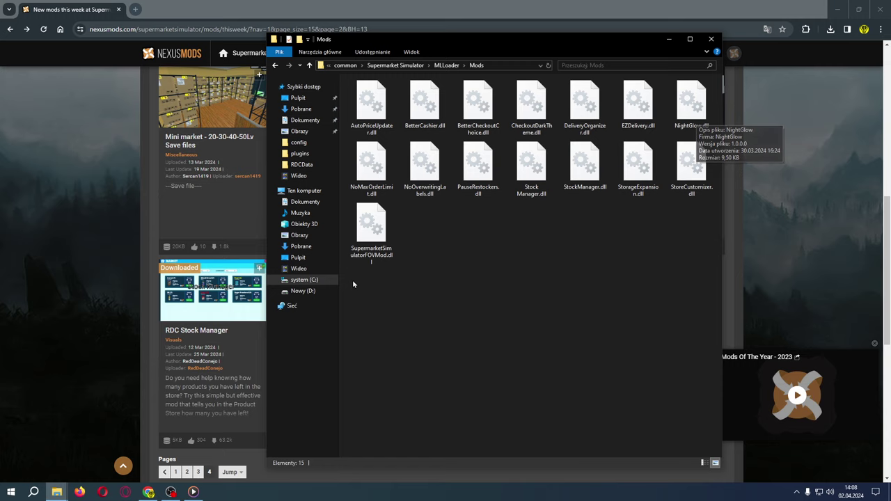
- Delete NightGlow.dll from the MLLoader Mods folder and look over the remaining mods, including Stock Manager.dll
{"action": "right_click", "coordinate": [686, 109]}
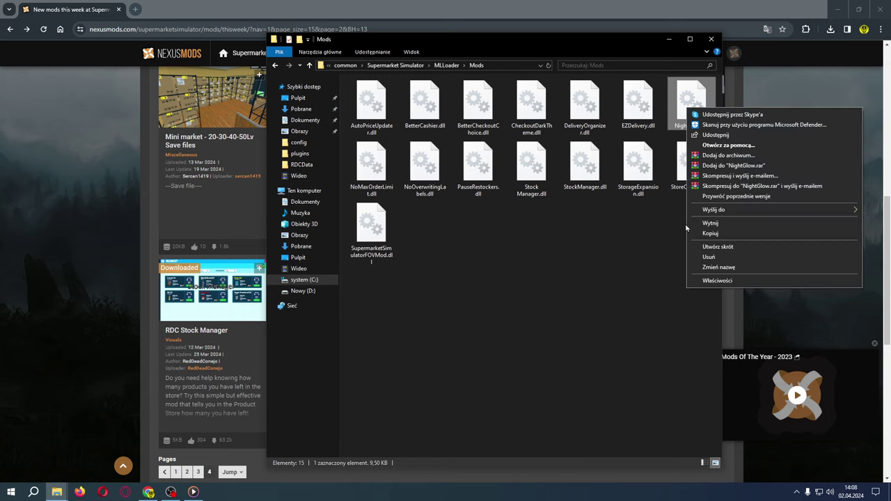
{"action": "left_click", "coordinate": [710, 257]}
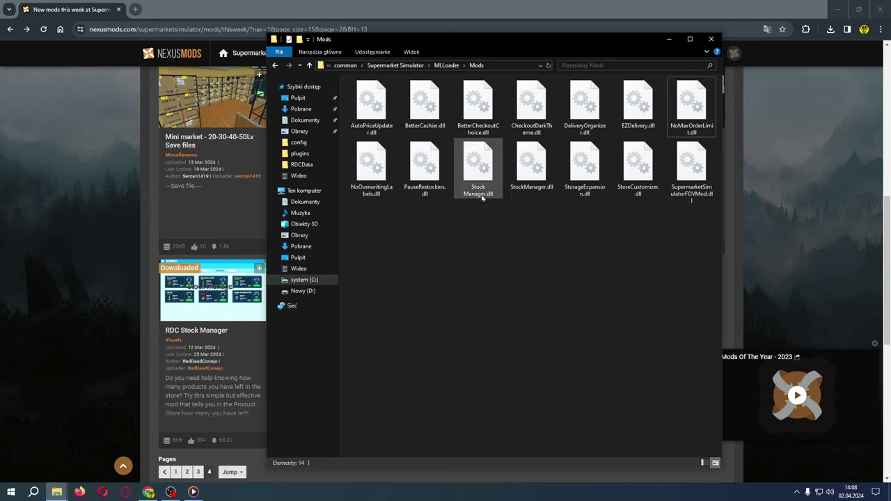
{"action": "mouse_move", "coordinate": [481, 198]}
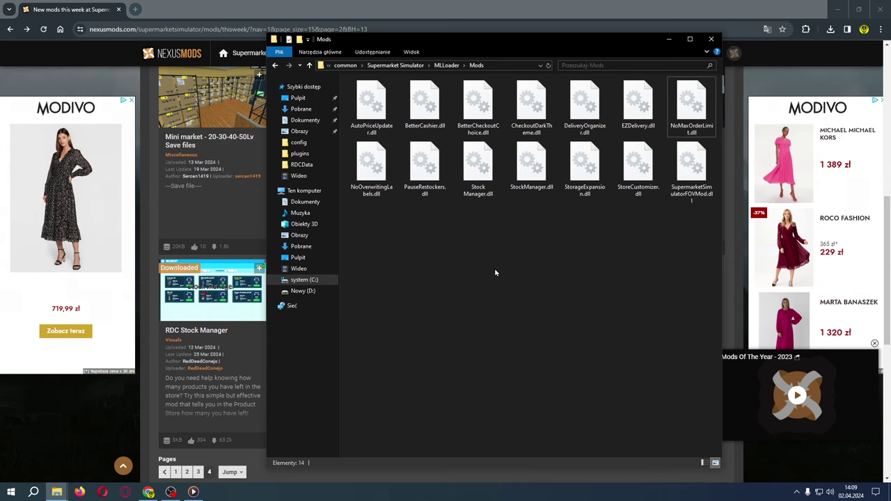
- Open PriceUpdater.cfg from MLLoader's UserData folder in Notepad, without making Notepad the default for .cfg files
{"action": "key", "text": "BackSpace"}
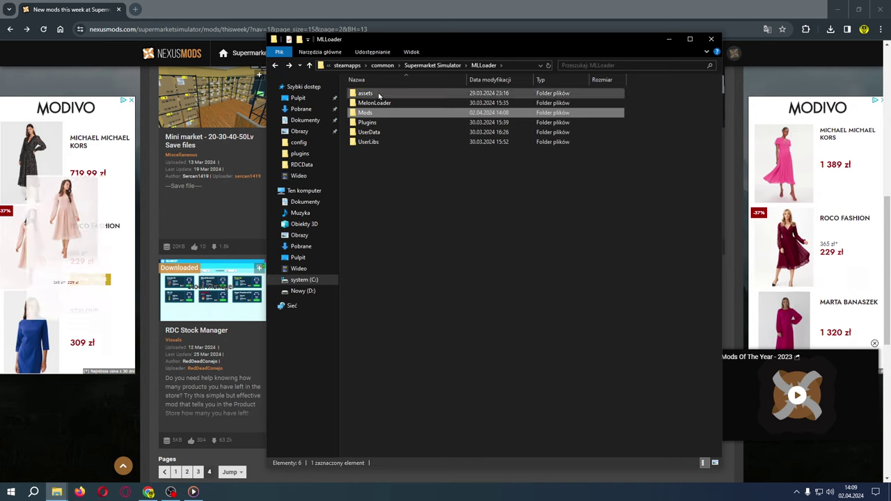
{"action": "double_click", "coordinate": [369, 131]}
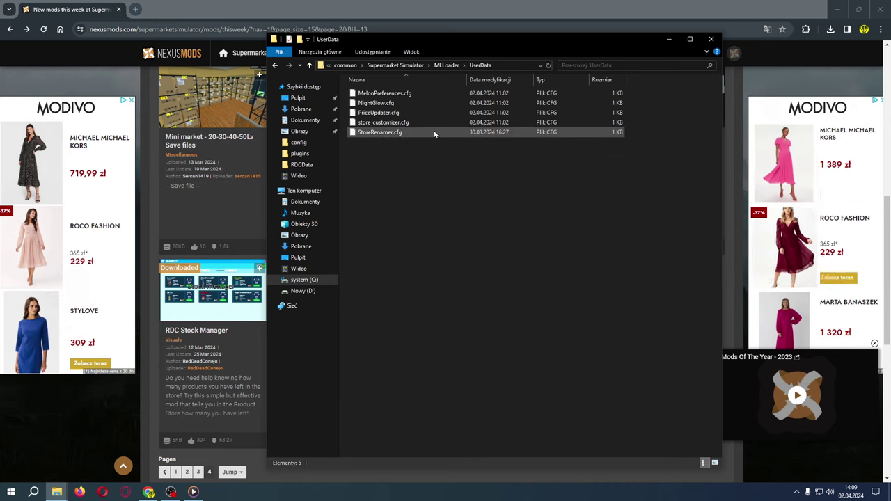
{"action": "double_click", "coordinate": [398, 113]}
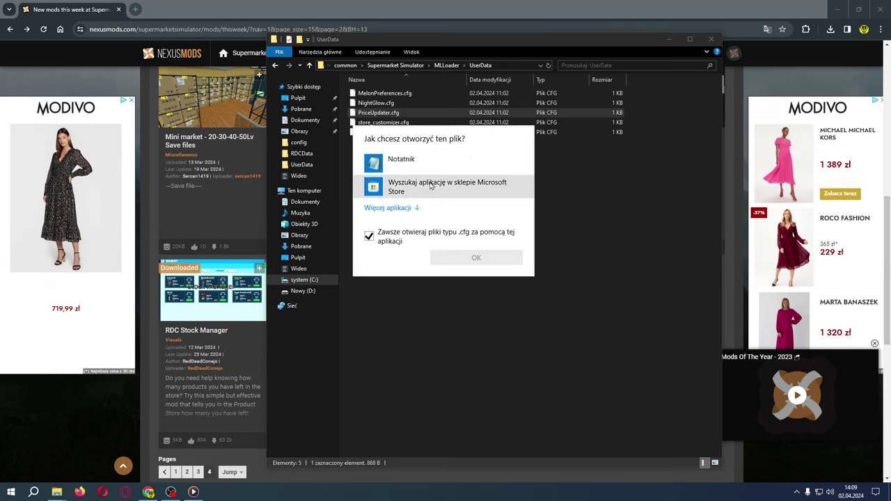
{"action": "left_click", "coordinate": [401, 164]}
{"action": "left_click", "coordinate": [477, 258]}
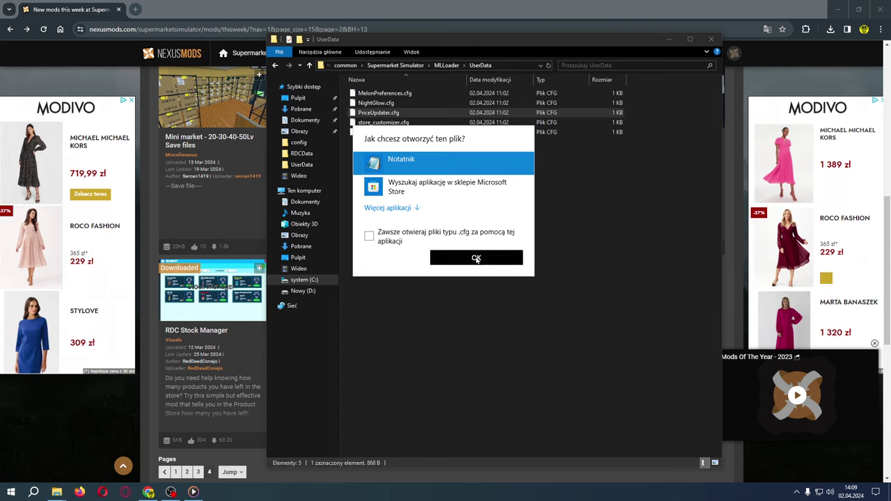
- Reposition and enlarge the Notepad window, review the PriceModifiers and PriceRounding settings in PriceUpdater.cfg, and close the file
{"action": "left_click_drag", "start_coordinate": [548, 170], "coordinate": [450, 139]}
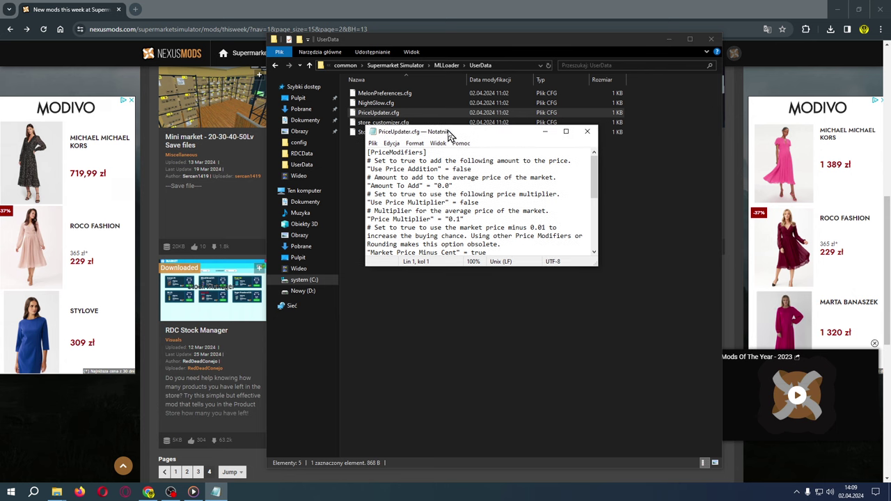
{"action": "left_click_drag", "start_coordinate": [593, 263], "coordinate": [709, 425]}
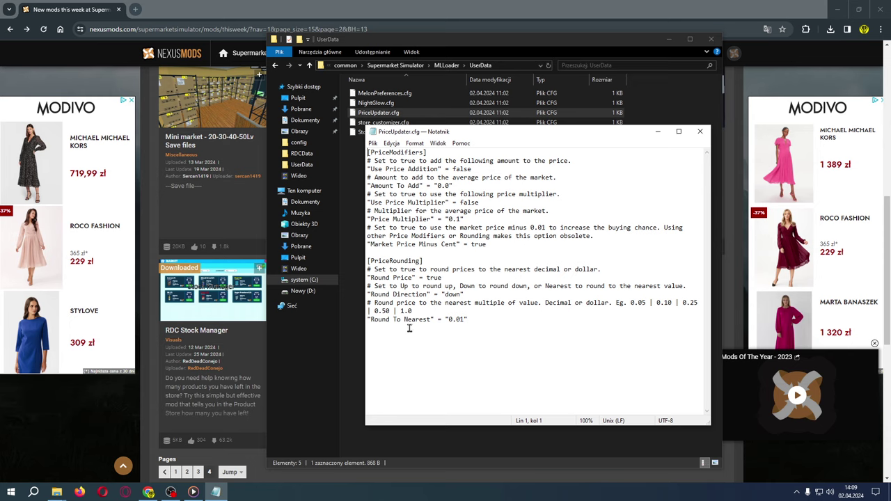
{"action": "left_click", "coordinate": [464, 319]}
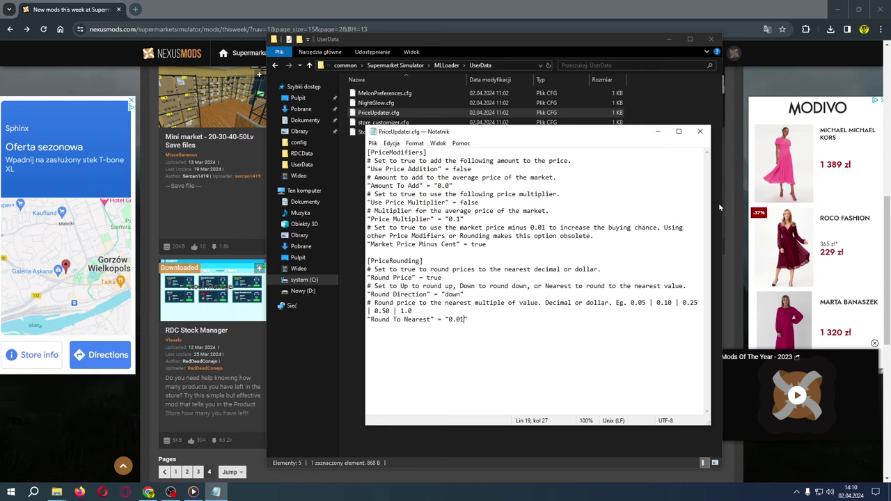
{"action": "left_click", "coordinate": [703, 130]}
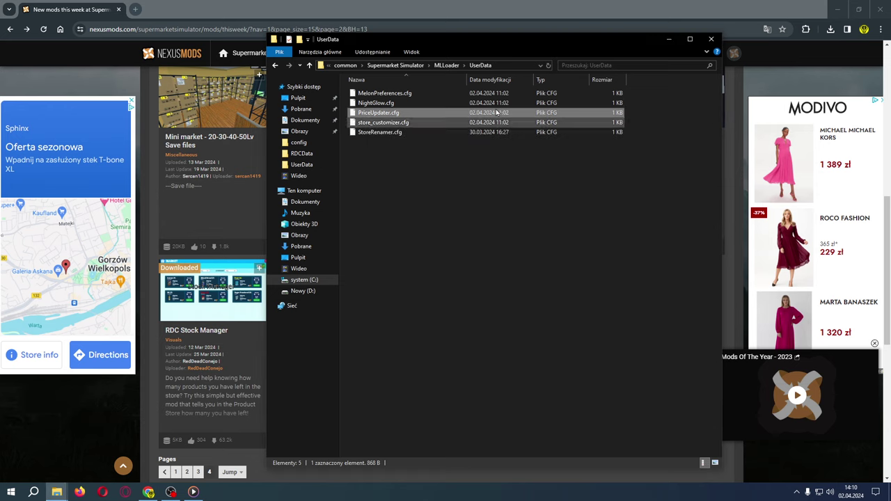
- Open QuieterCars.cfg from the BepInEx config folder in Notepad
{"action": "left_click", "coordinate": [275, 66]}
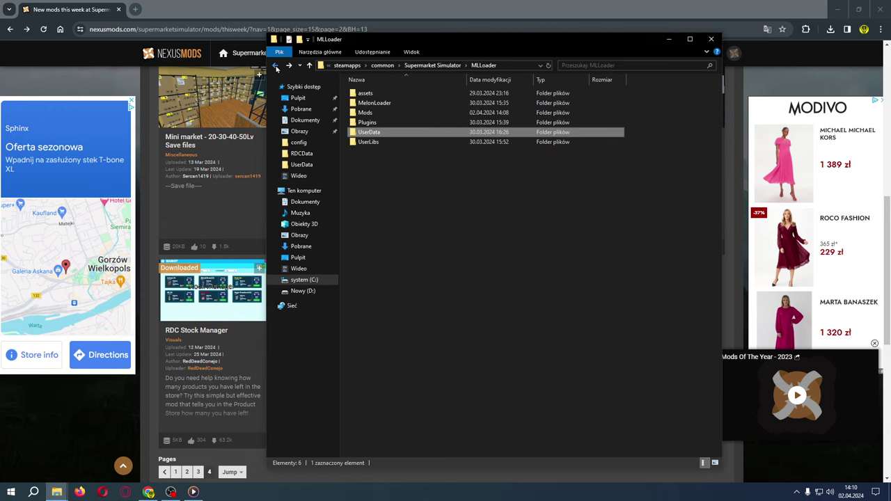
{"action": "left_click", "coordinate": [276, 65]}
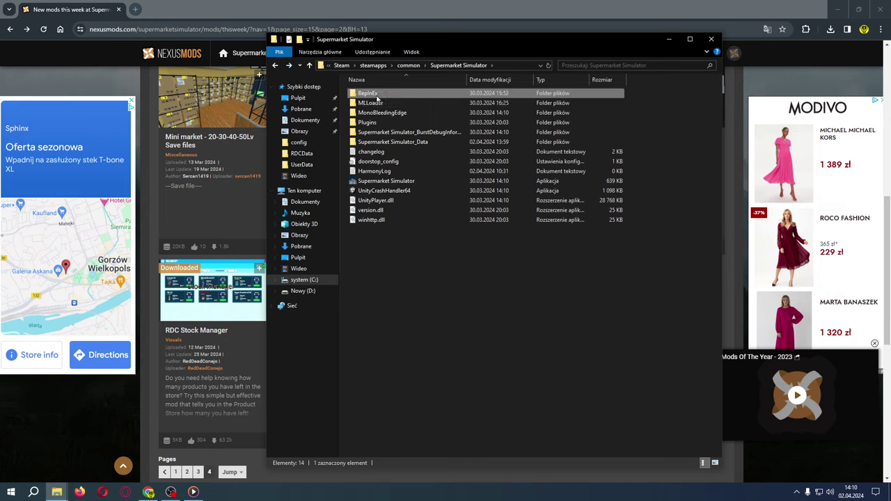
{"action": "double_click", "coordinate": [368, 94]}
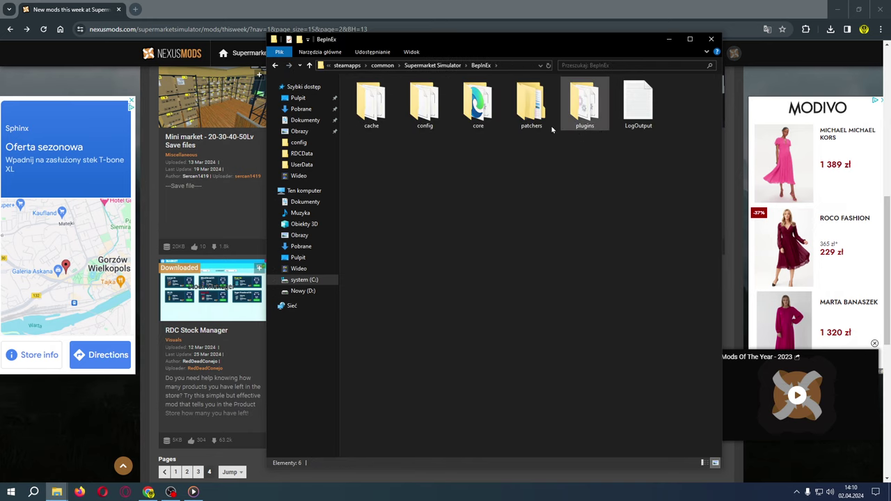
{"action": "double_click", "coordinate": [422, 117]}
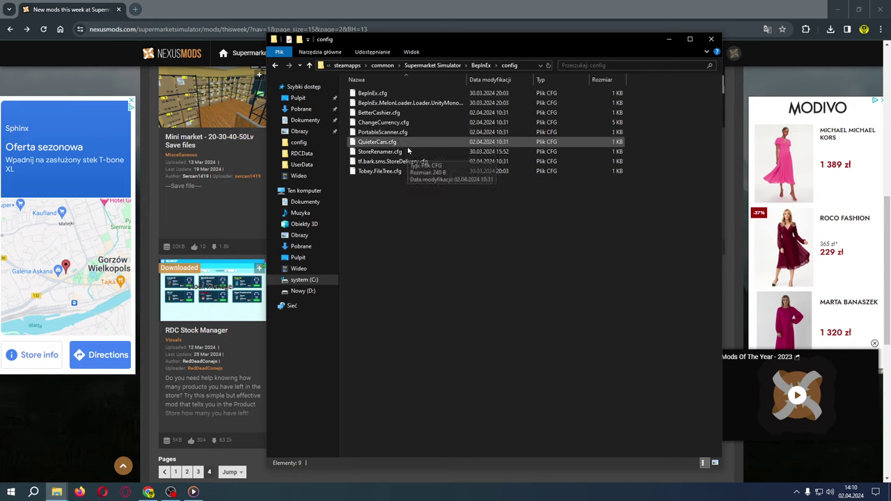
{"action": "double_click", "coordinate": [408, 149]}
{"action": "left_click", "coordinate": [379, 237]}
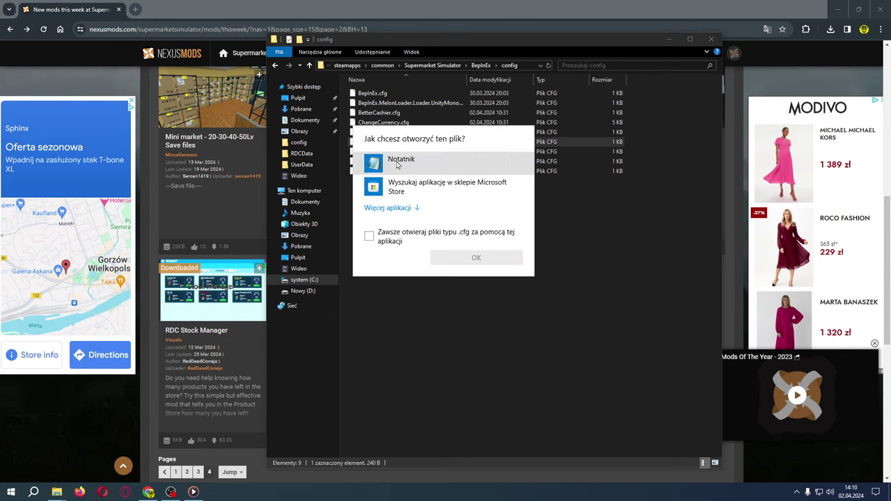
{"action": "left_click", "coordinate": [465, 259]}
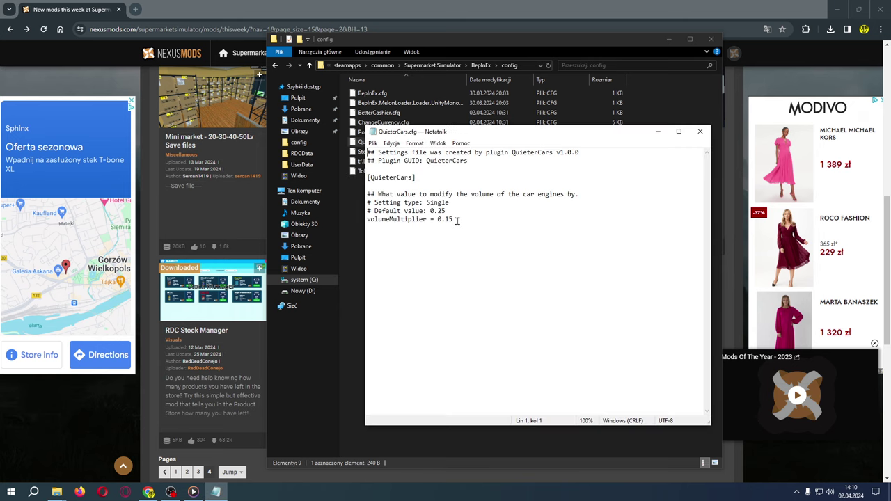
- Re-enter the volumeMultiplier value in QuieterCars.cfg as 0.15 and close the file
{"action": "left_click", "coordinate": [457, 219]}
{"action": "key", "text": "BackSpace"}
{"action": "key", "text": "BackSpace"}
{"action": "type", "text": "15"}
{"action": "left_click", "coordinate": [446, 211]}
{"action": "left_click", "coordinate": [700, 130]}
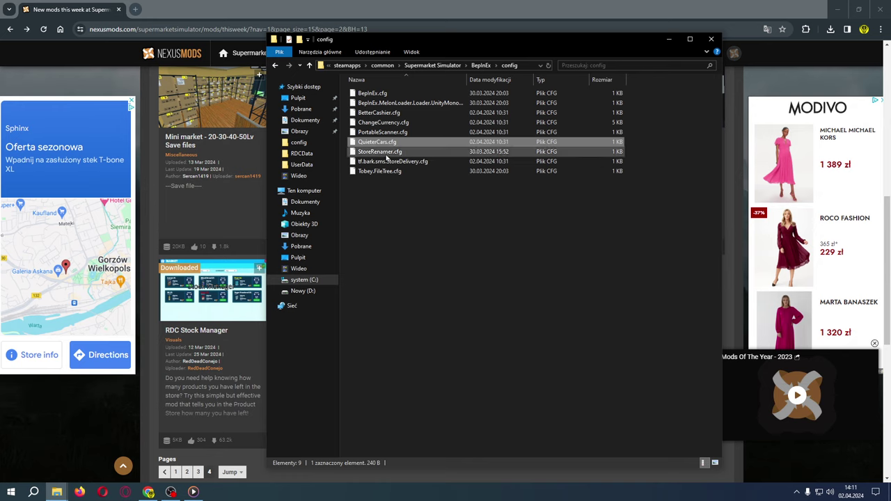
- Point out StoreRenamer.cfg and tf.bark.sms.StoreDelivery.cfg, return to the Supermarket Simulator folder, and close the file window
{"action": "left_click", "coordinate": [389, 152]}
{"action": "left_click", "coordinate": [416, 162]}
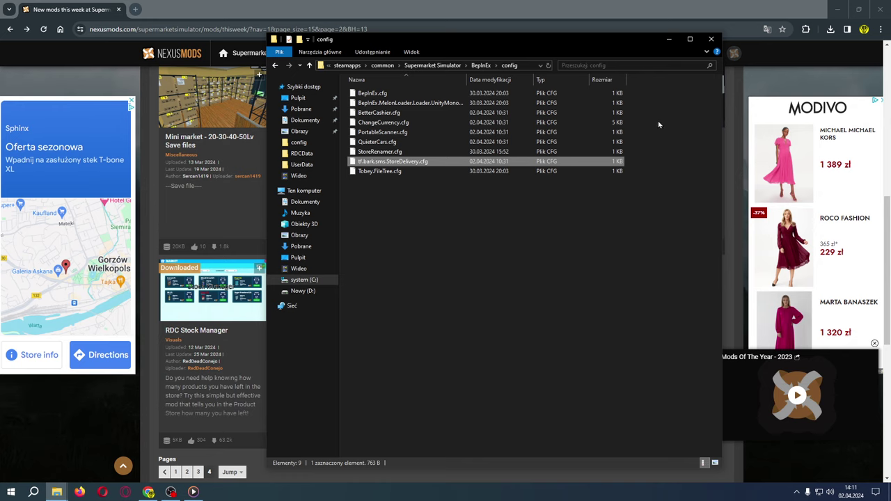
{"action": "left_click", "coordinate": [276, 65]}
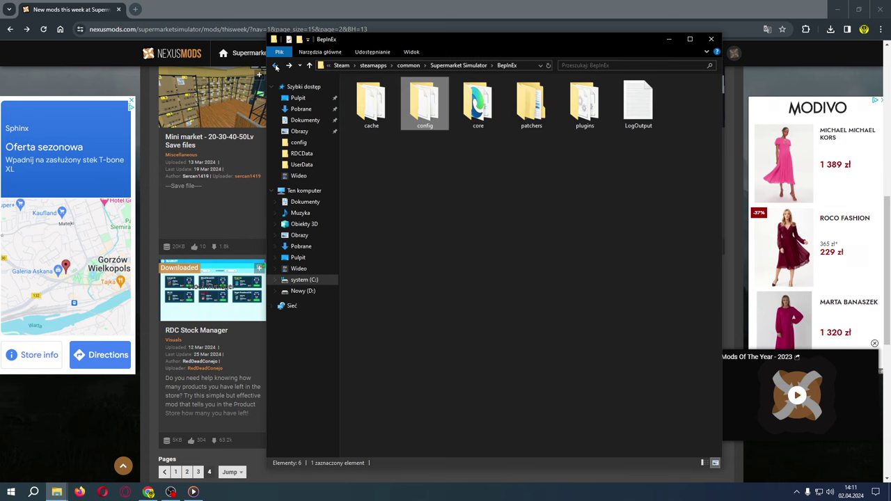
{"action": "left_click", "coordinate": [276, 65]}
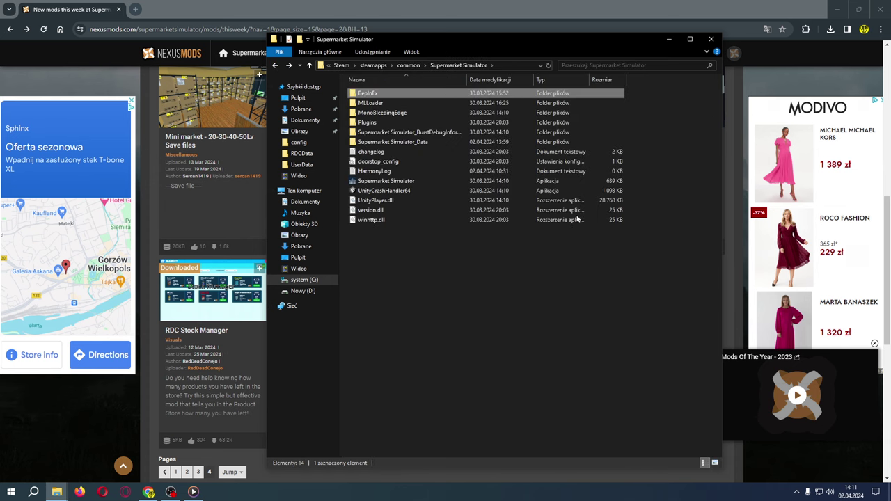
{"action": "left_click", "coordinate": [711, 39]}
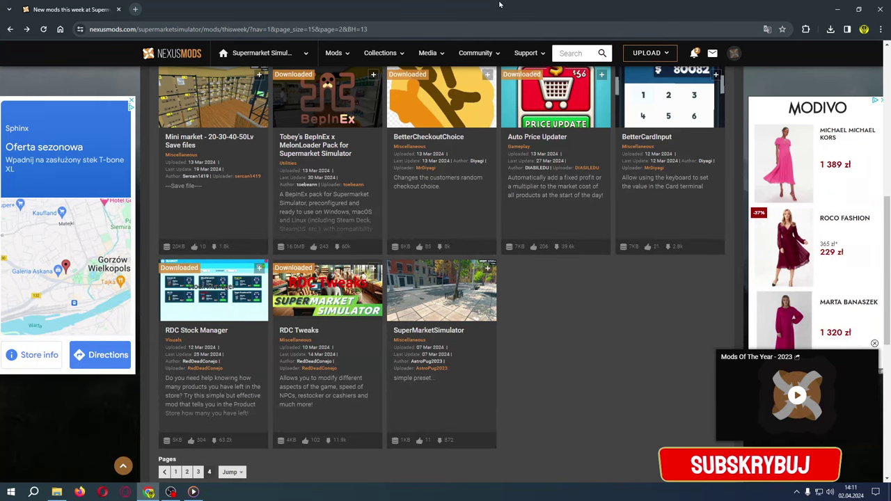
- Look over page 4 of the new Supermarket Simulator mods and browse the mods on page 1
{"action": "scroll", "coordinate": [568, 319], "scroll_direction": "up", "scroll_amount": 1}
{"action": "scroll", "coordinate": [568, 319], "scroll_direction": "up", "scroll_amount": 5}
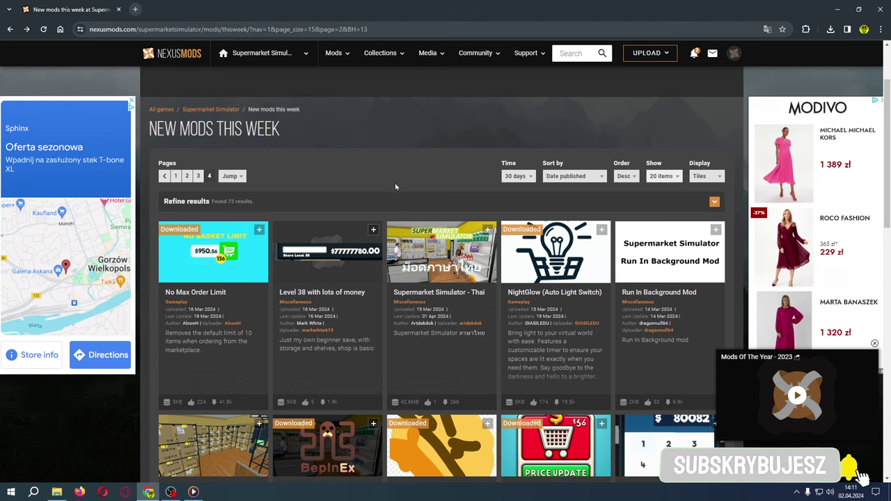
{"action": "scroll", "coordinate": [397, 195], "scroll_direction": "down", "scroll_amount": 1}
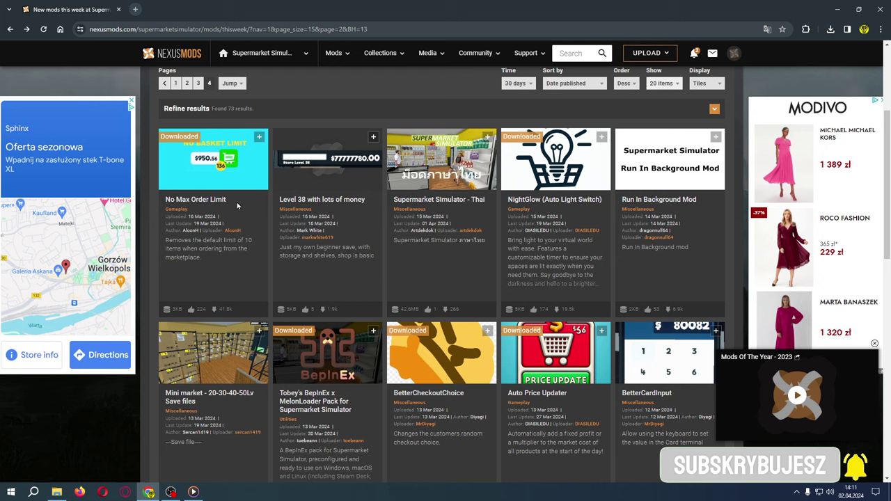
{"action": "left_click", "coordinate": [177, 84]}
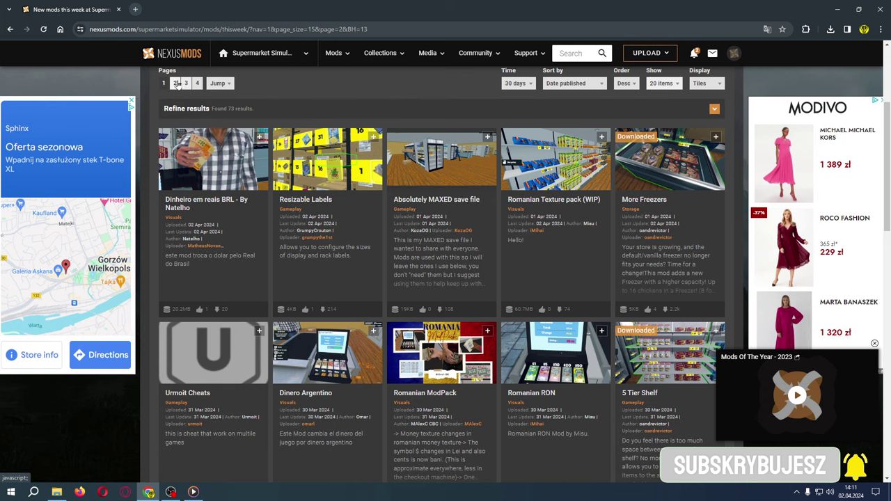
{"action": "scroll", "coordinate": [469, 287], "scroll_direction": "down", "scroll_amount": 8}
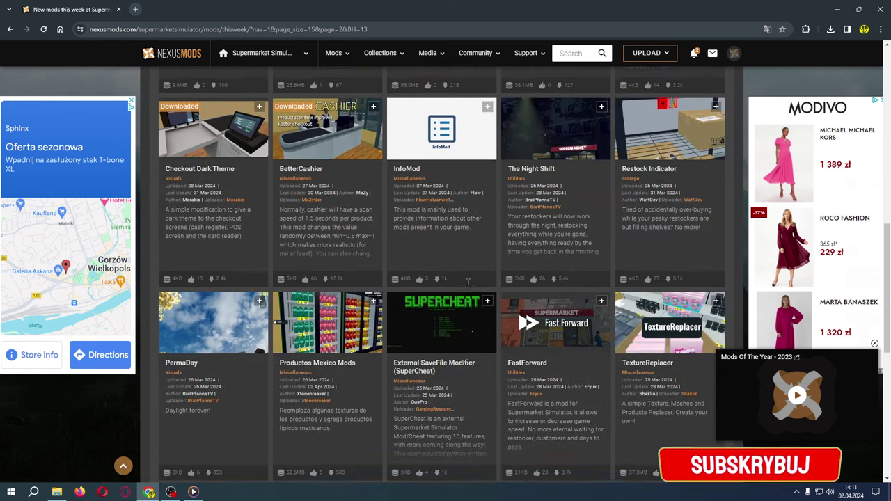
{"action": "scroll", "coordinate": [469, 288], "scroll_direction": "up", "scroll_amount": 10}
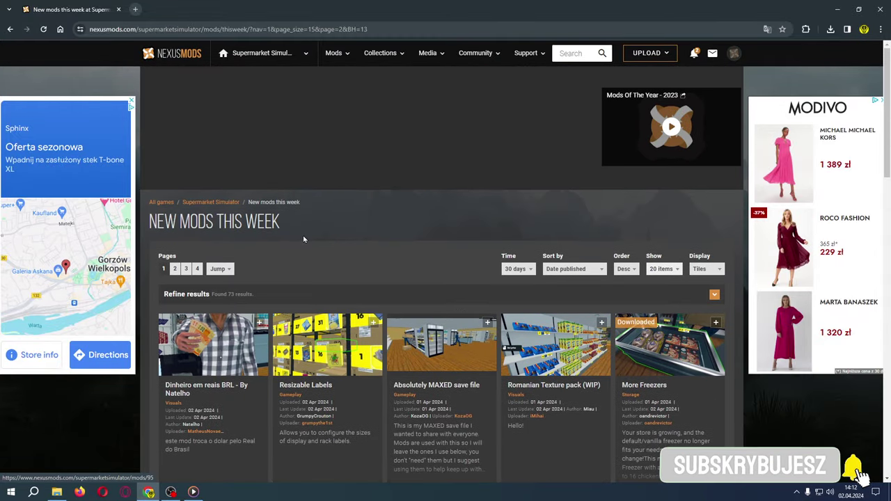
- Browse page 2 of the new mods, from SetPrice and Auto Bills down to Save 93 lvl
{"action": "left_click", "coordinate": [175, 268]}
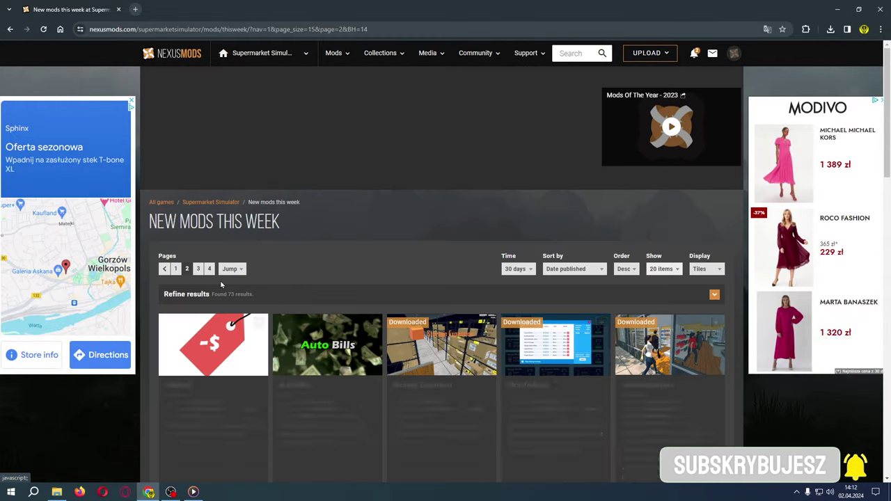
{"action": "scroll", "coordinate": [358, 288], "scroll_direction": "down", "scroll_amount": 1}
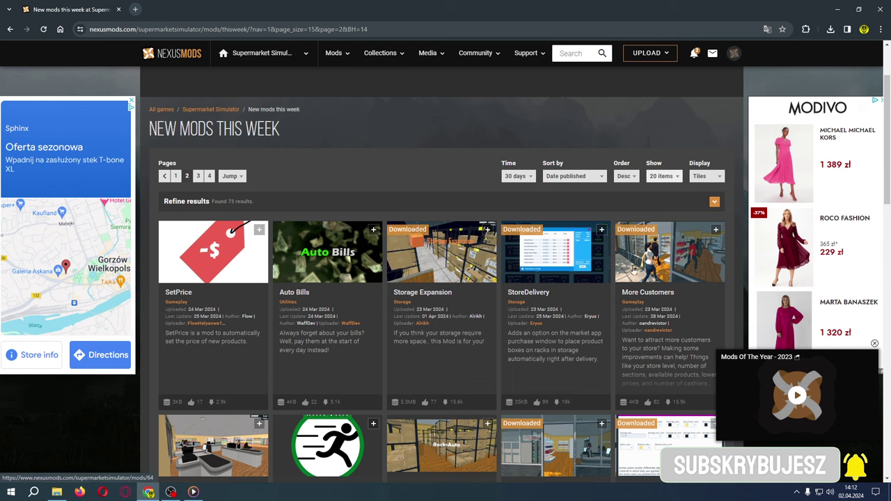
{"action": "scroll", "coordinate": [391, 280], "scroll_direction": "down", "scroll_amount": 8}
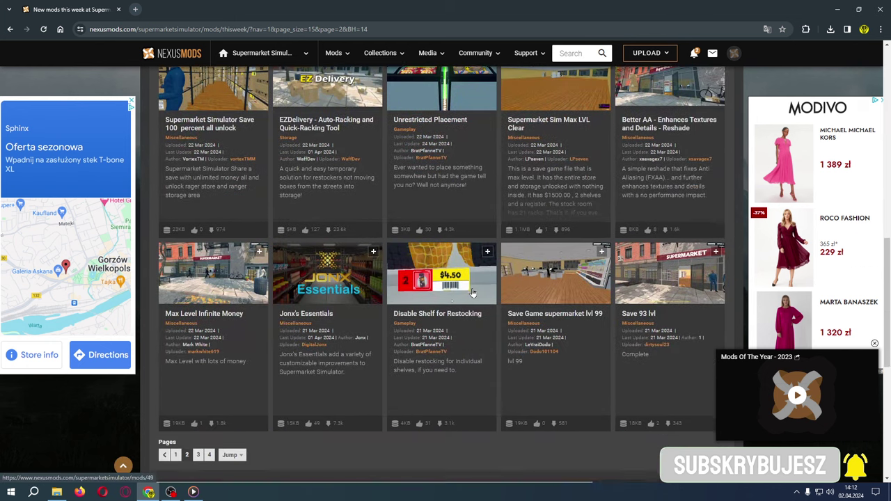
{"action": "scroll", "coordinate": [473, 293], "scroll_direction": "up", "scroll_amount": 9}
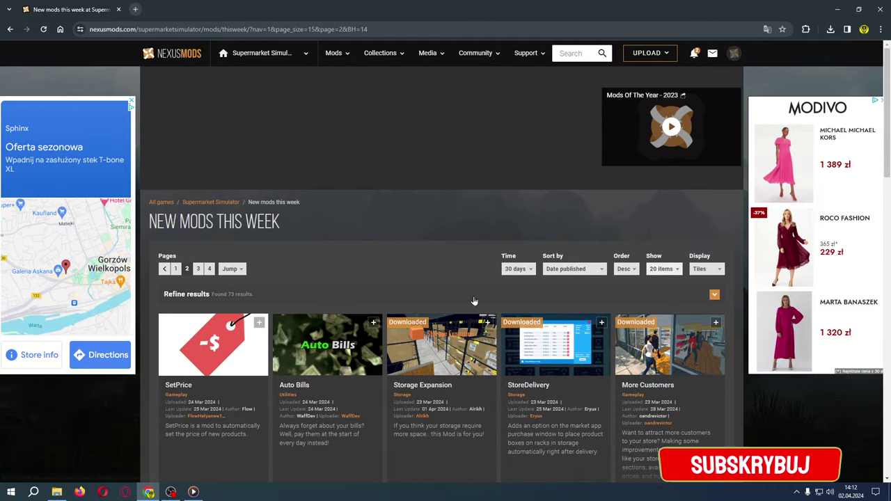
{"action": "scroll", "coordinate": [418, 278], "scroll_direction": "down", "scroll_amount": 1}
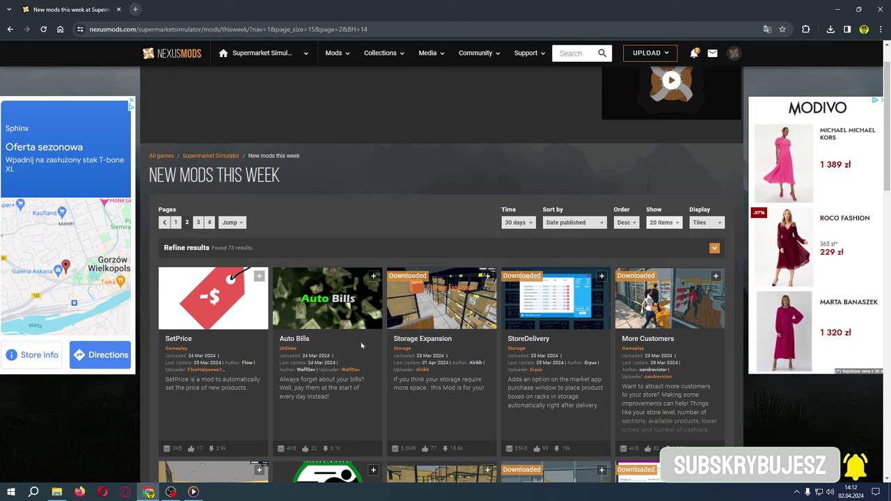
{"action": "scroll", "coordinate": [407, 278], "scroll_direction": "down", "scroll_amount": 5}
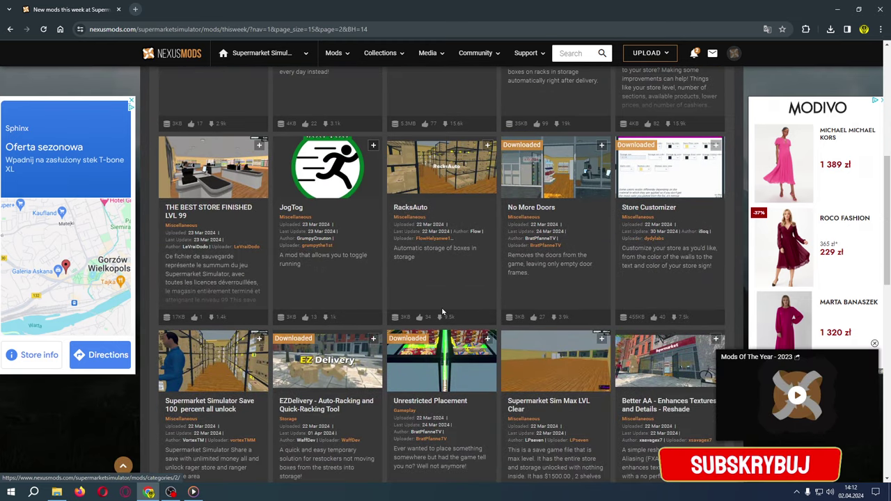
{"action": "scroll", "coordinate": [441, 307], "scroll_direction": "down", "scroll_amount": 2}
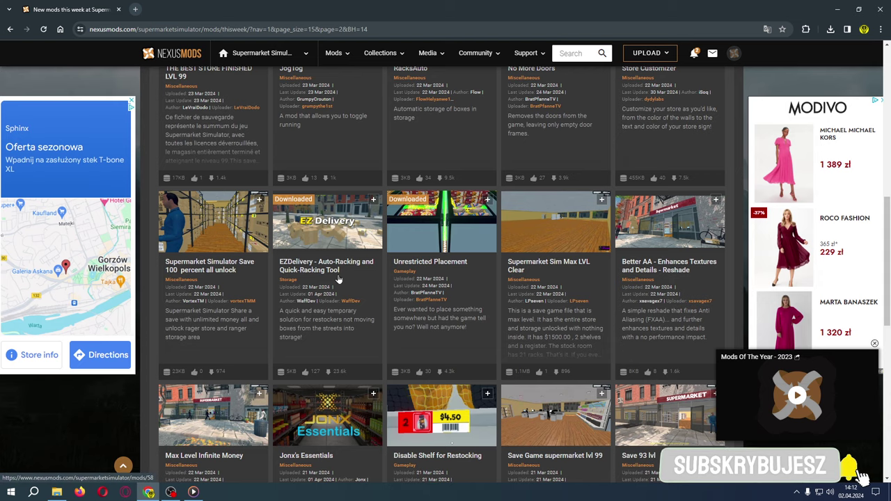
{"action": "scroll", "coordinate": [339, 280], "scroll_direction": "down", "scroll_amount": 2}
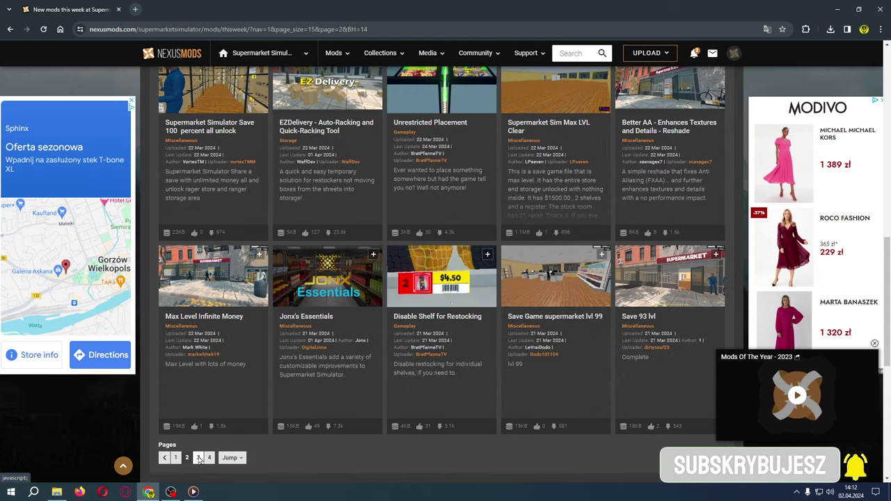
- Browse page 3 of the new mods down to StoreRenamer and open page 4
{"action": "left_click", "coordinate": [198, 457]}
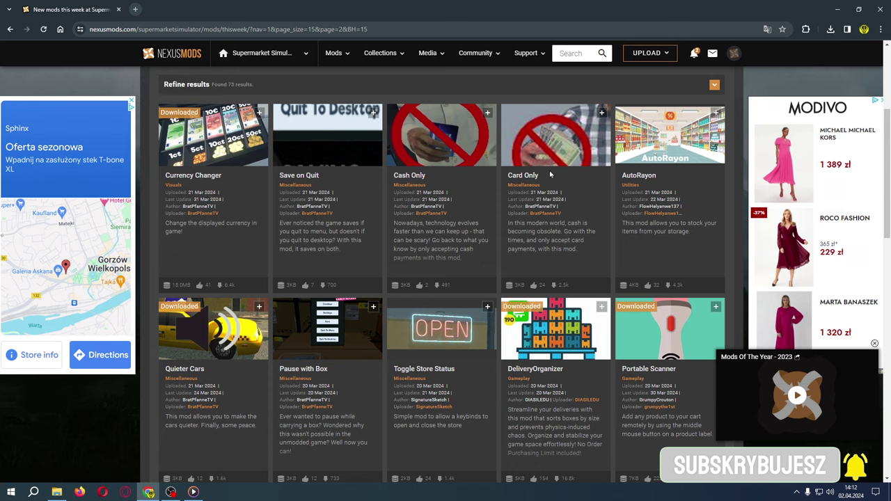
{"action": "scroll", "coordinate": [488, 260], "scroll_direction": "down", "scroll_amount": 5}
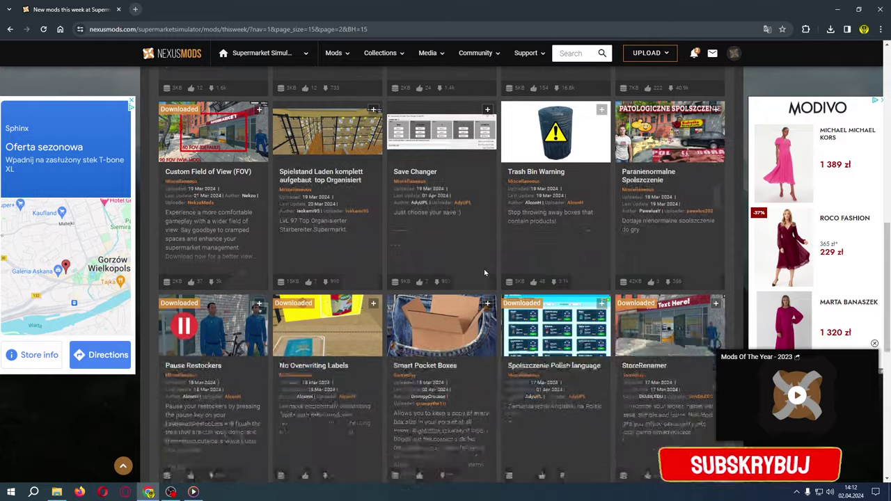
{"action": "scroll", "coordinate": [485, 272], "scroll_direction": "down", "scroll_amount": 1}
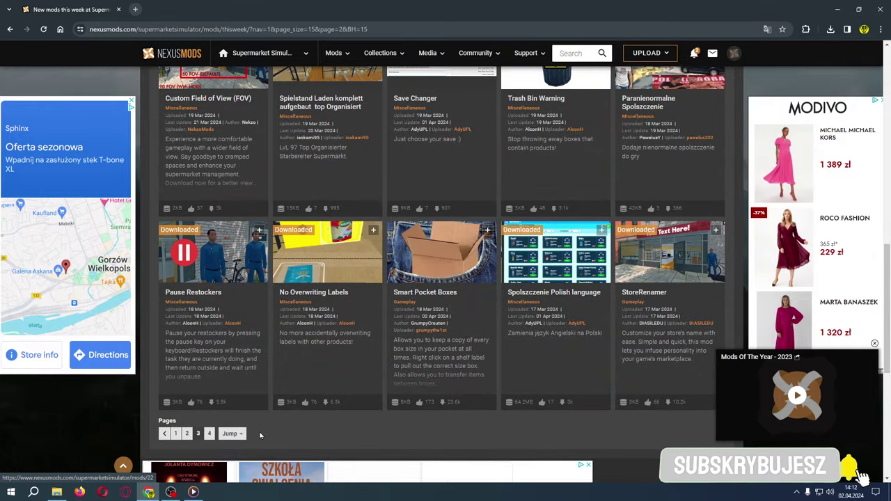
{"action": "left_click", "coordinate": [208, 433]}
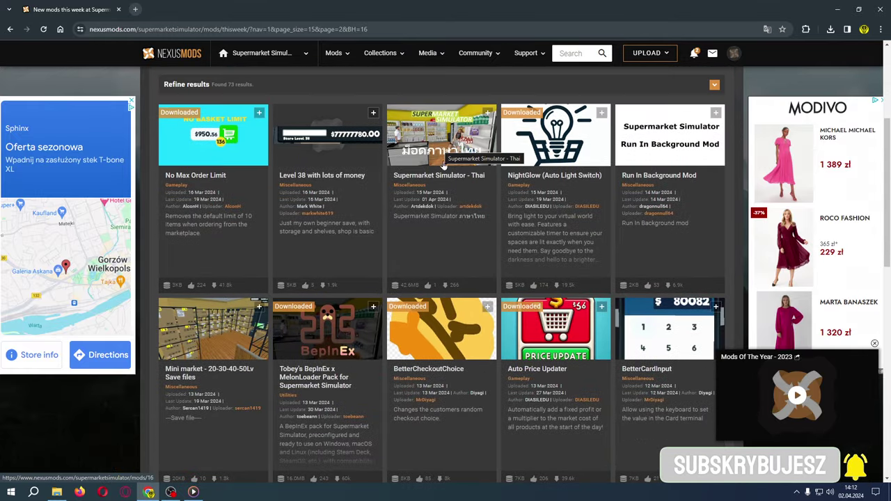